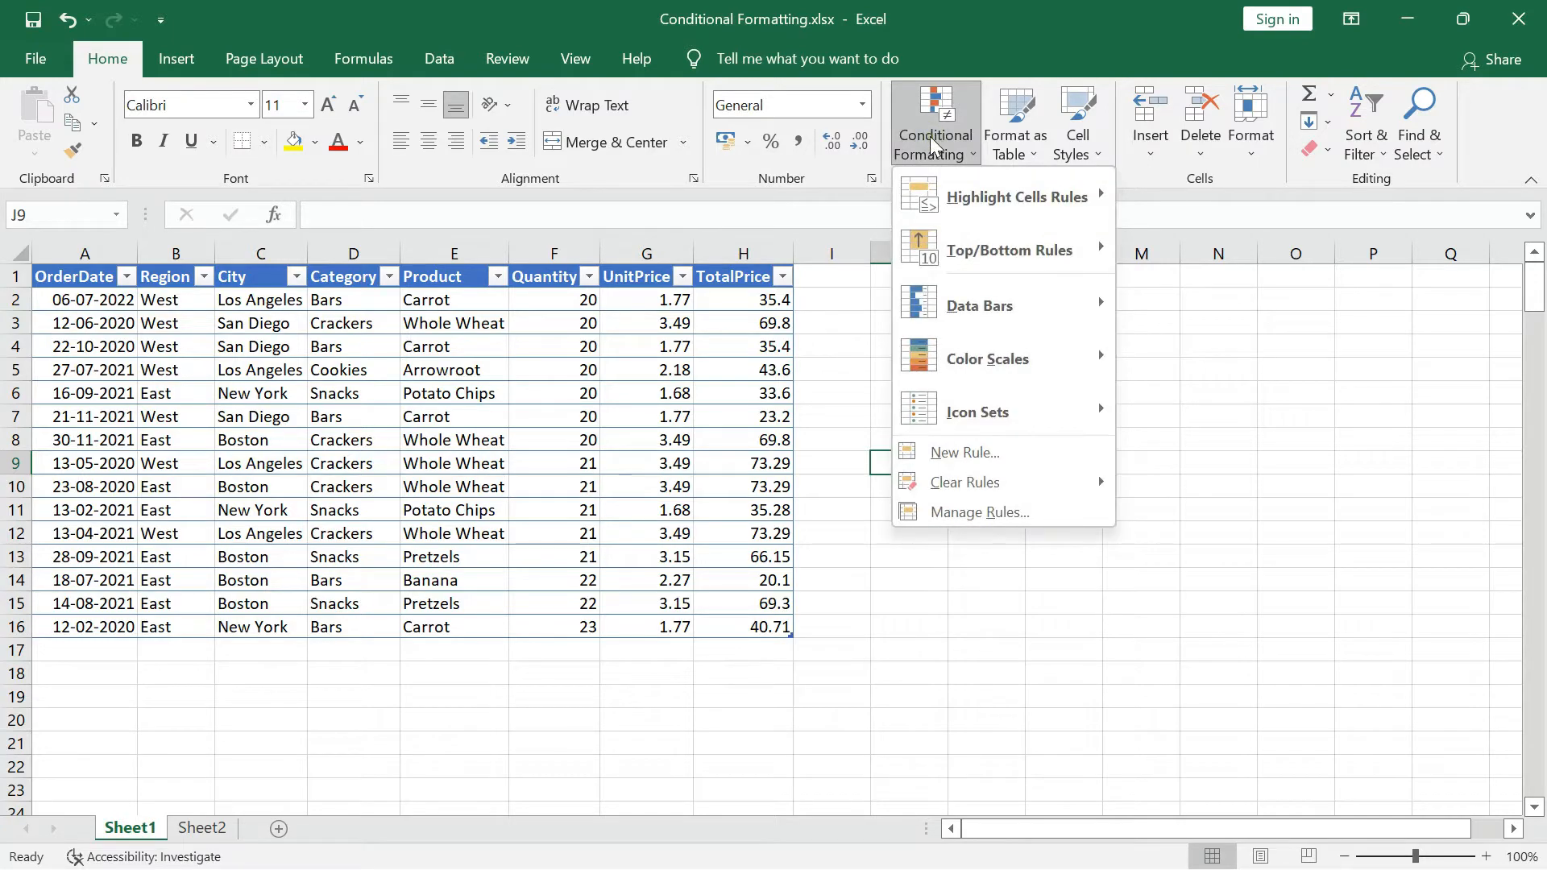
mouse_move(1058, 250)
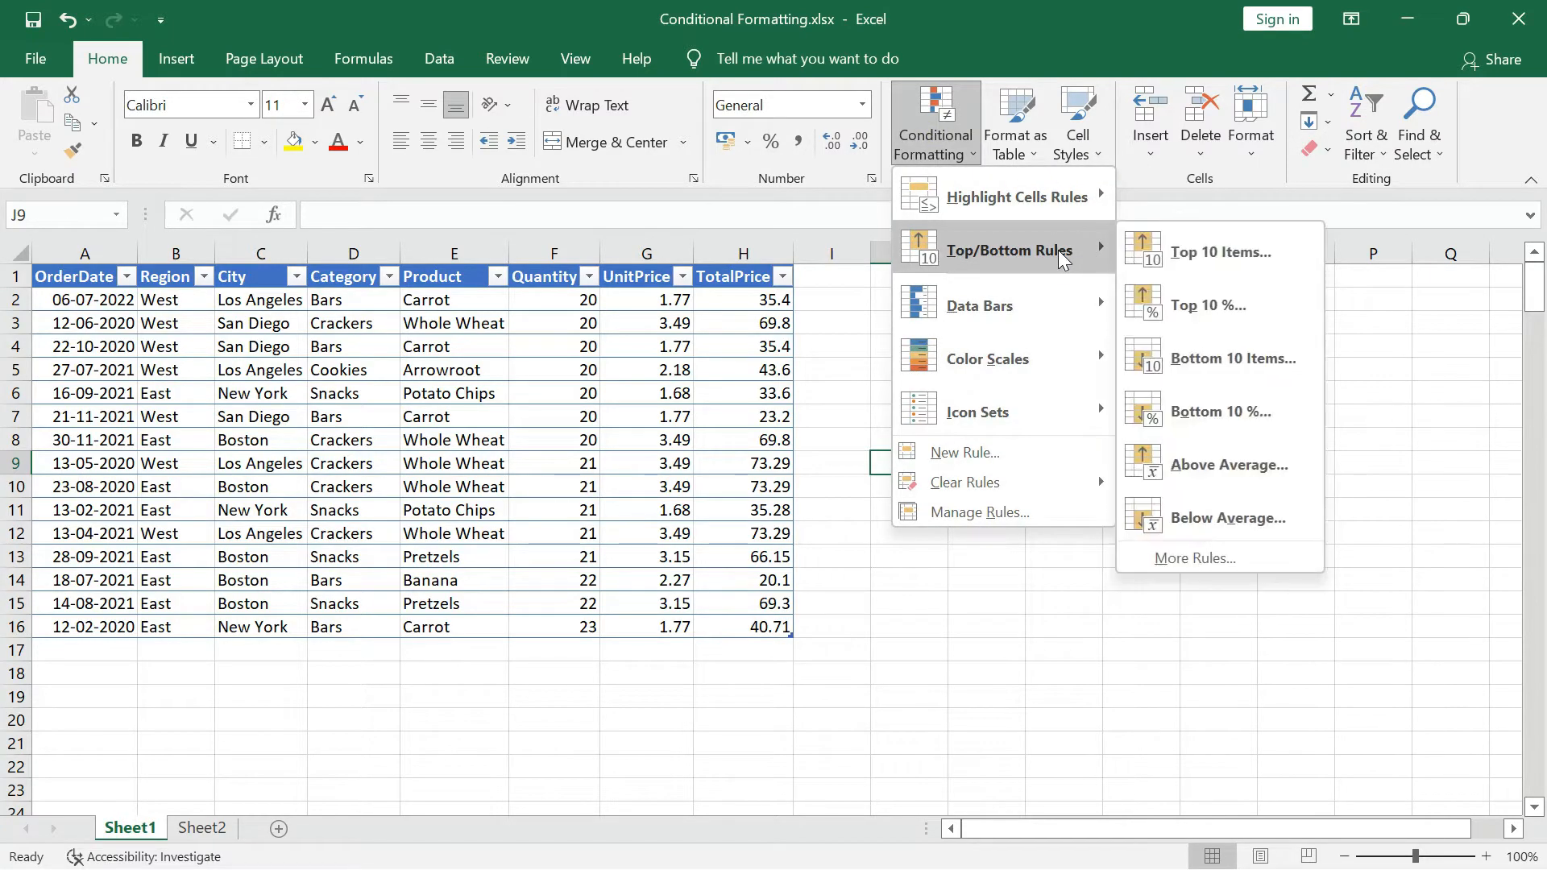
mouse_move(1028, 316)
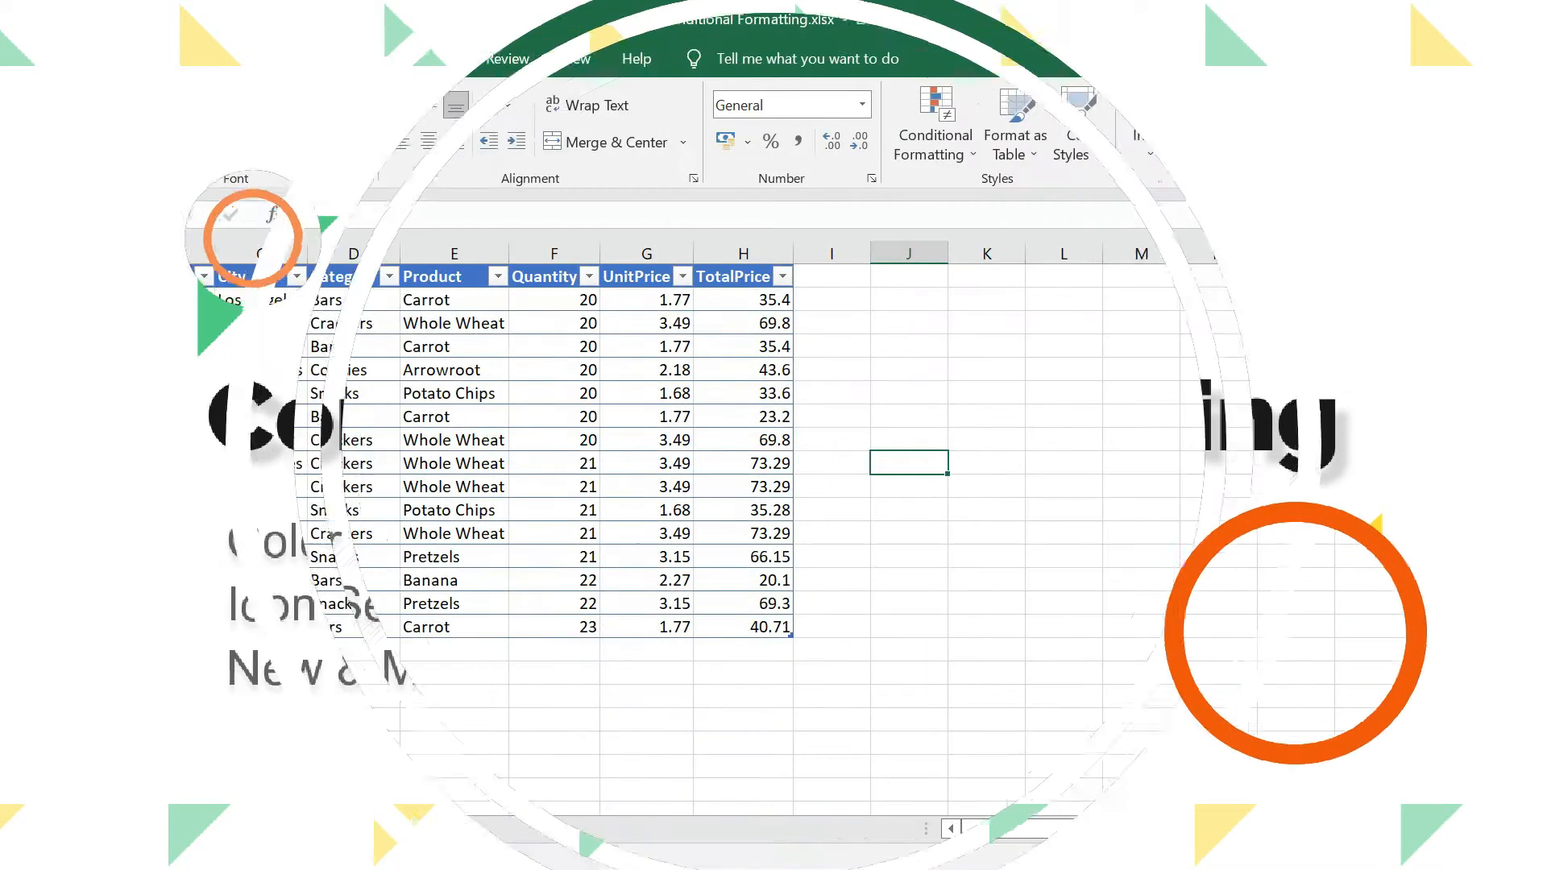
drag(76, 340, 766, 481)
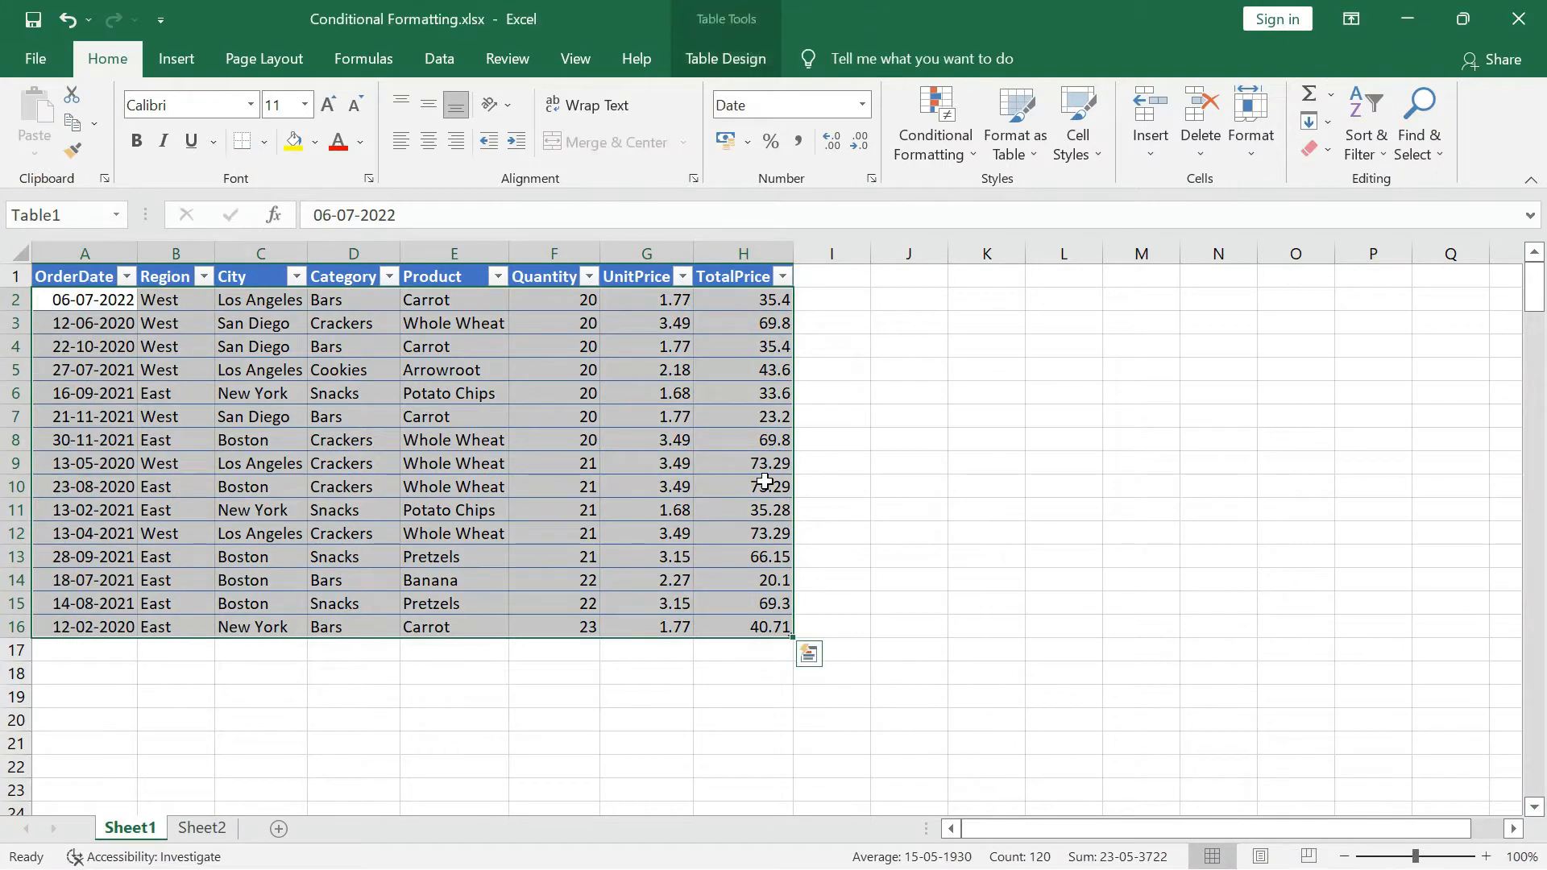
click(921, 398)
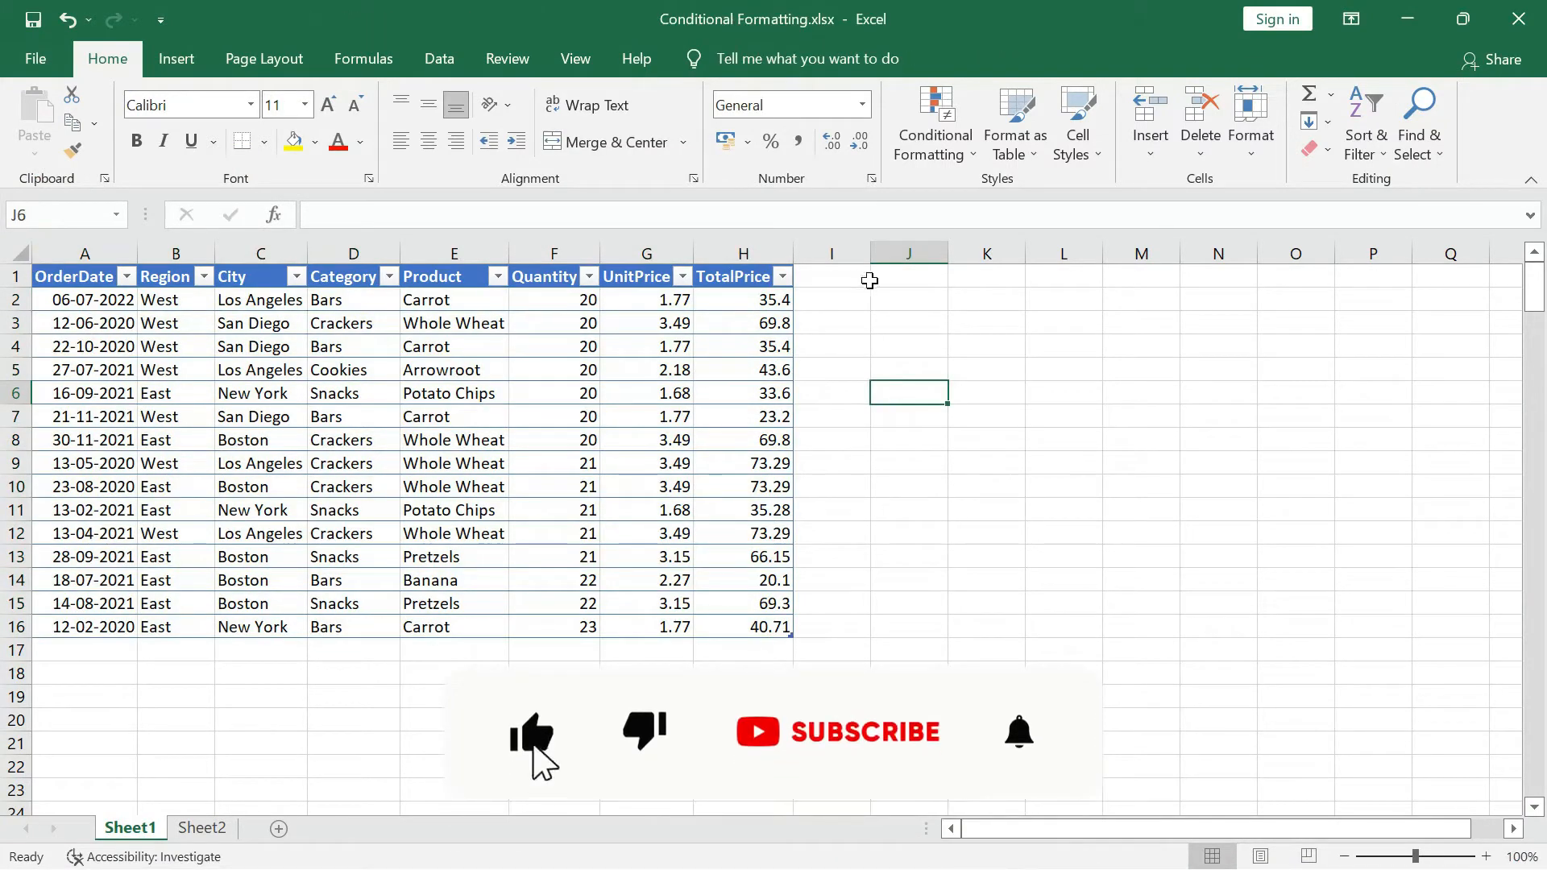
Apply the Green - Yellow - Red Color Scale to the TotalPrice values in H2:H16
click(742, 298)
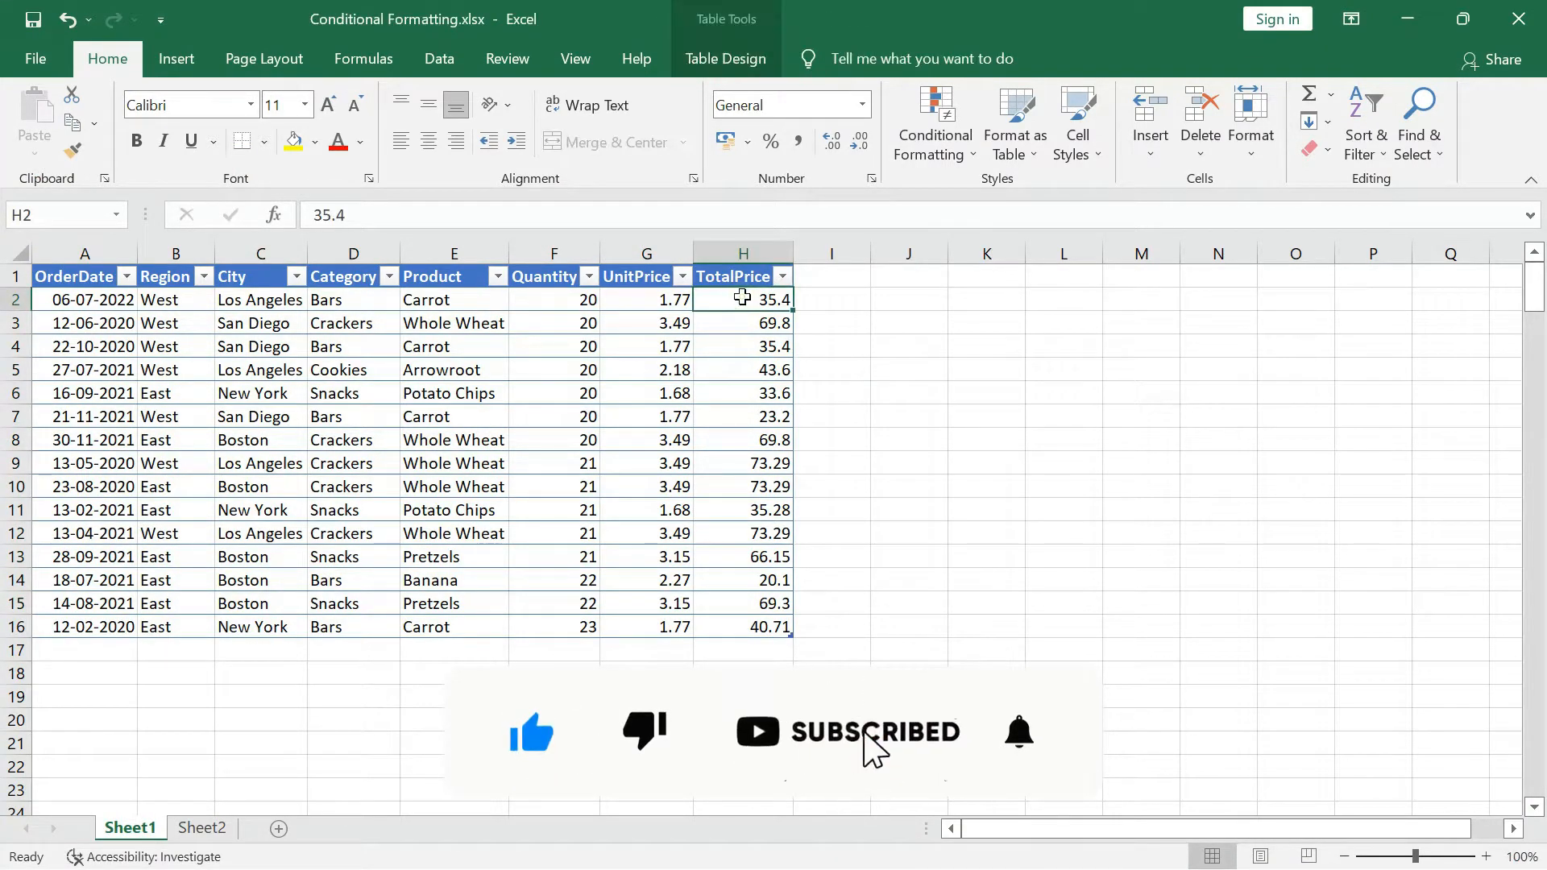
key(ctrl+shift+Down)
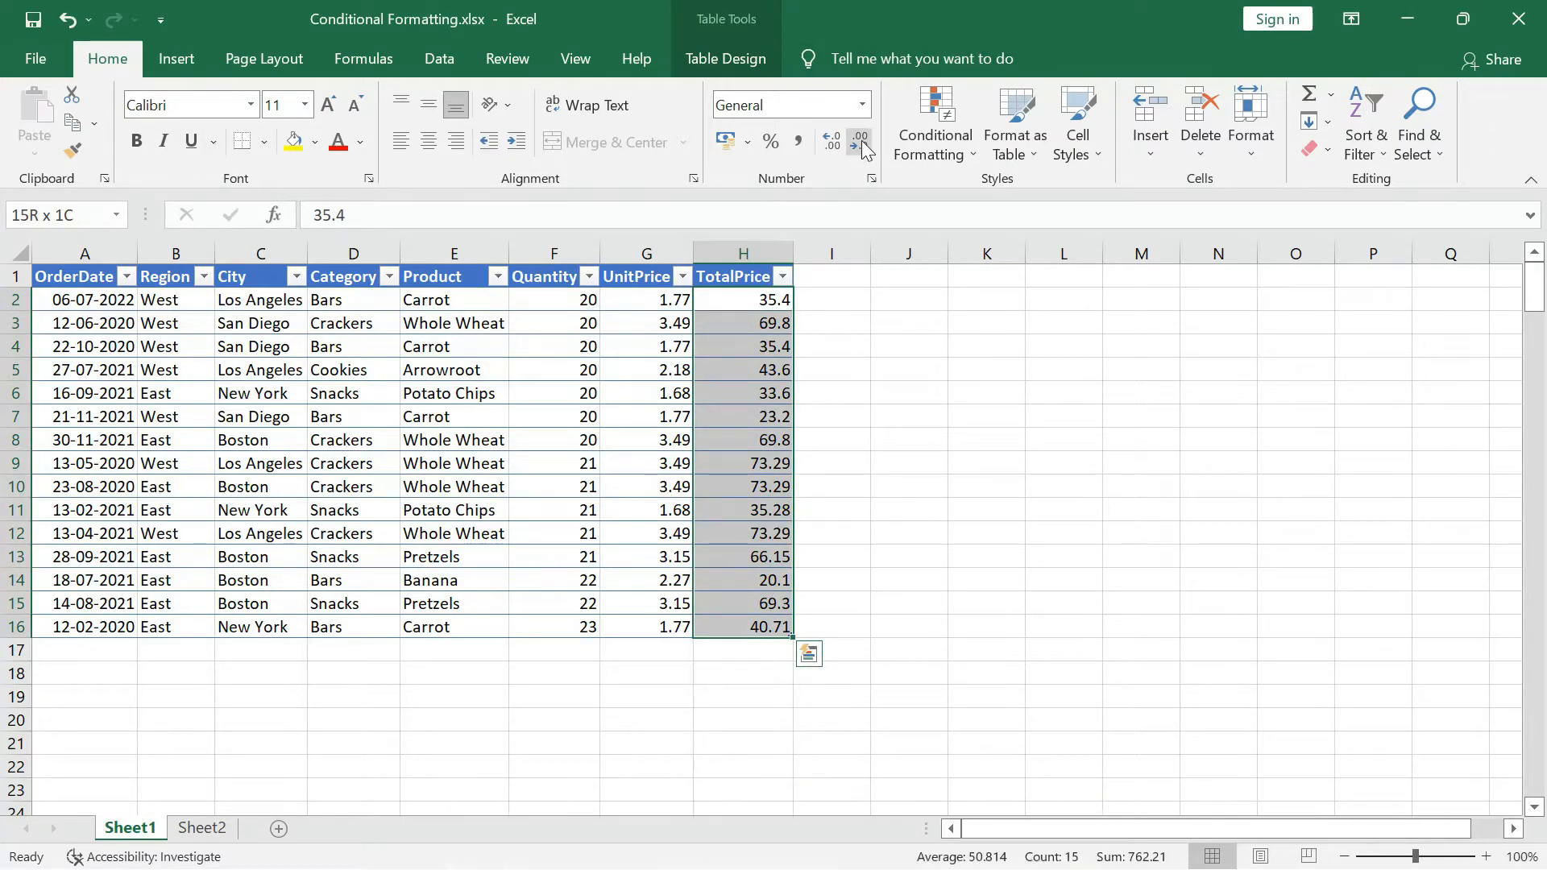
click(939, 141)
mouse_move(989, 371)
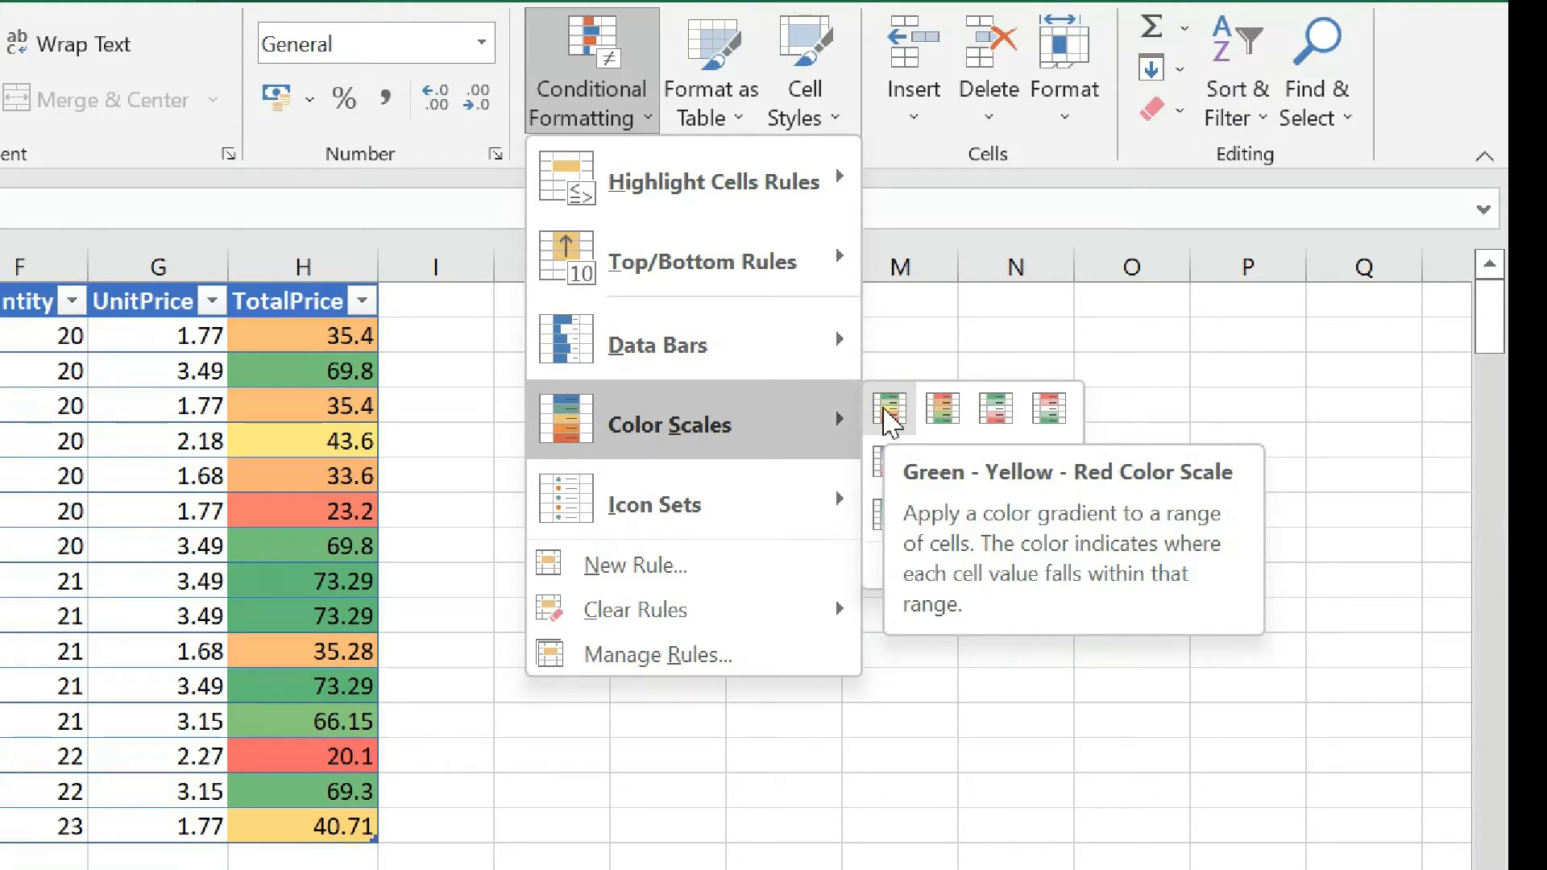
click(889, 410)
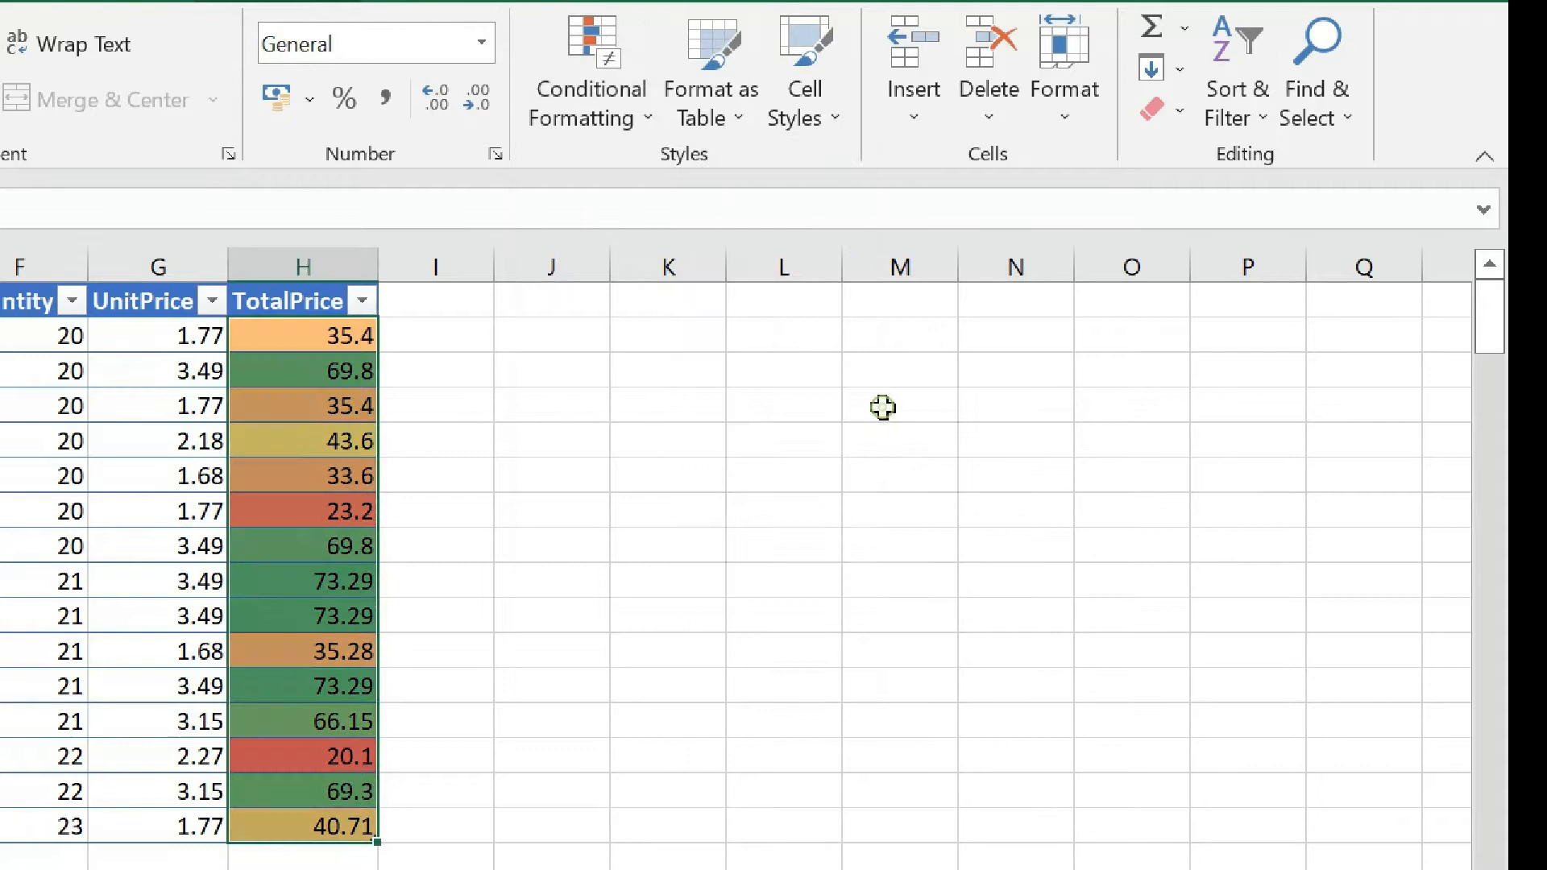
click(742, 413)
drag(313, 338, 318, 830)
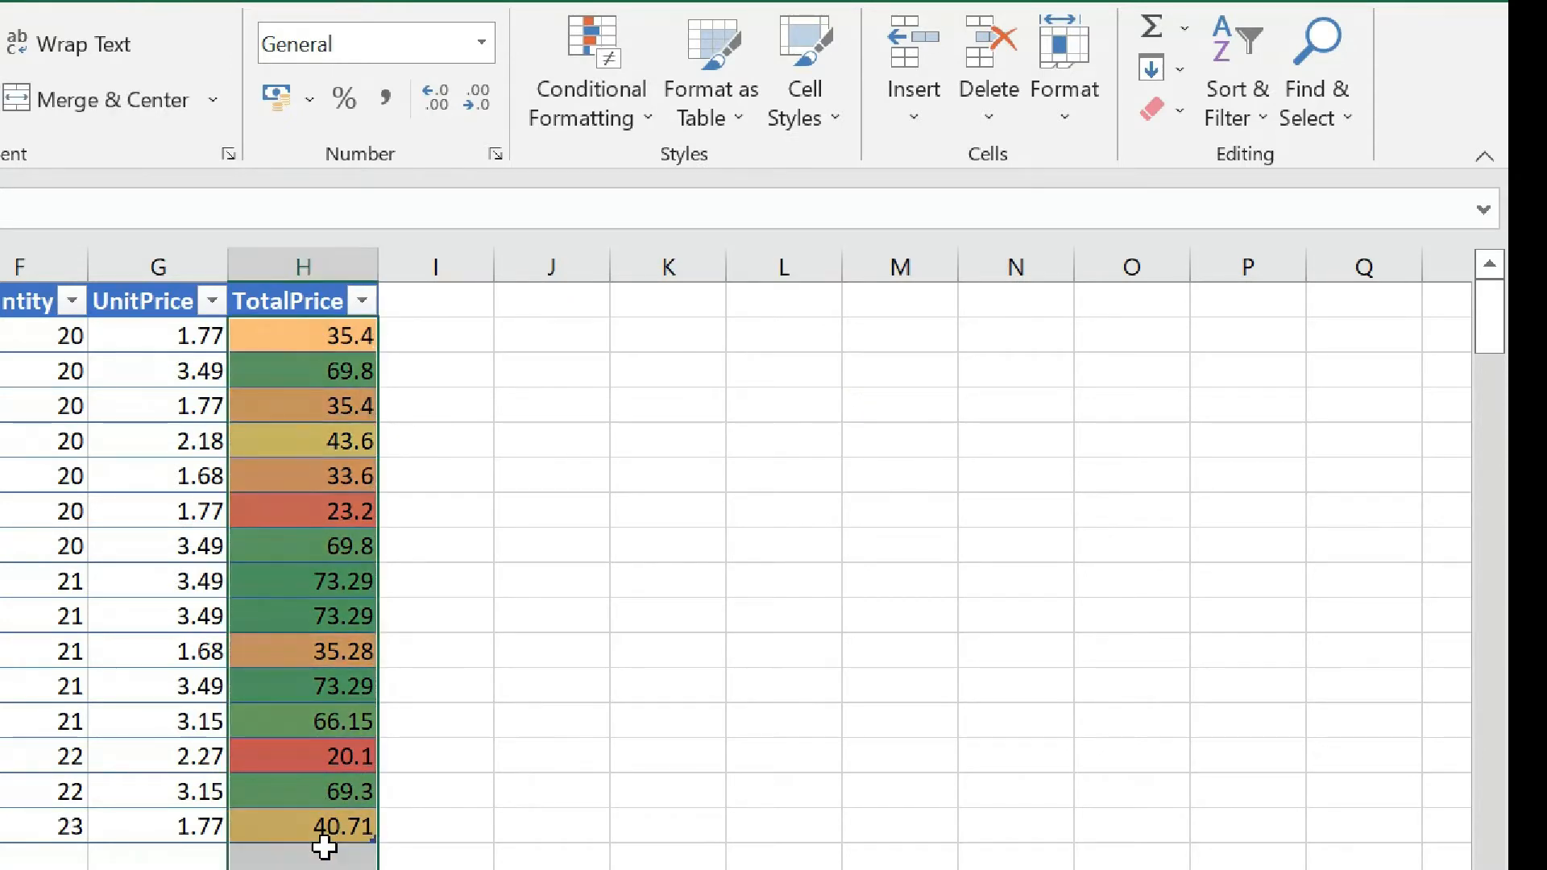
click(602, 580)
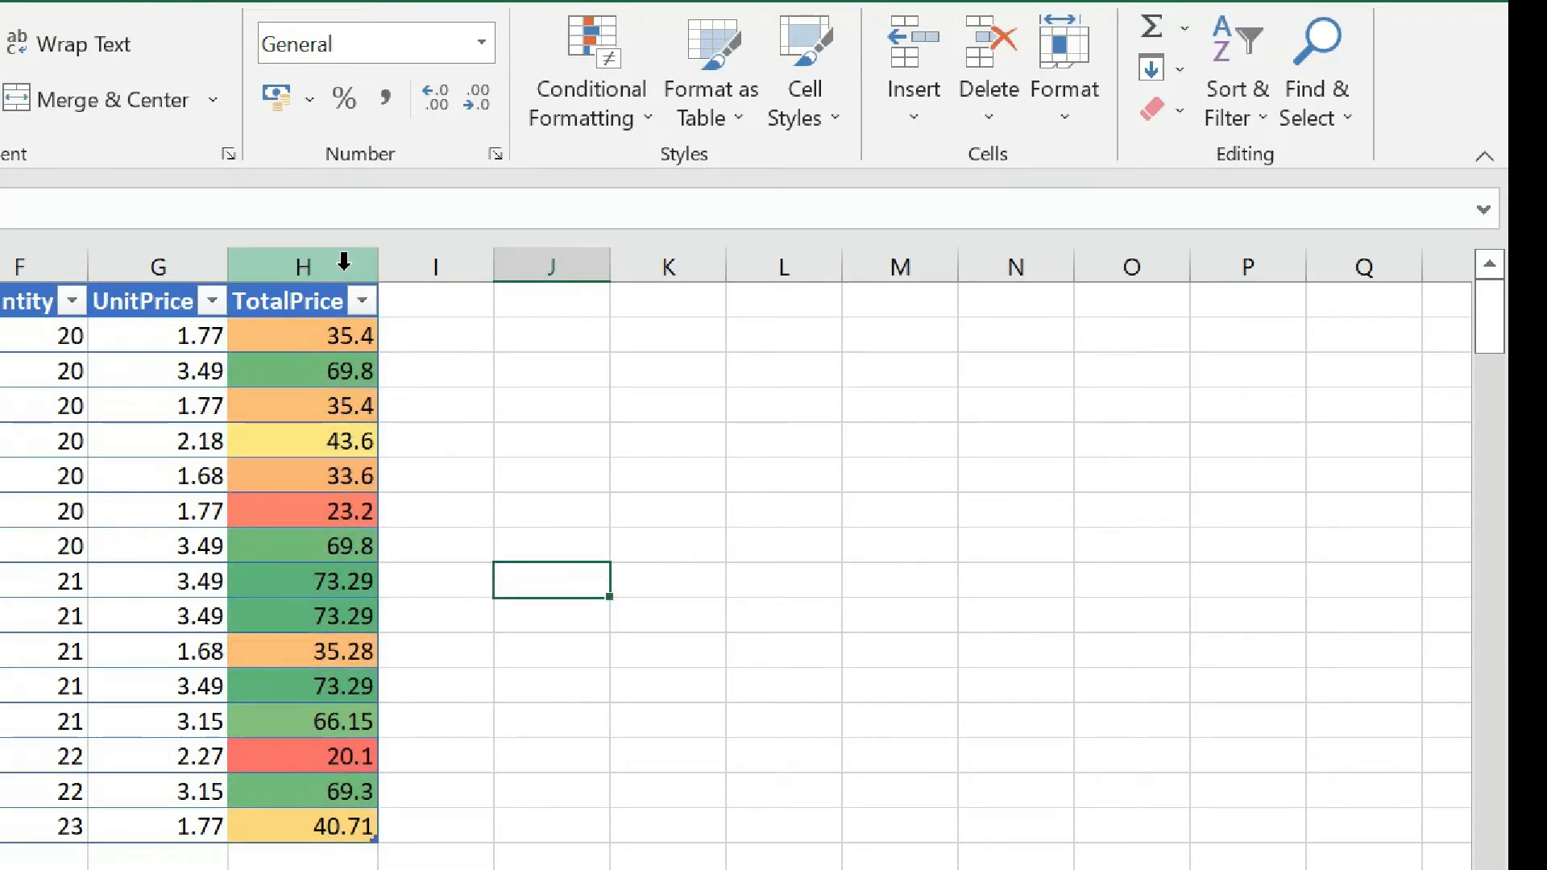
Open the Graded Color Scale rule on the TotalPrice values for editing from the Conditional Formatting Rules Manager
click(274, 331)
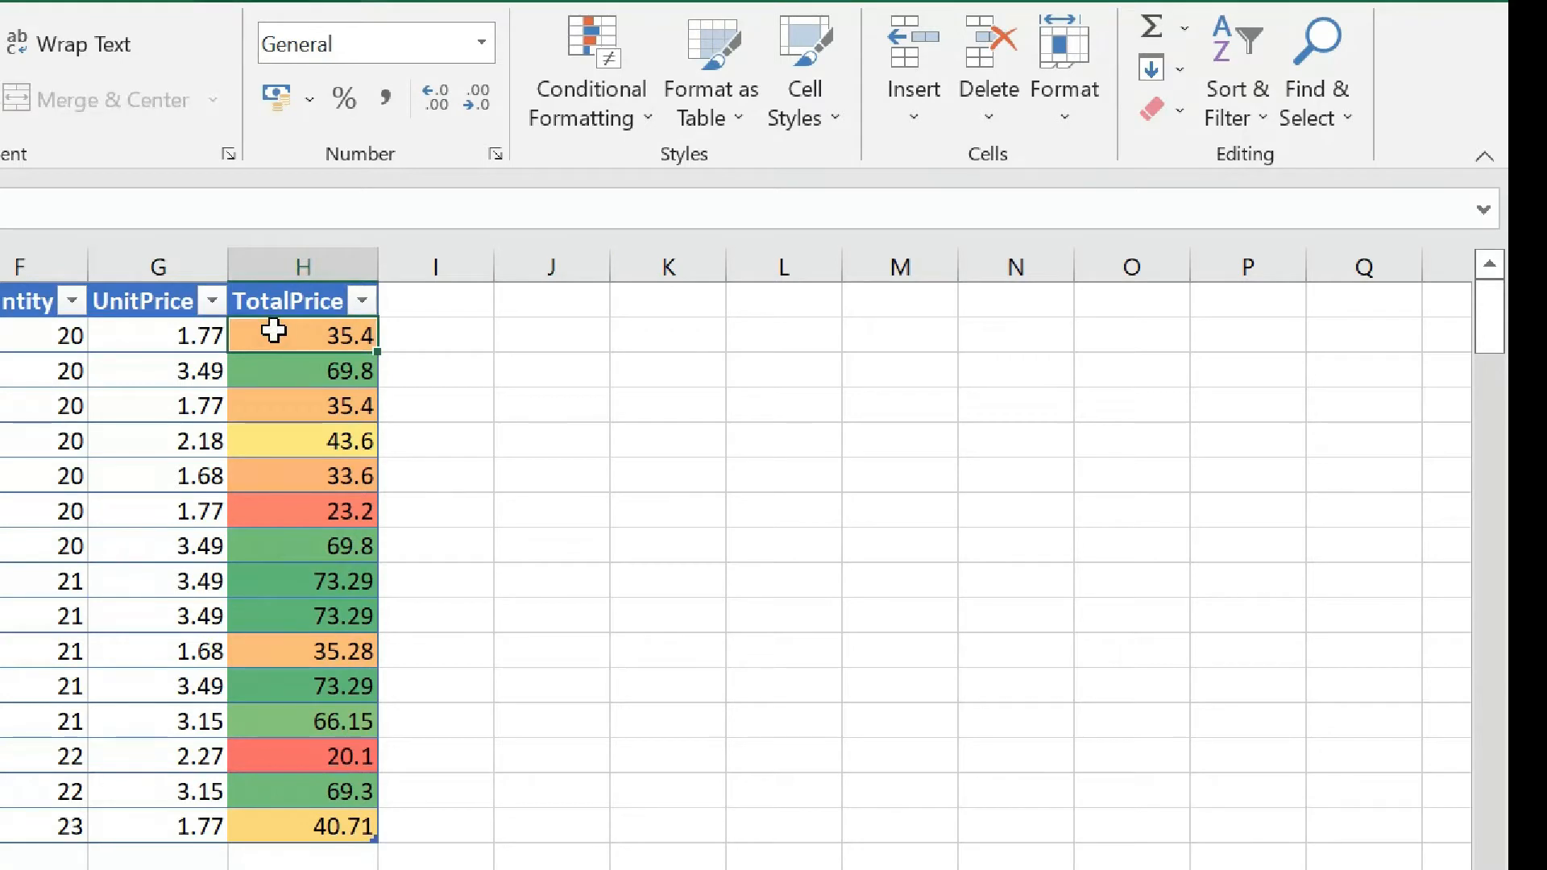
key(ctrl+shift+Down)
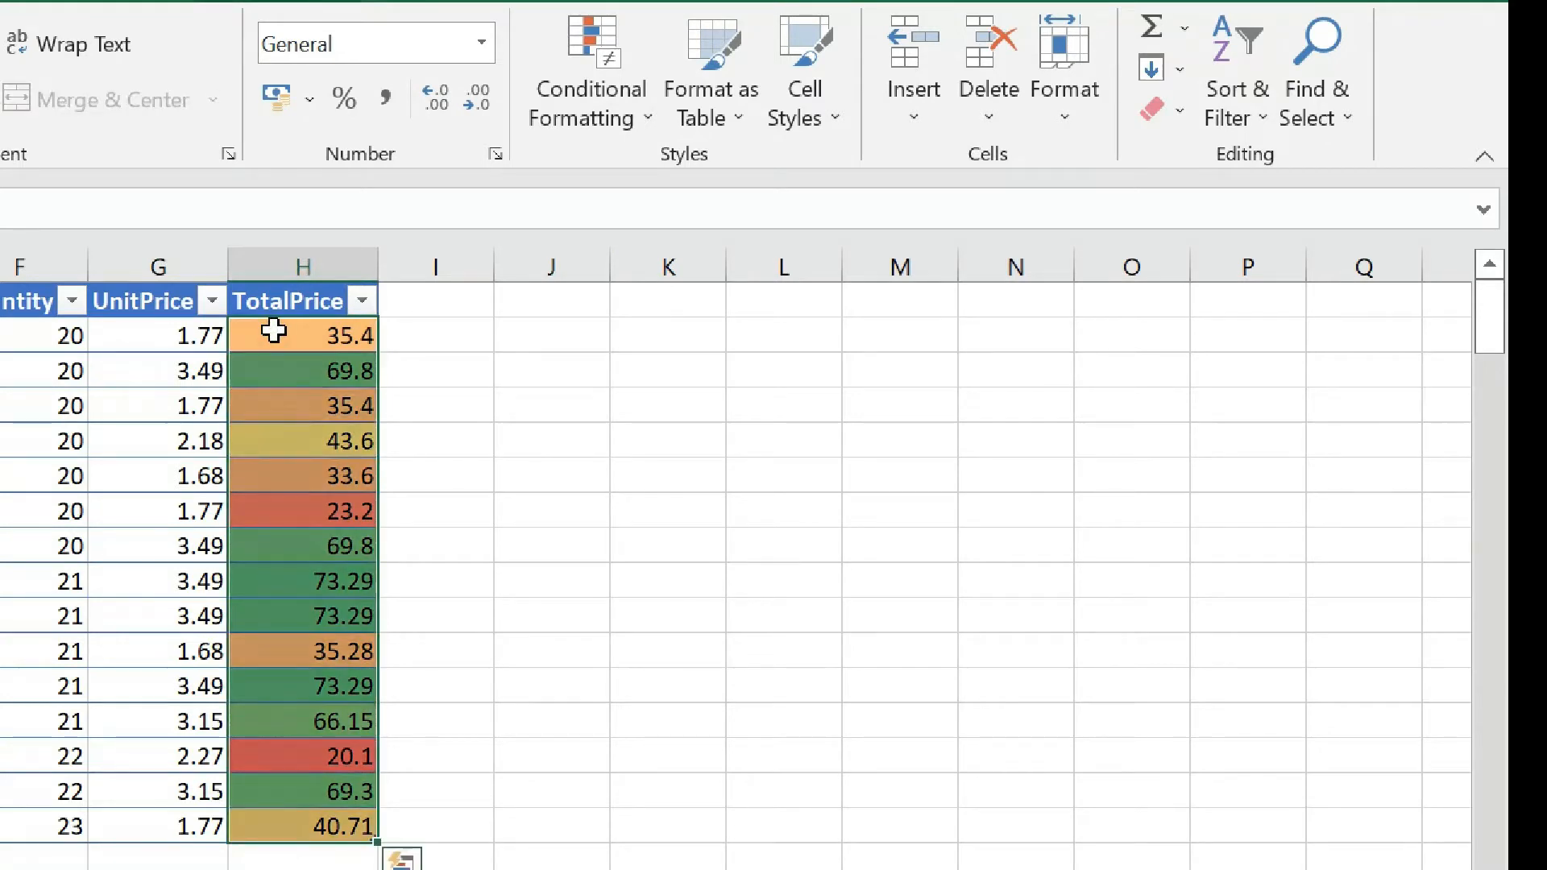
click(647, 66)
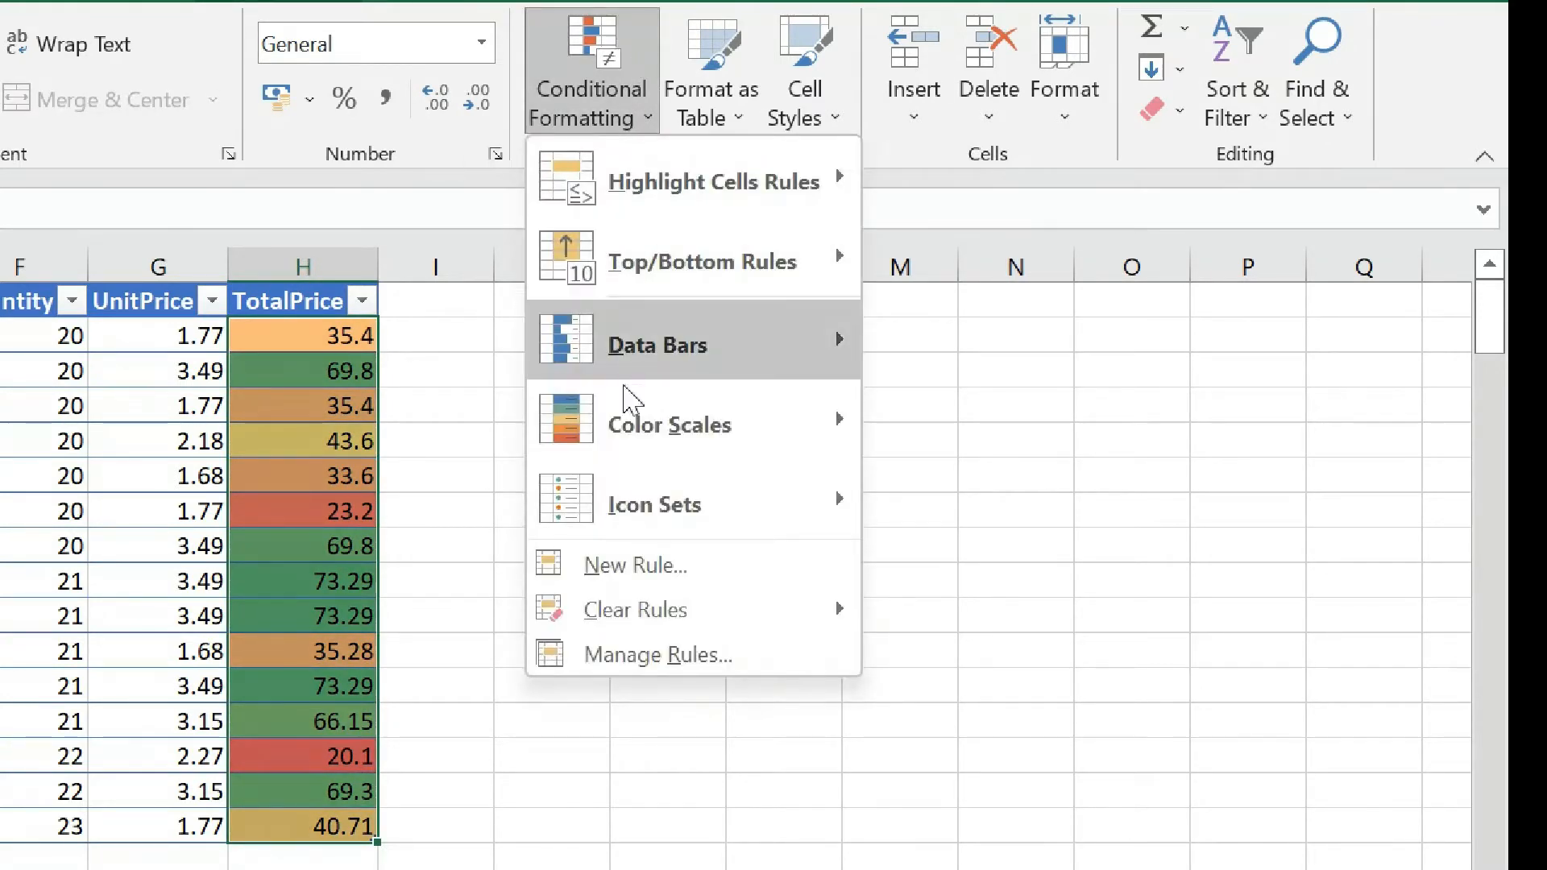
click(675, 656)
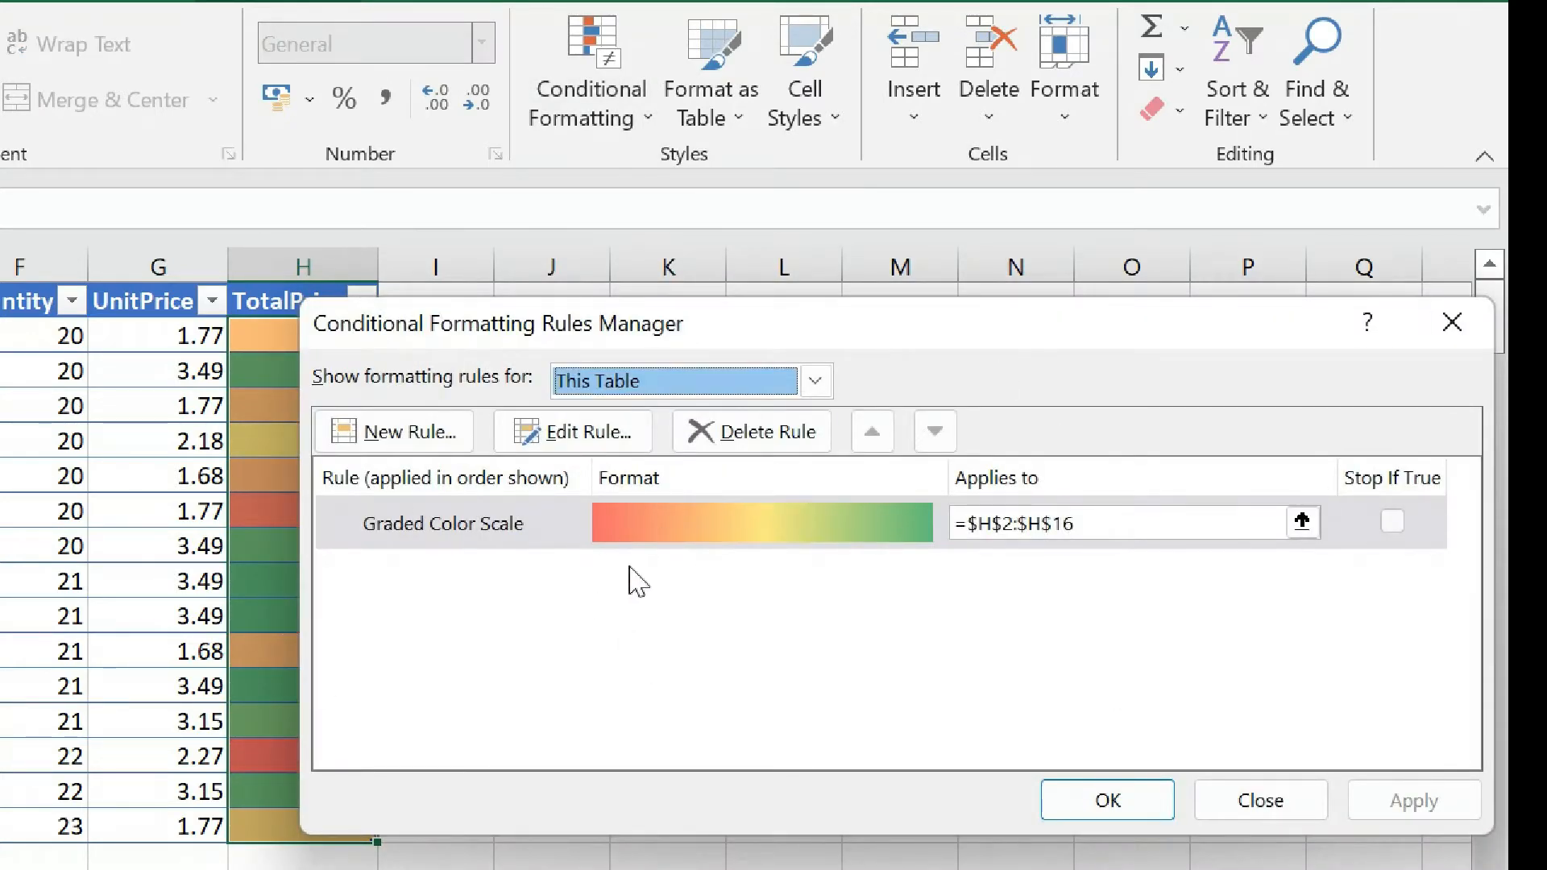
click(564, 435)
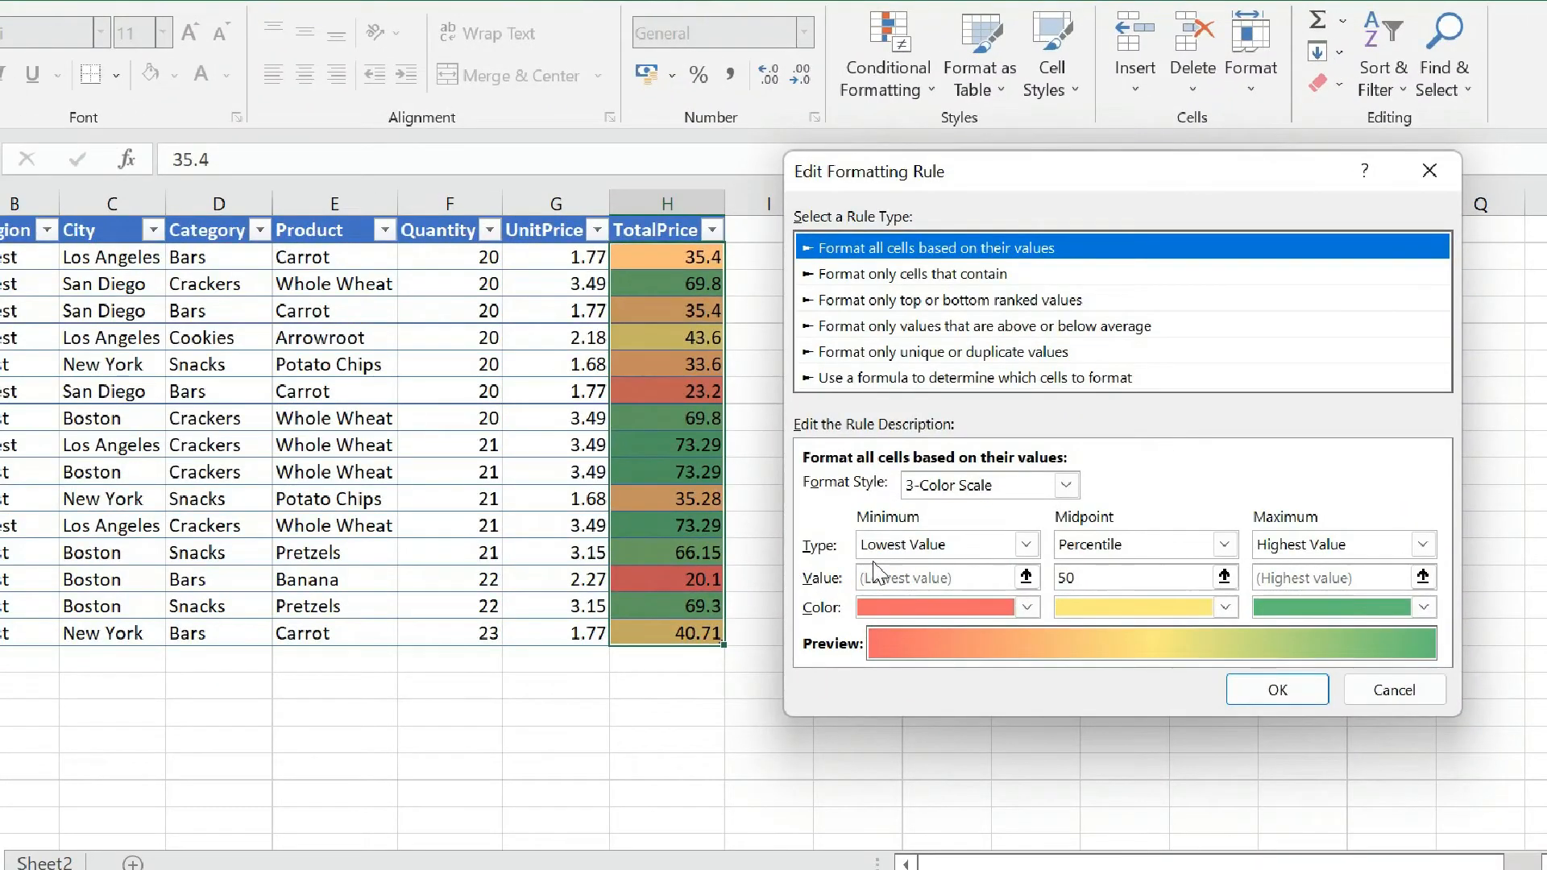
Try the 2-Color Scale format style for the rule and switch back to 3-Color Scale
click(1224, 545)
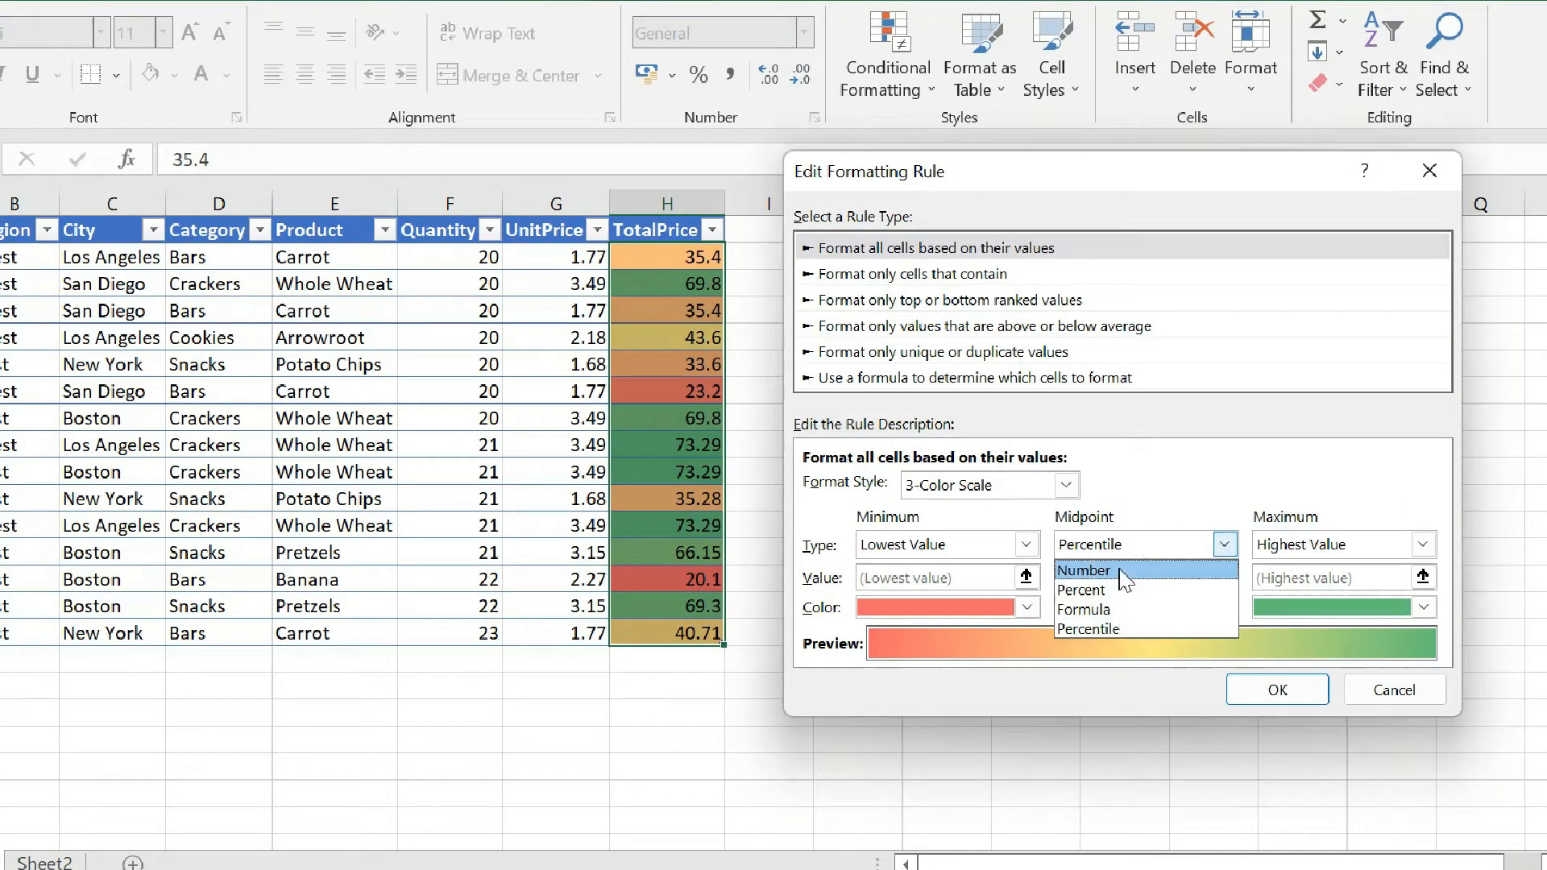
click(1158, 480)
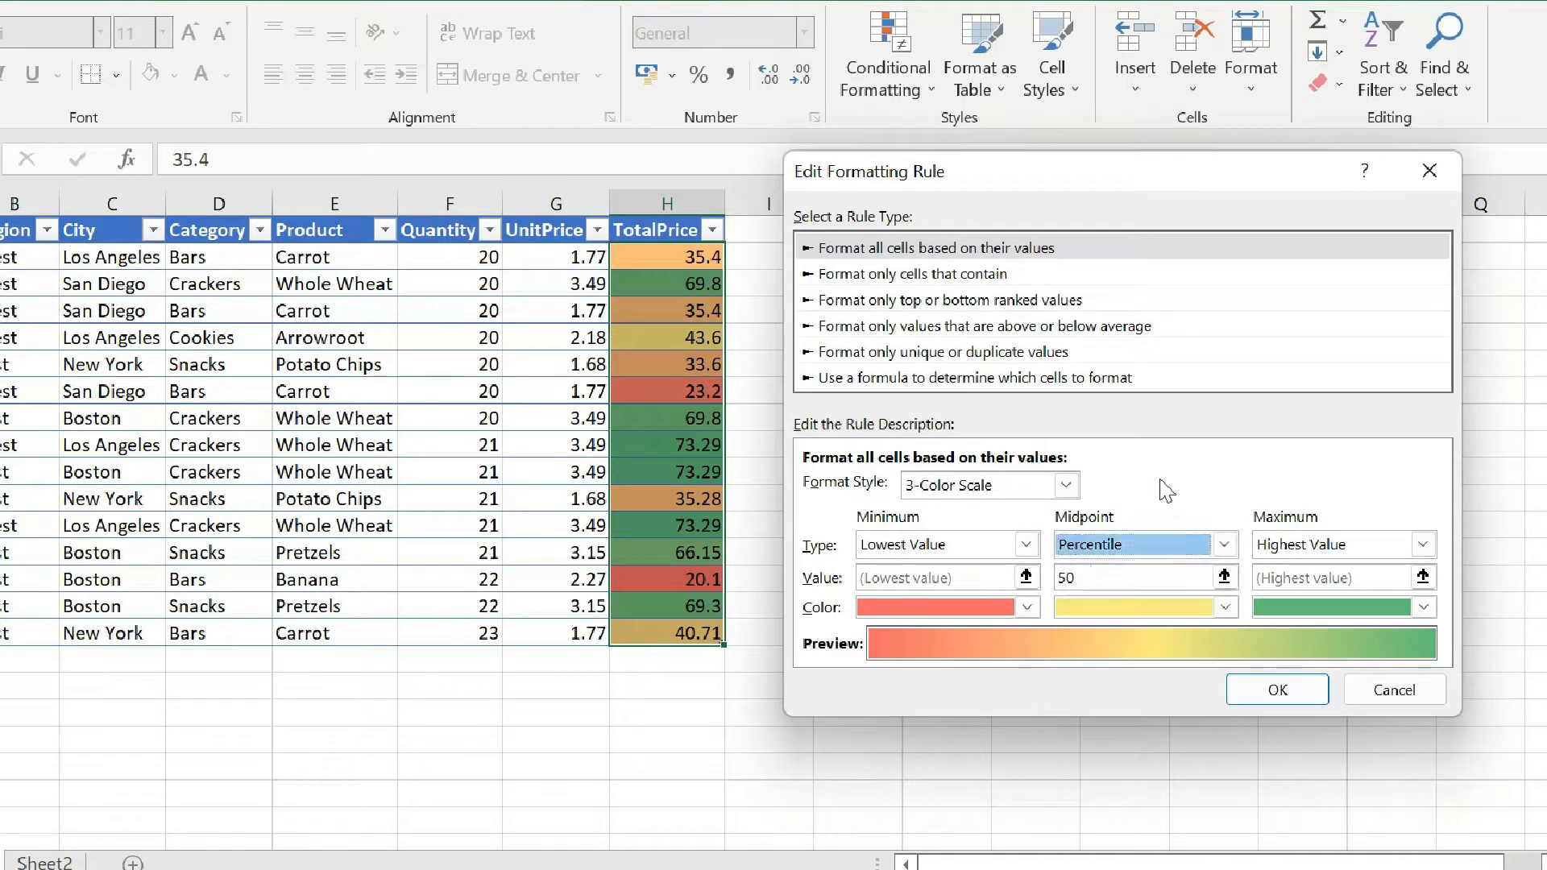
click(1068, 485)
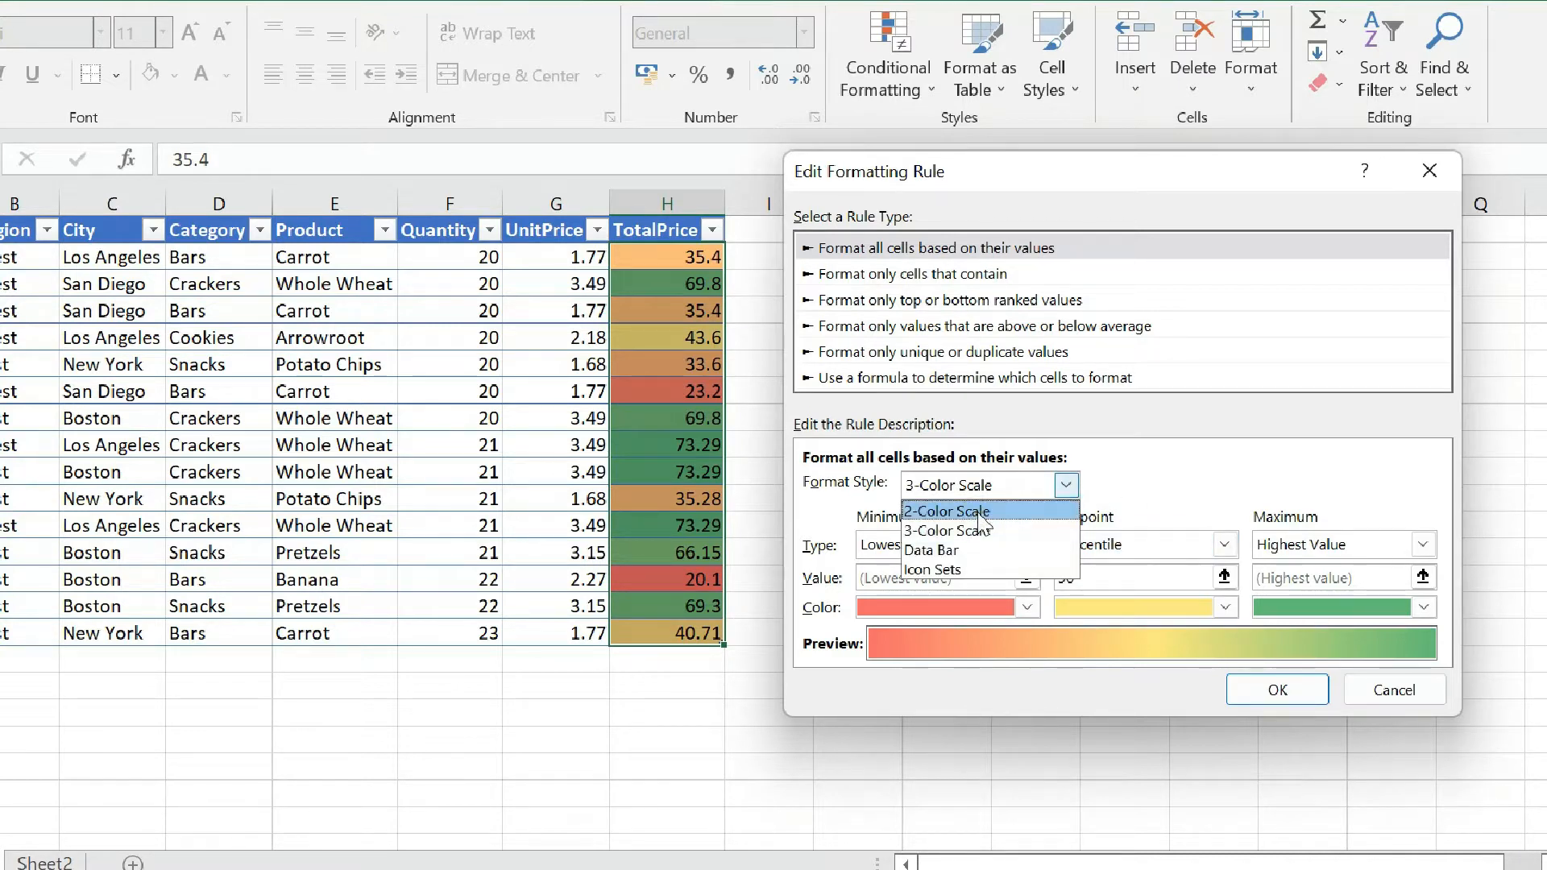
click(980, 512)
click(1066, 485)
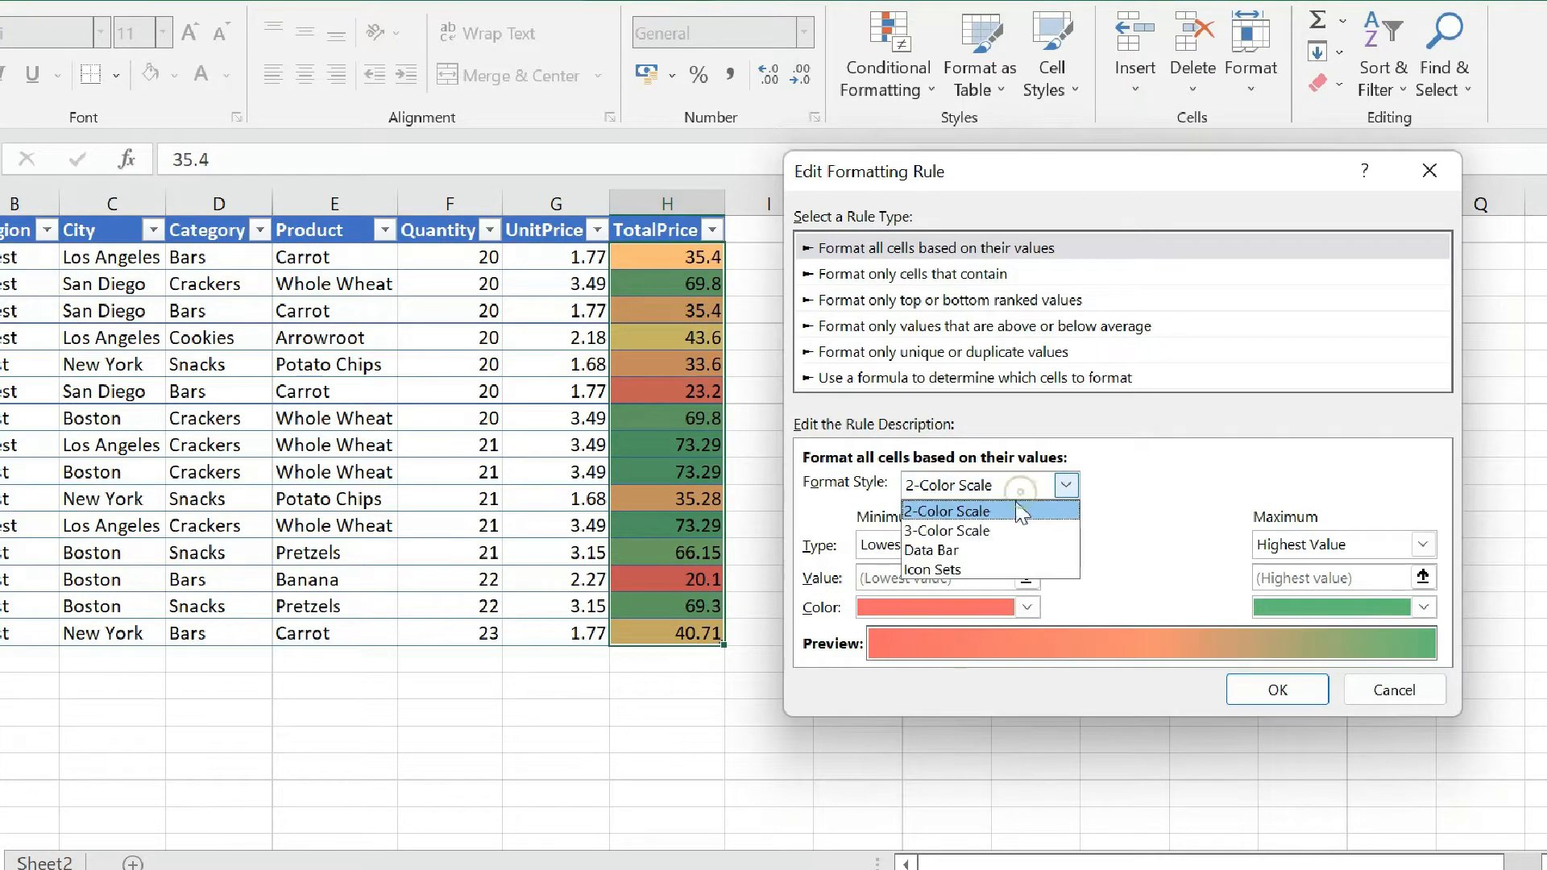
click(1001, 531)
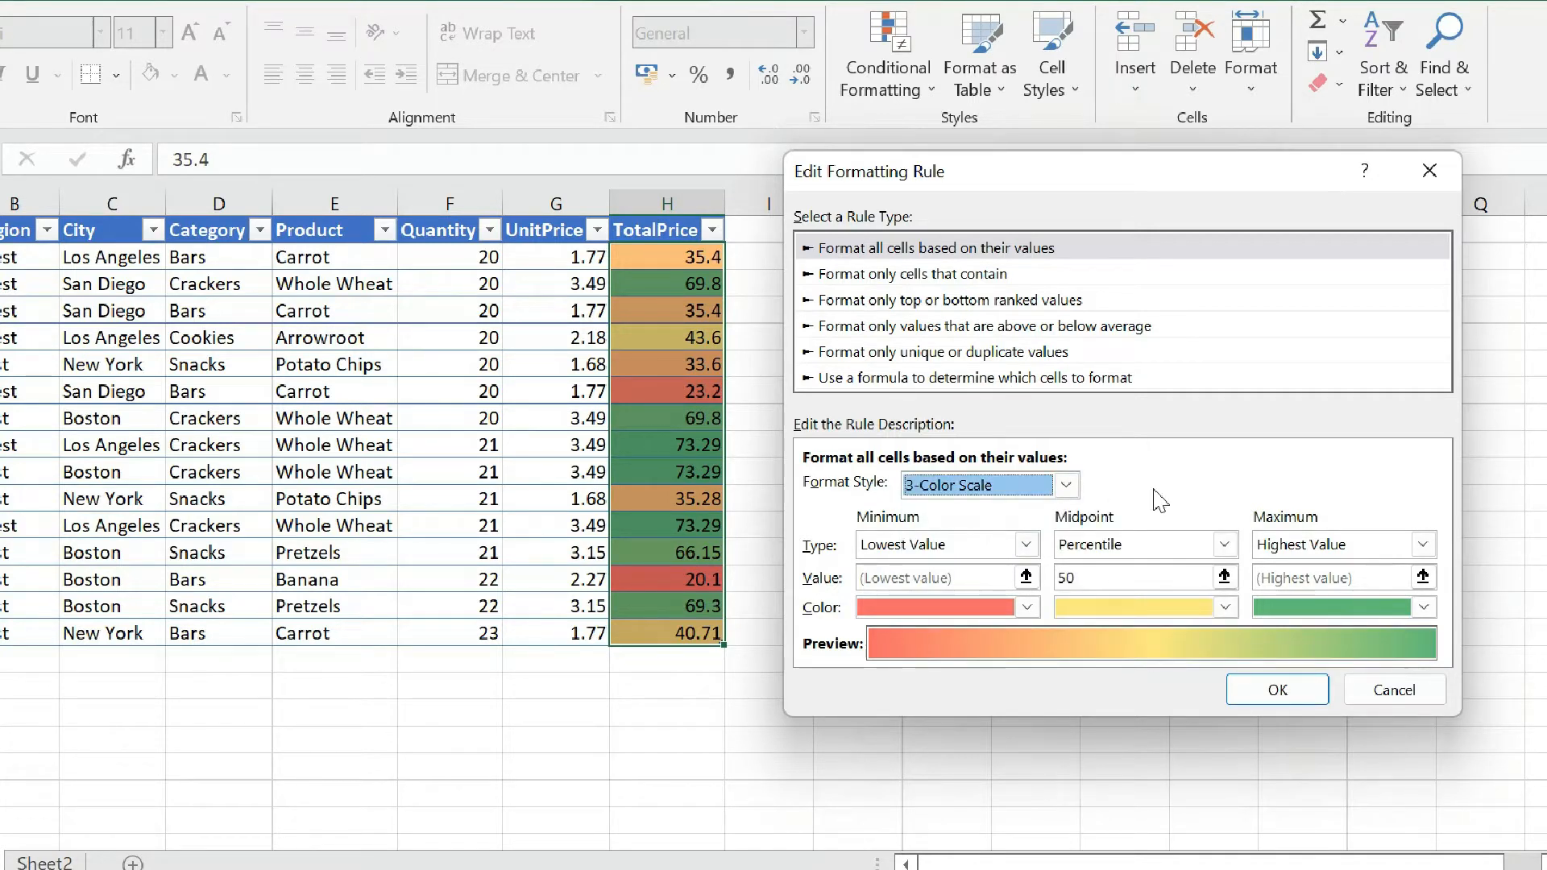
Set the color scale's midpoint type to Number with a value of 40
click(1224, 543)
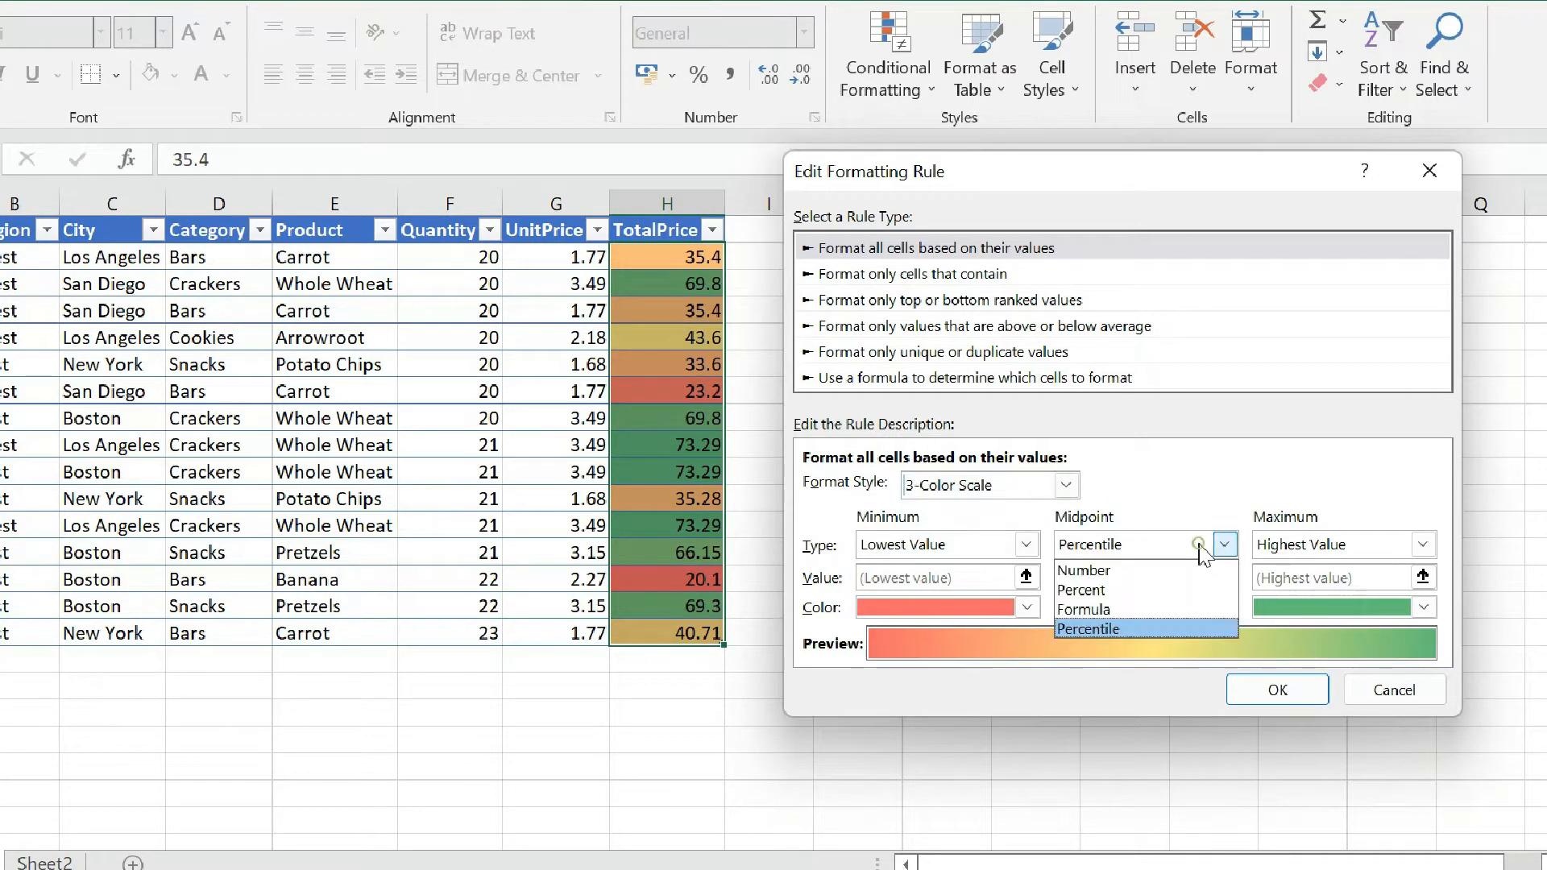
click(1137, 579)
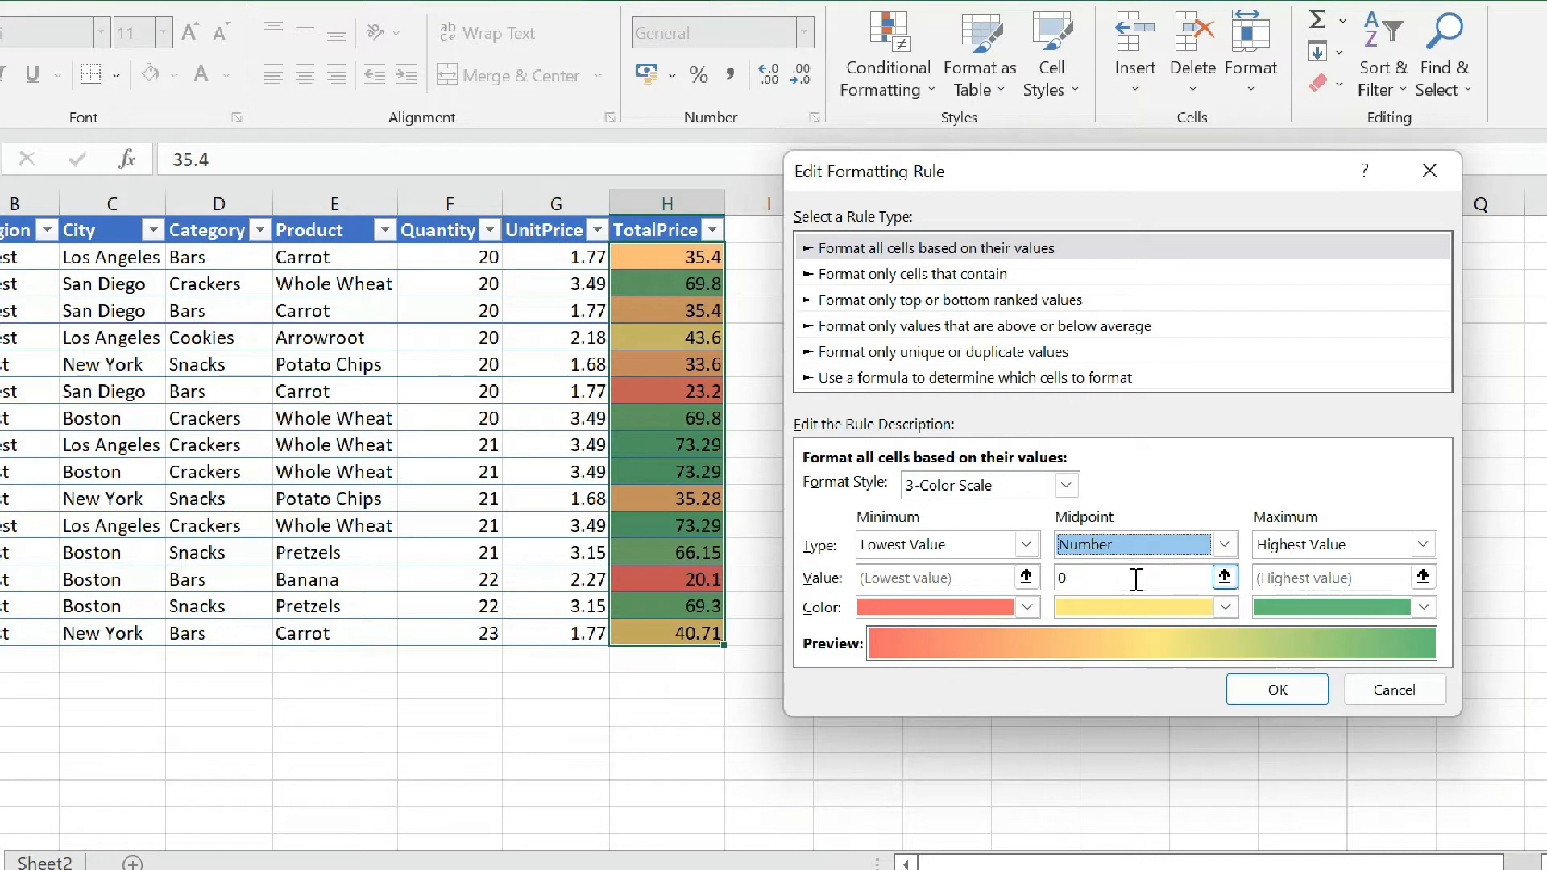
click(1136, 578)
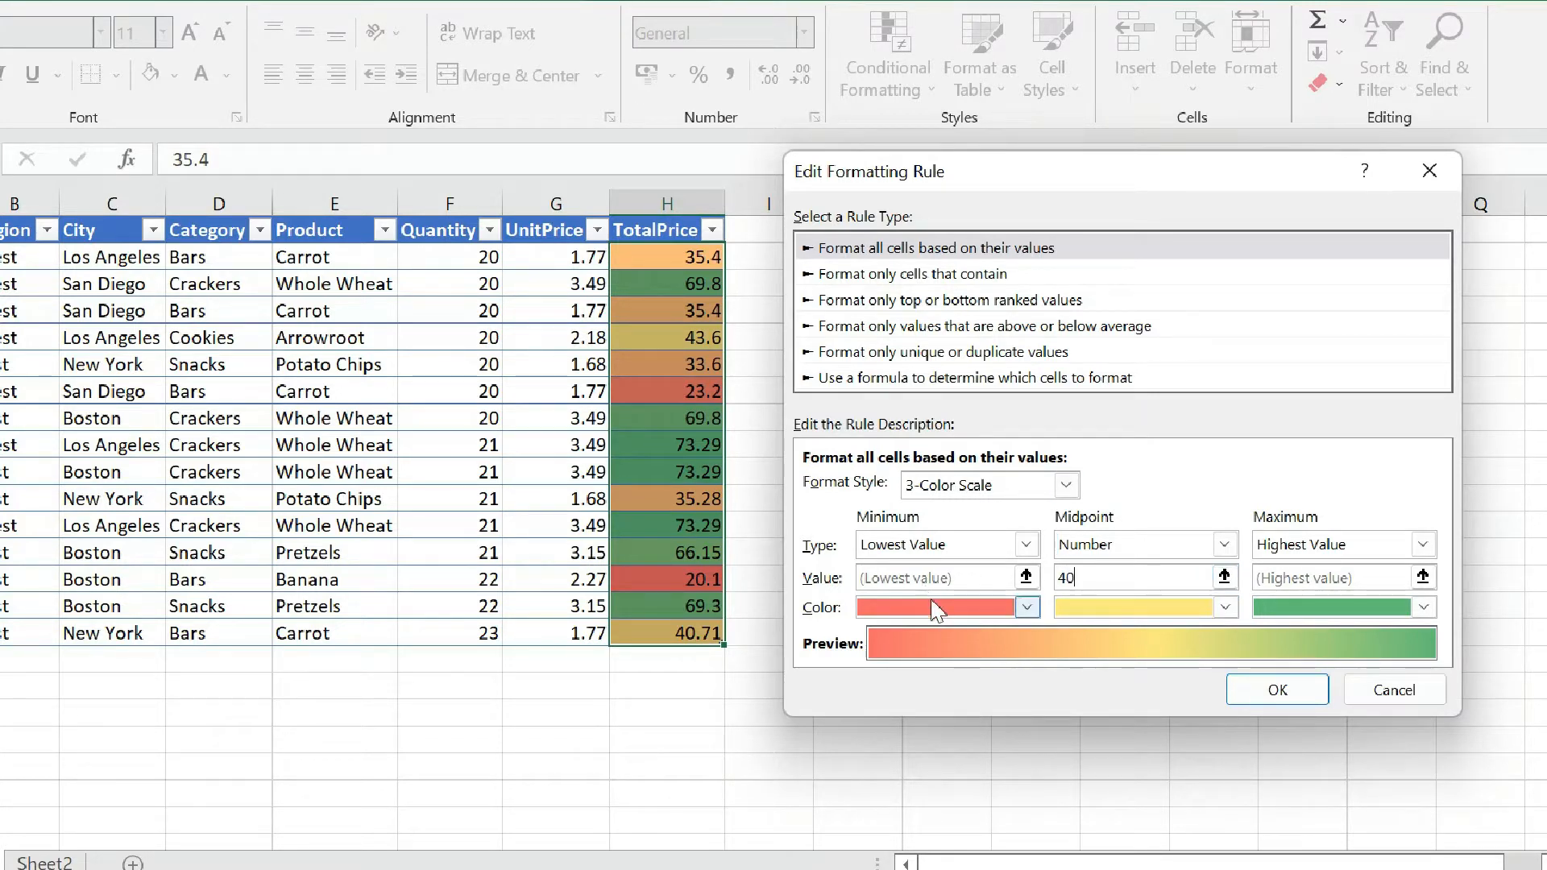
Set the color scale's minimum color to red and maximum color to dark green, and apply the edited rule
click(1027, 607)
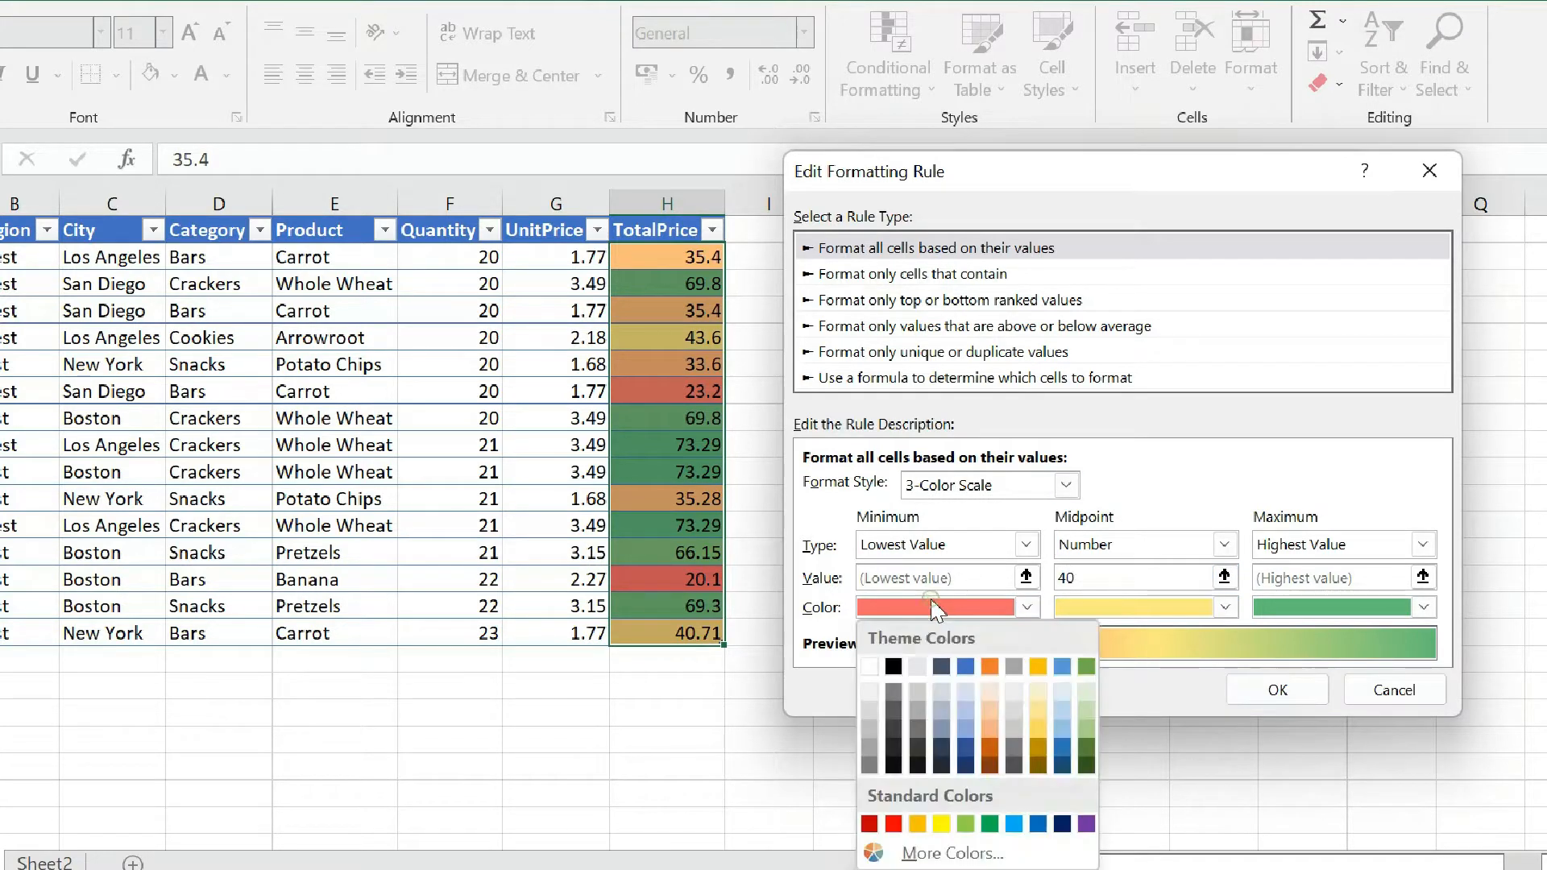
click(892, 823)
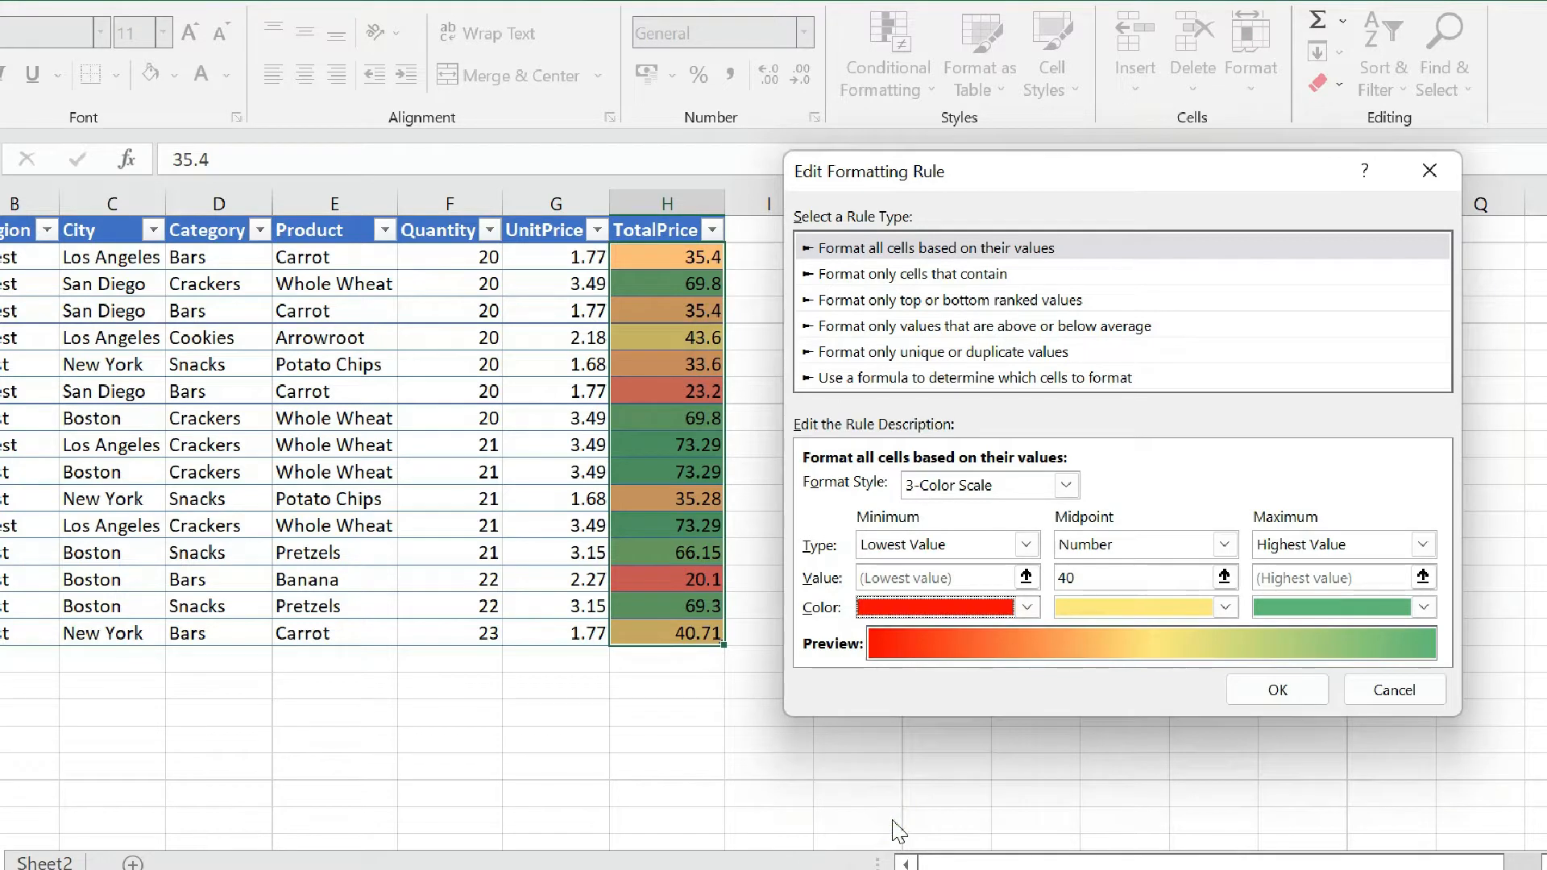
click(1374, 617)
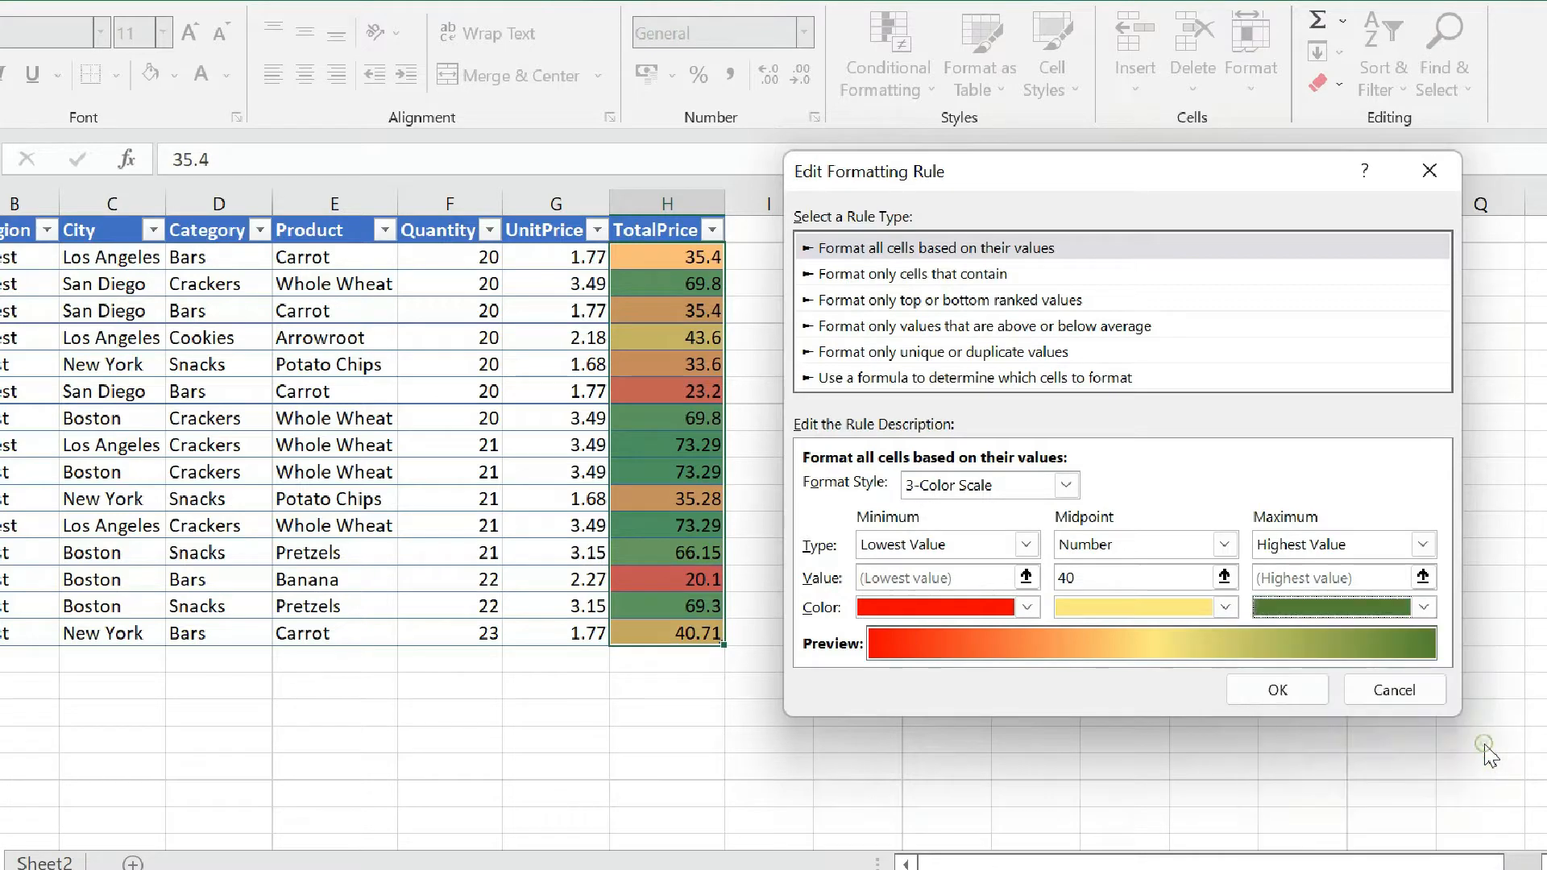
click(1482, 745)
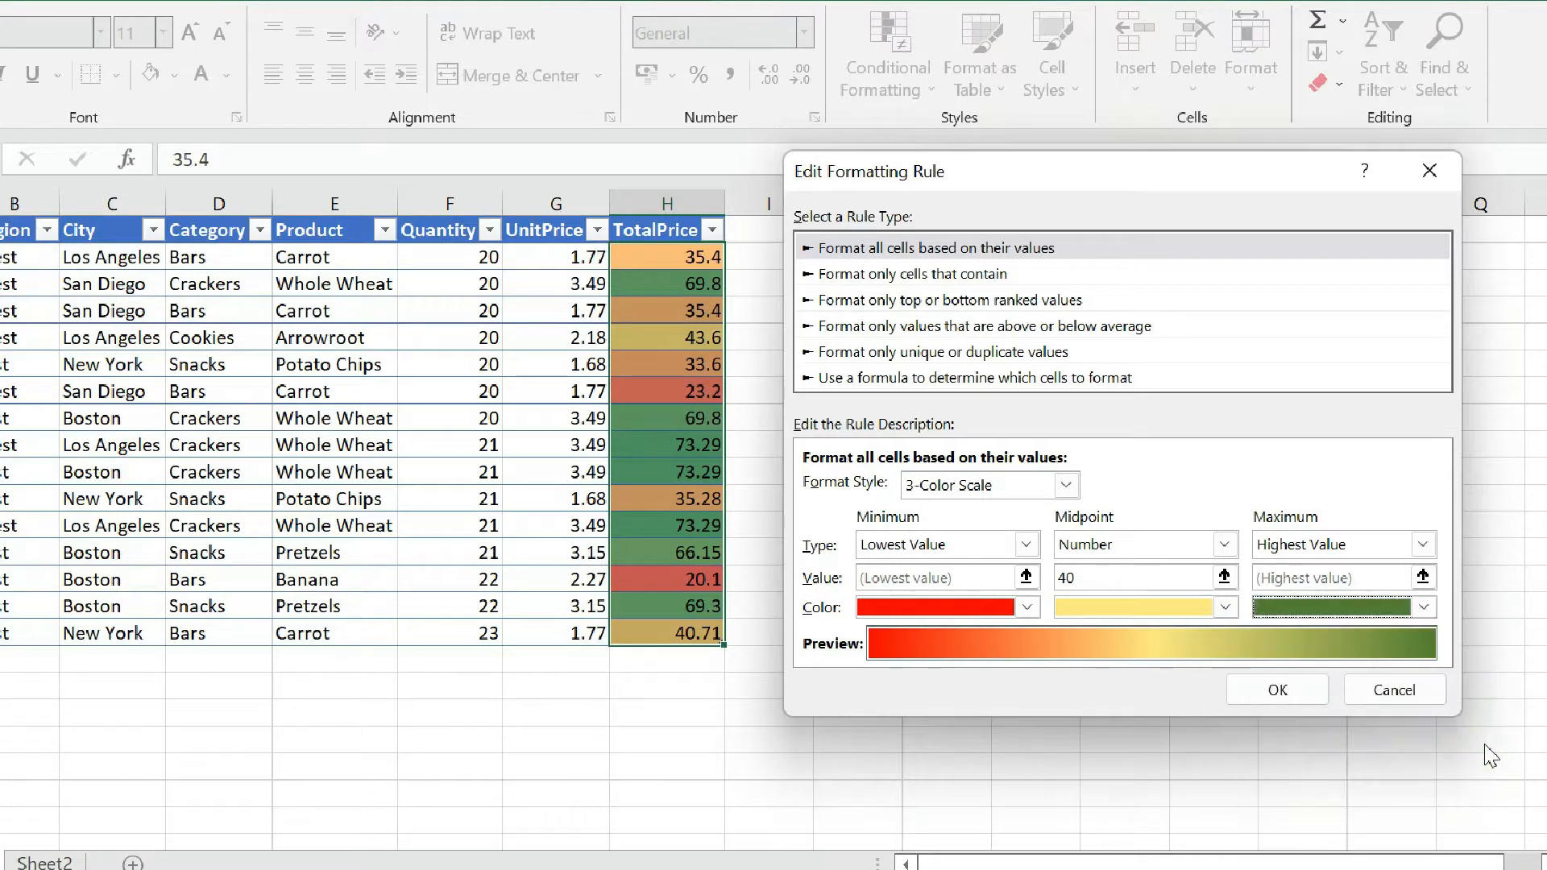
click(1277, 688)
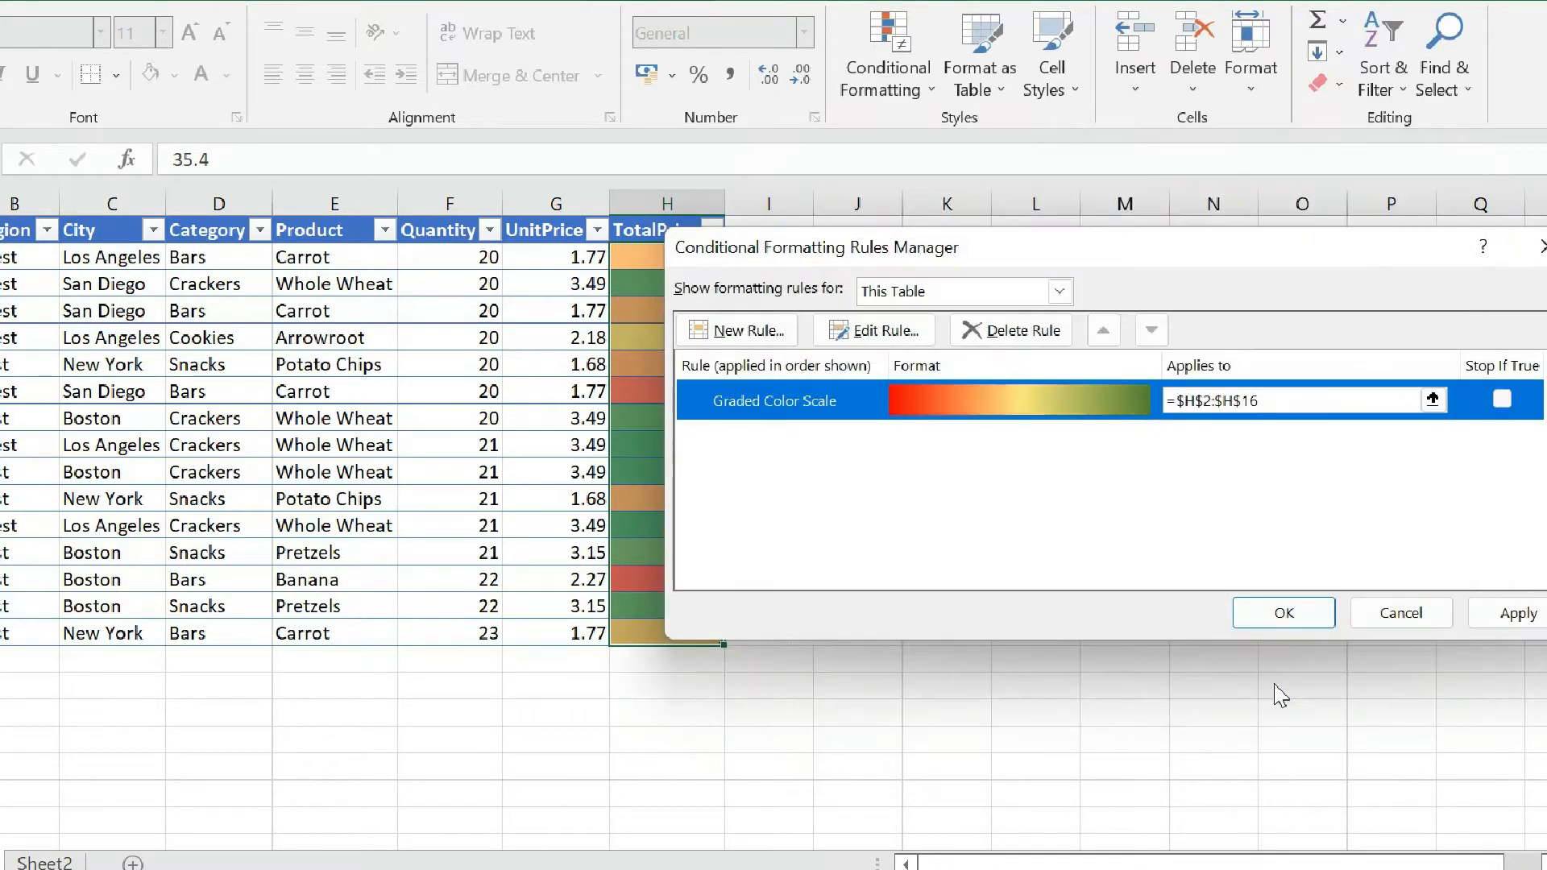
click(1287, 612)
click(909, 517)
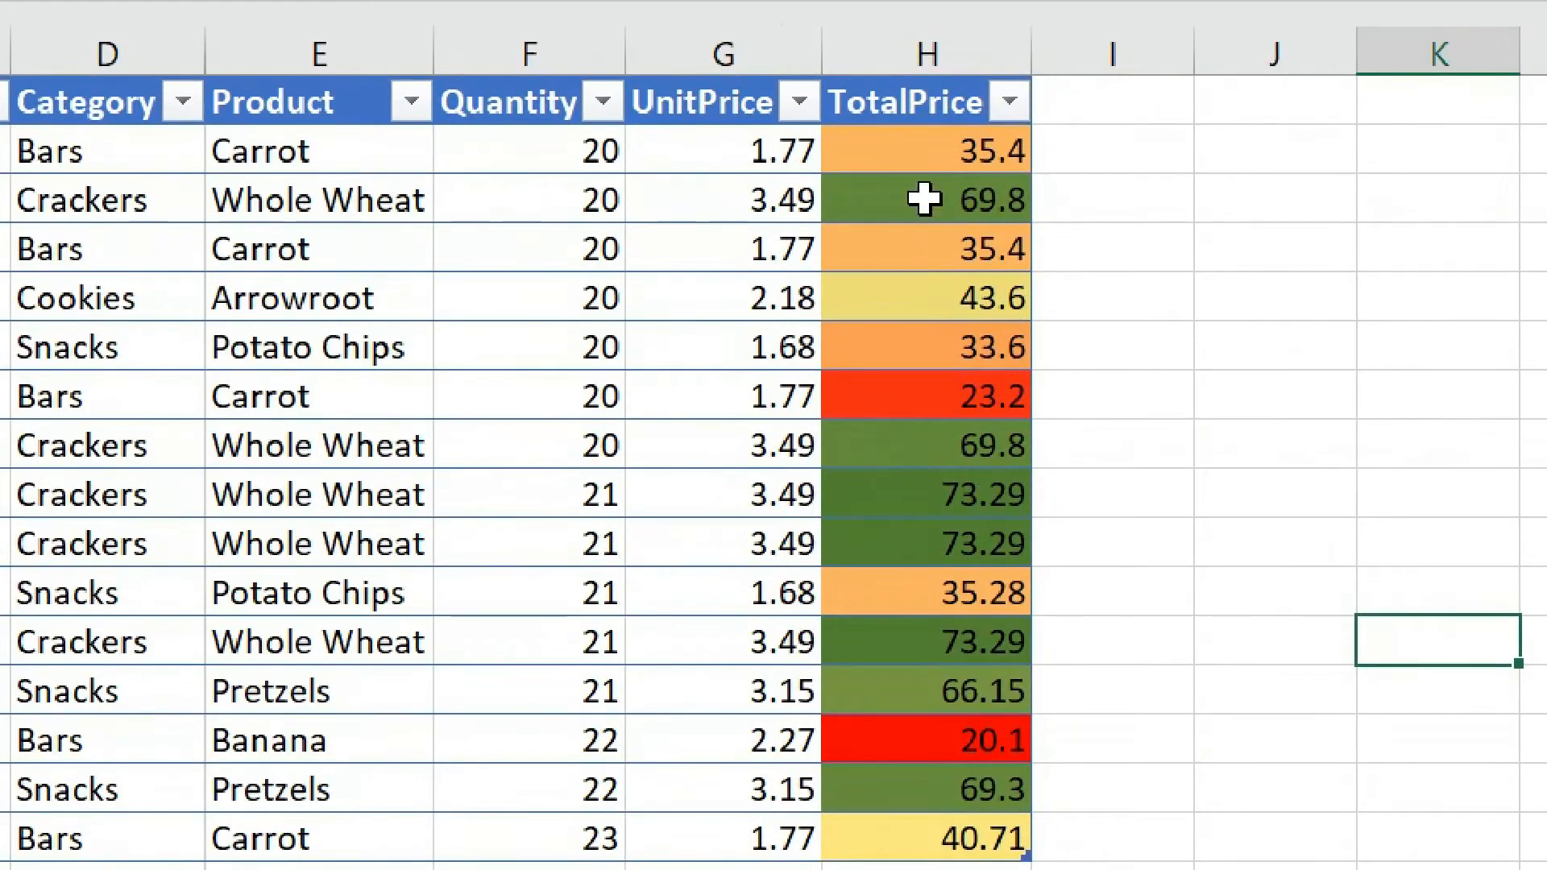
drag(902, 141, 1029, 857)
click(1256, 408)
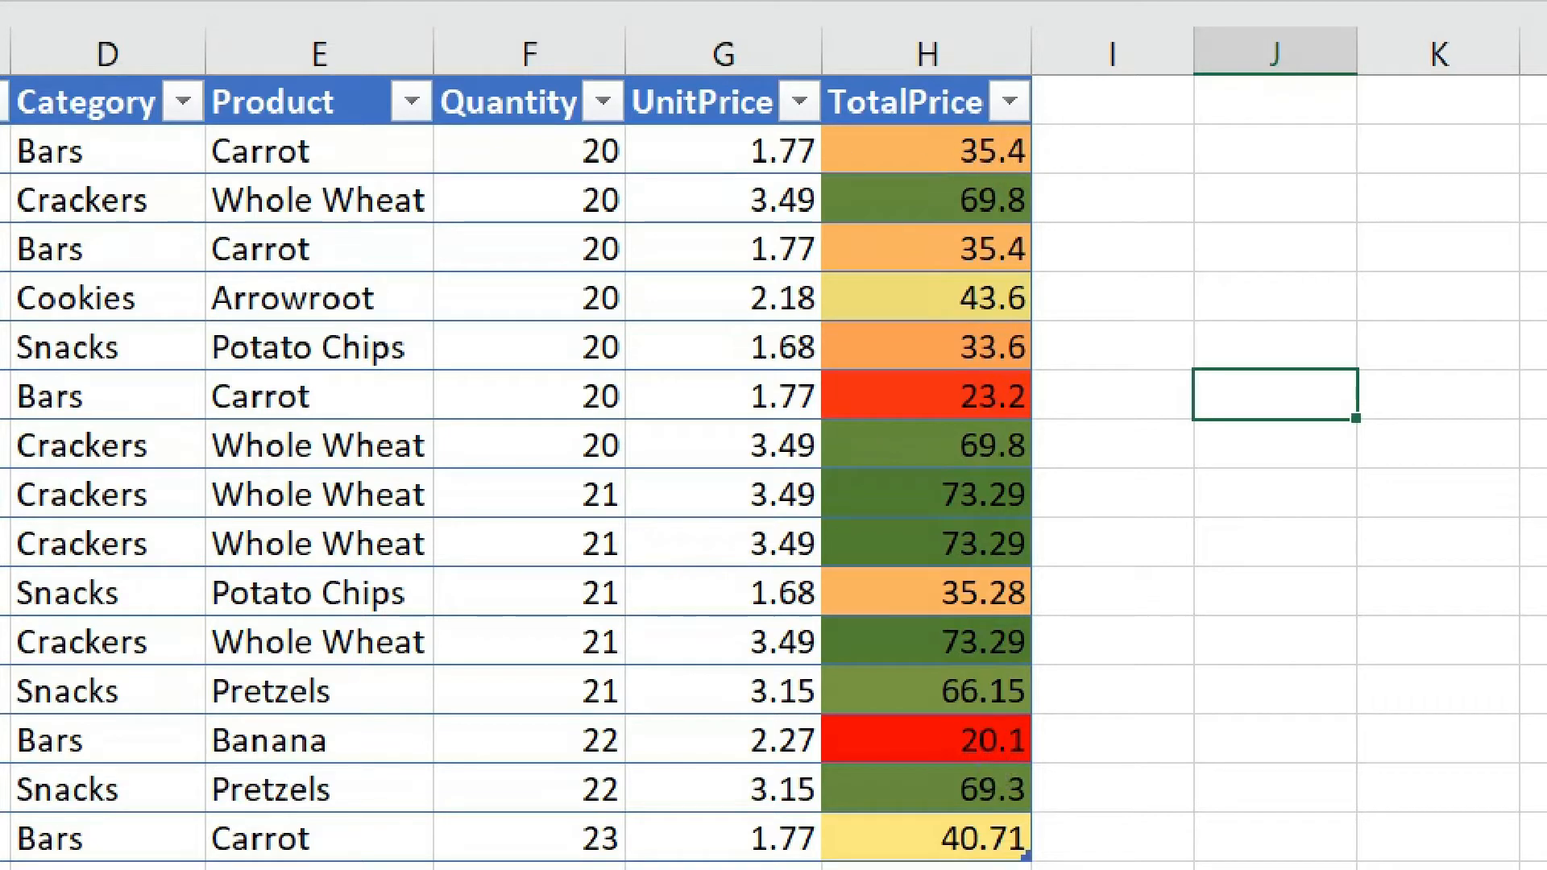
click(1199, 659)
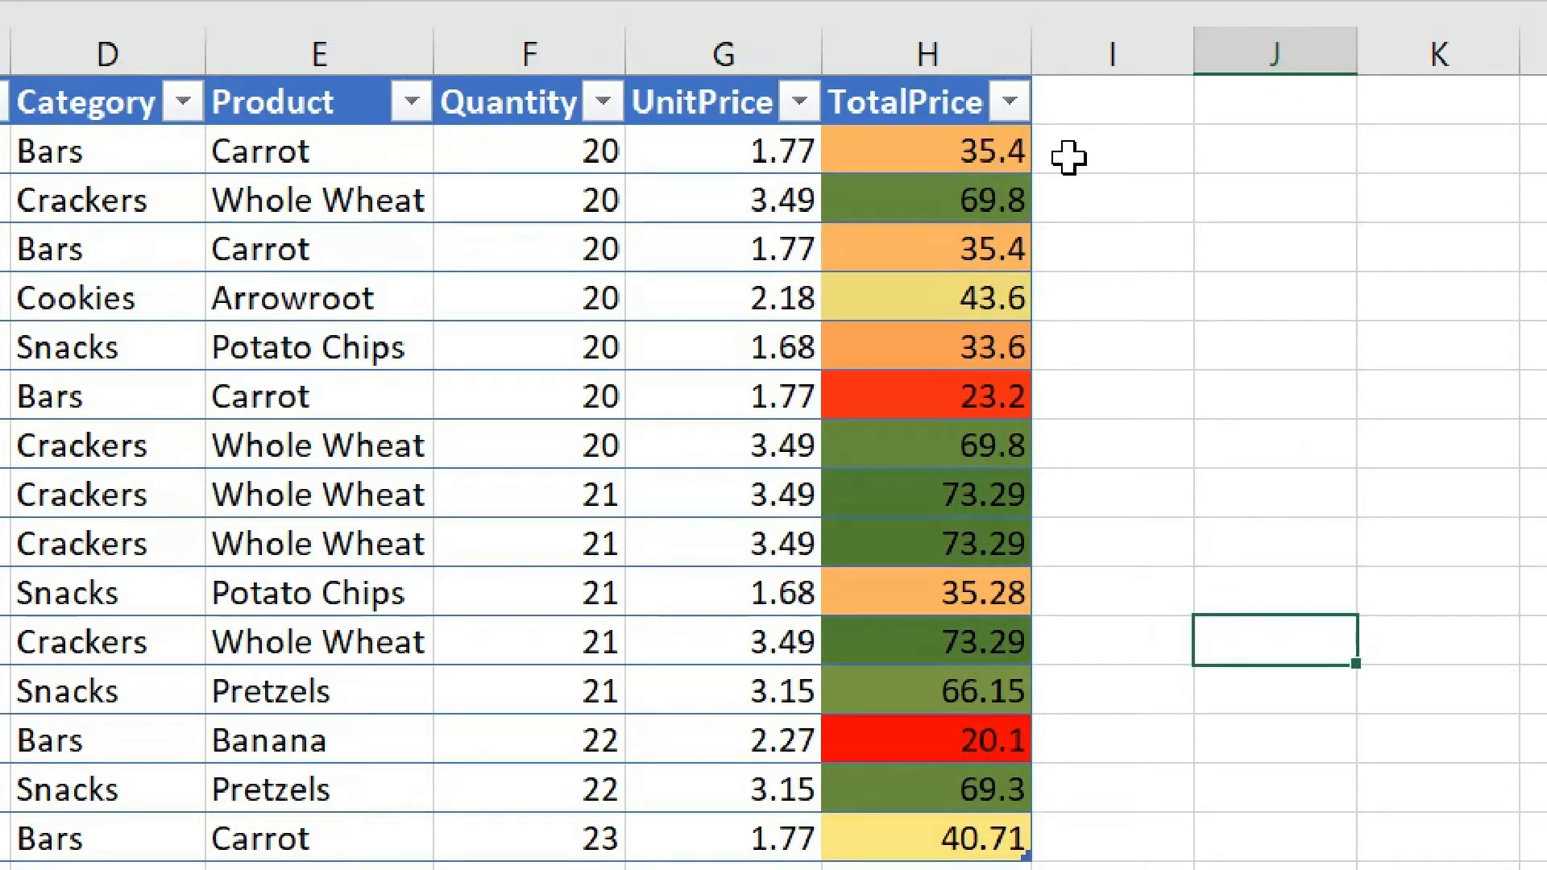
drag(925, 137, 935, 829)
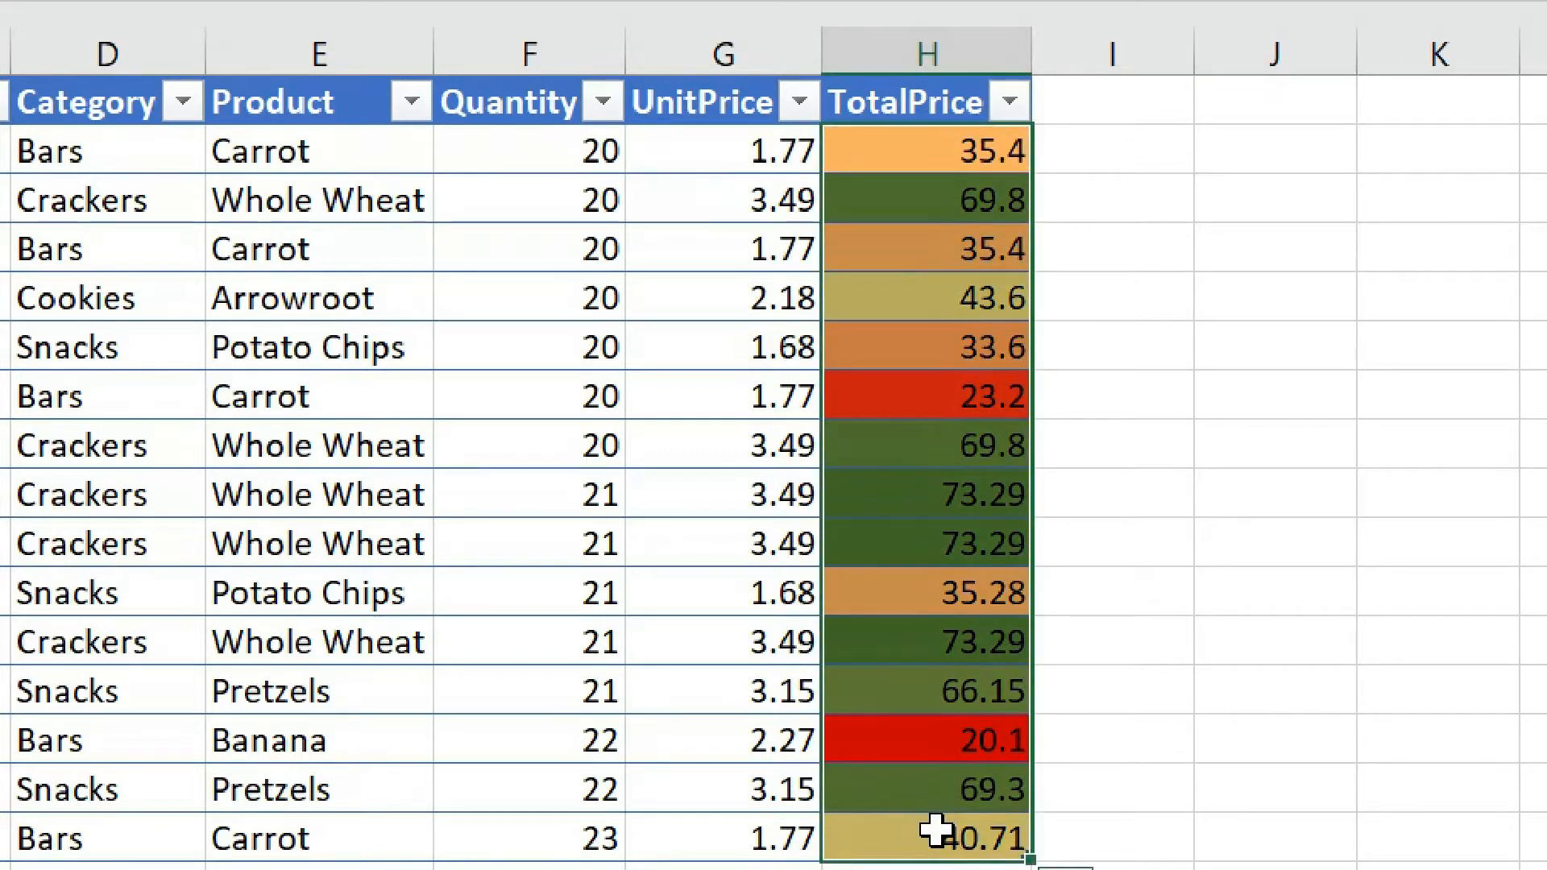
click(1188, 717)
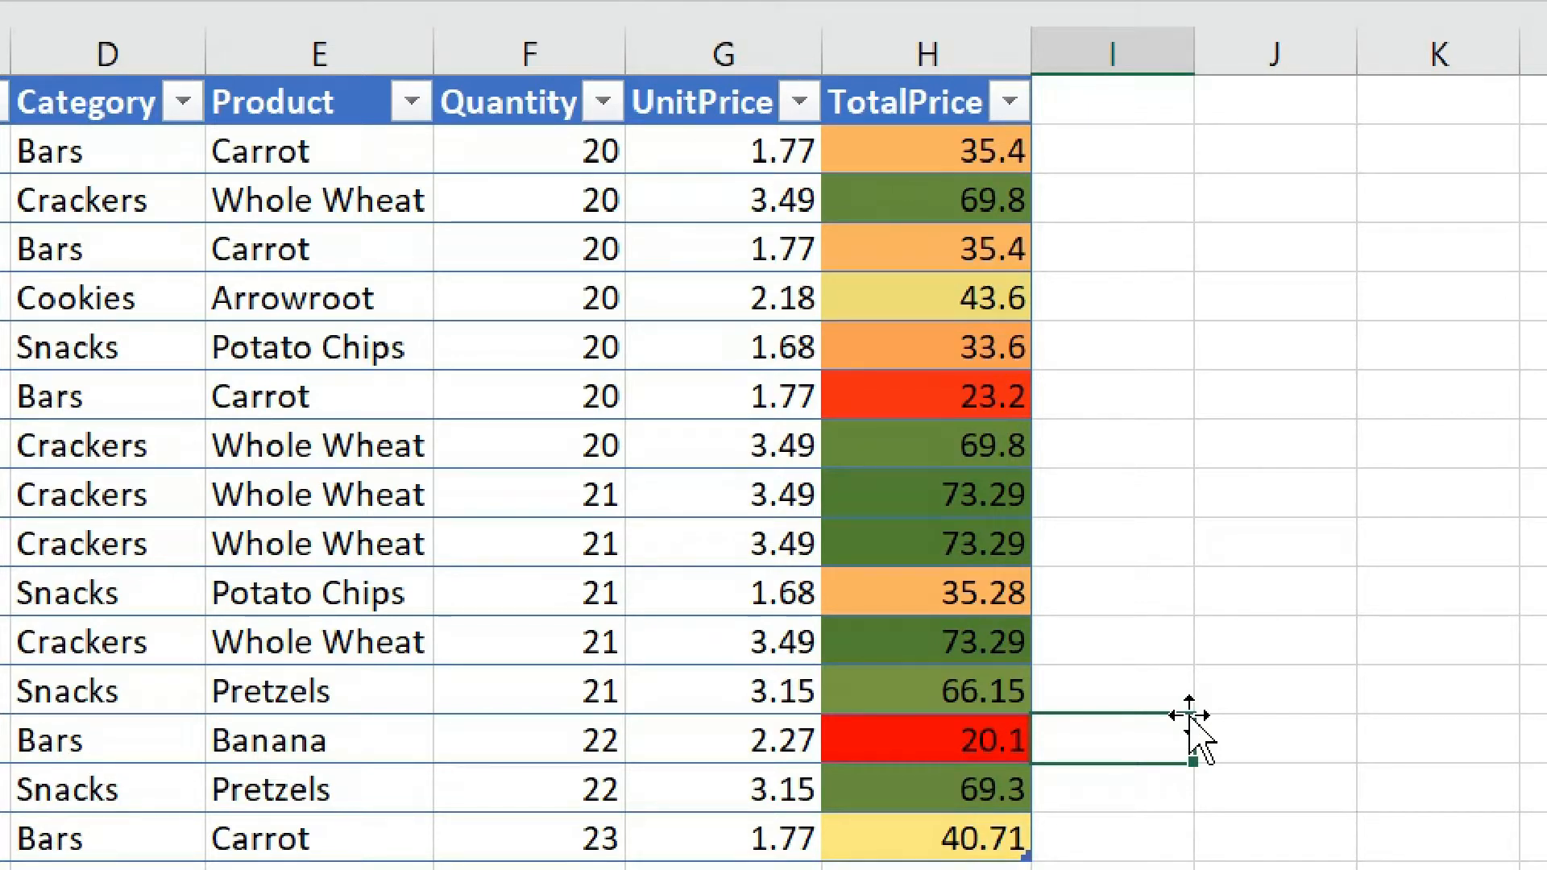
drag(986, 147, 984, 794)
click(1308, 455)
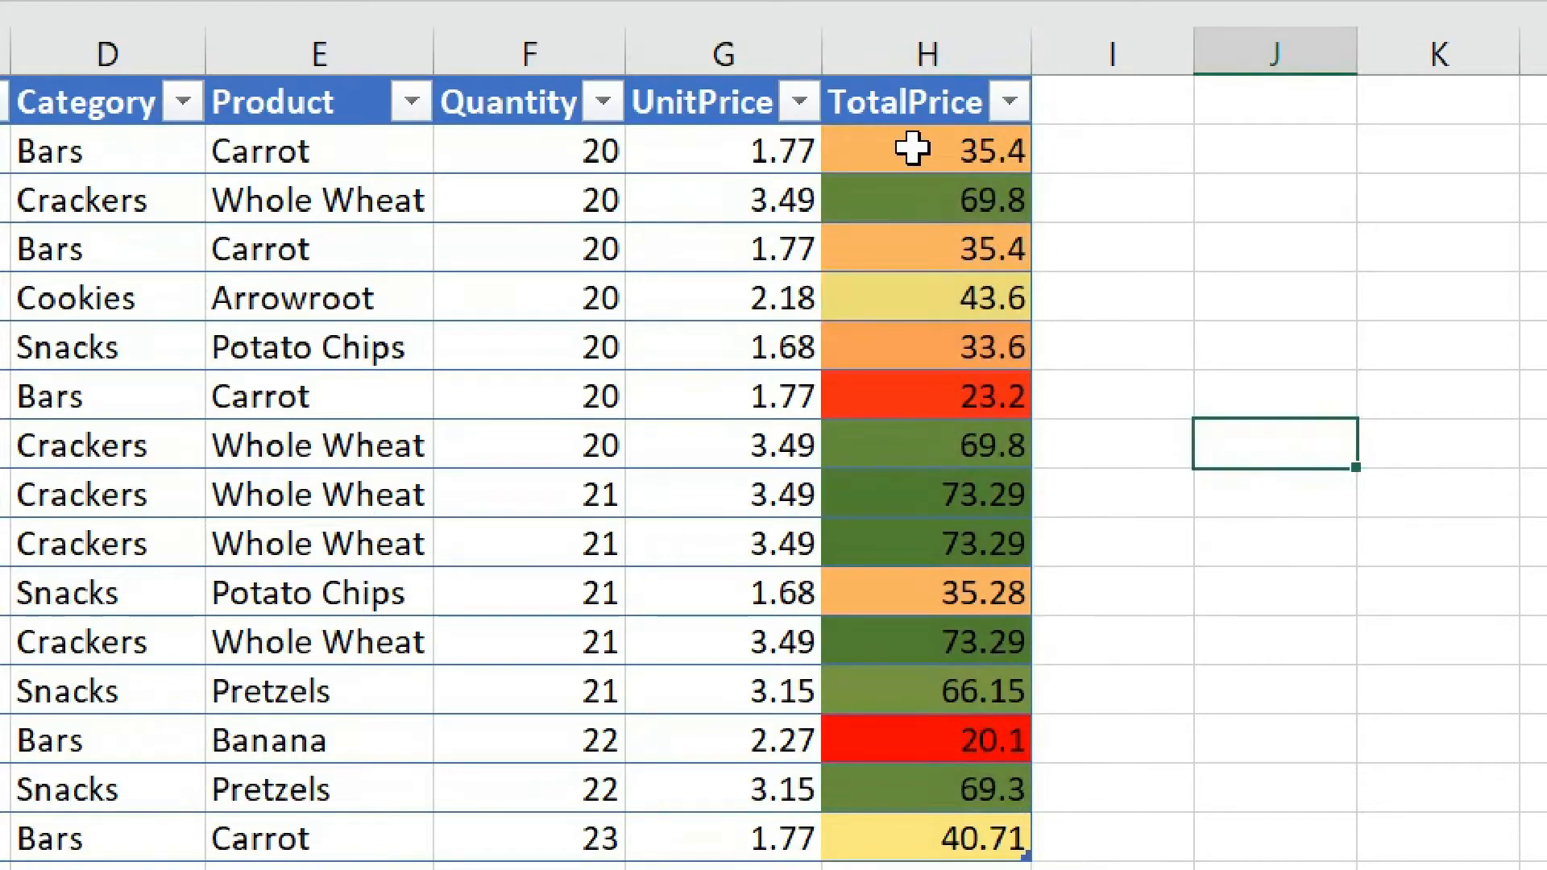
Clear the conditional formatting rules from the TotalPrice values only
drag(912, 147, 966, 862)
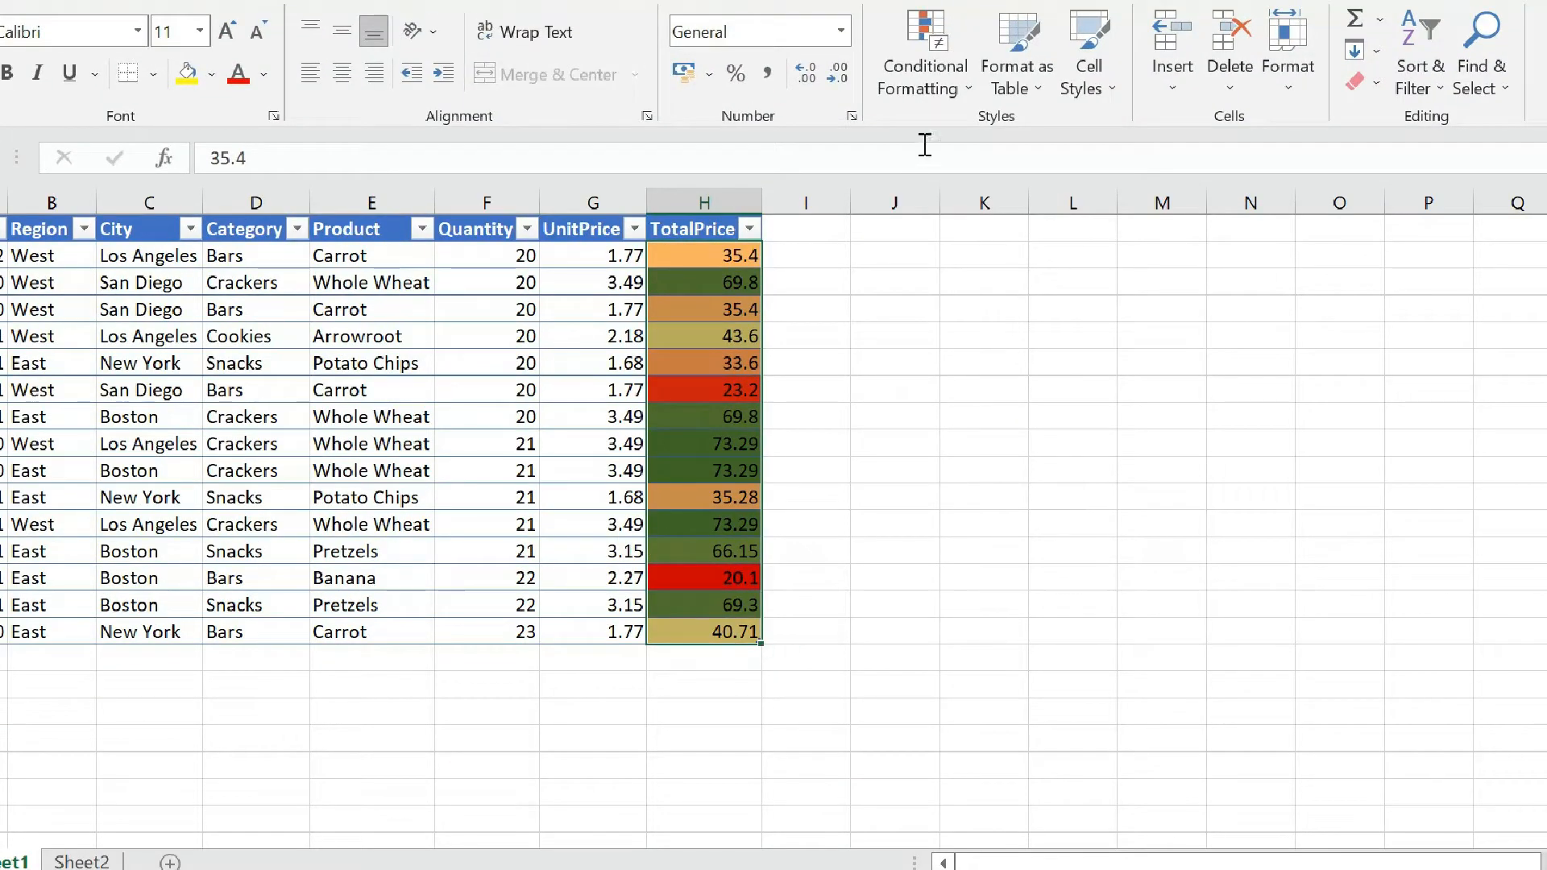
click(925, 68)
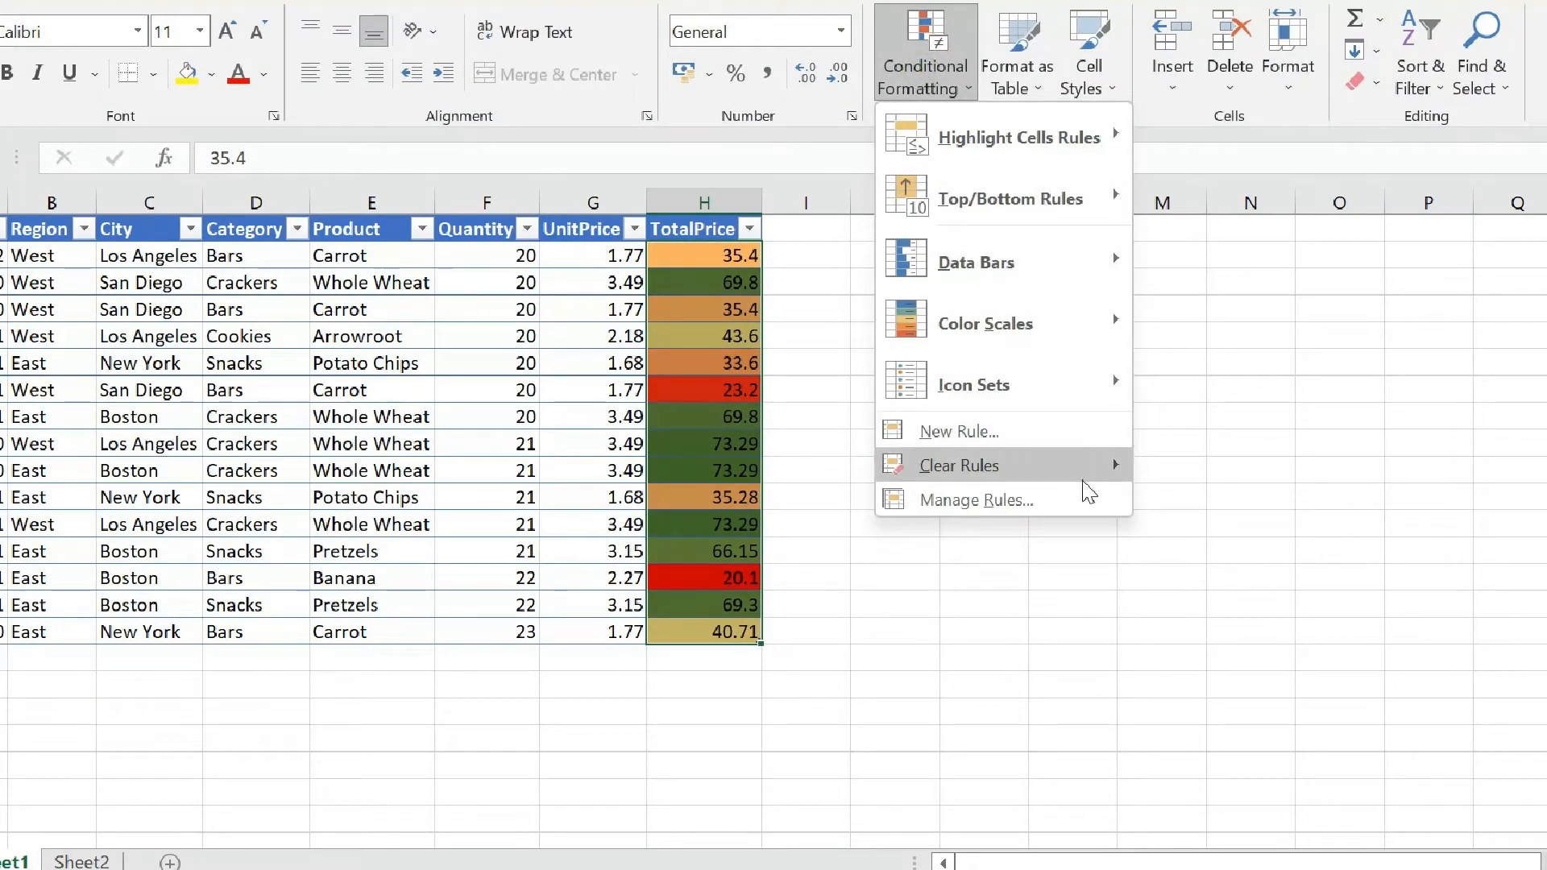
mouse_move(1083, 480)
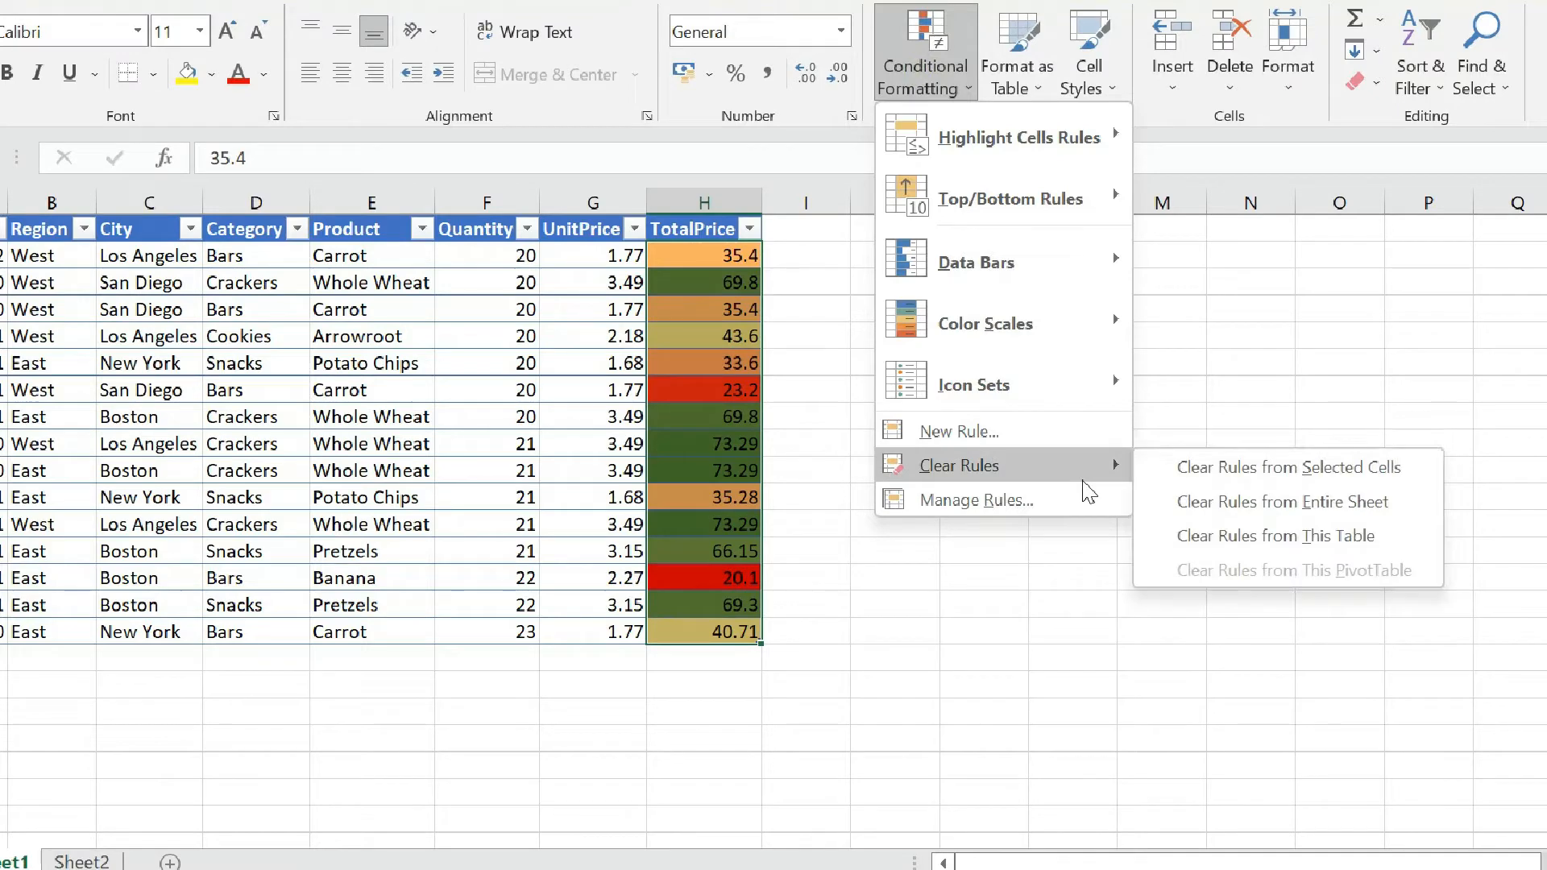
click(1251, 470)
Apply the directional icon set with three colored arrows (green, yellow, red) to the TotalPrice values
click(925, 68)
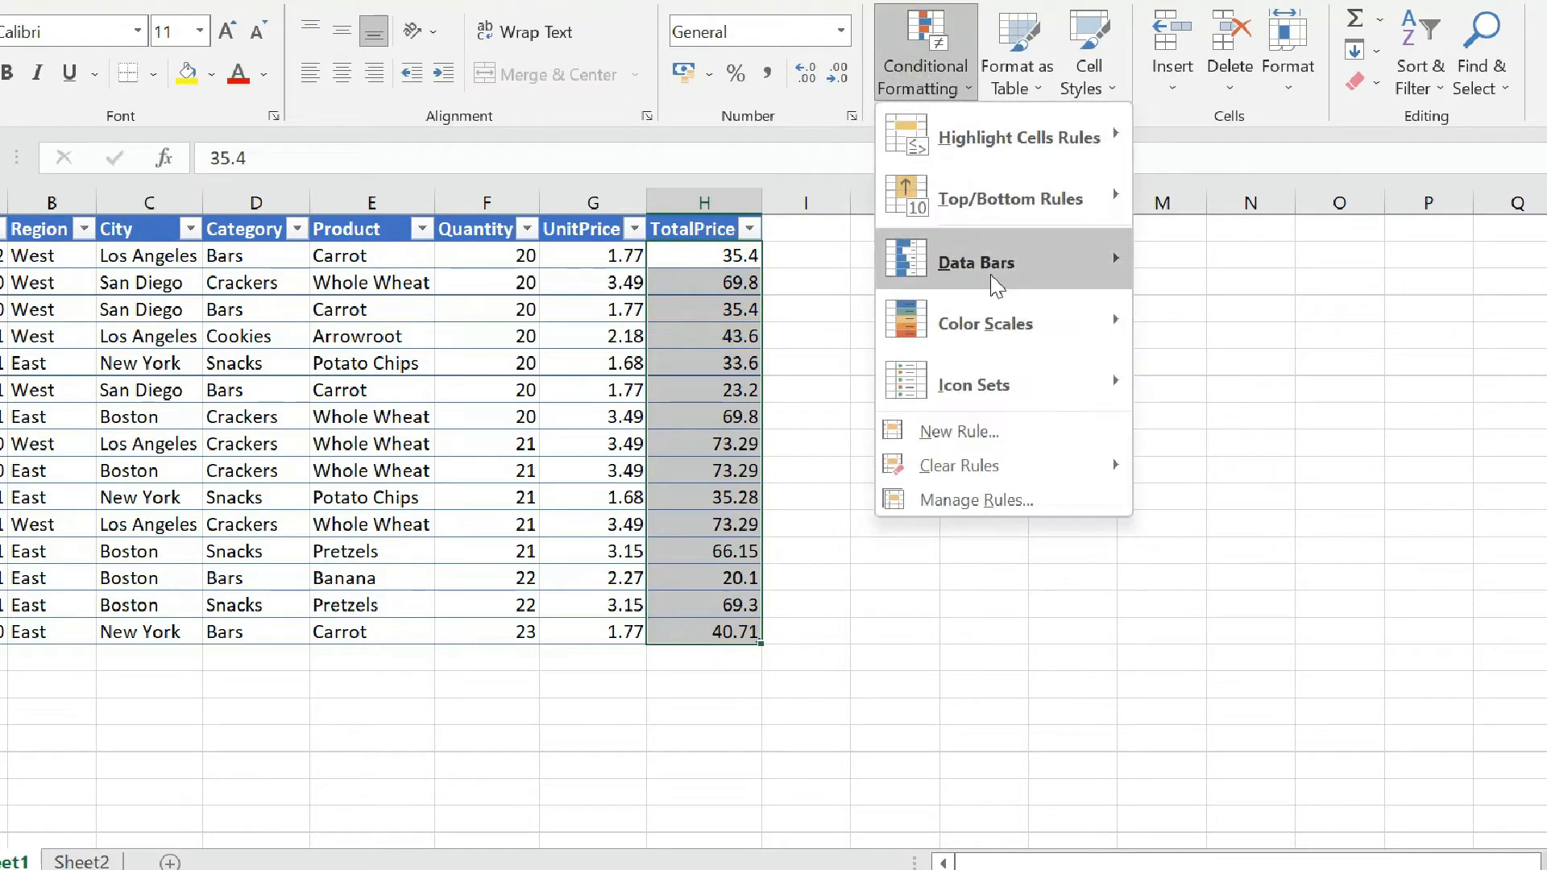
mouse_move(1029, 354)
mouse_move(1038, 390)
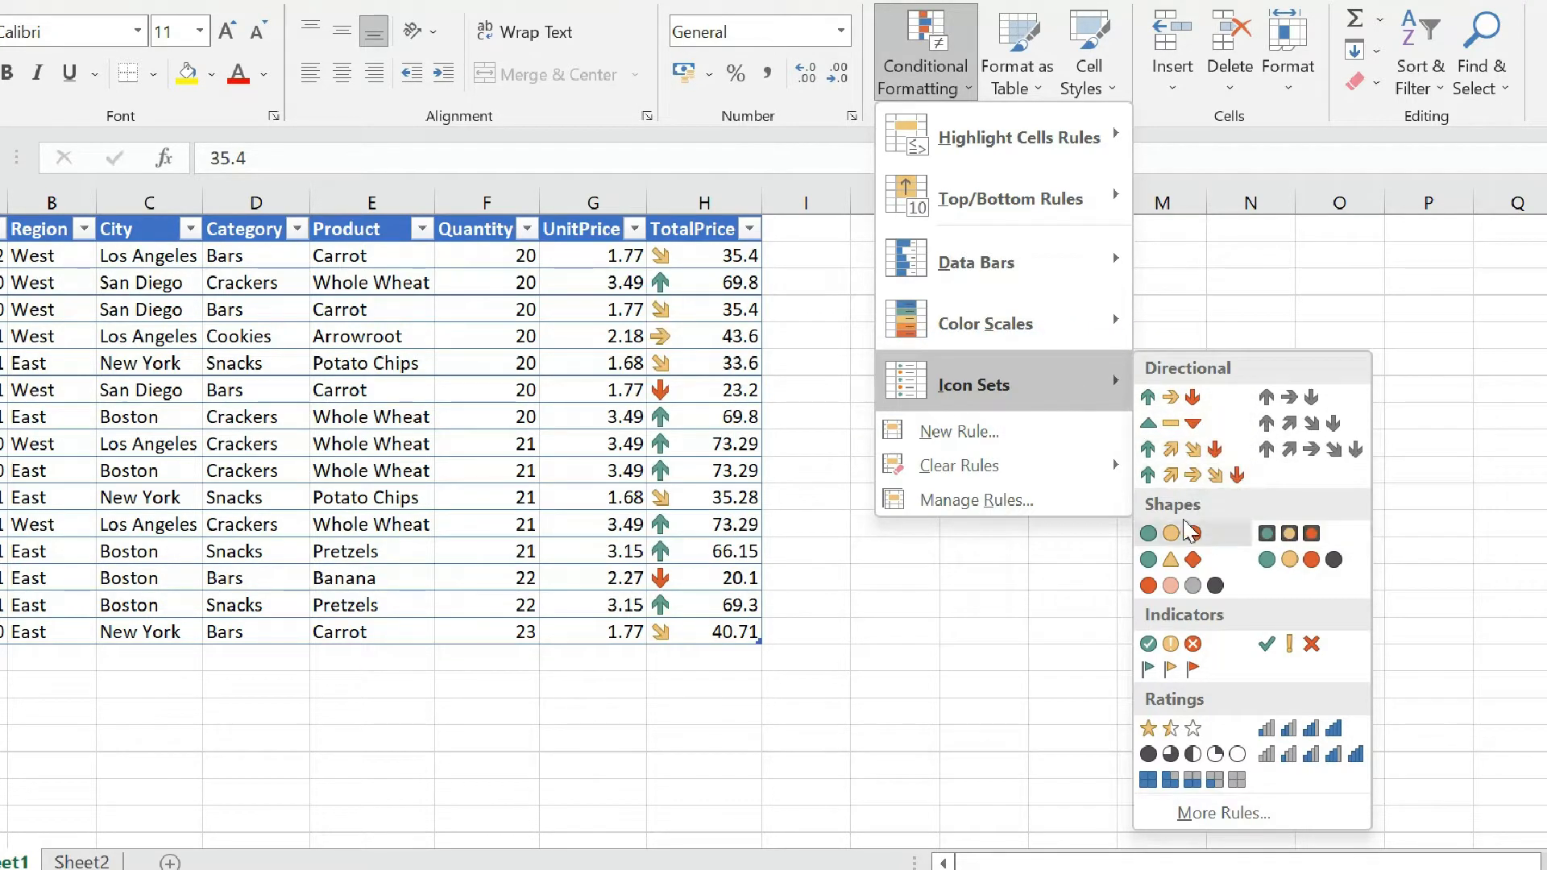
click(1208, 396)
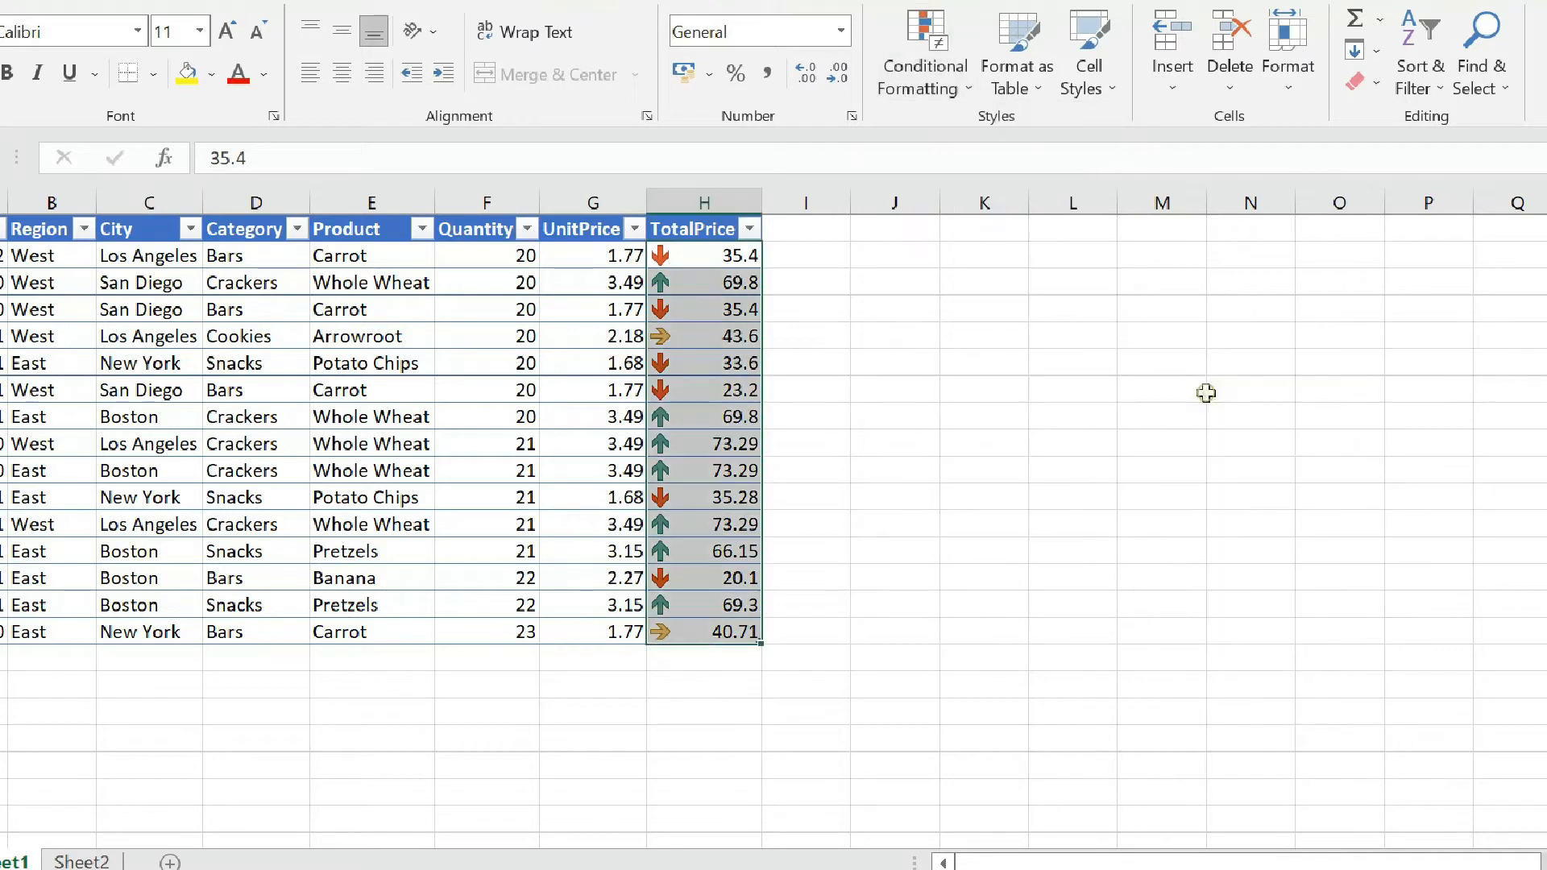
click(1012, 366)
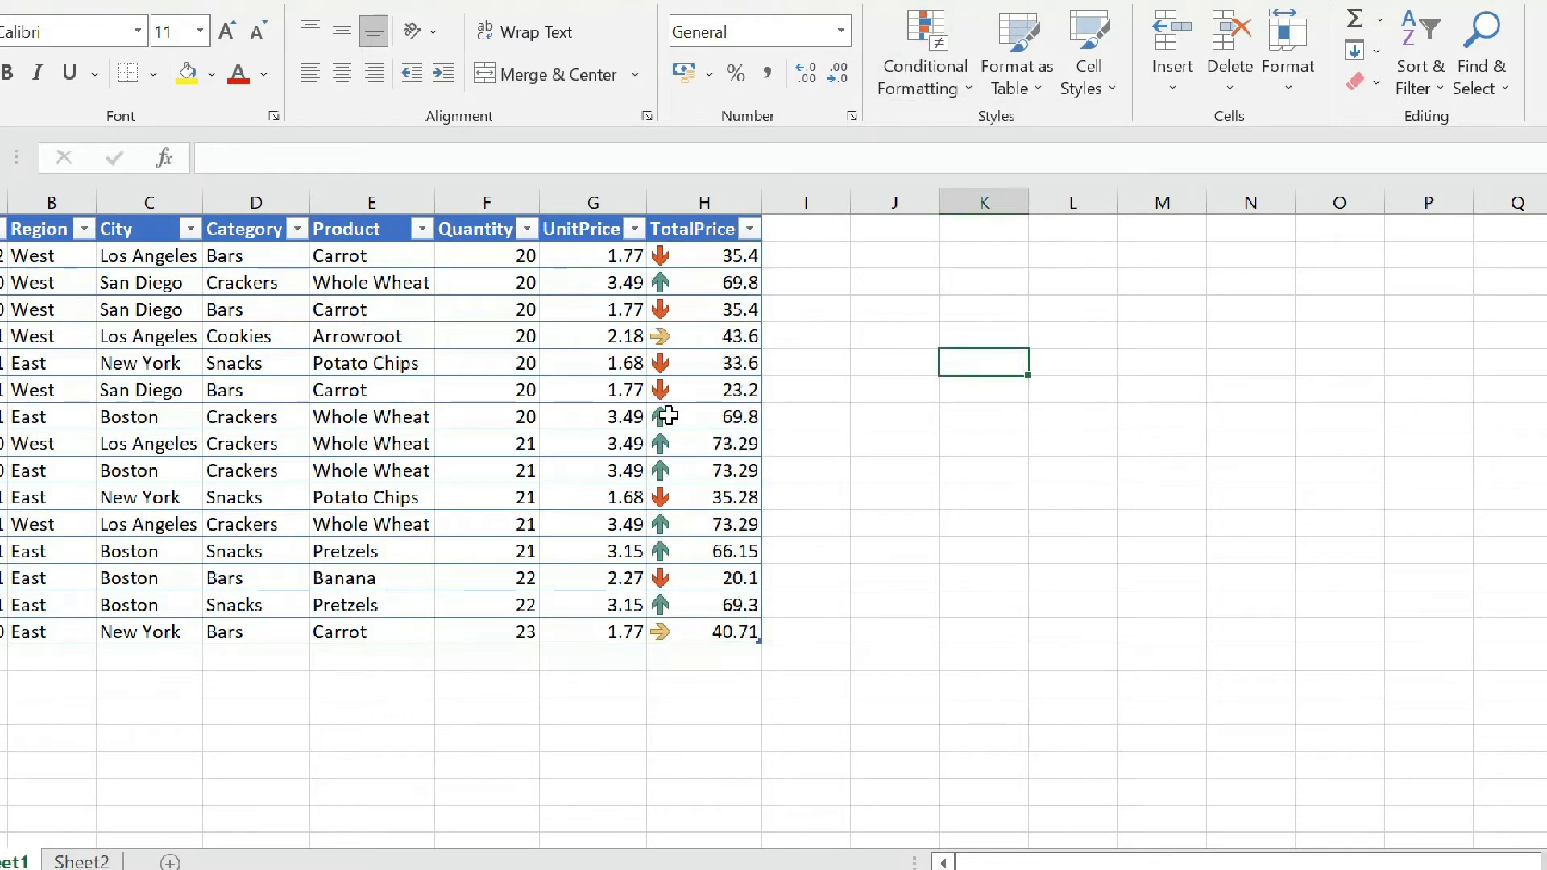
Examine the table rows marked by green, red and yellow arrows to compare high, low and middle TotalPrice values
drag(664, 417, 826, 473)
click(979, 393)
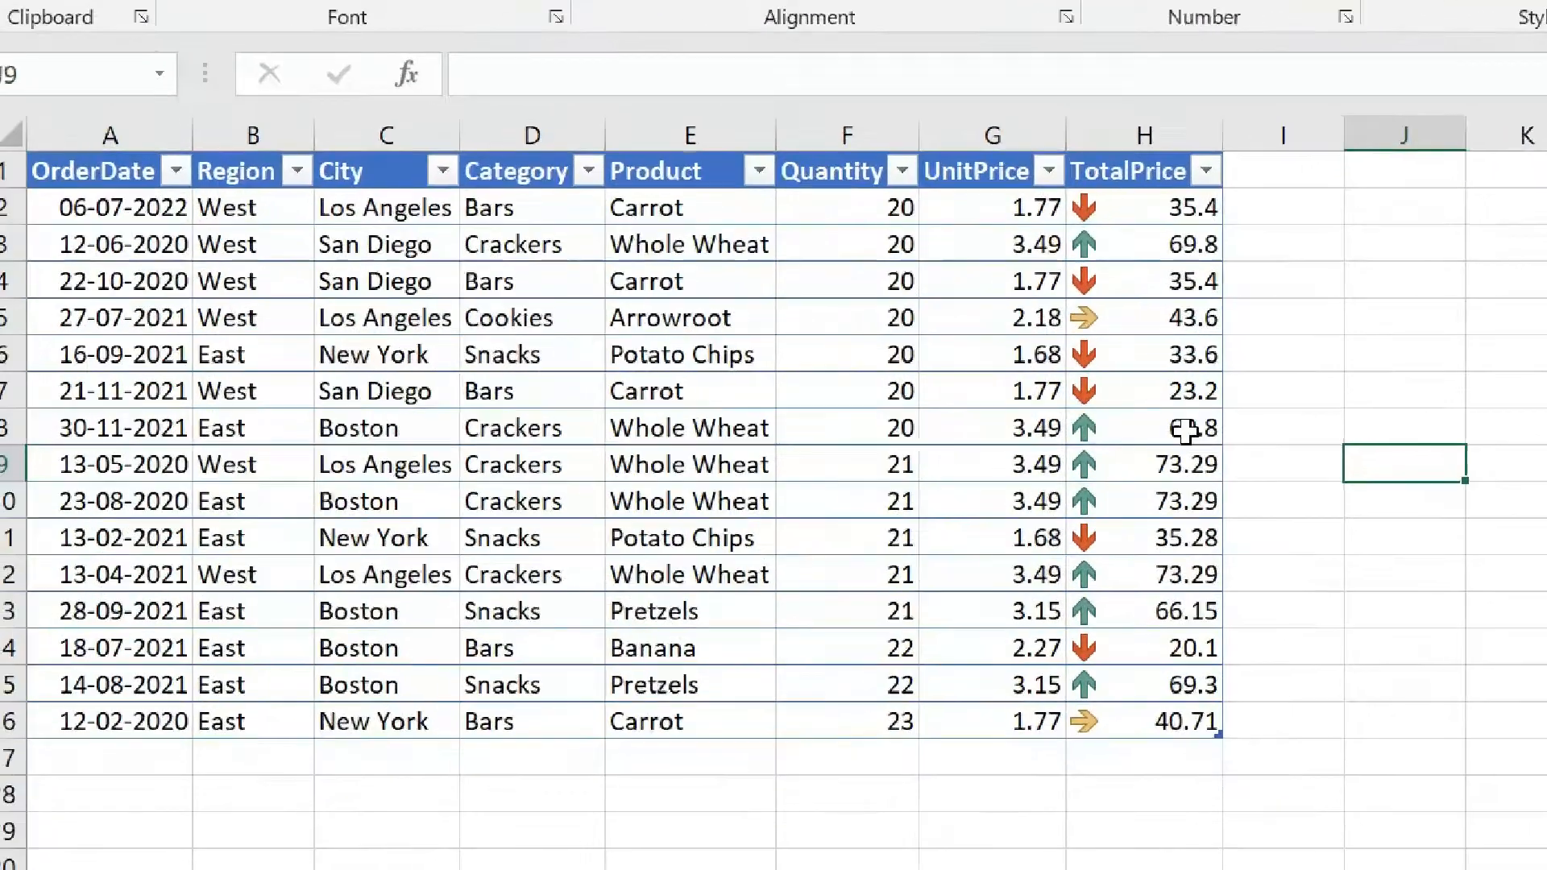
drag(741, 419, 736, 477)
drag(1269, 516, 32, 545)
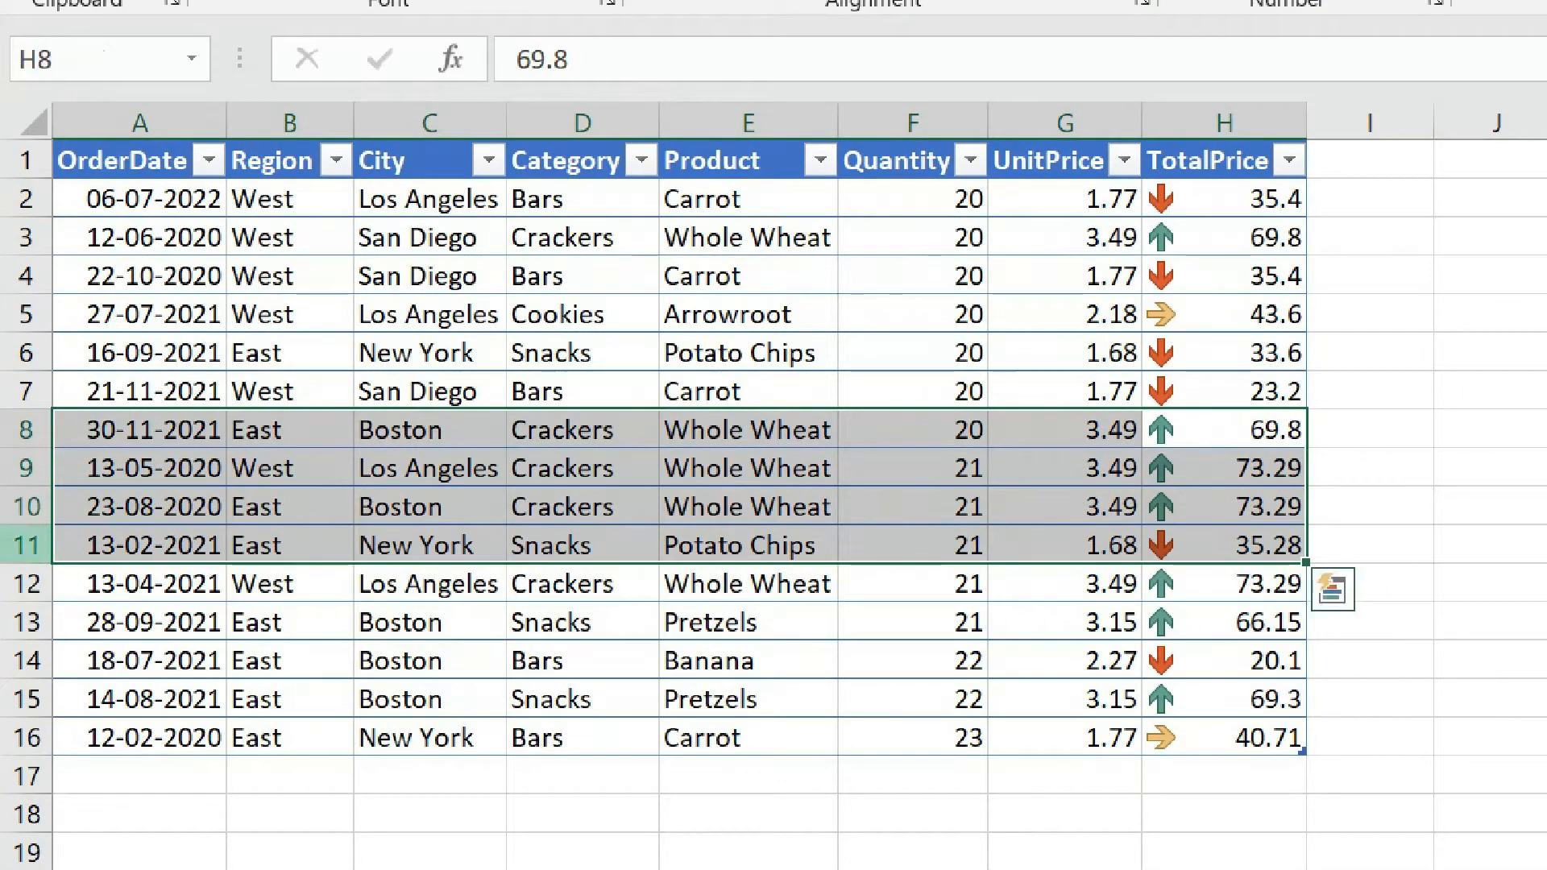
click(1273, 429)
drag(1273, 428, 161, 506)
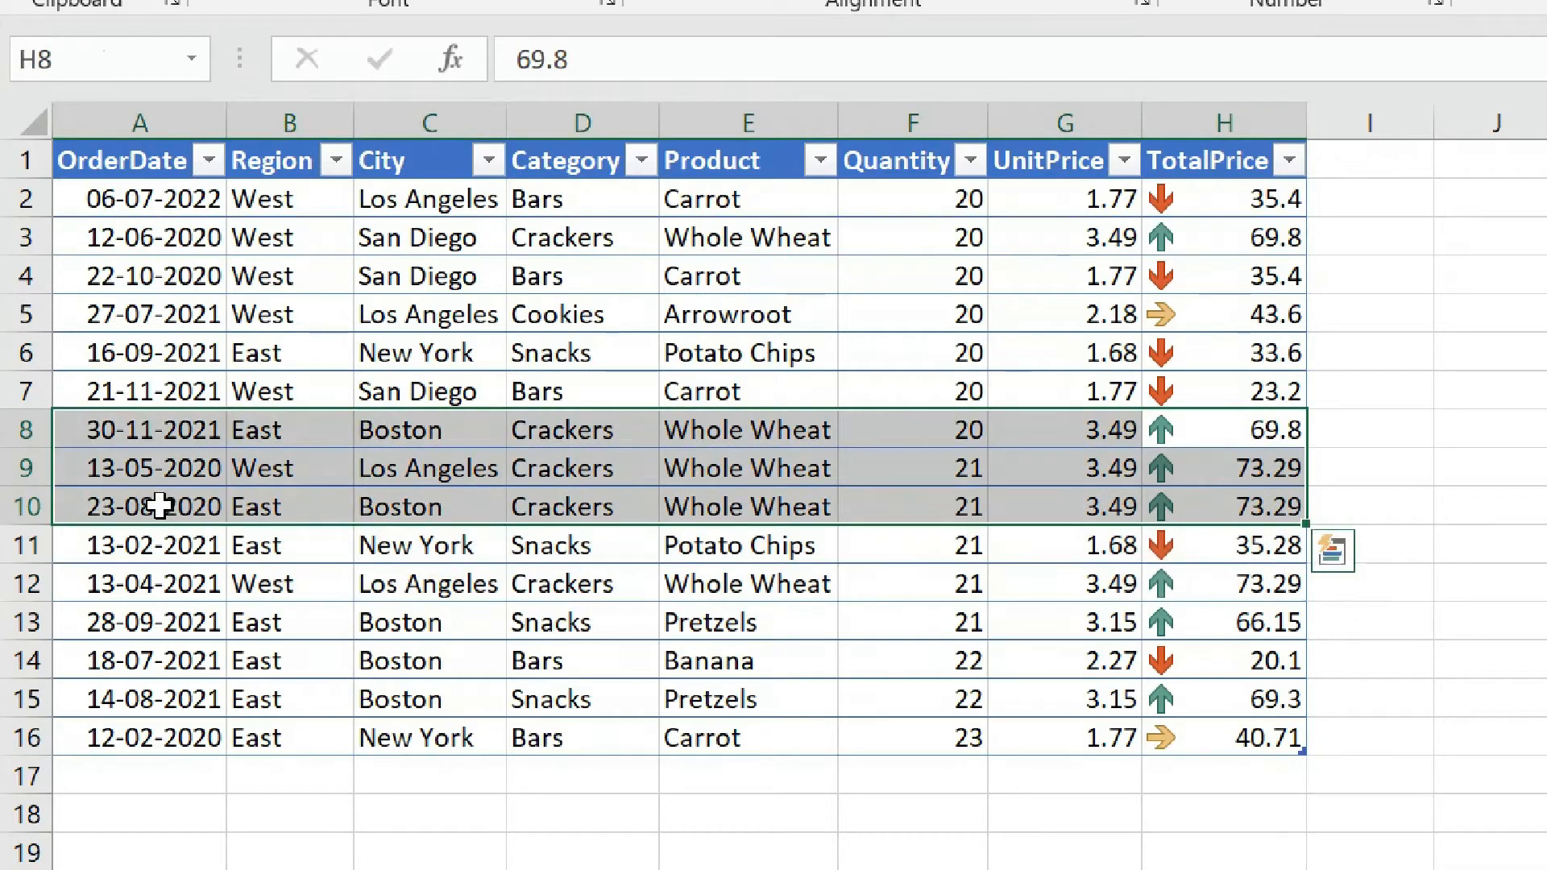
click(1271, 357)
drag(1271, 357, 48, 391)
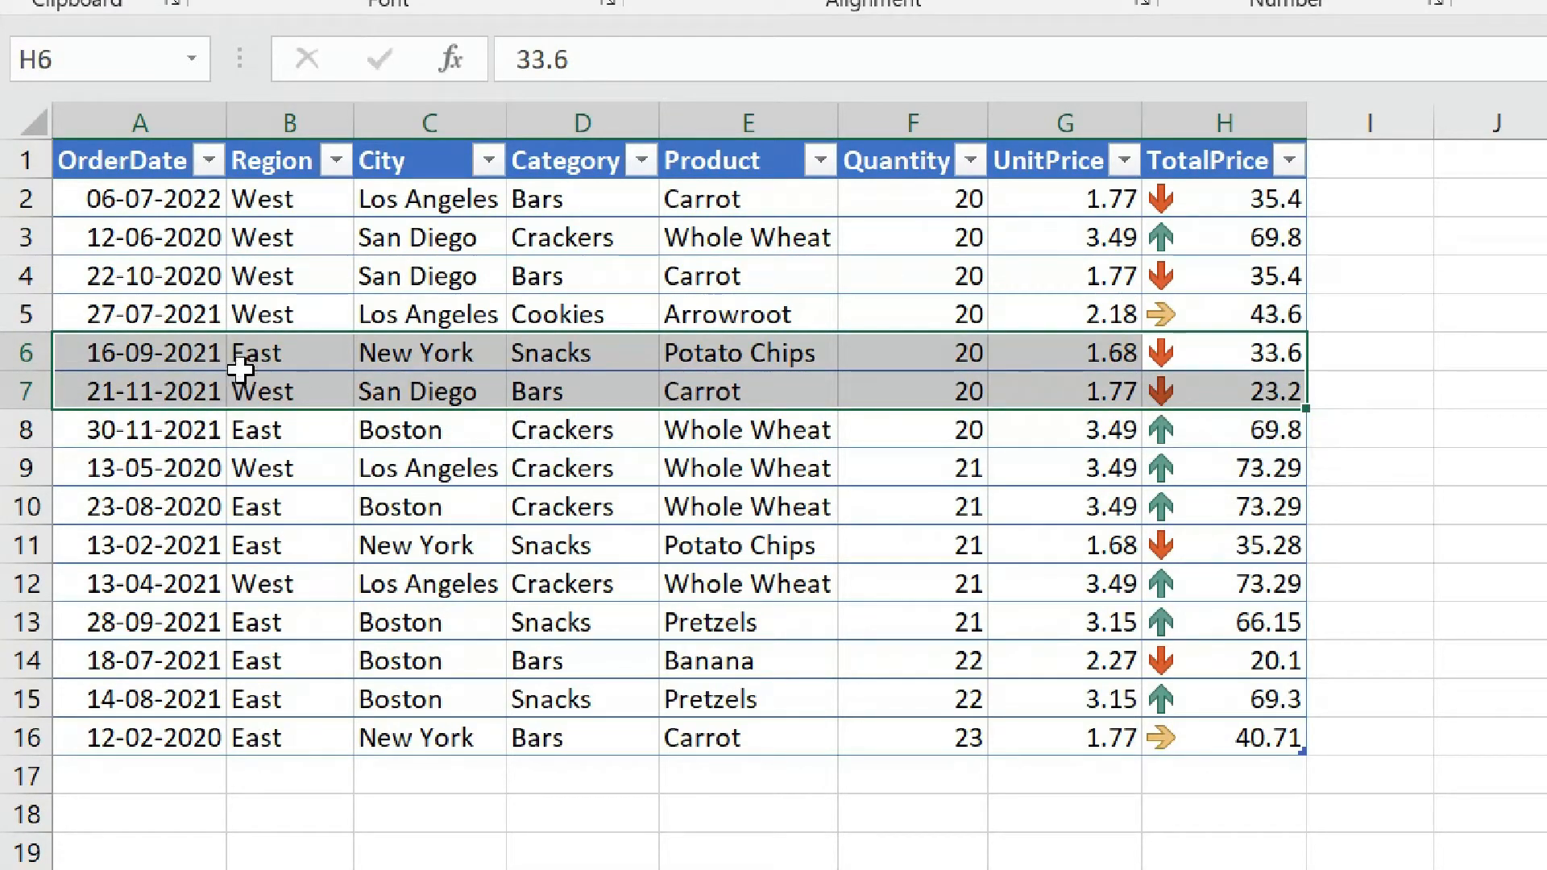
click(26, 314)
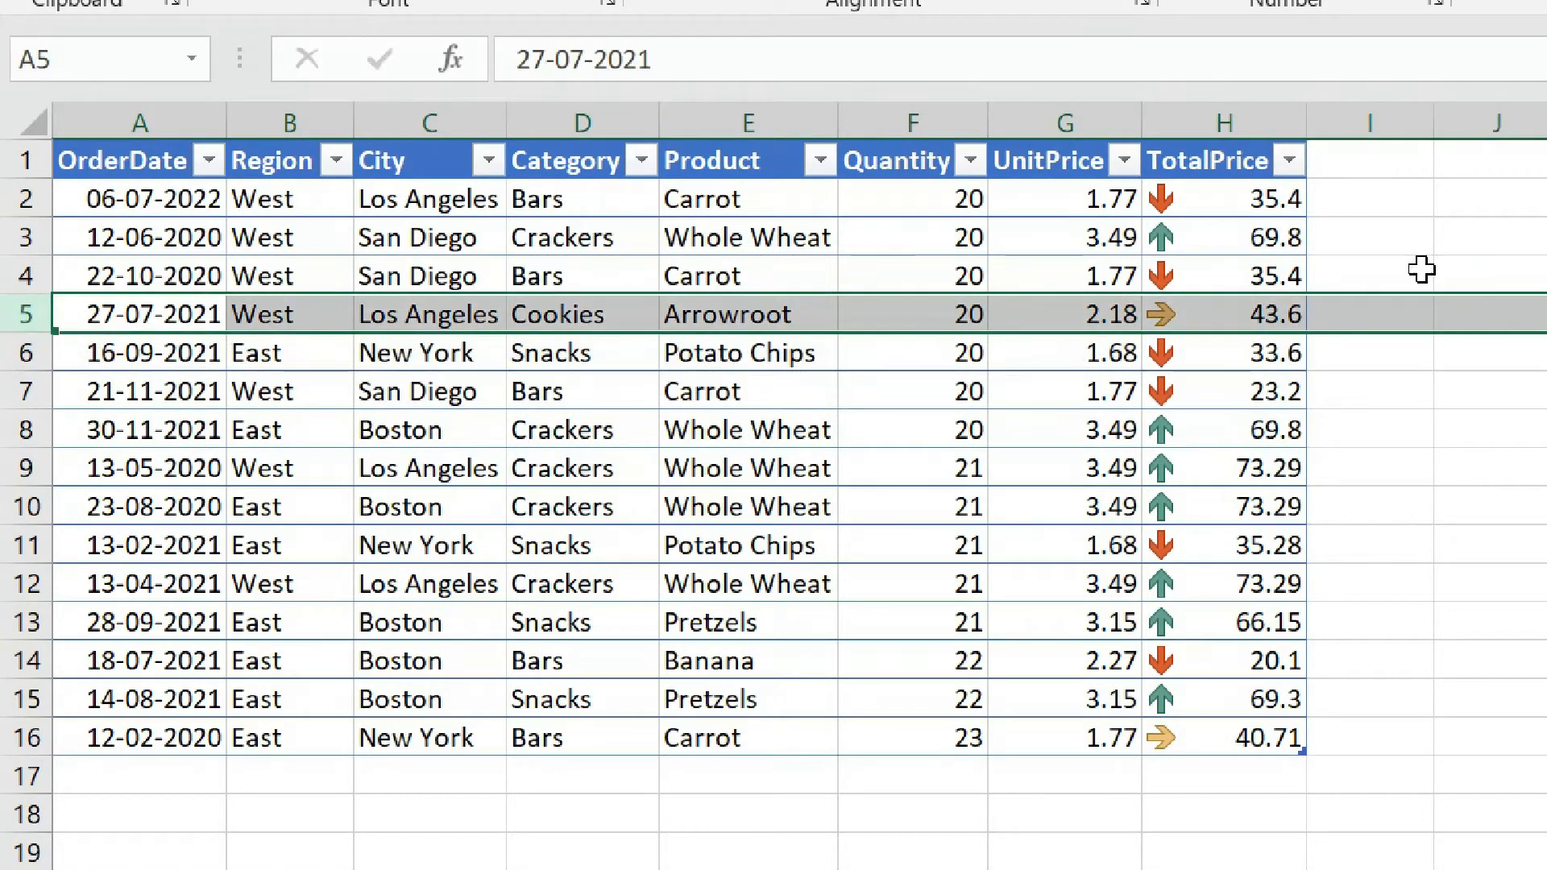
click(1485, 312)
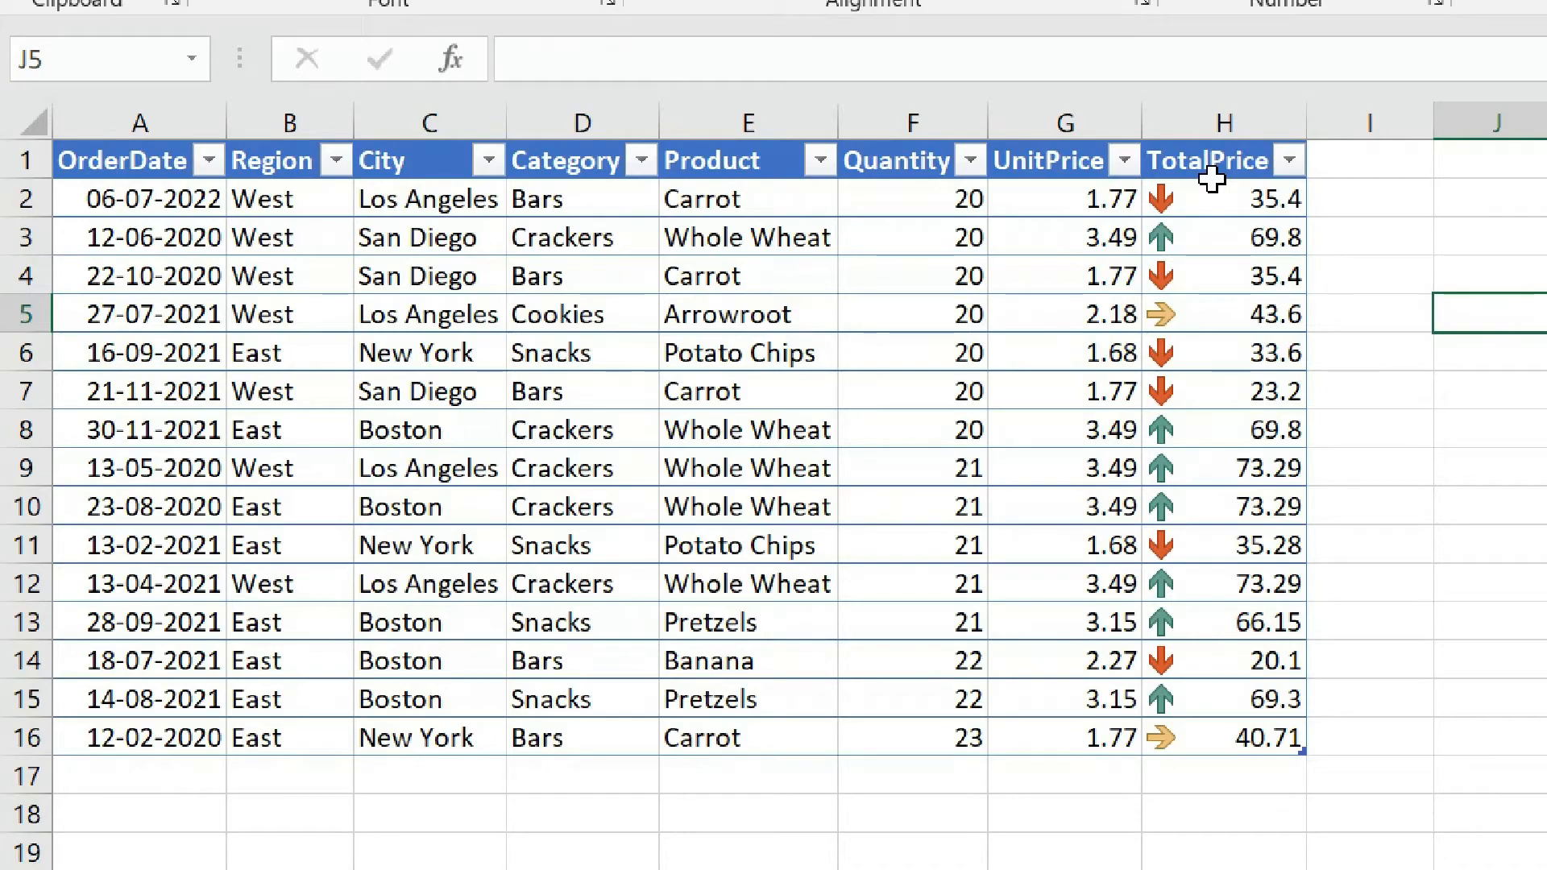
Open the Icon Set rule on the TotalPrice values for editing from the Conditional Formatting Rules Manager
drag(1215, 201, 1210, 719)
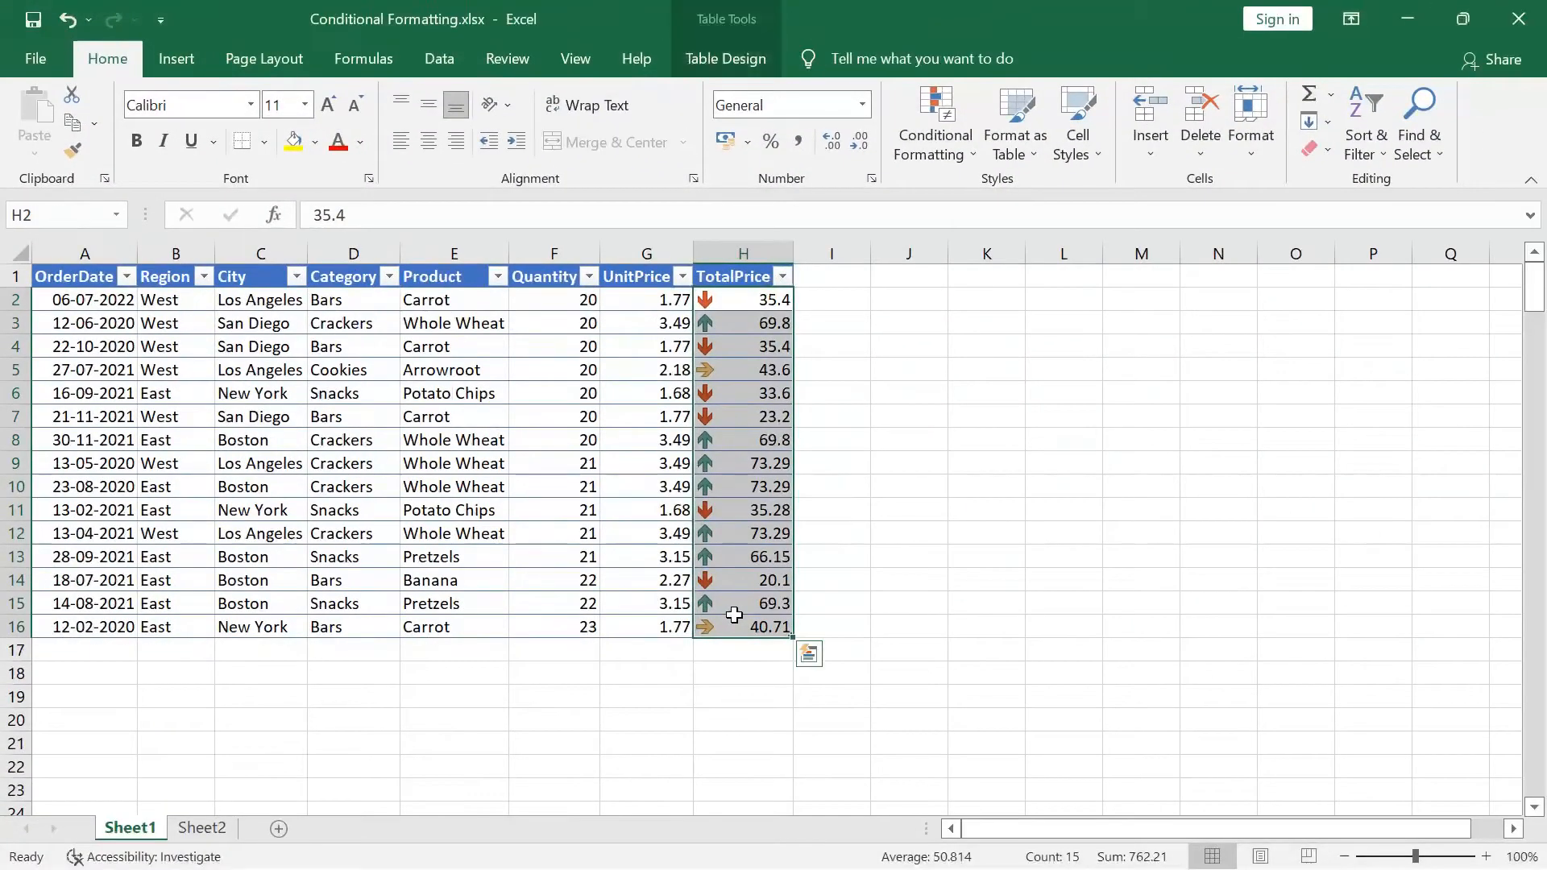
click(935, 133)
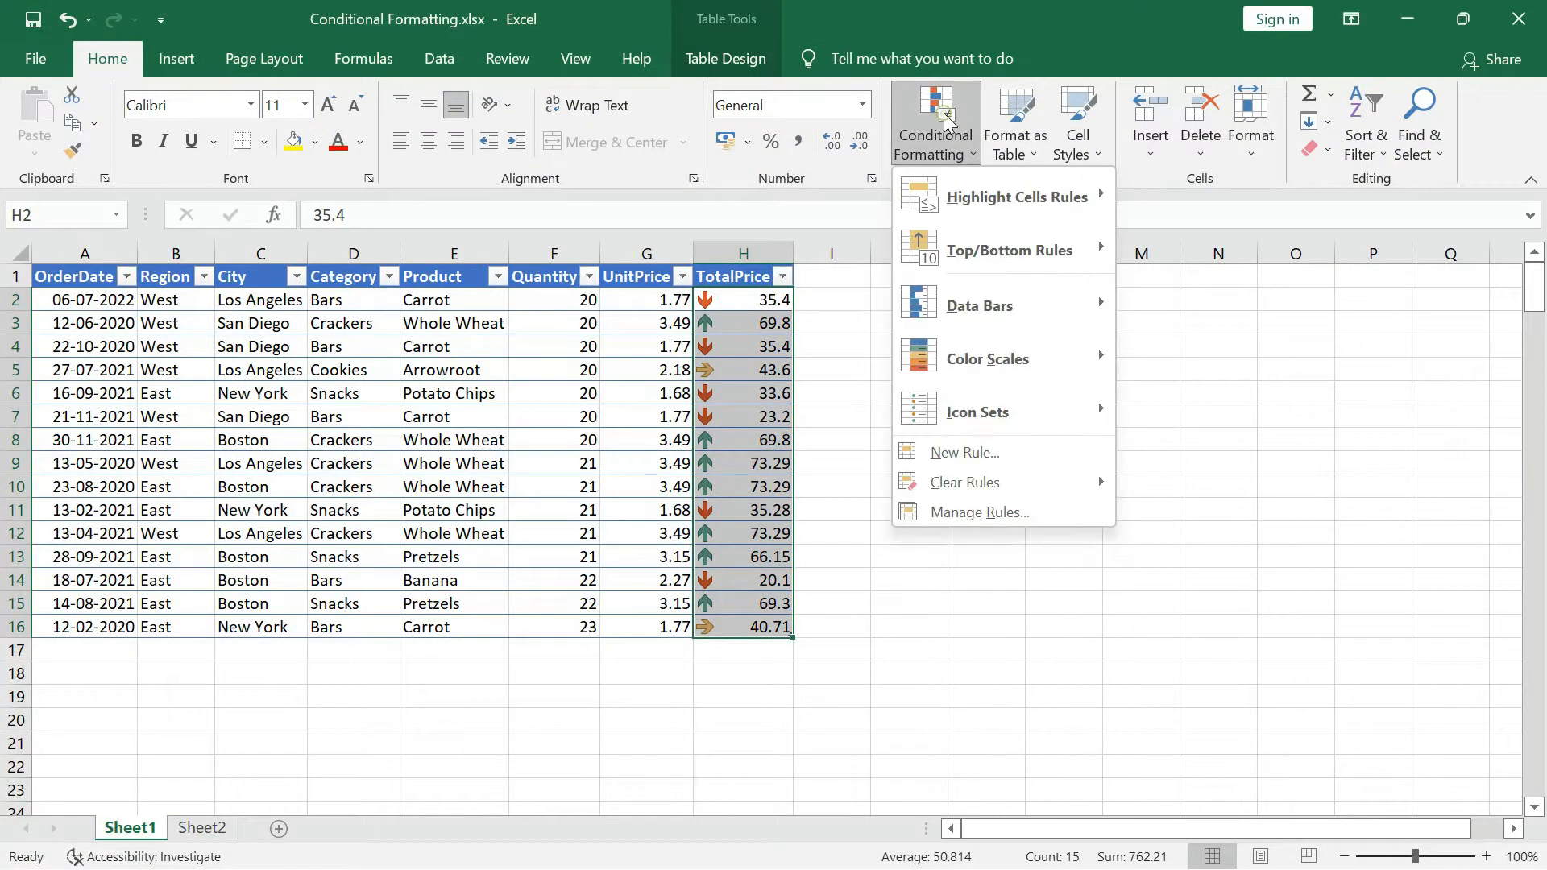
mouse_move(978, 420)
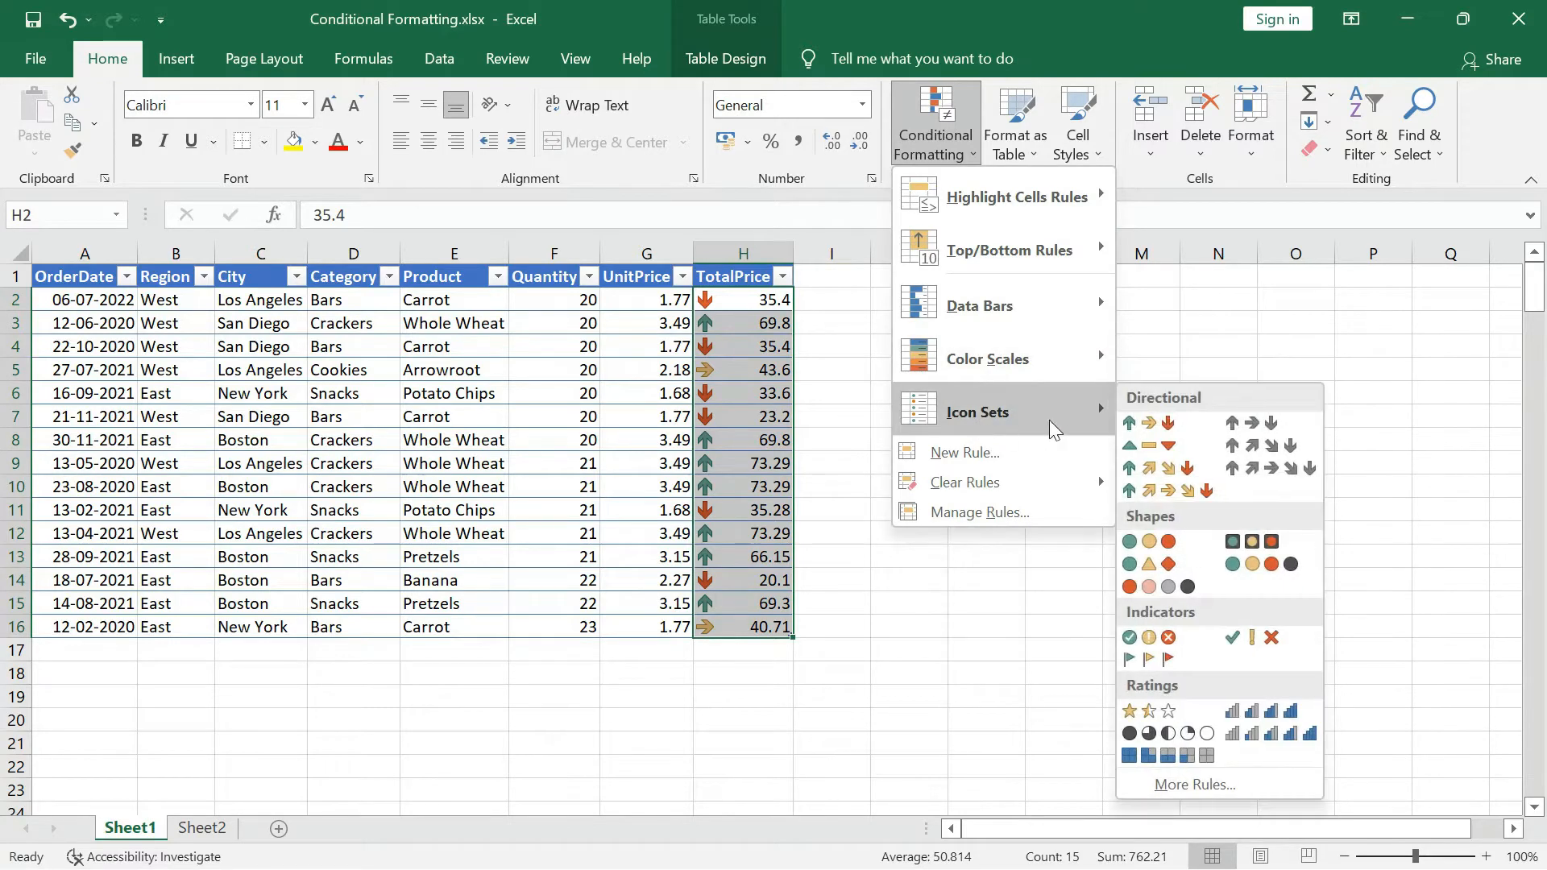
click(1012, 512)
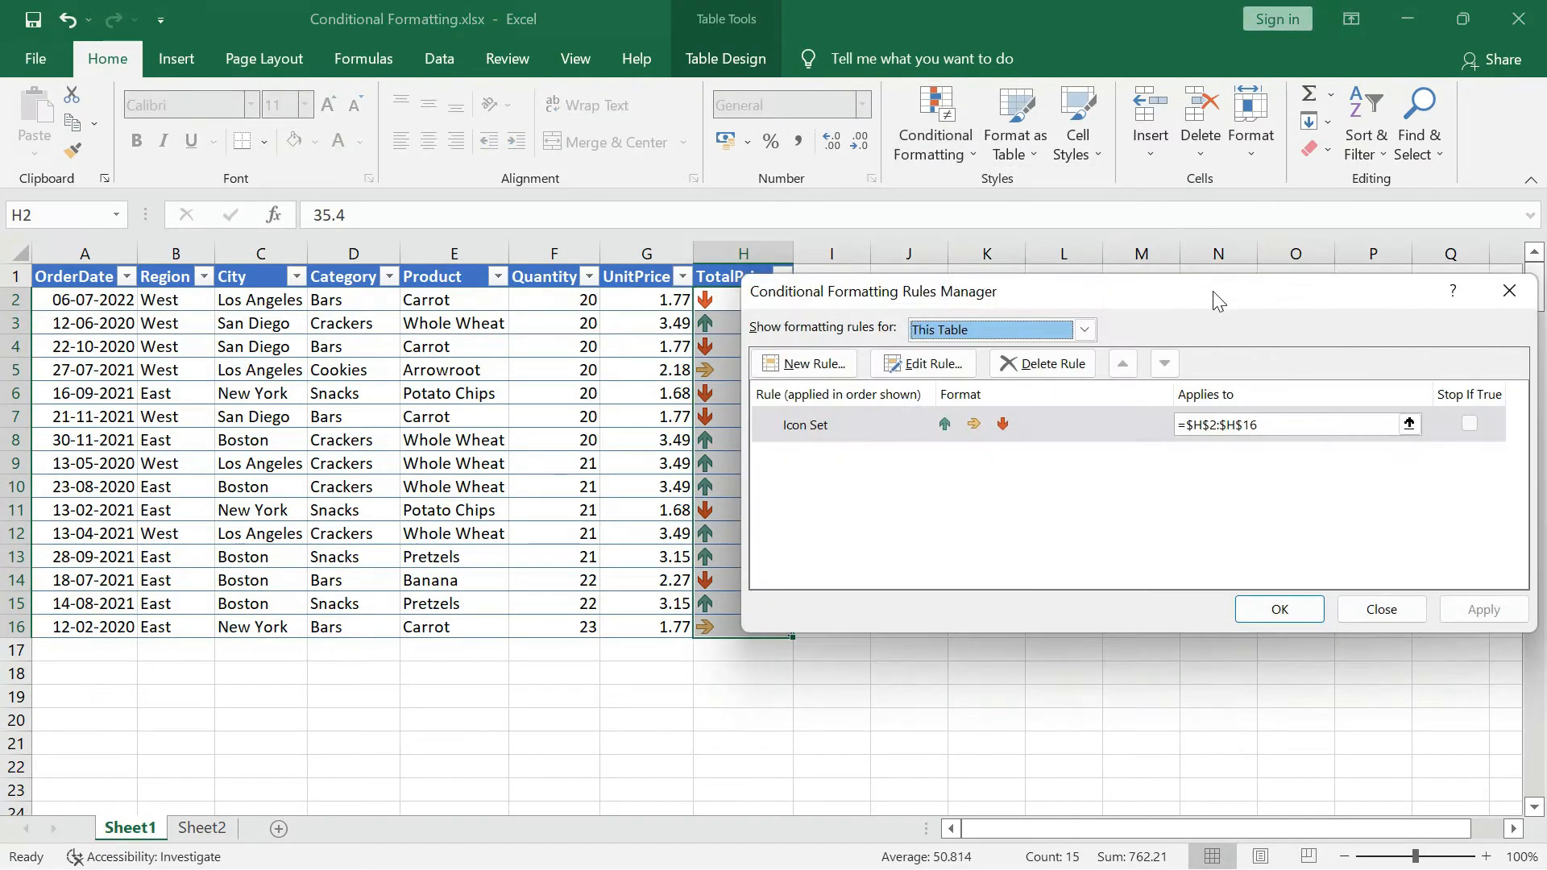
drag(1213, 299, 1269, 146)
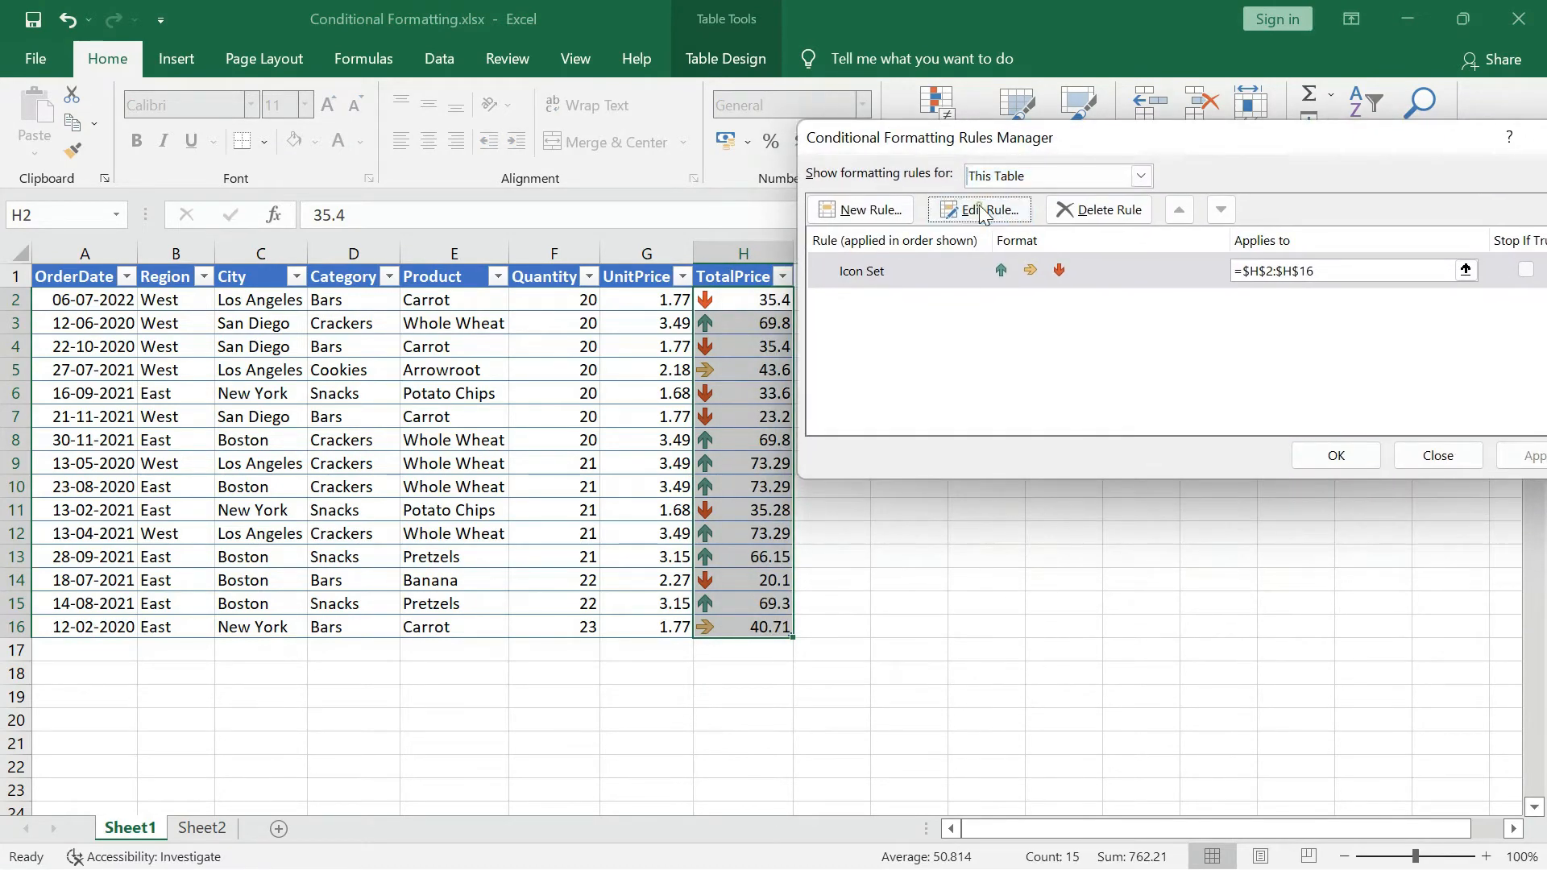
click(981, 211)
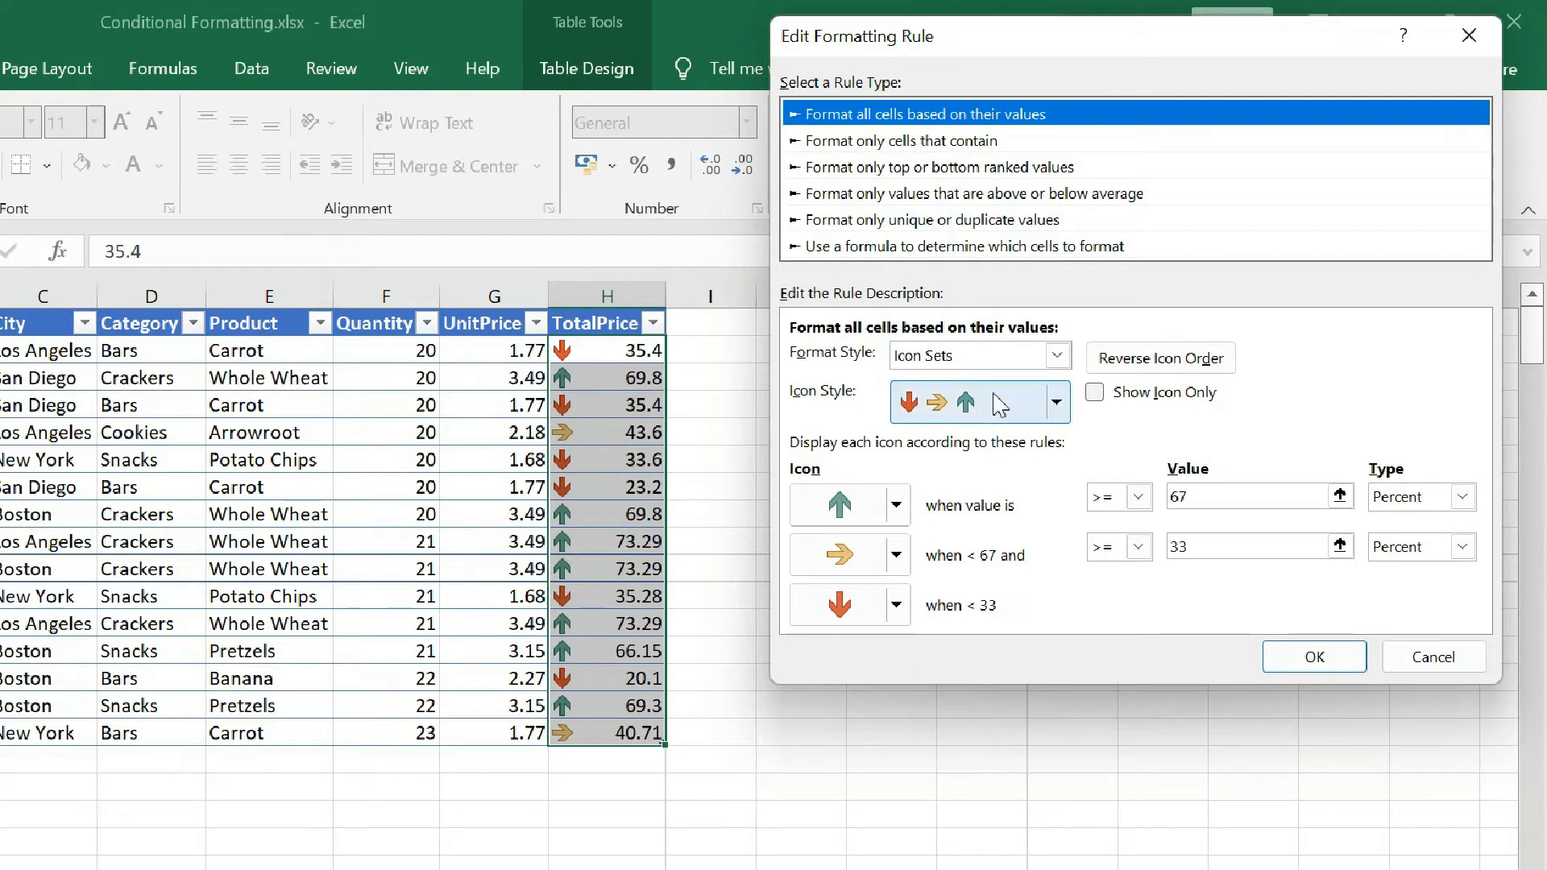
Change the rule's icon style to the three rimmed traffic lights in red, yellow and green
click(1064, 400)
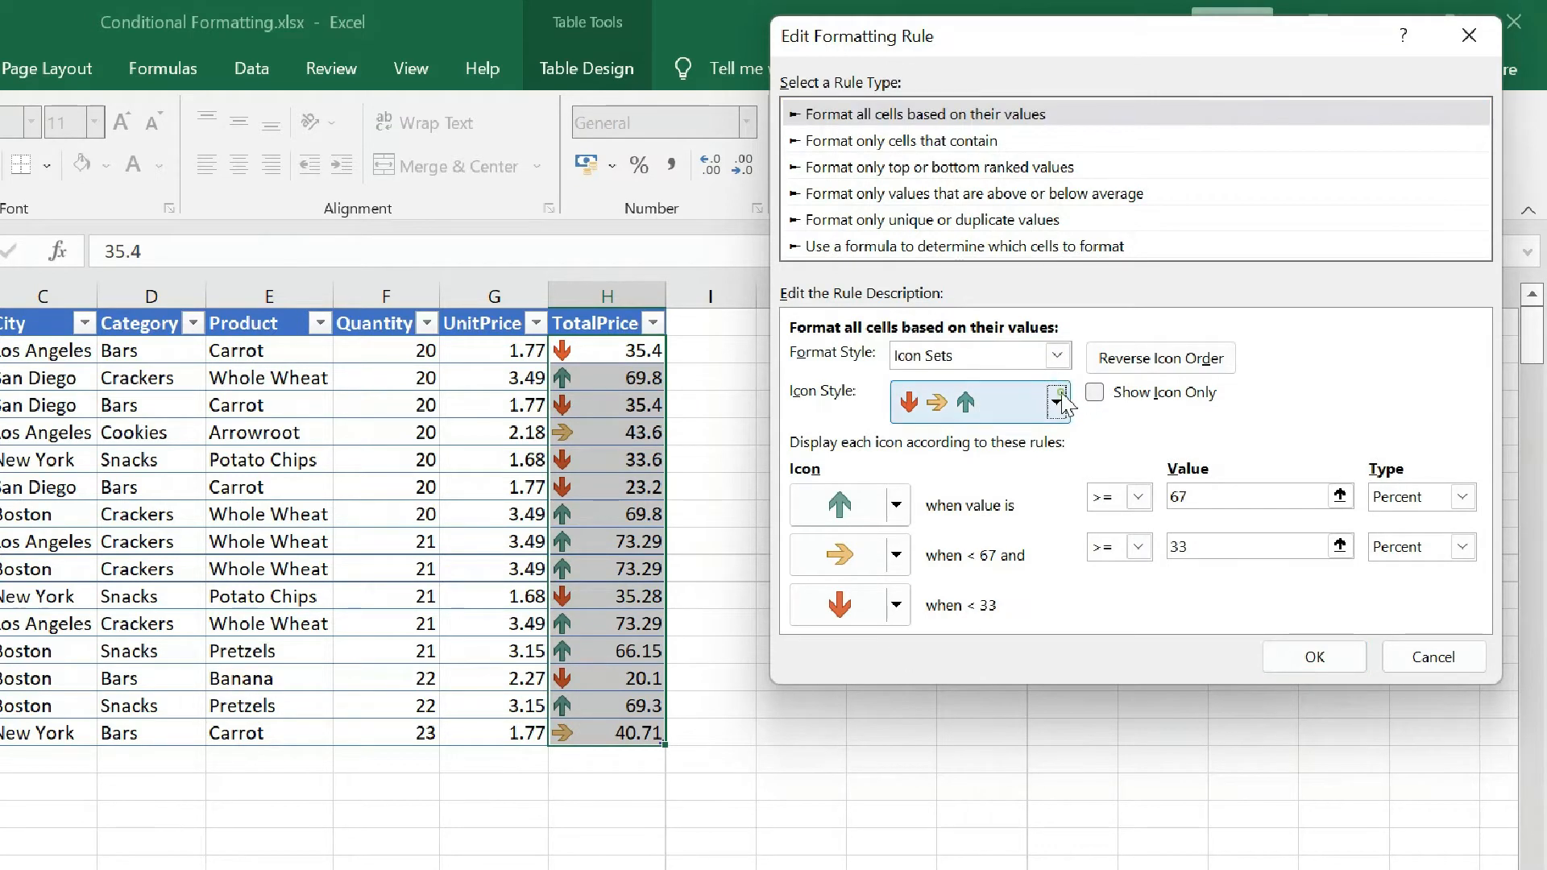
click(1057, 402)
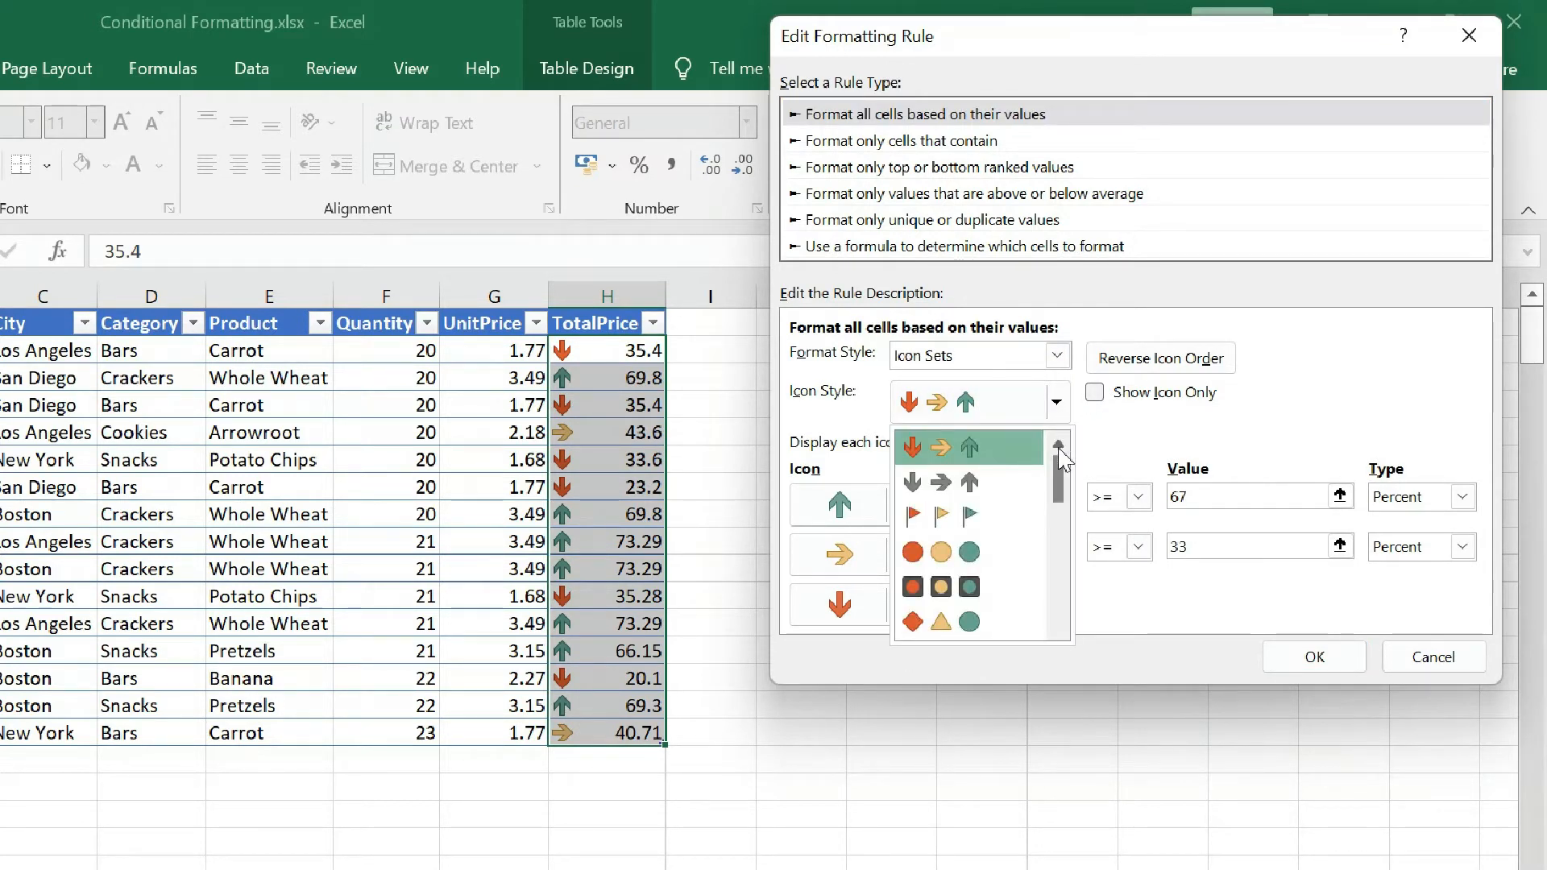
mouse_move(1060, 482)
mouse_down()
mouse_move(1053, 587)
mouse_move(1055, 479)
mouse_up()
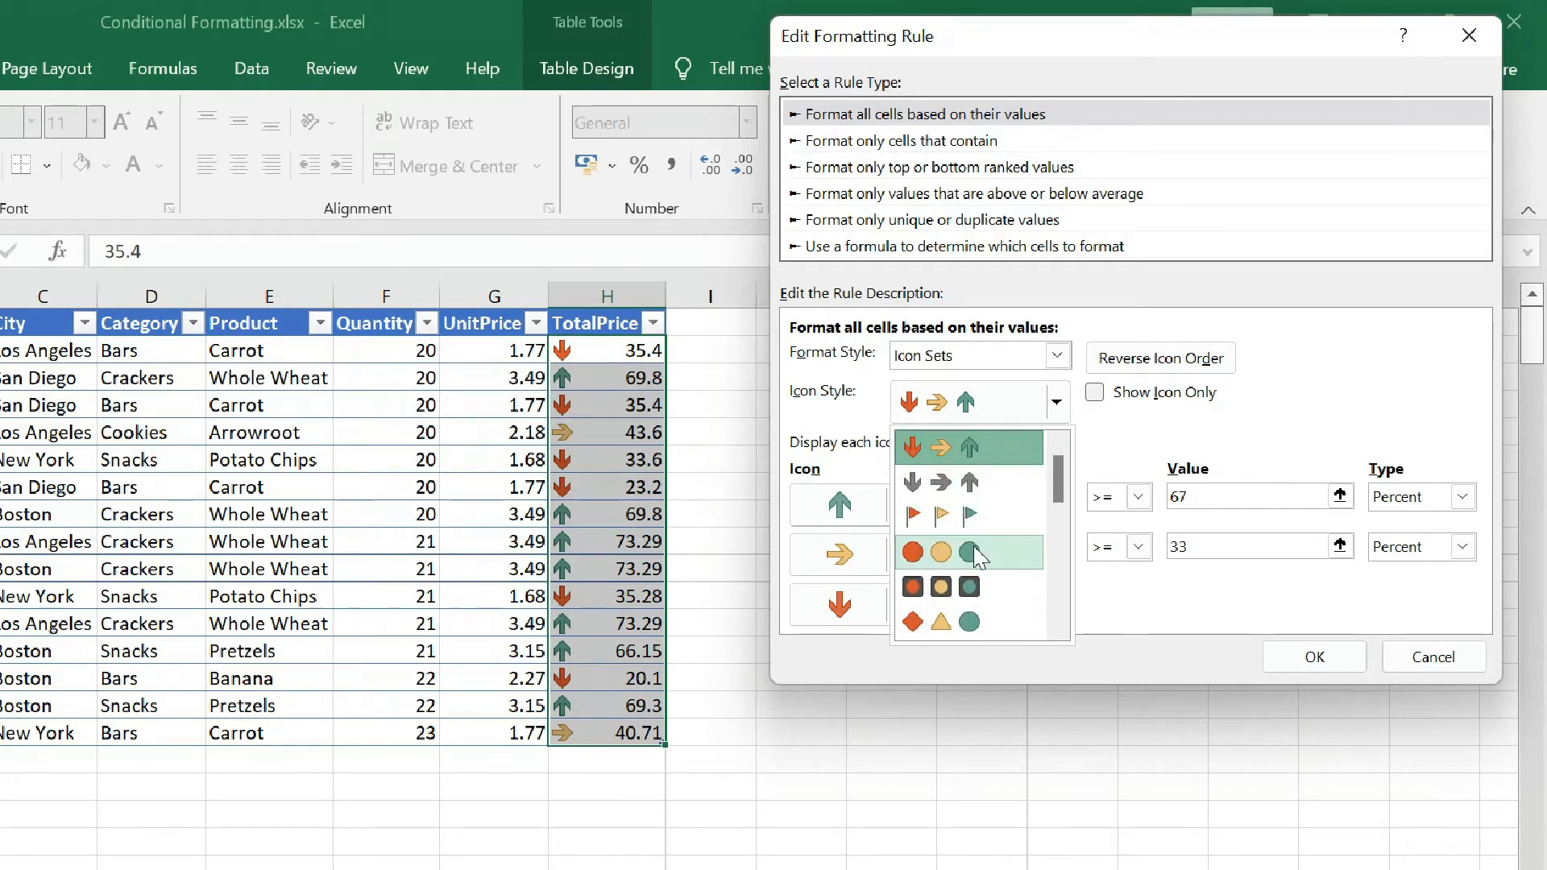
click(971, 588)
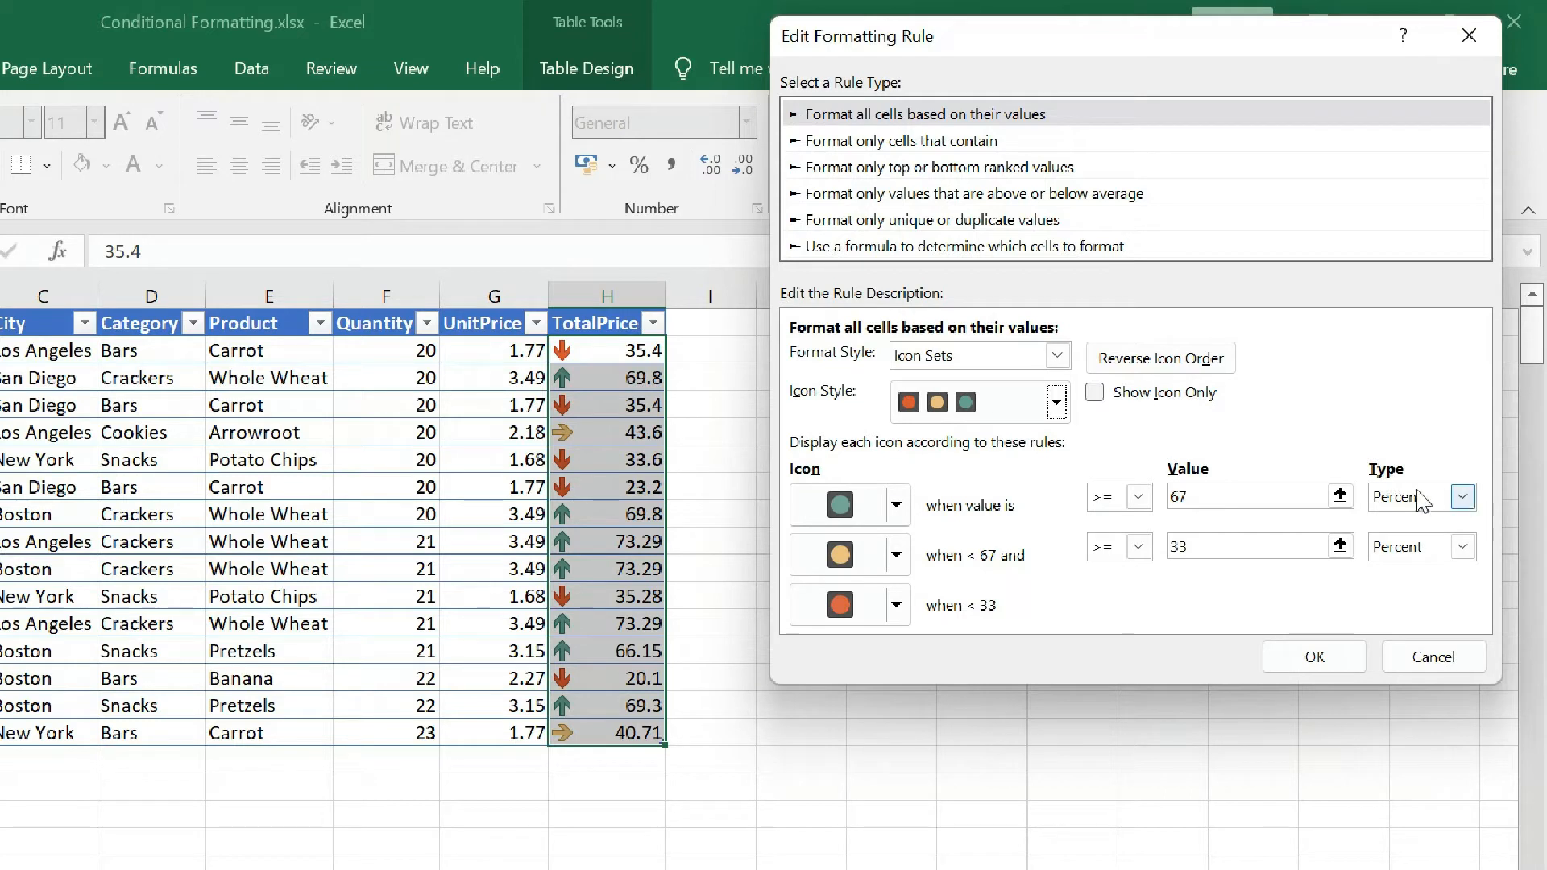
Set the threshold type of both the green and the yellow icon to Number
click(1453, 499)
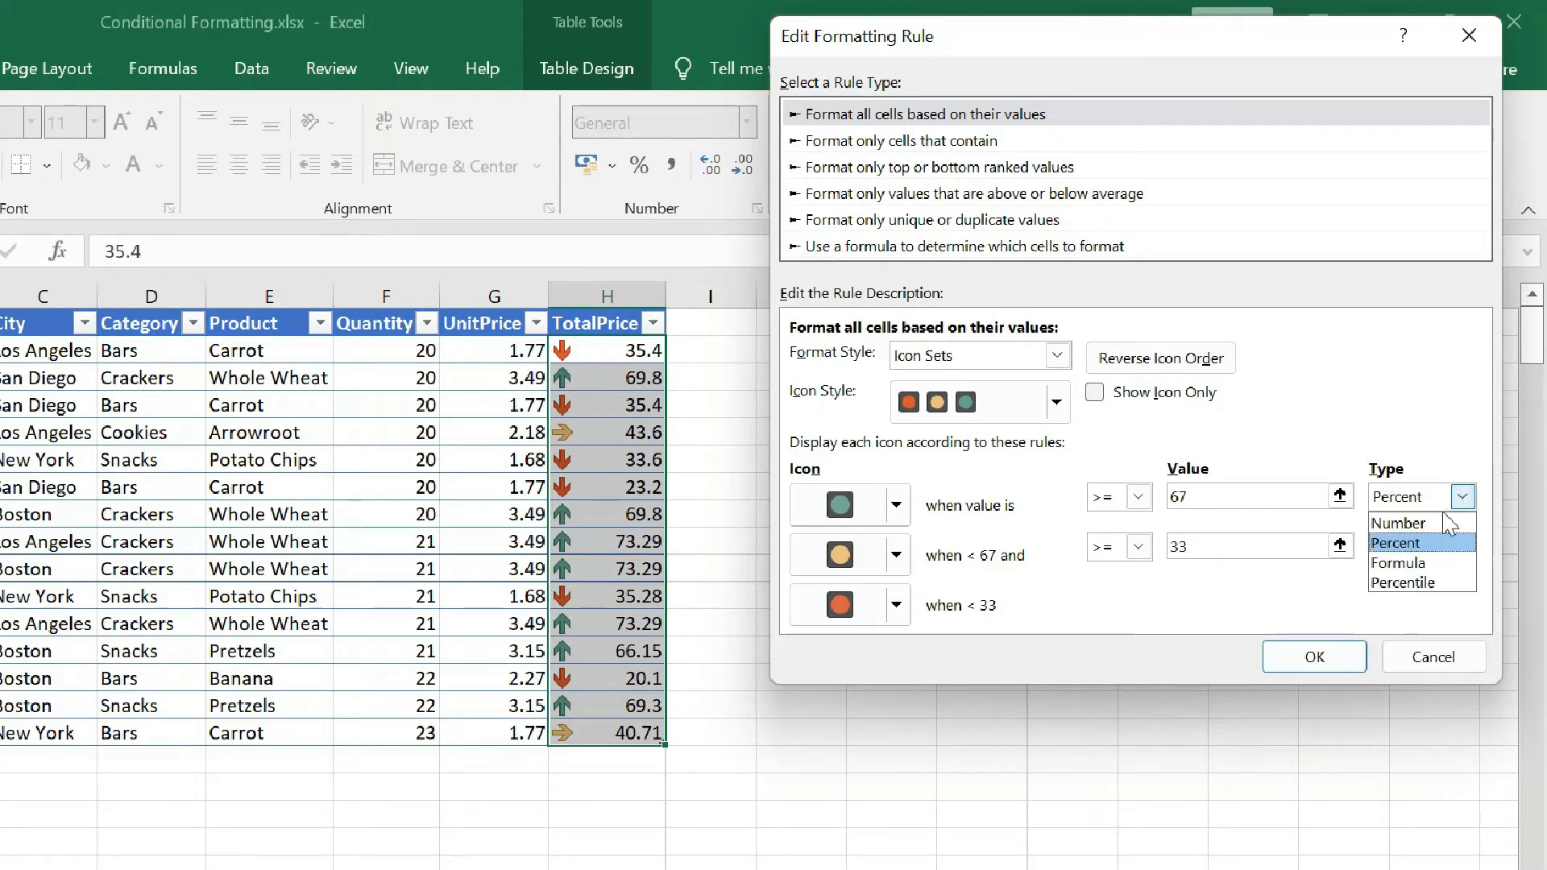
click(1402, 524)
click(1461, 547)
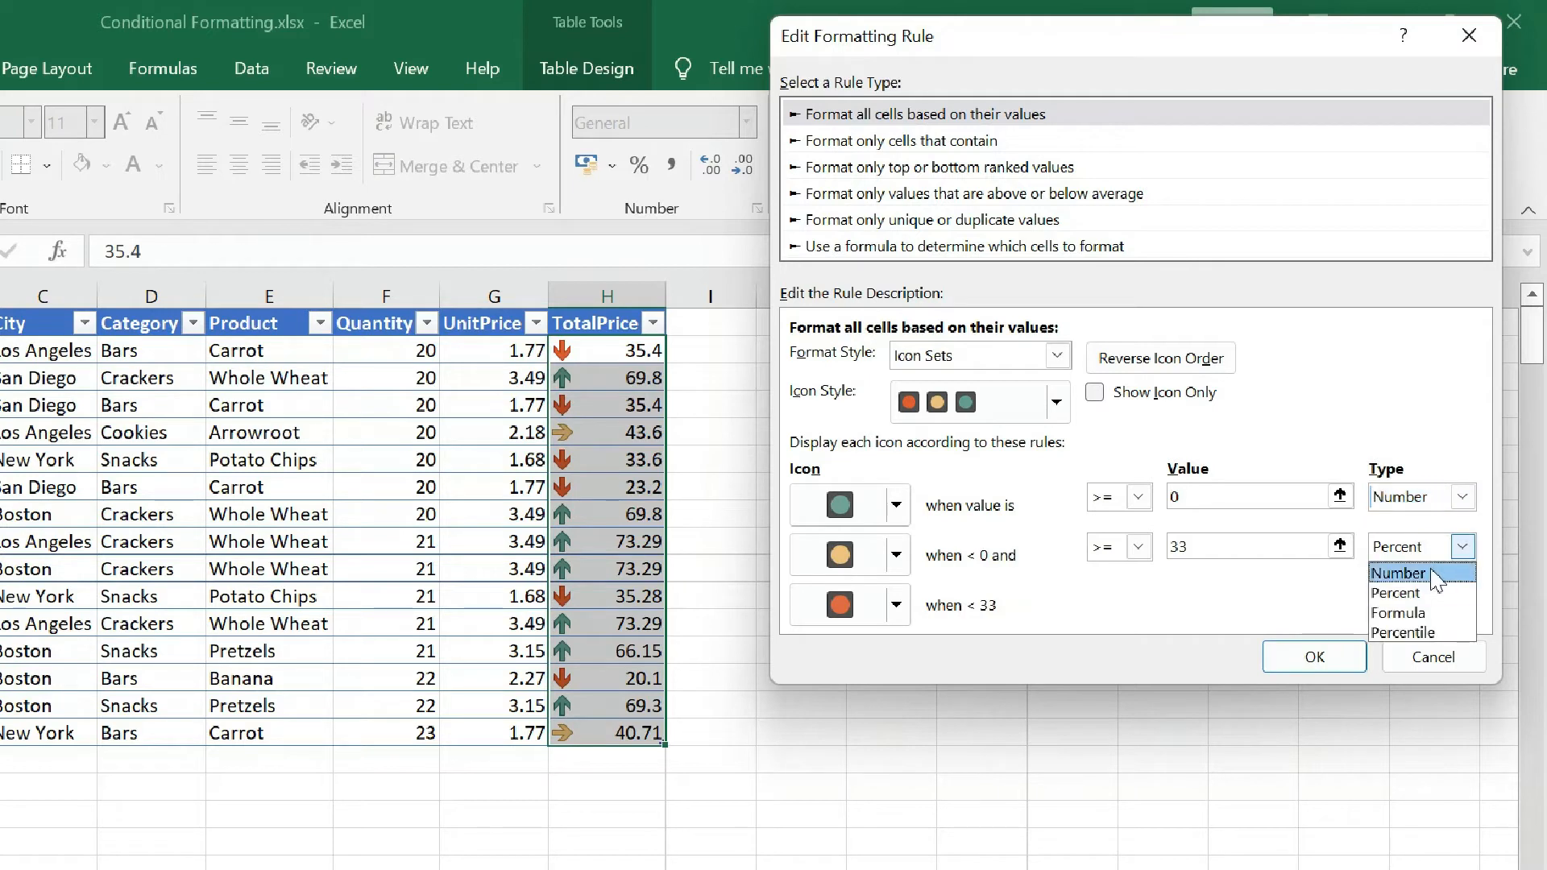
click(1431, 571)
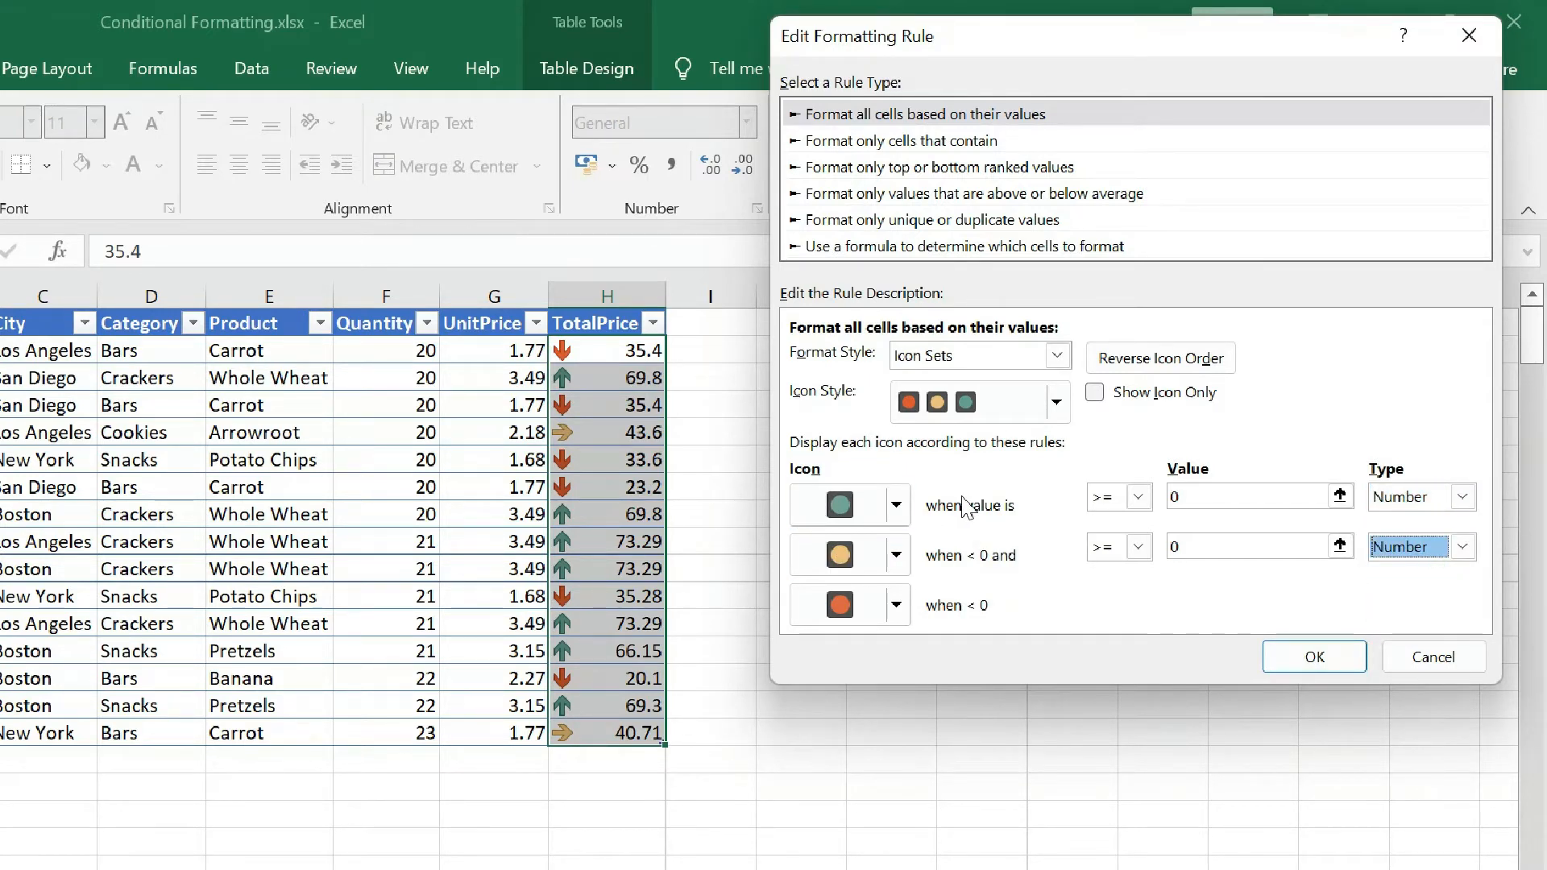
Set the green icon's threshold to >= 60 and the yellow icon's threshold to >= 40
click(1233, 489)
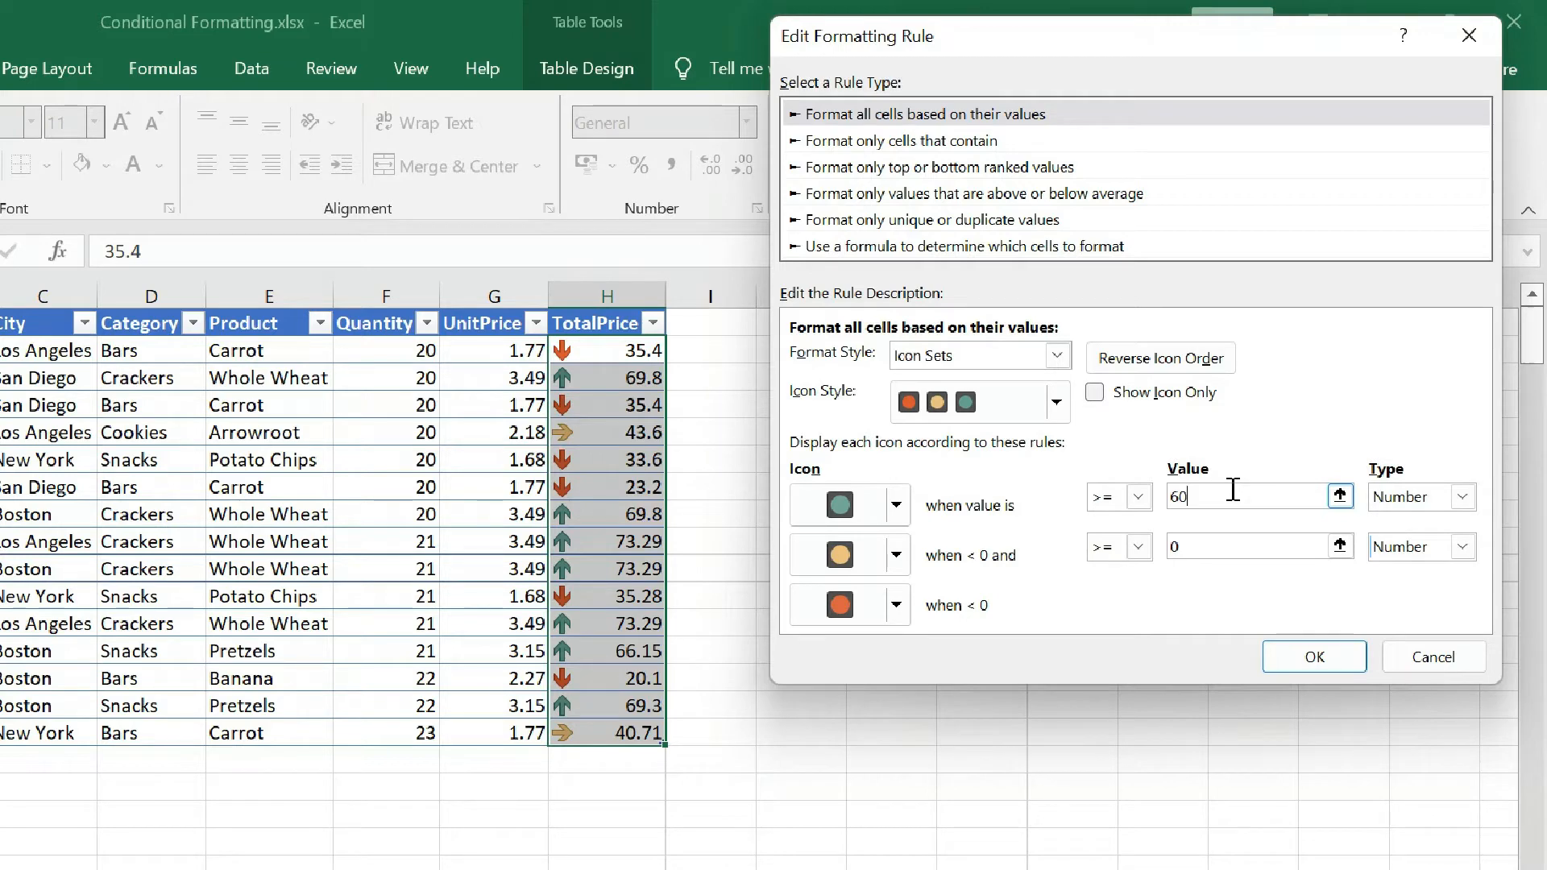
click(1225, 545)
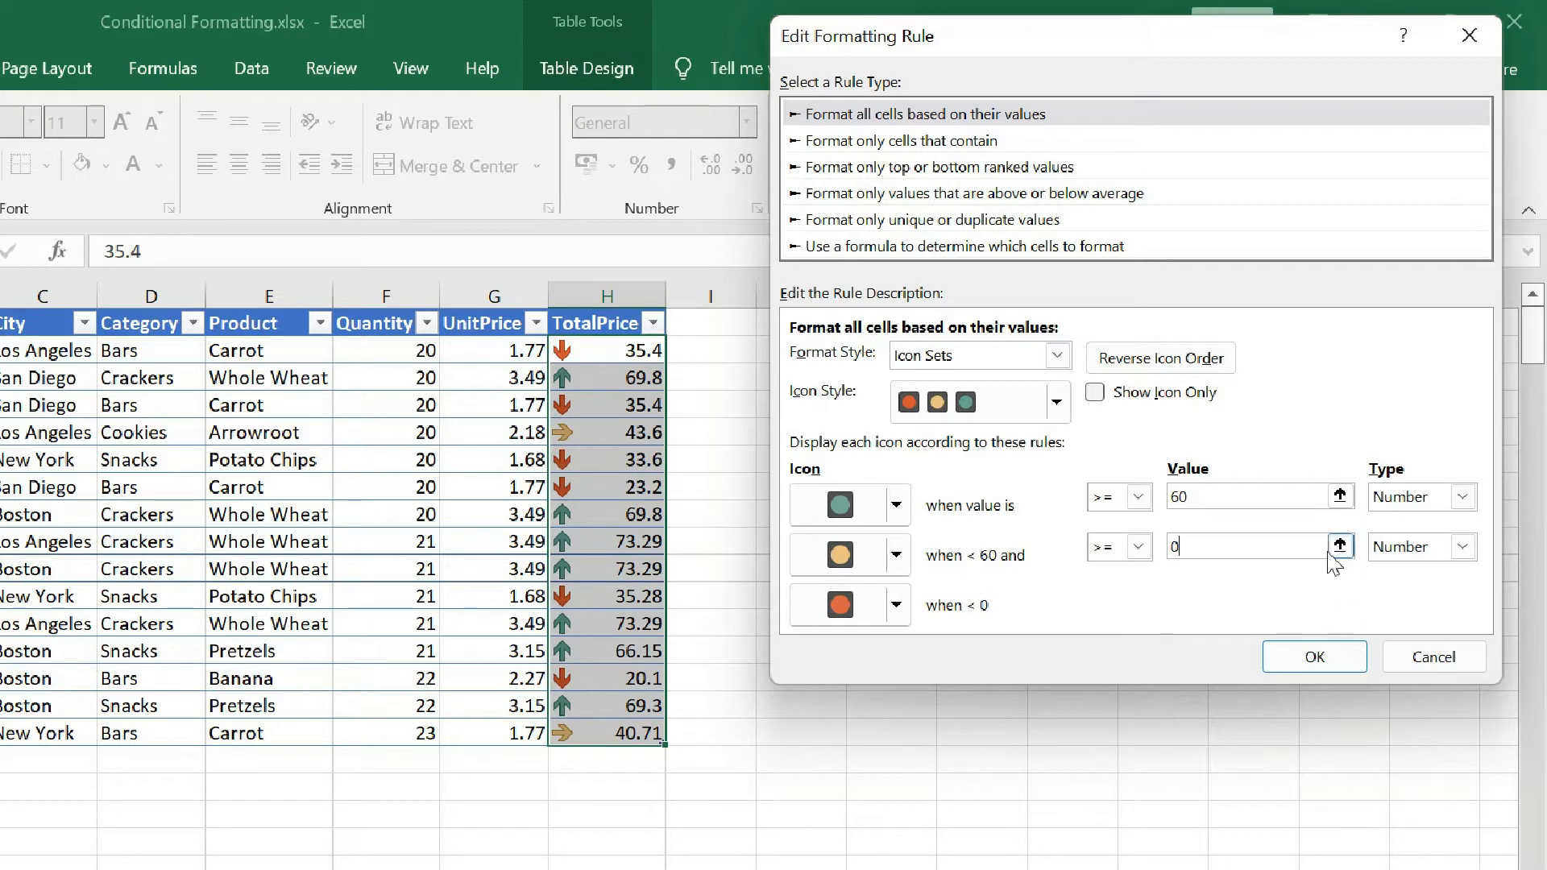
click(1236, 546)
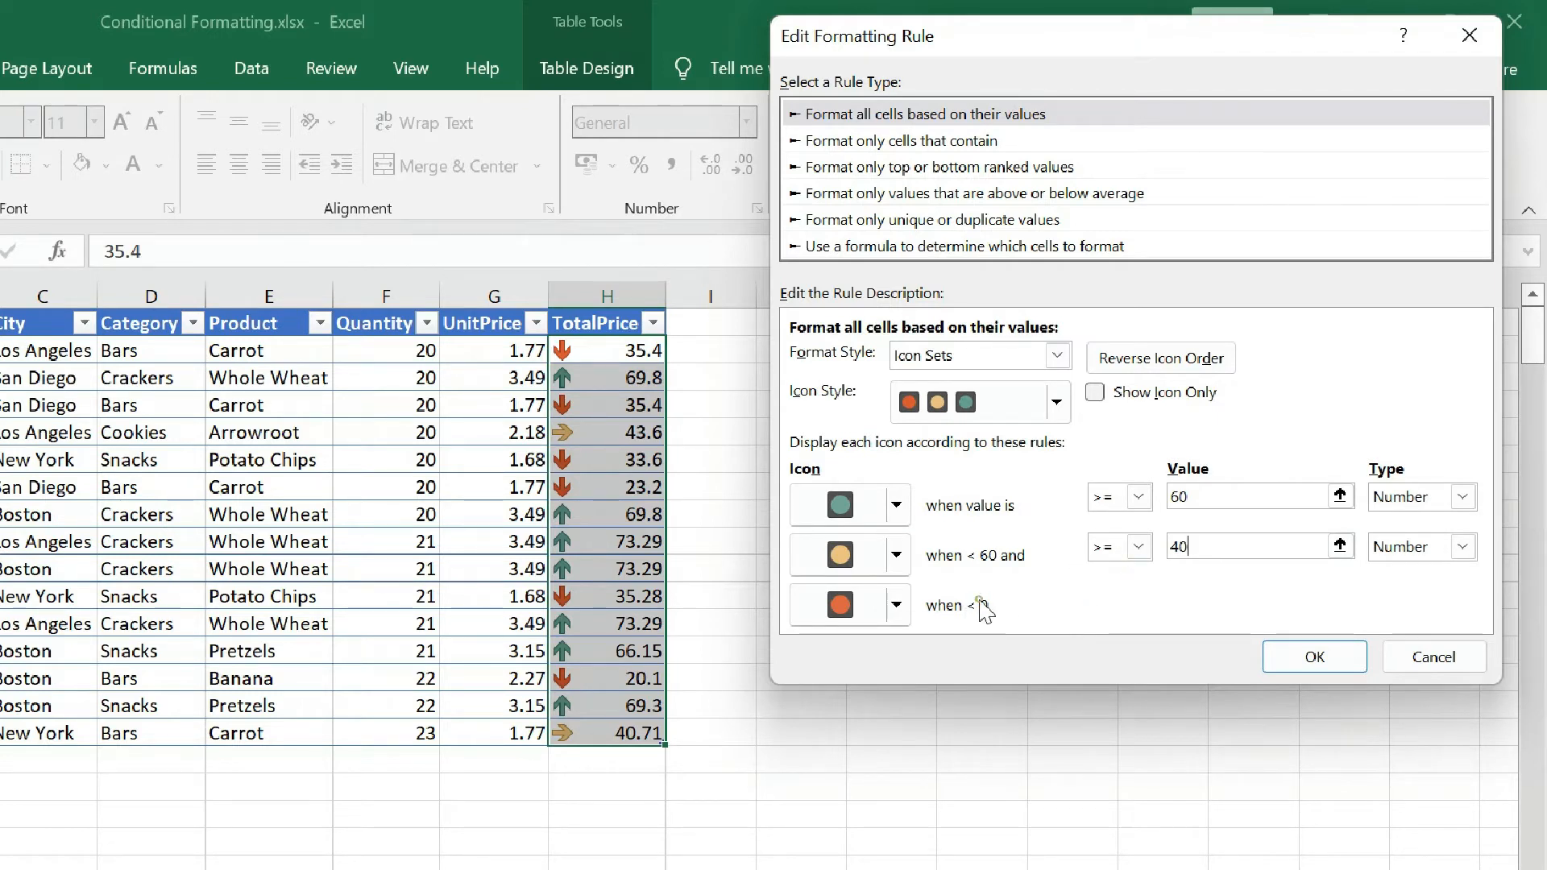
click(1057, 401)
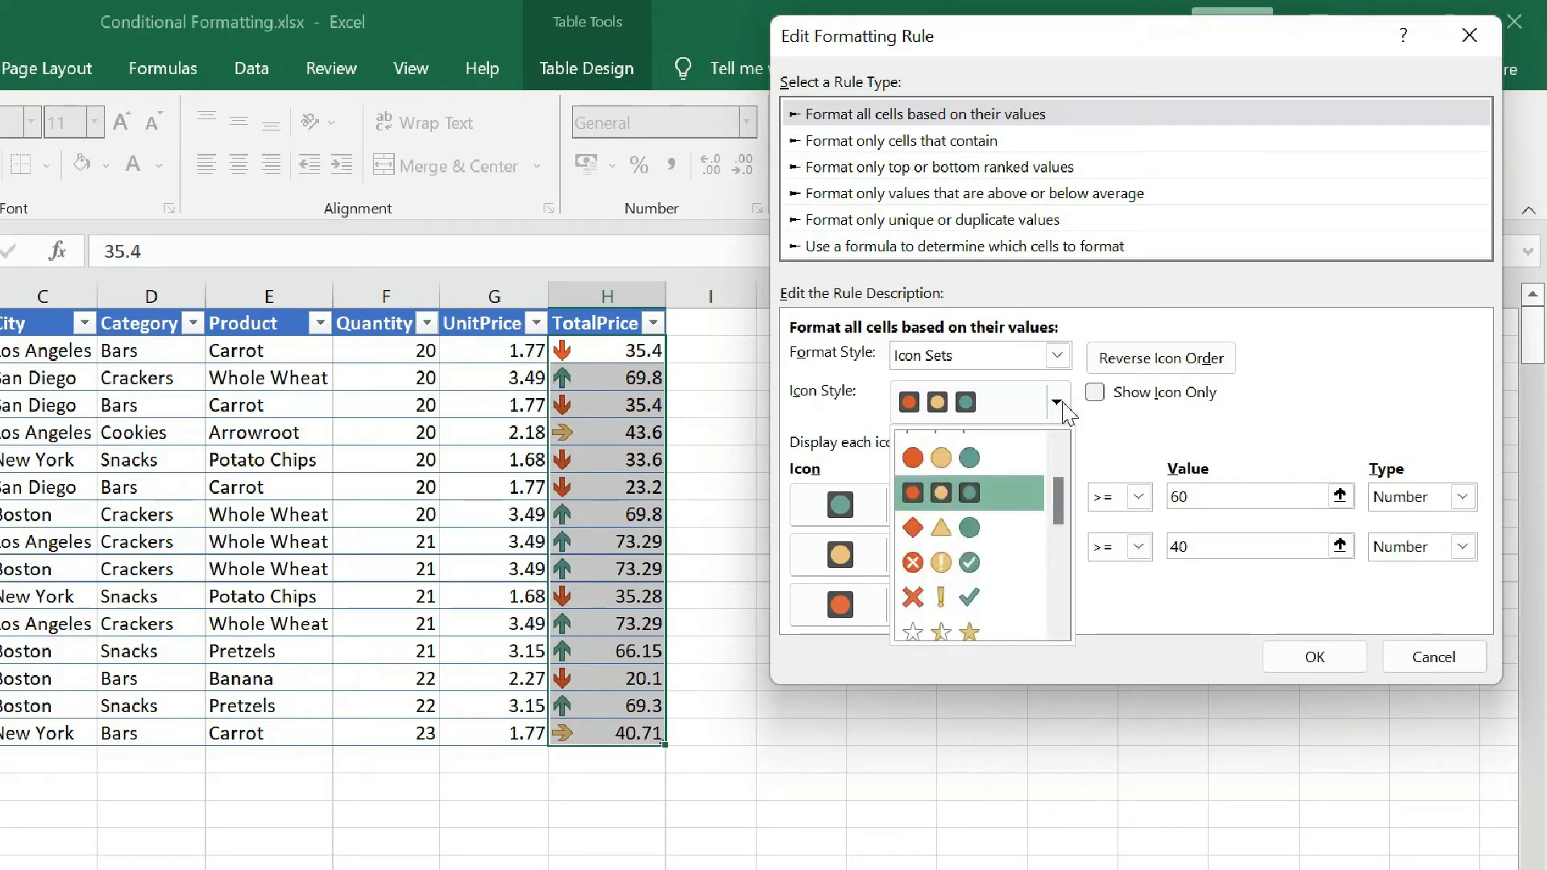
click(1064, 405)
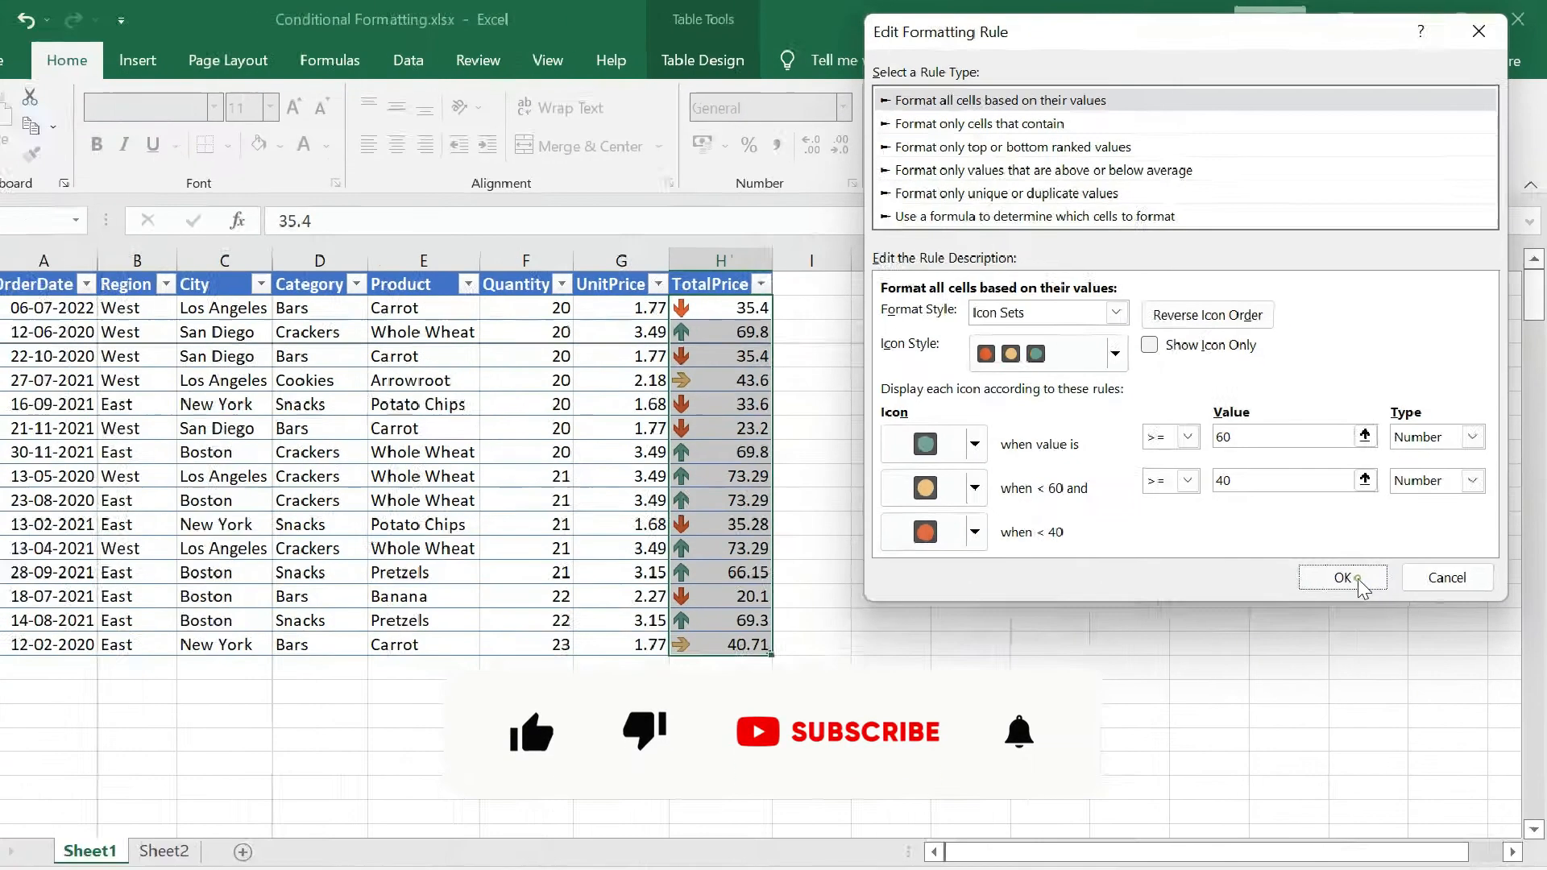
Confirm the edited icon set rule, apply it to the TotalPrice values and check the icons in the column
click(1315, 657)
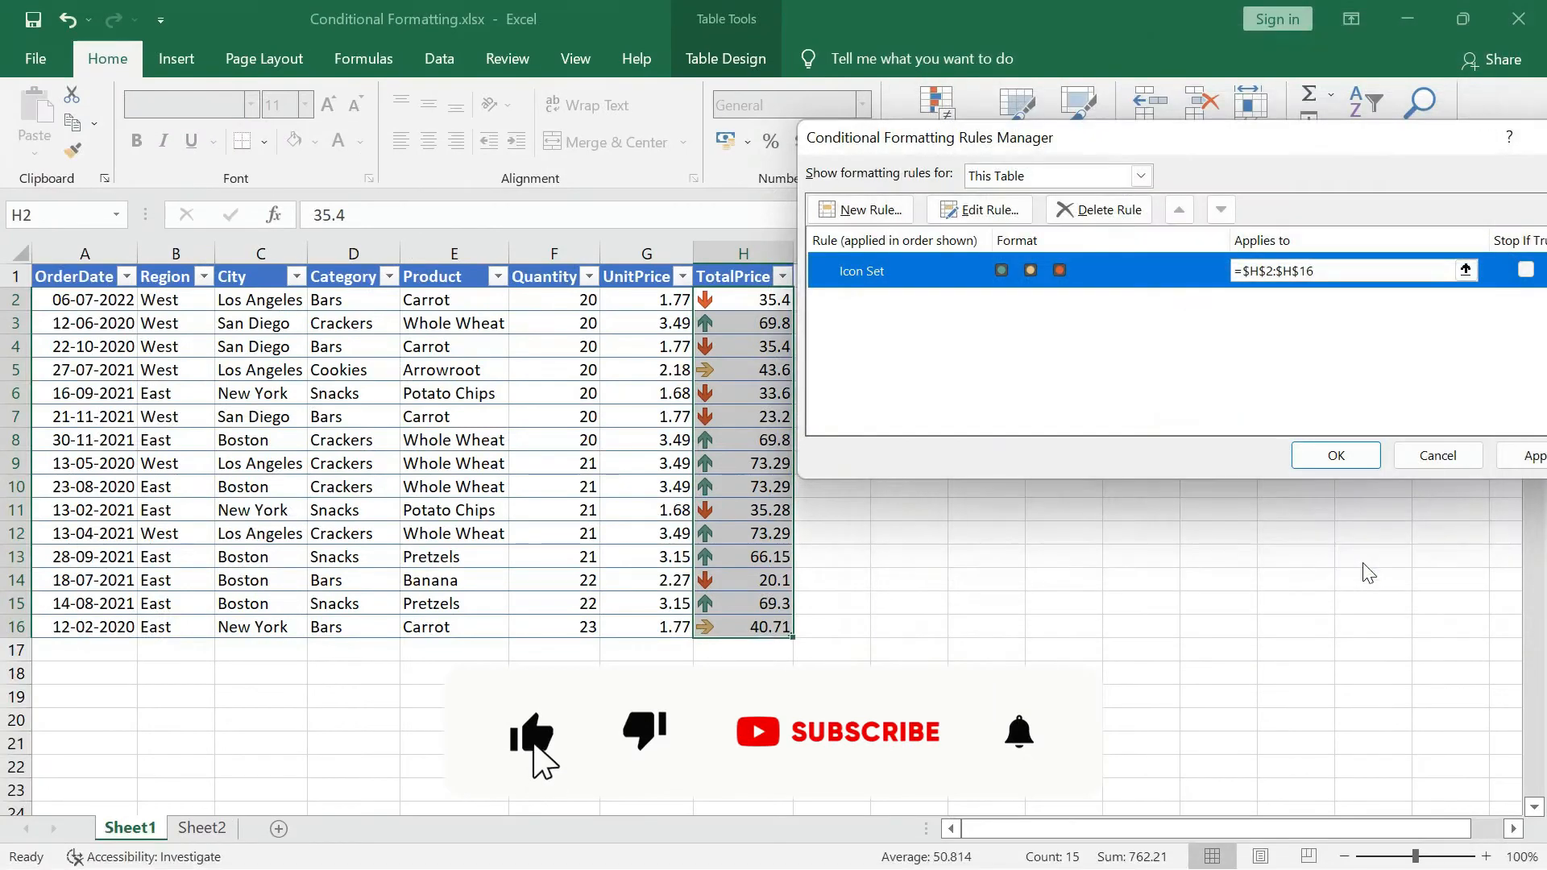
click(1533, 458)
click(1337, 456)
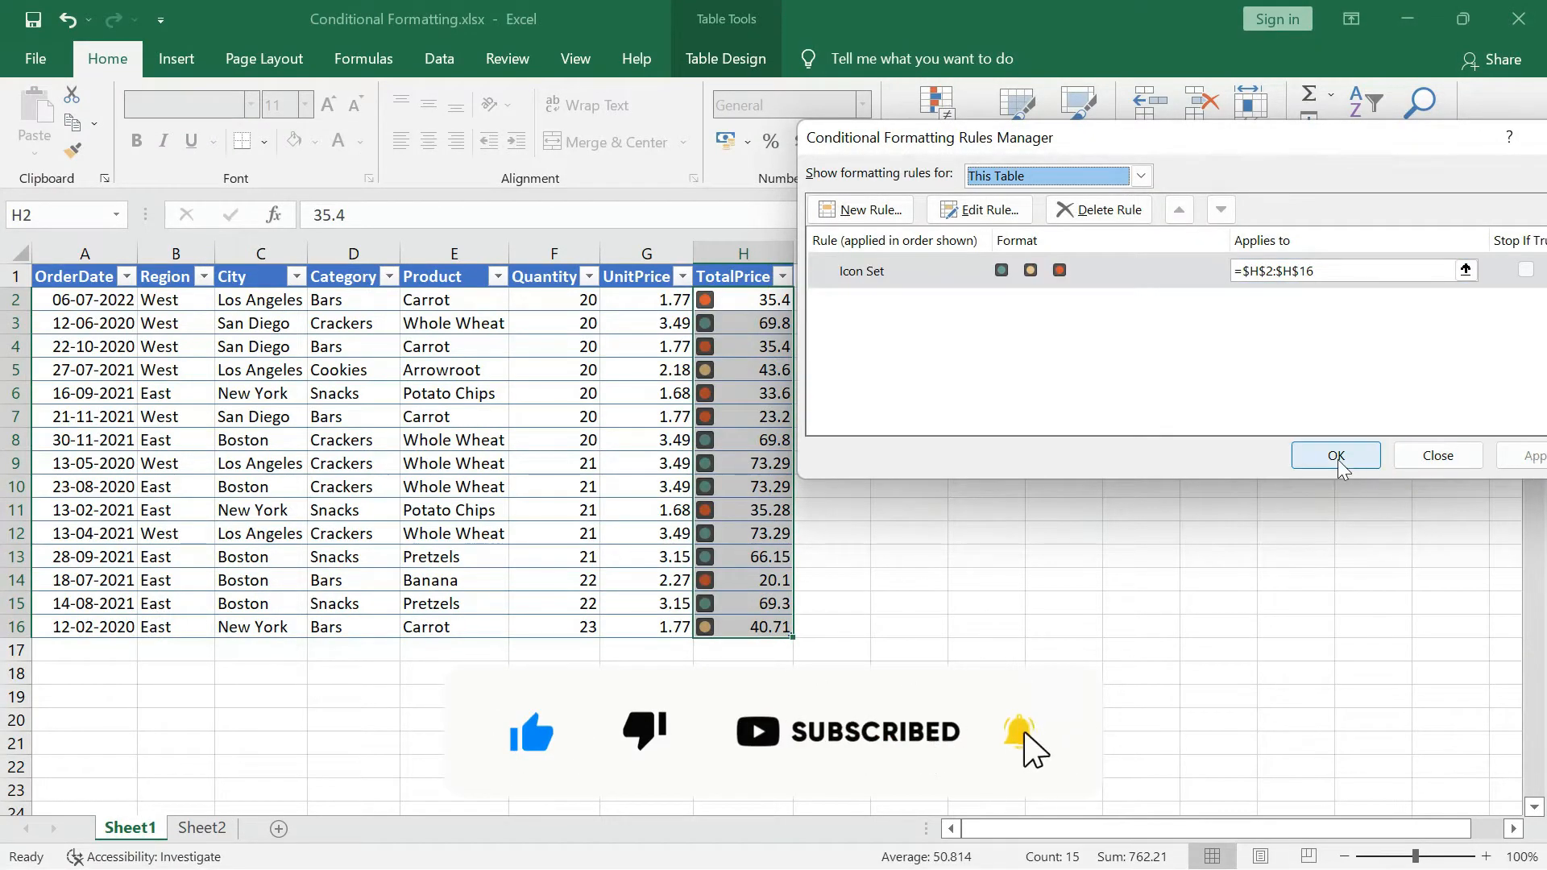
click(908, 444)
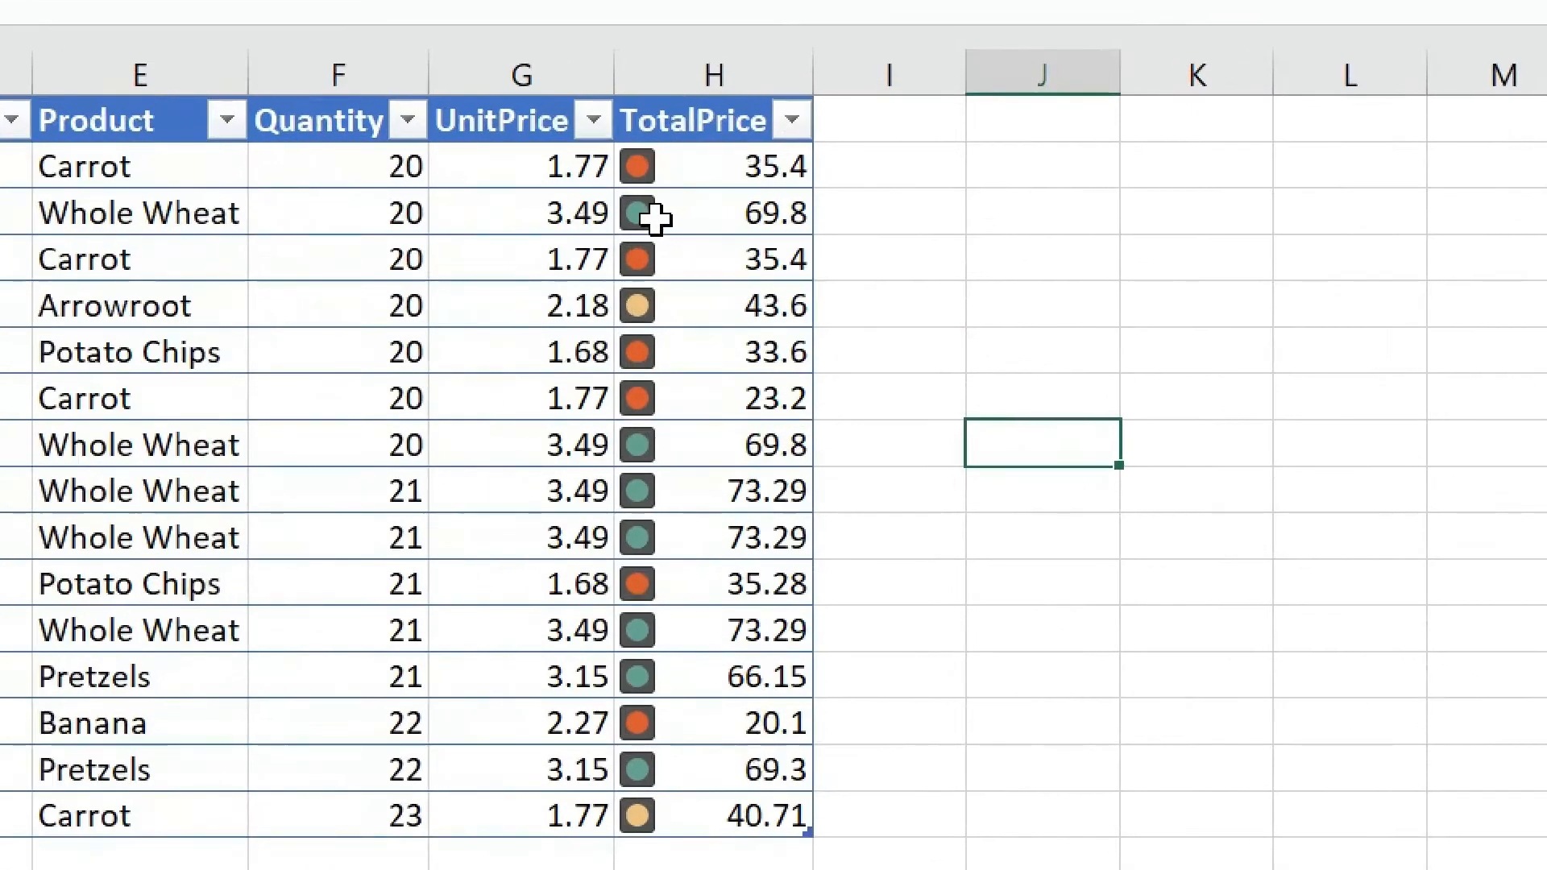
click(713, 327)
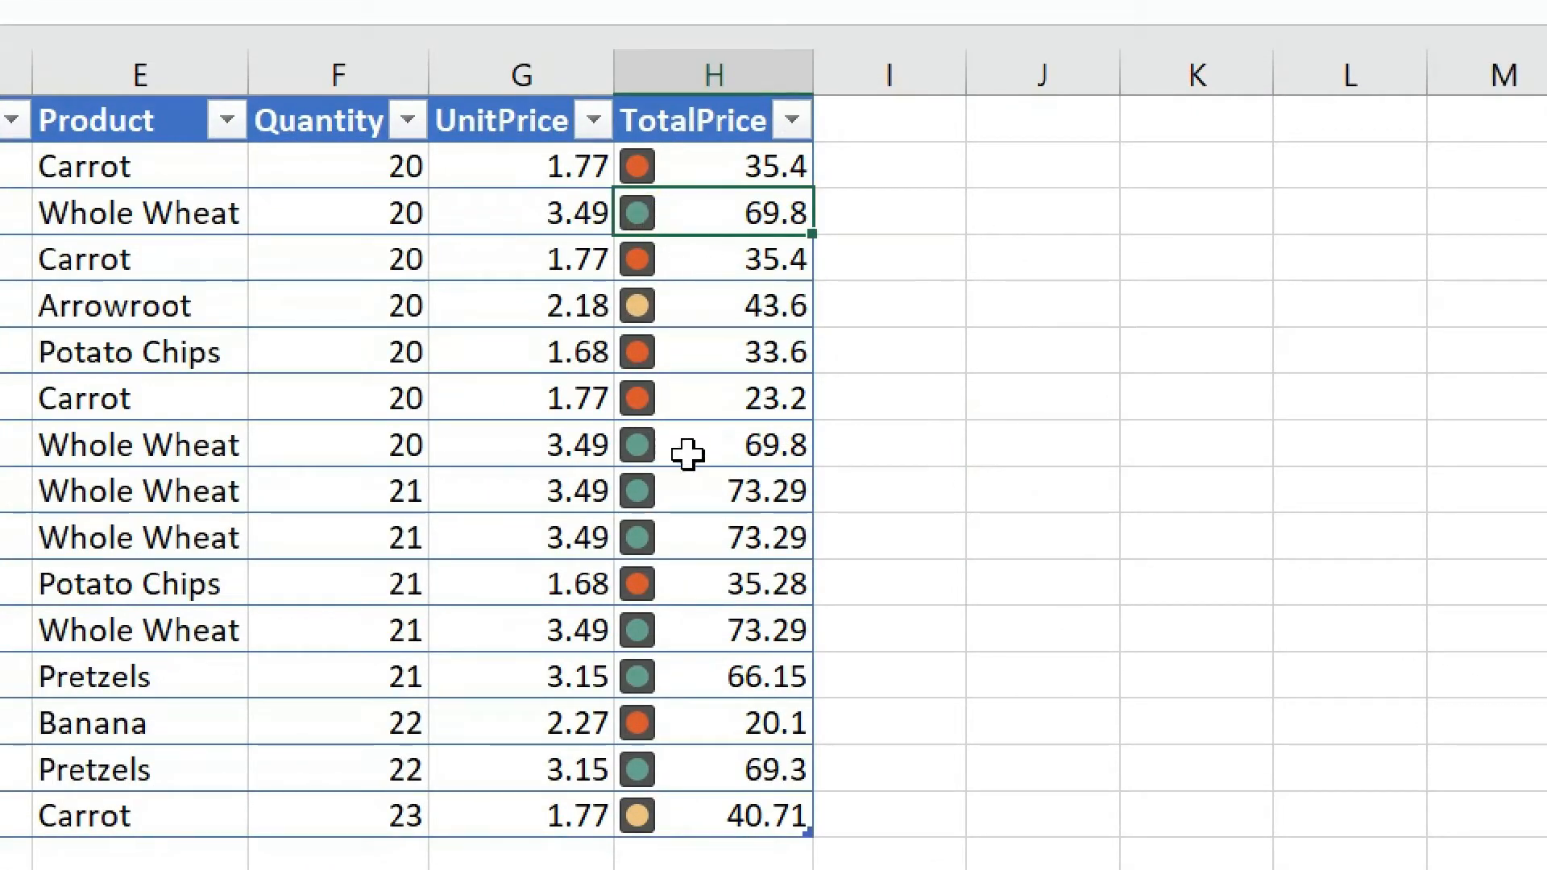
Examine the green, yellow and red traffic light icons against the values down the TotalPrice column
drag(686, 448, 679, 540)
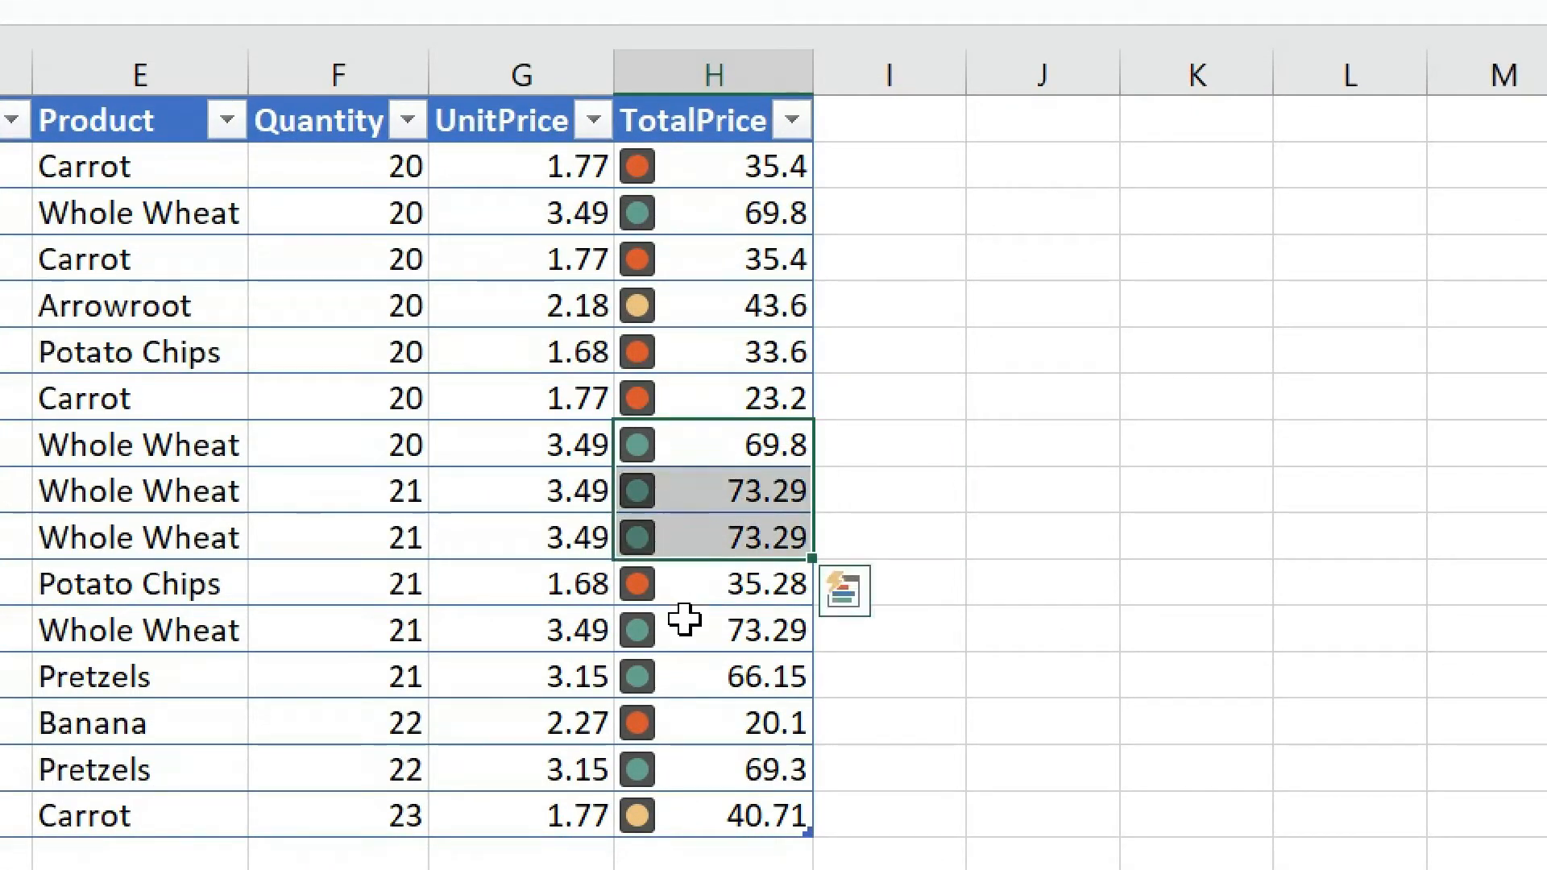
drag(684, 619, 684, 693)
click(693, 766)
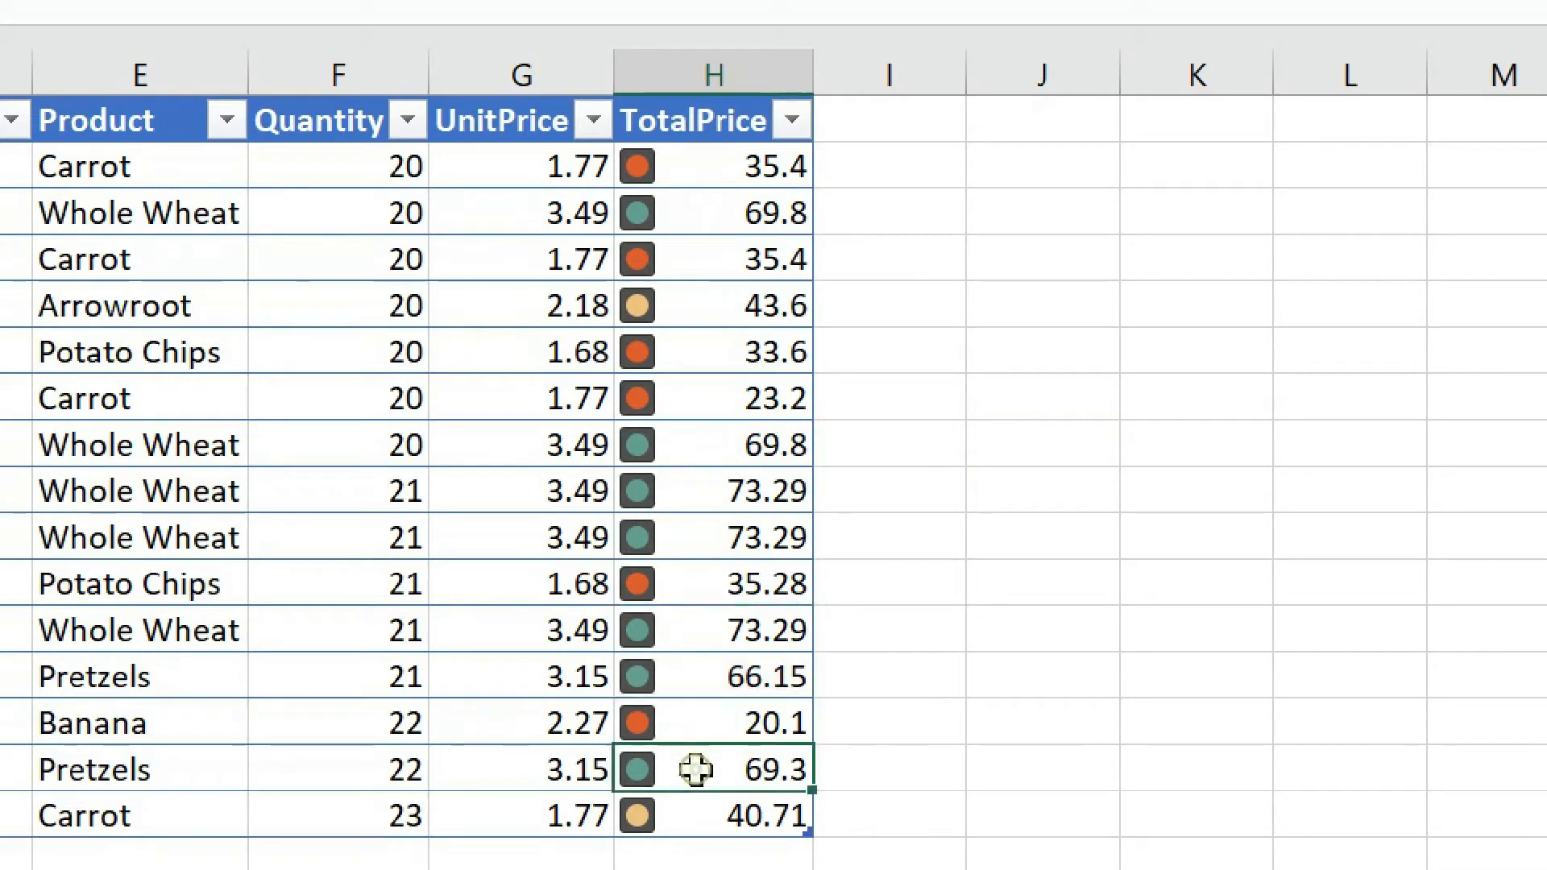
click(763, 816)
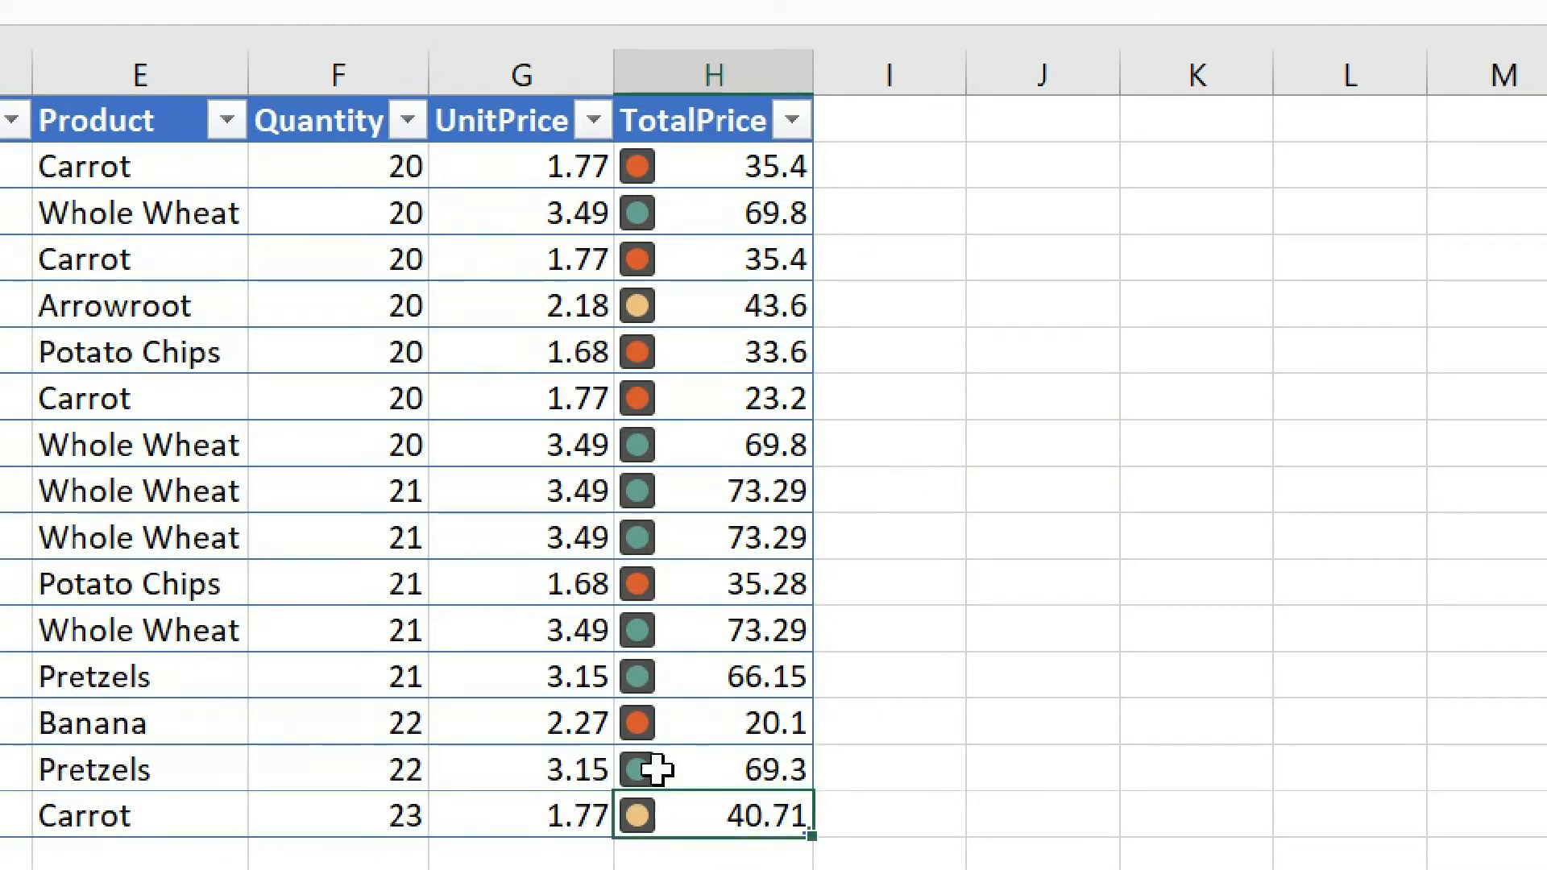
click(717, 321)
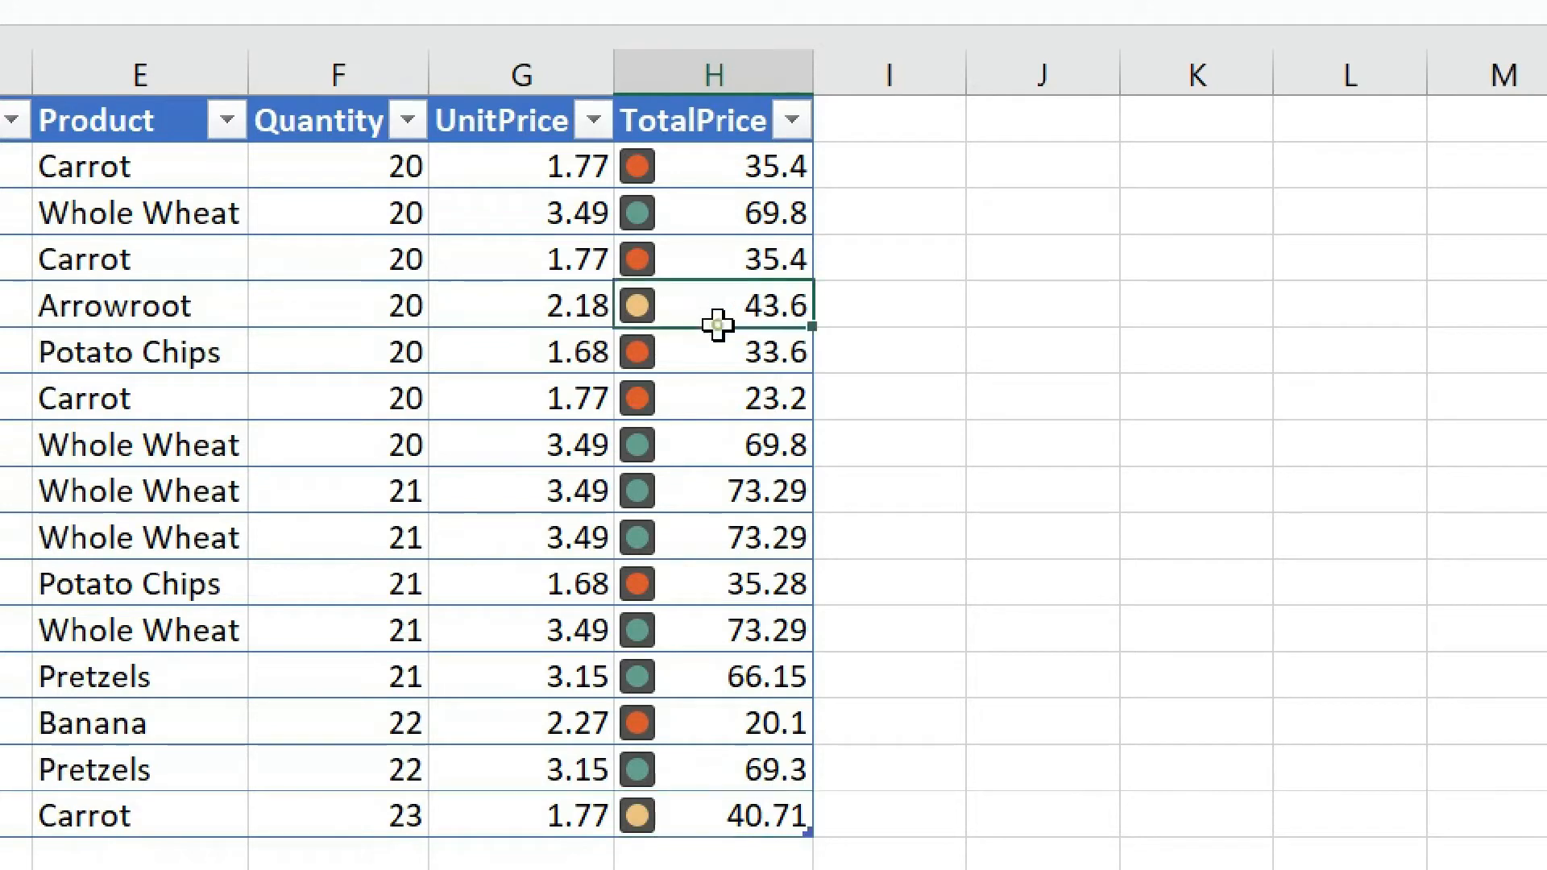
click(716, 811)
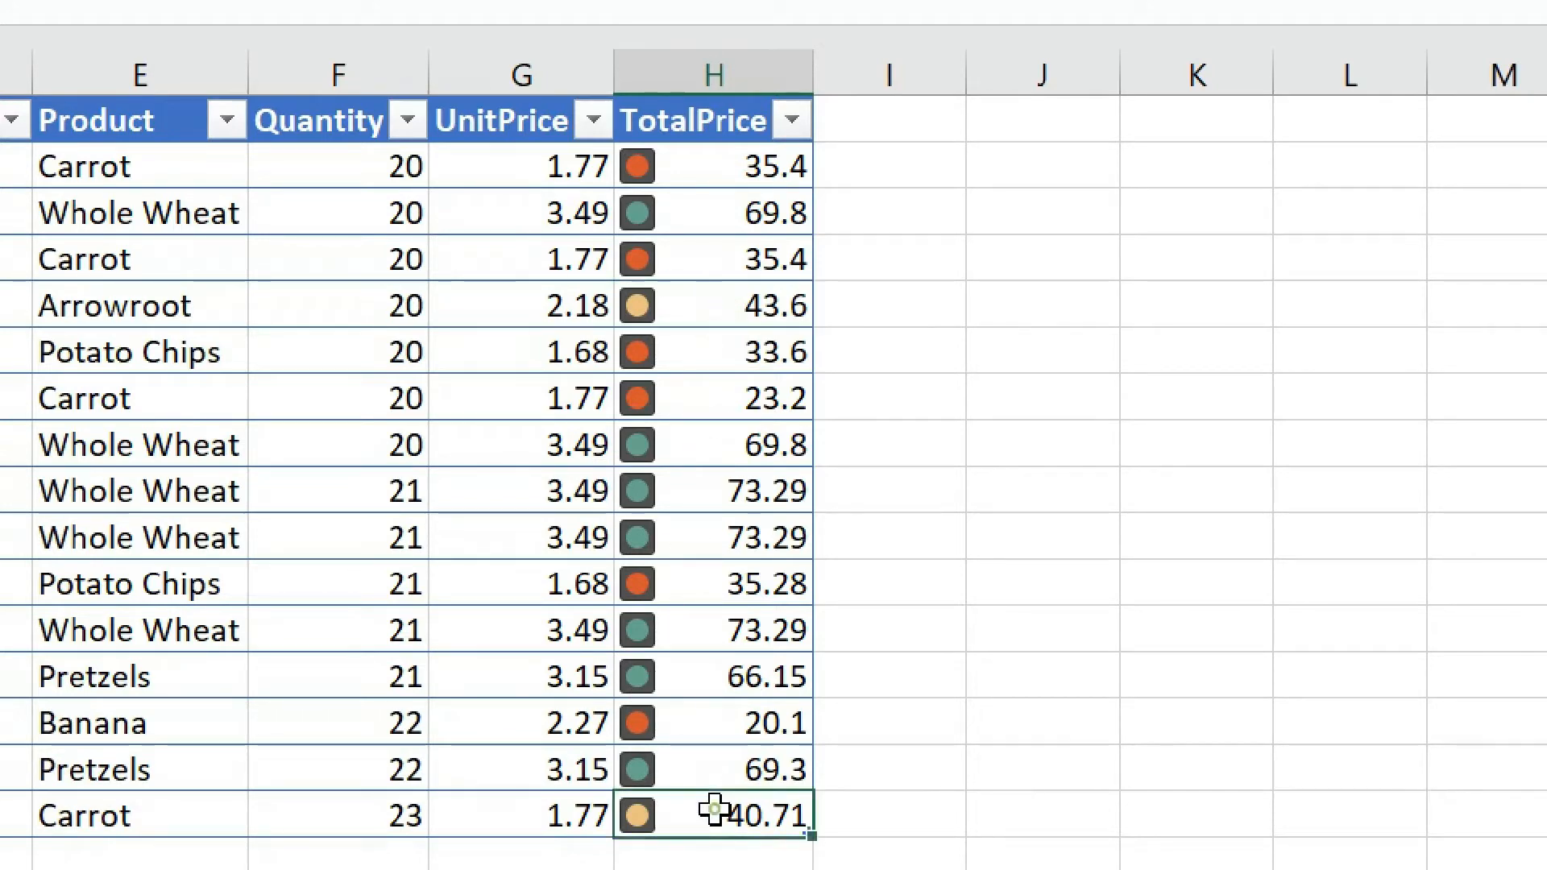
click(697, 166)
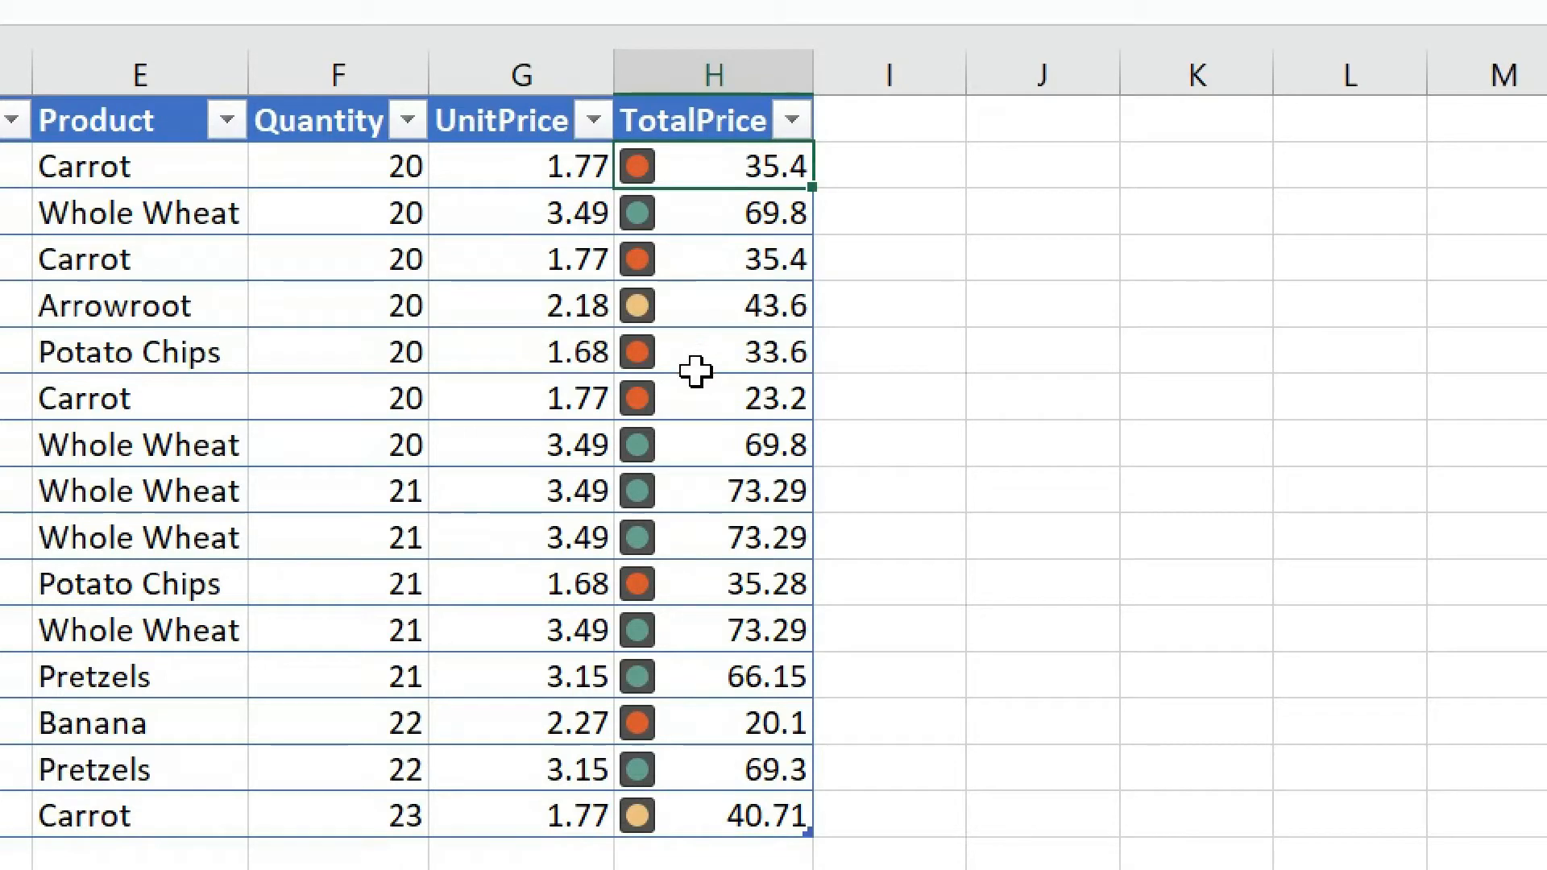
click(695, 371)
click(698, 522)
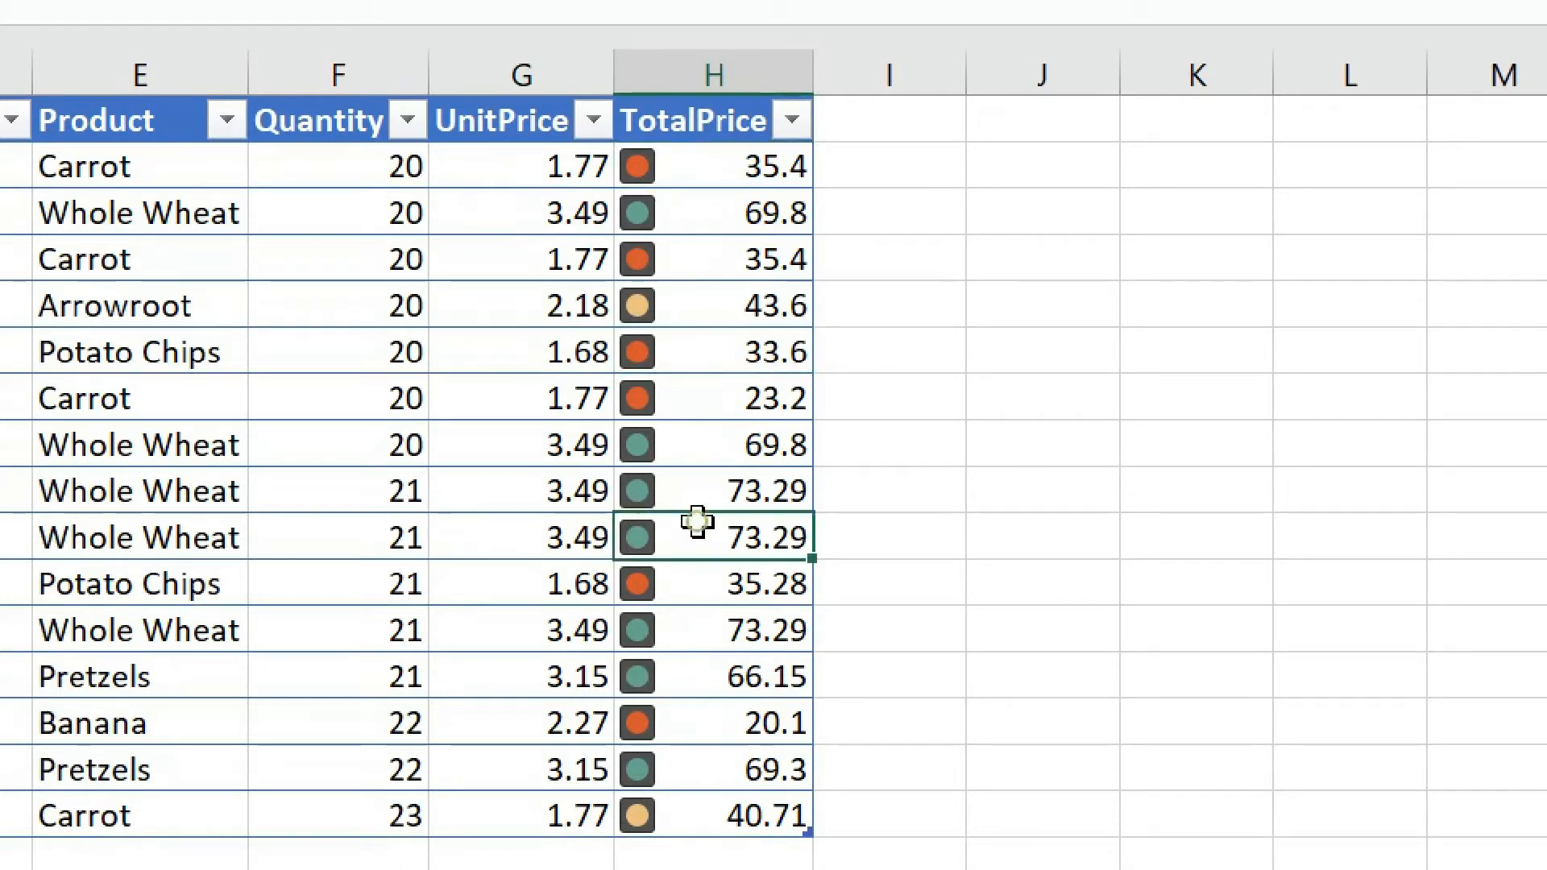
click(785, 822)
Set the TotalPrice of the Pretzels row with quantity 21 to 20 and check its icon
click(768, 675)
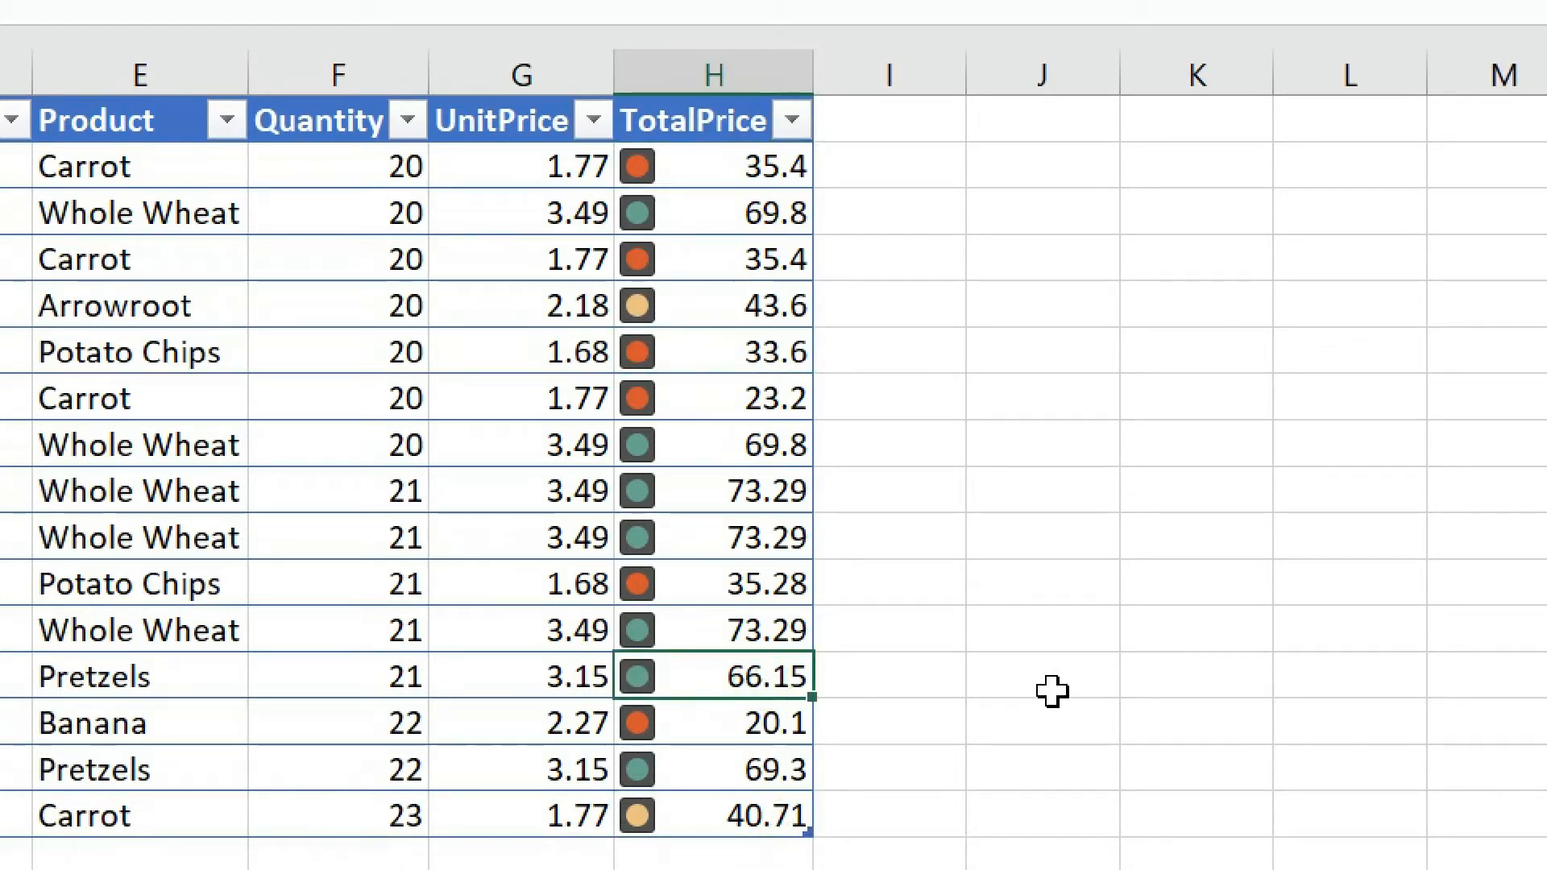
text(20)
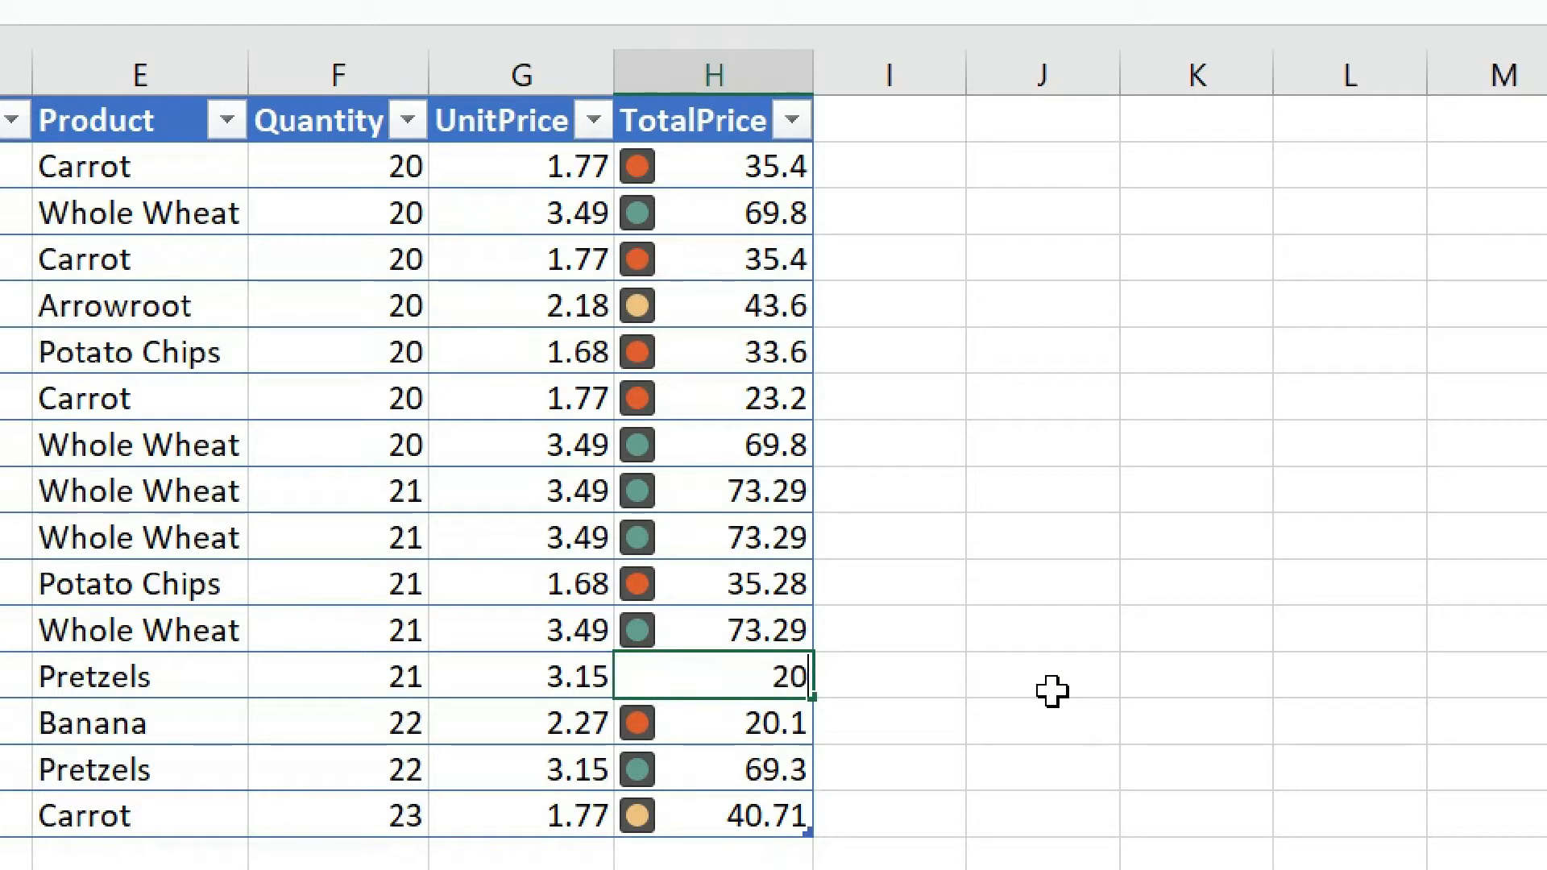
key(Return)
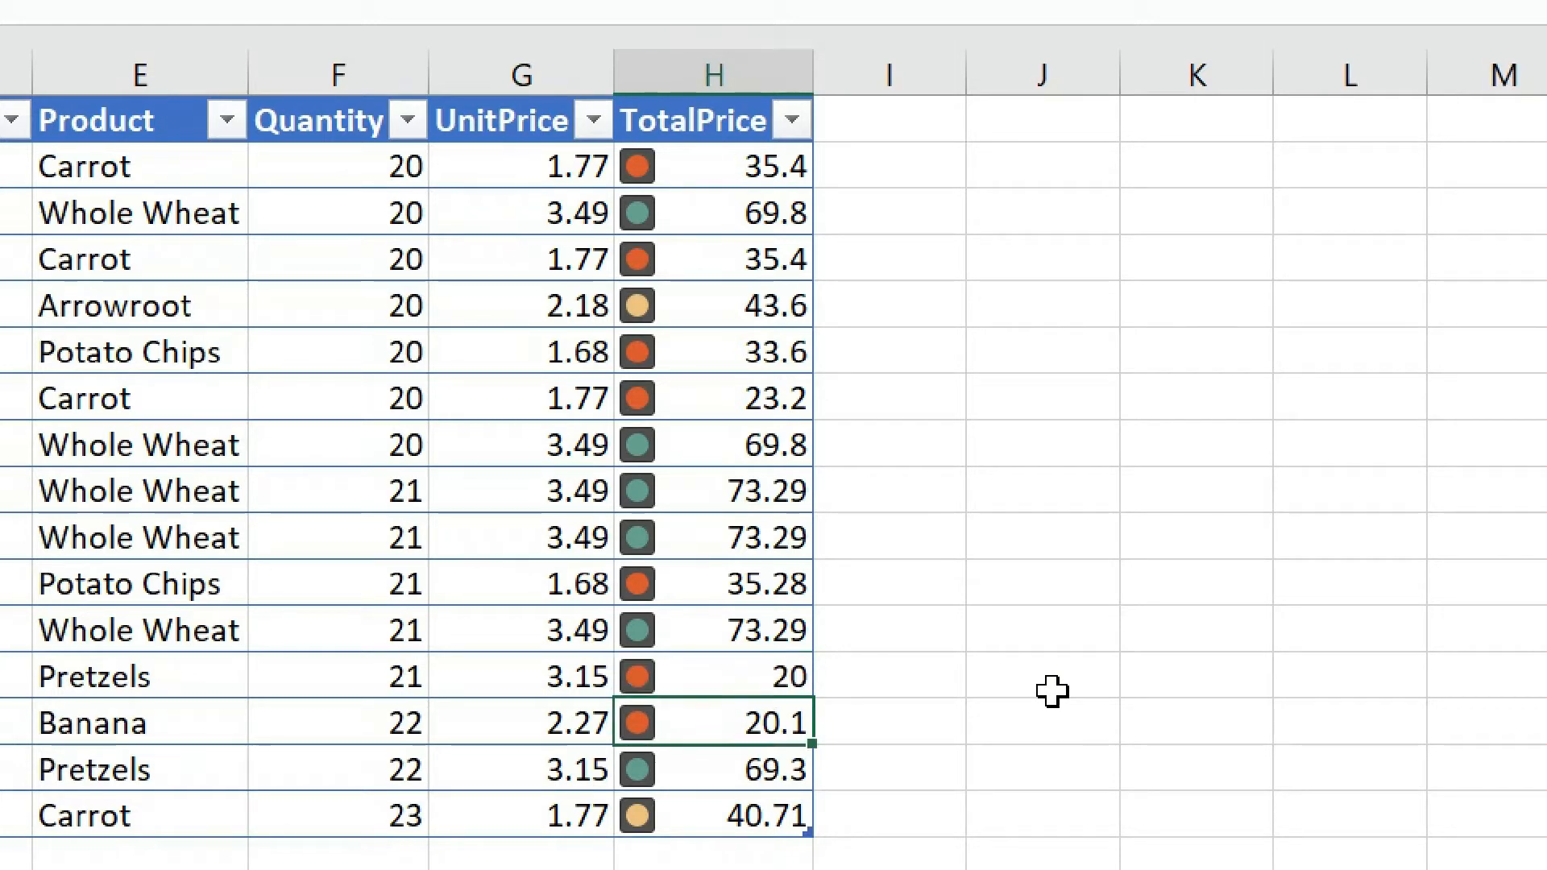
click(721, 665)
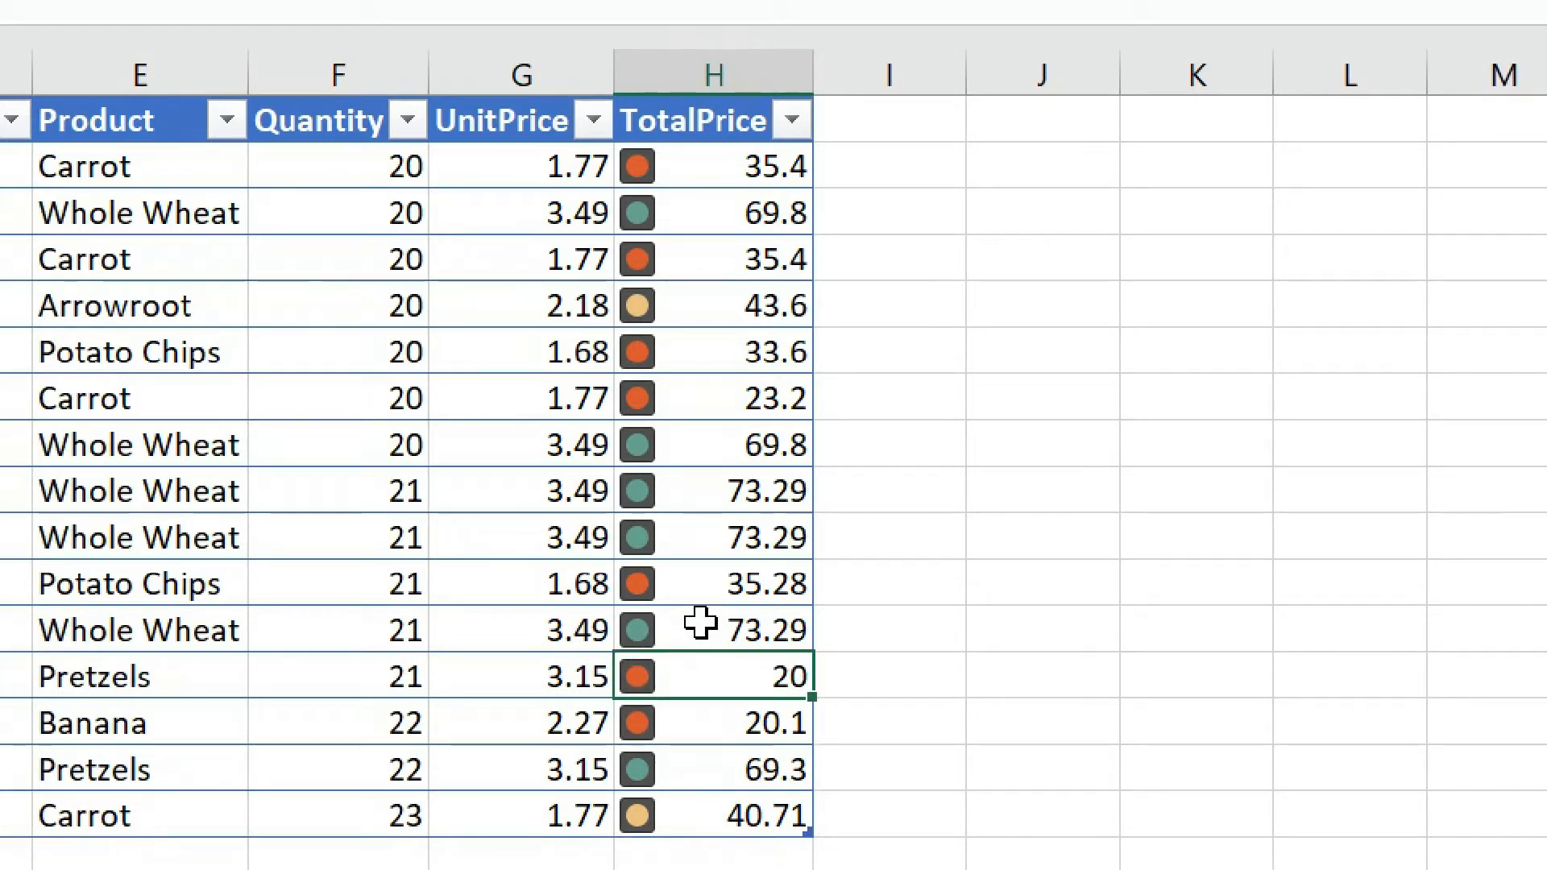
Edit the icon set rule on the TotalPrice values to use the red cross, yellow exclamation mark and green check mark style
click(729, 173)
drag(729, 174, 736, 815)
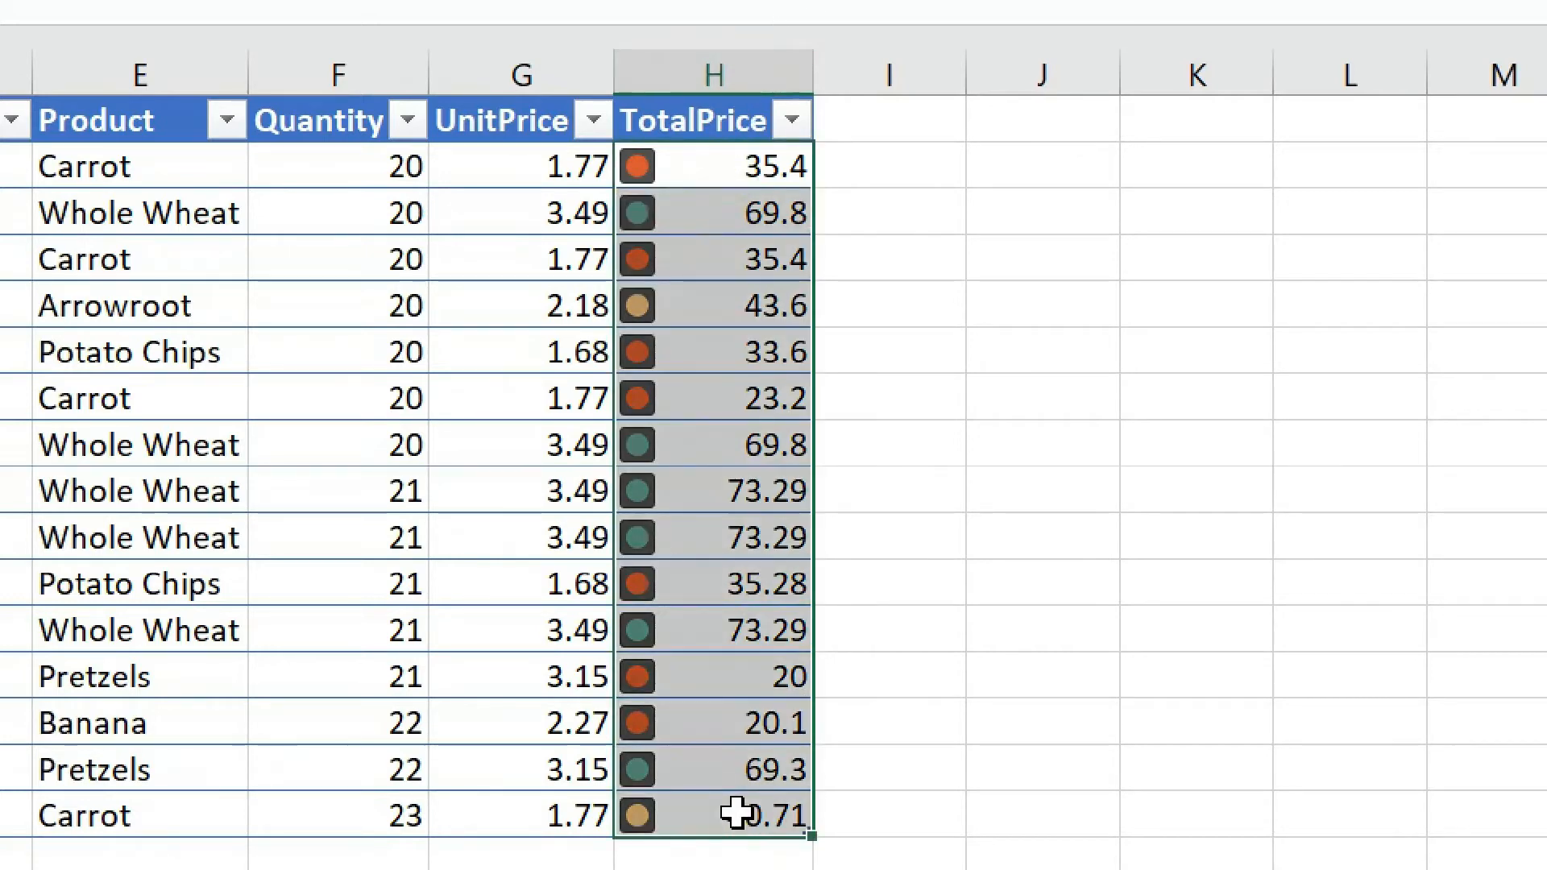
click(941, 144)
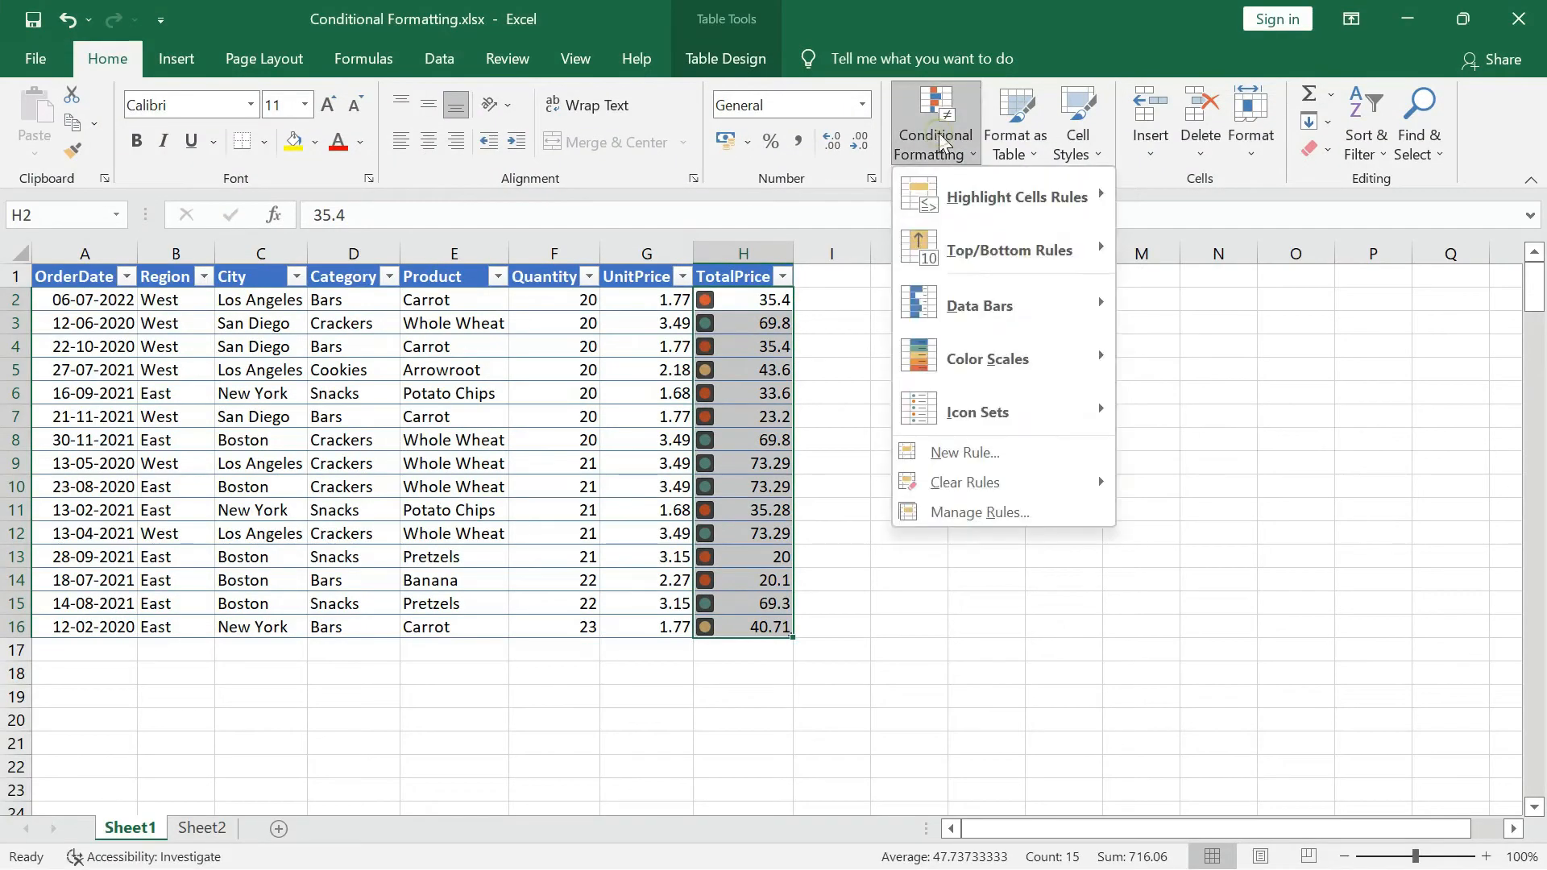
click(1008, 501)
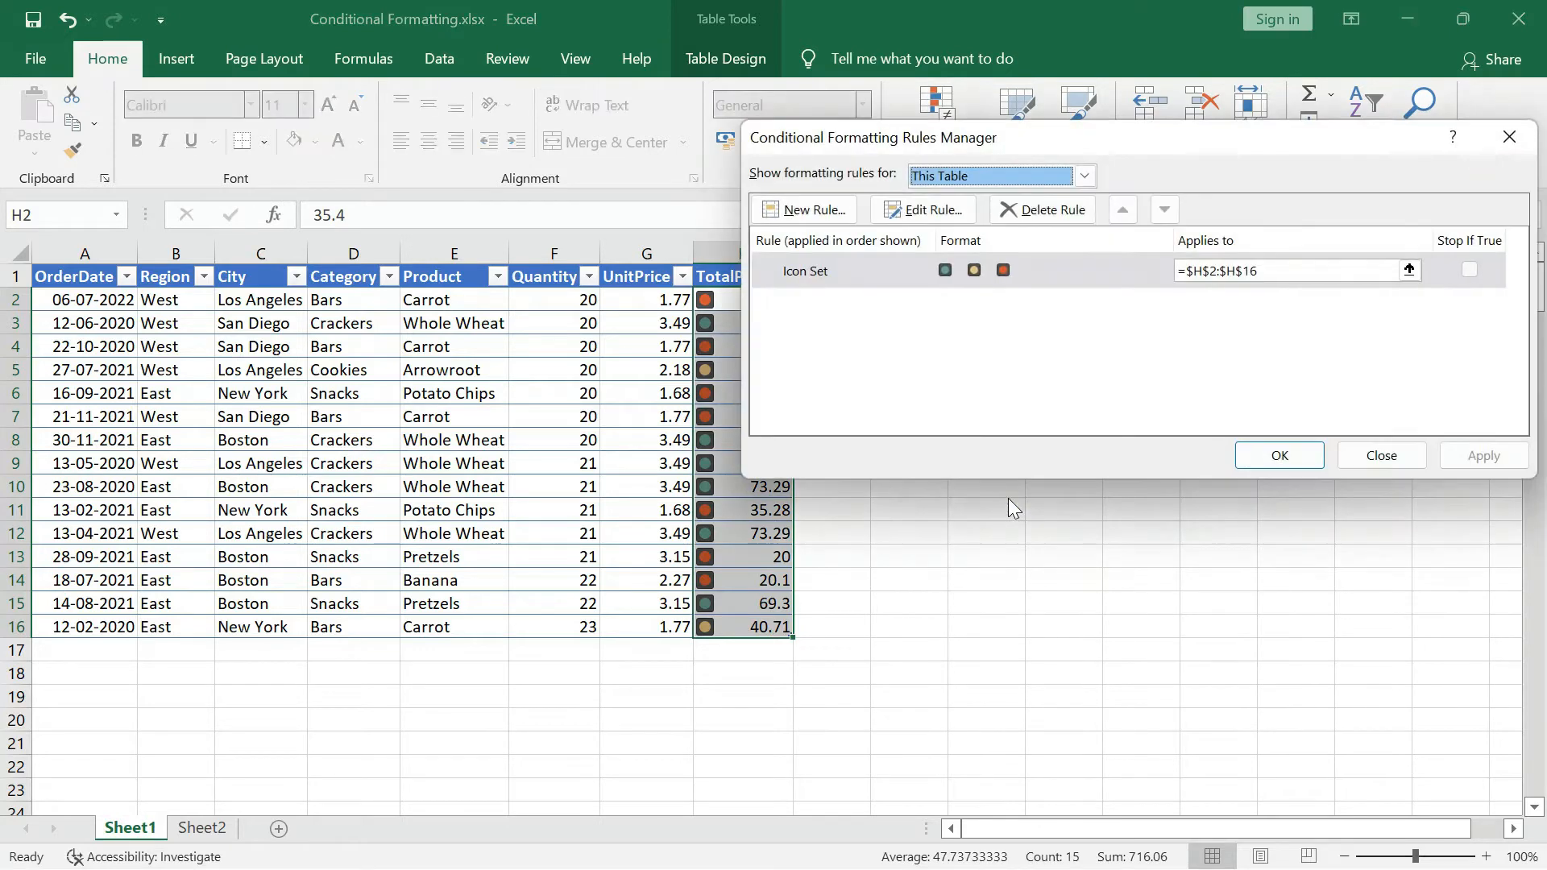
click(941, 216)
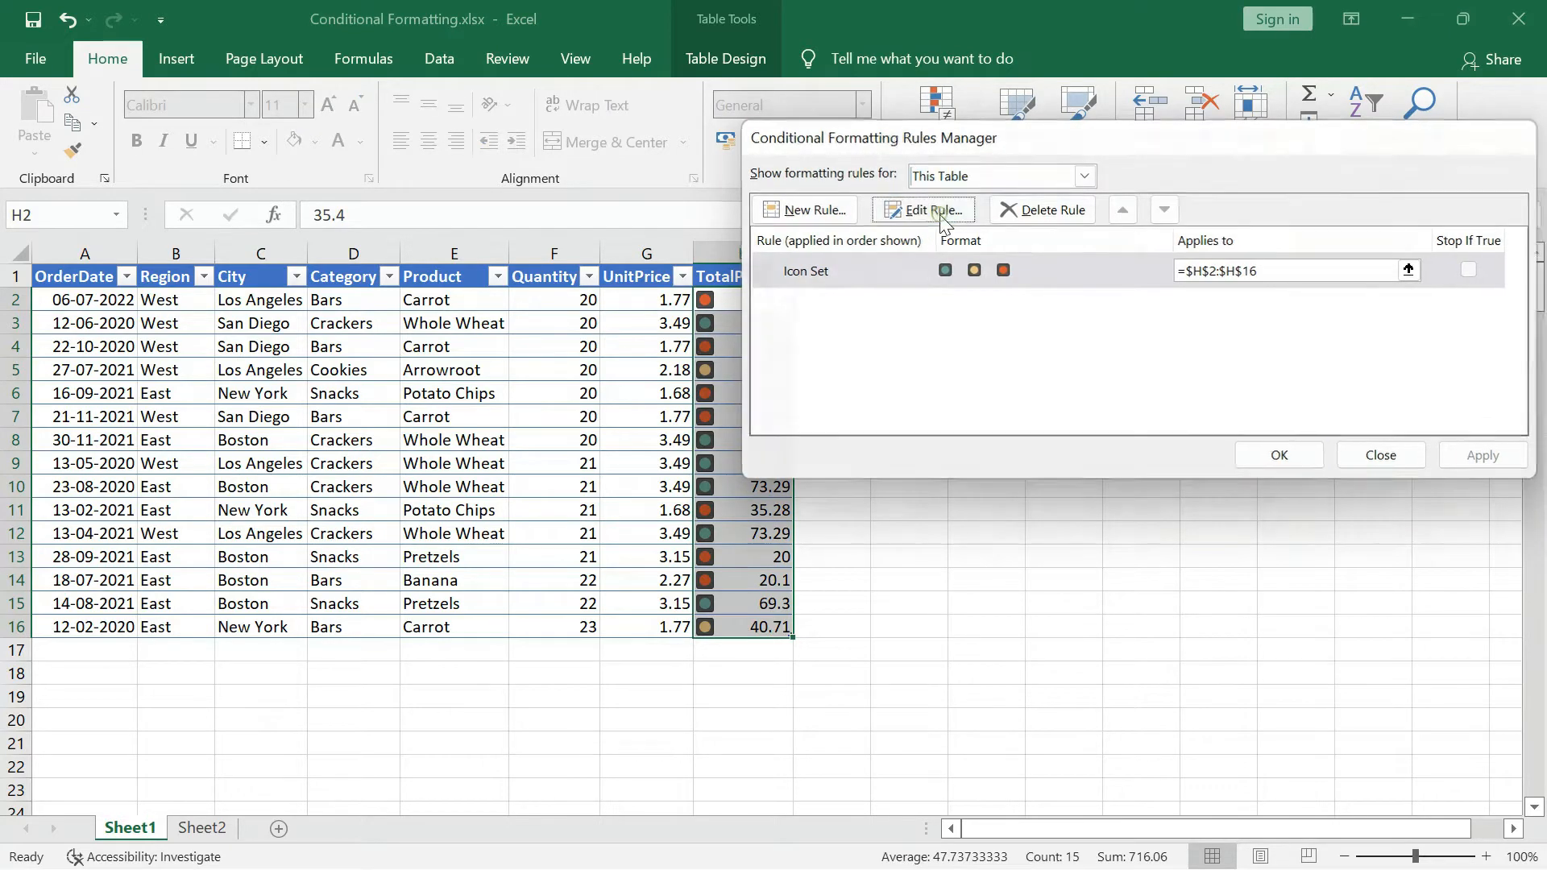
click(1072, 345)
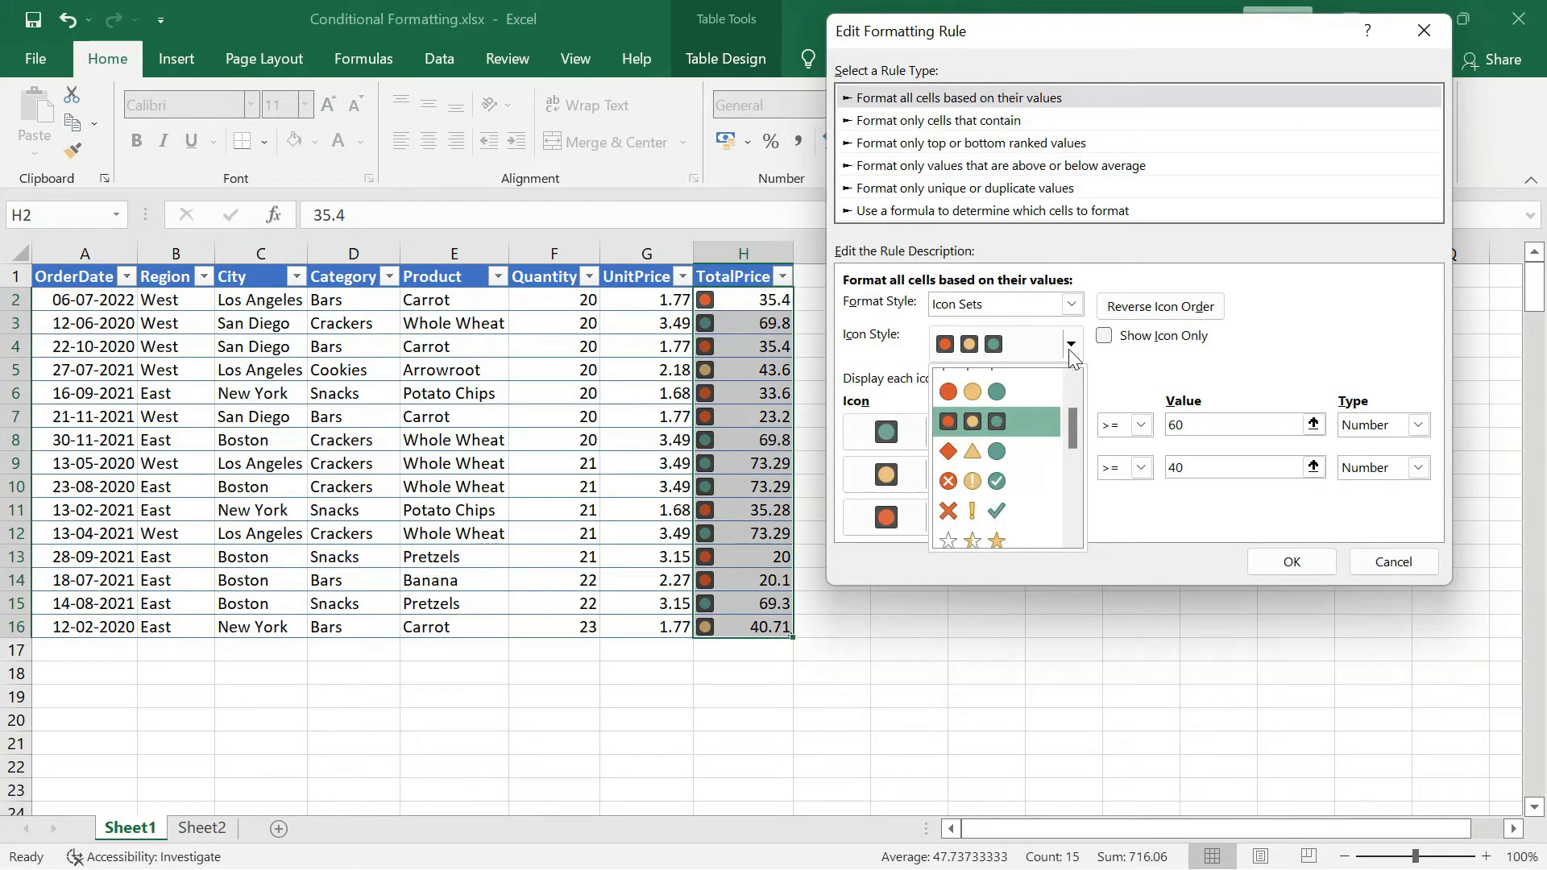
scroll(1075, 423, down, 1)
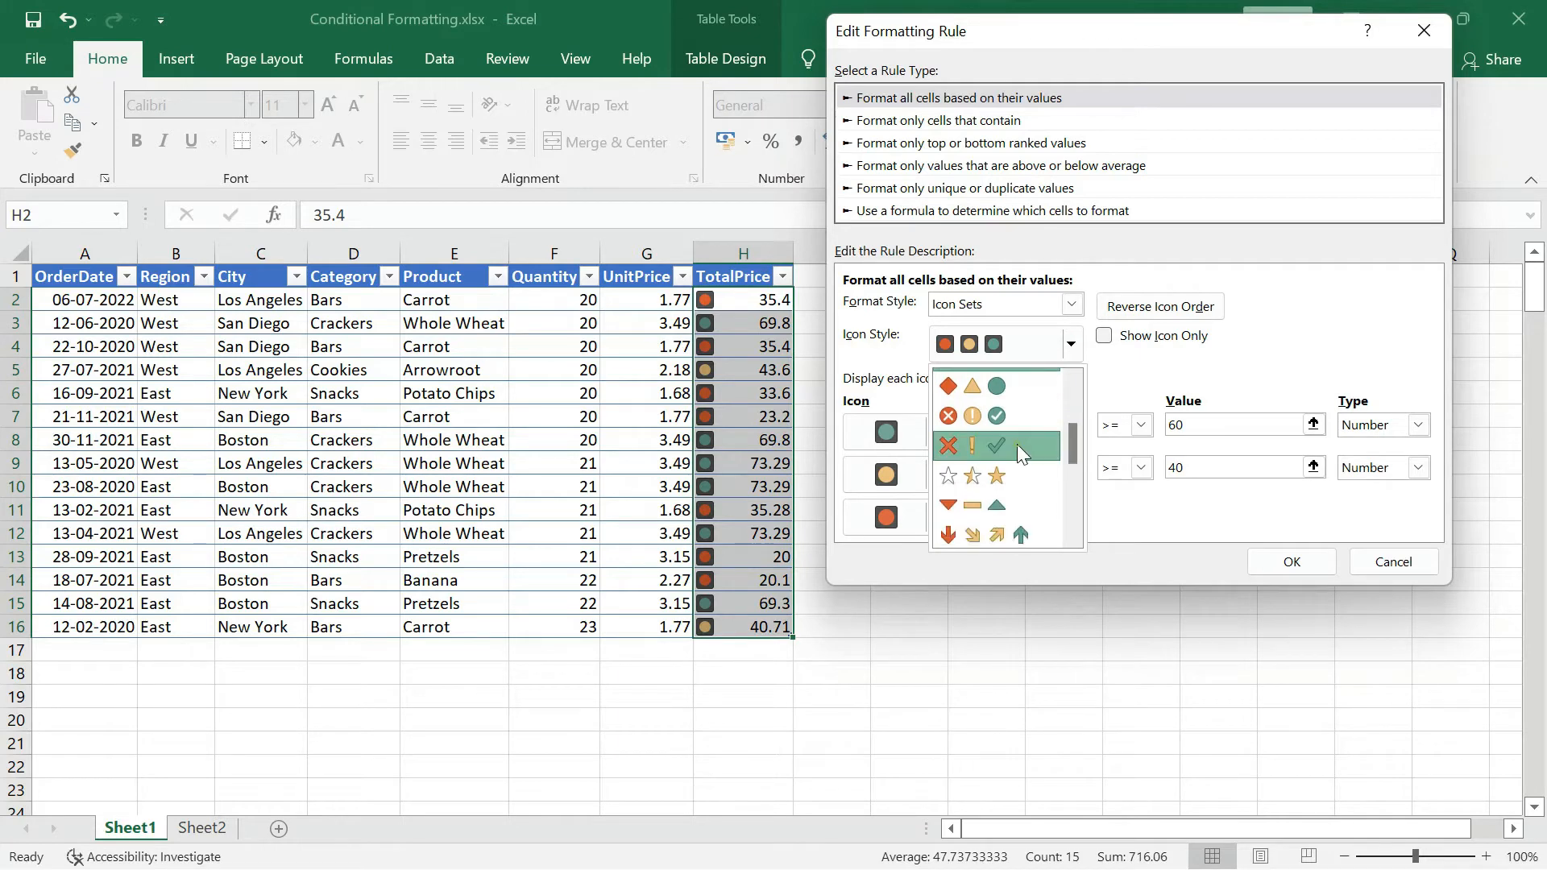
click(1017, 443)
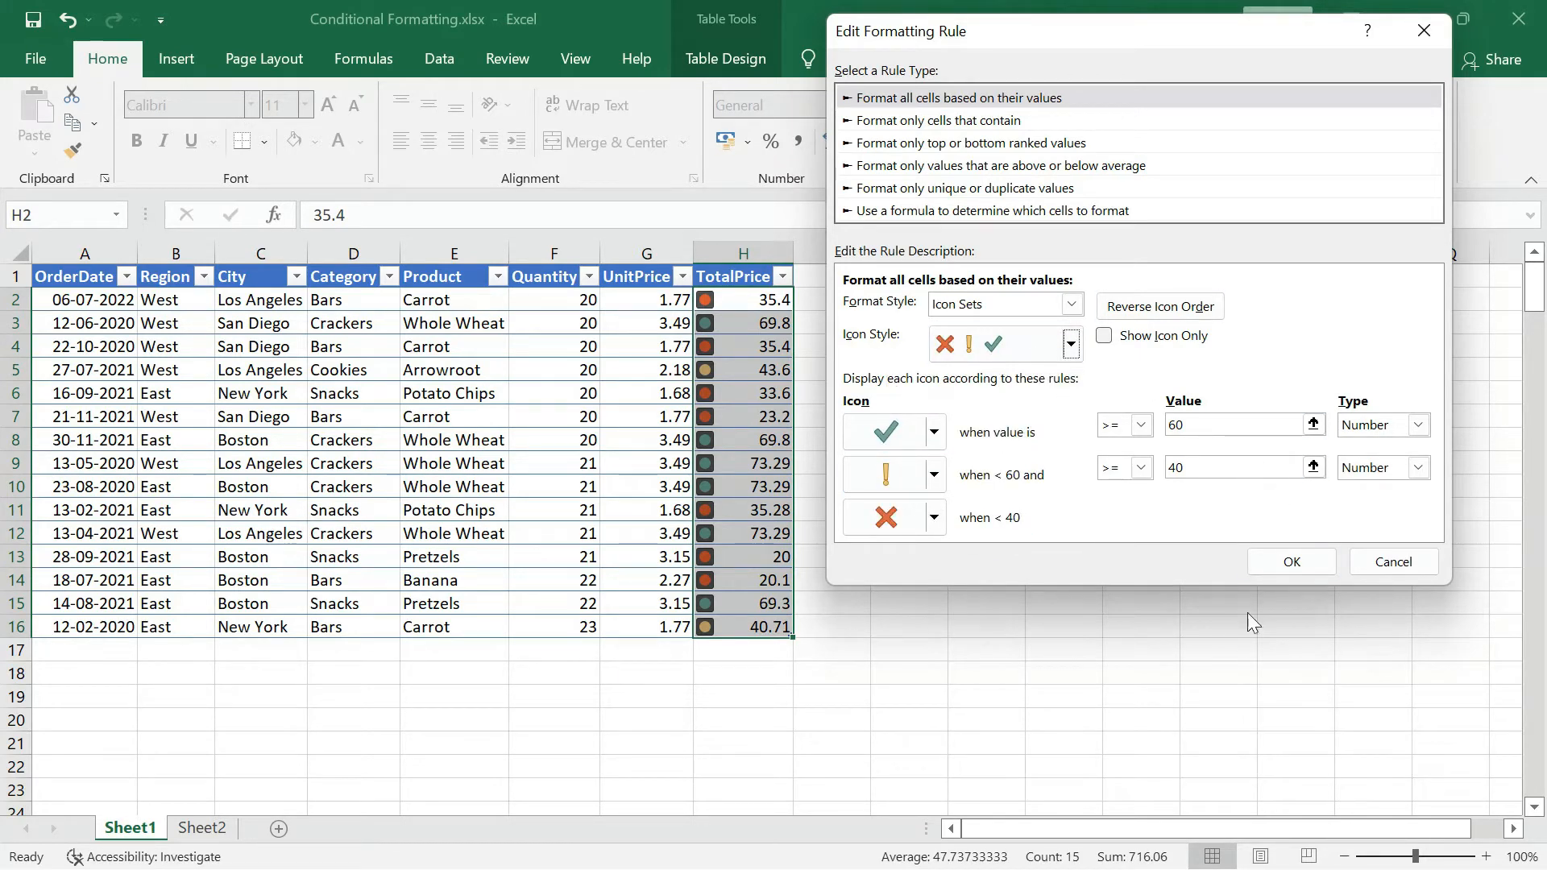
Confirm the edited icon set rule, apply it to the TotalPrice values and close the Rules Manager
click(1293, 564)
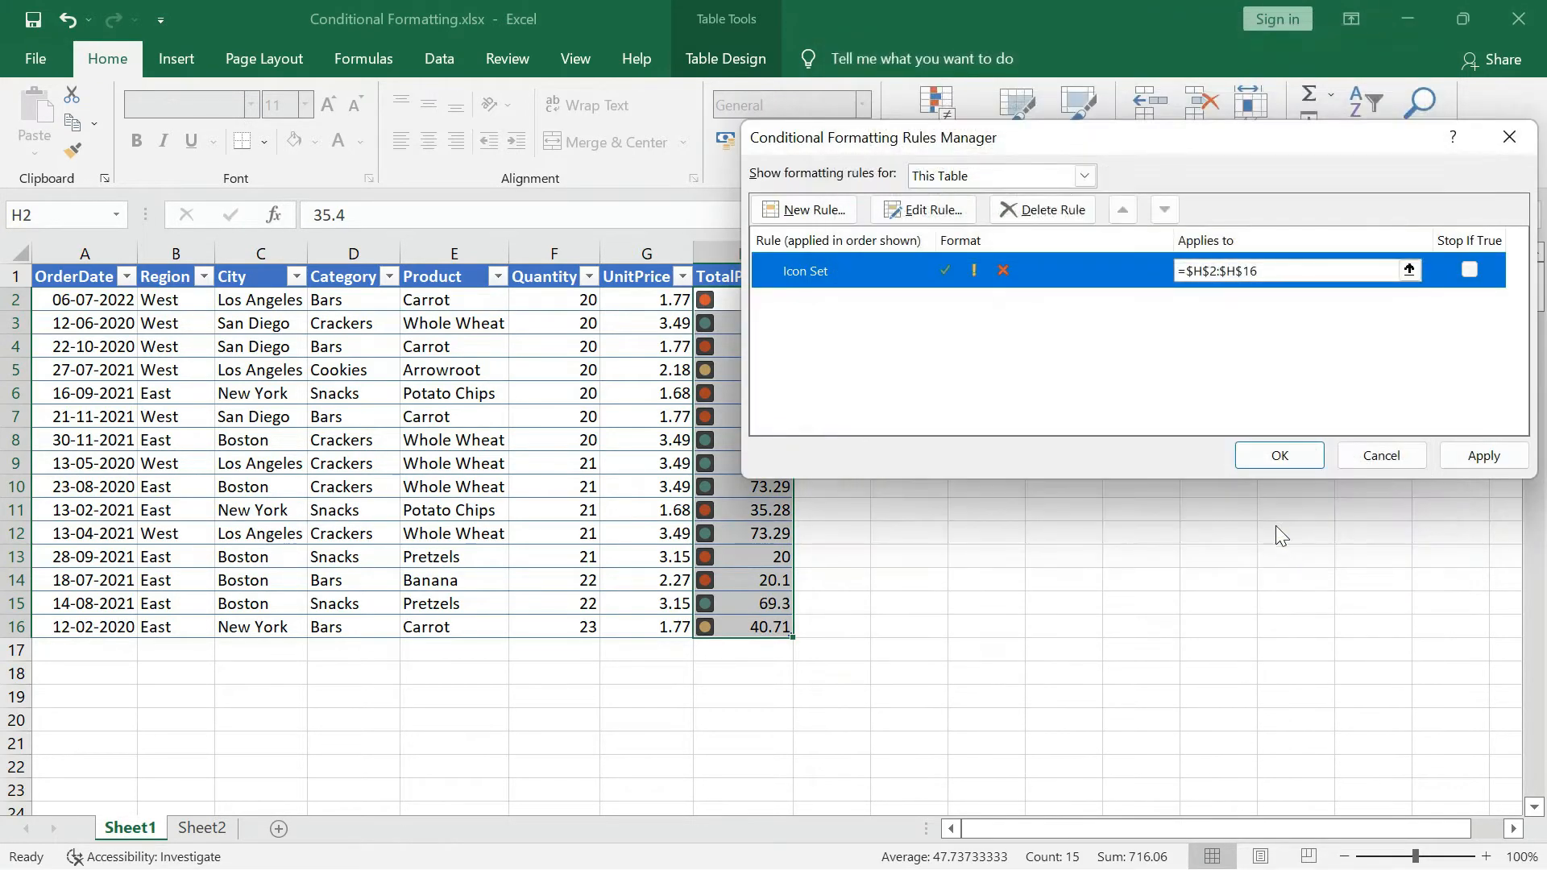
click(1458, 454)
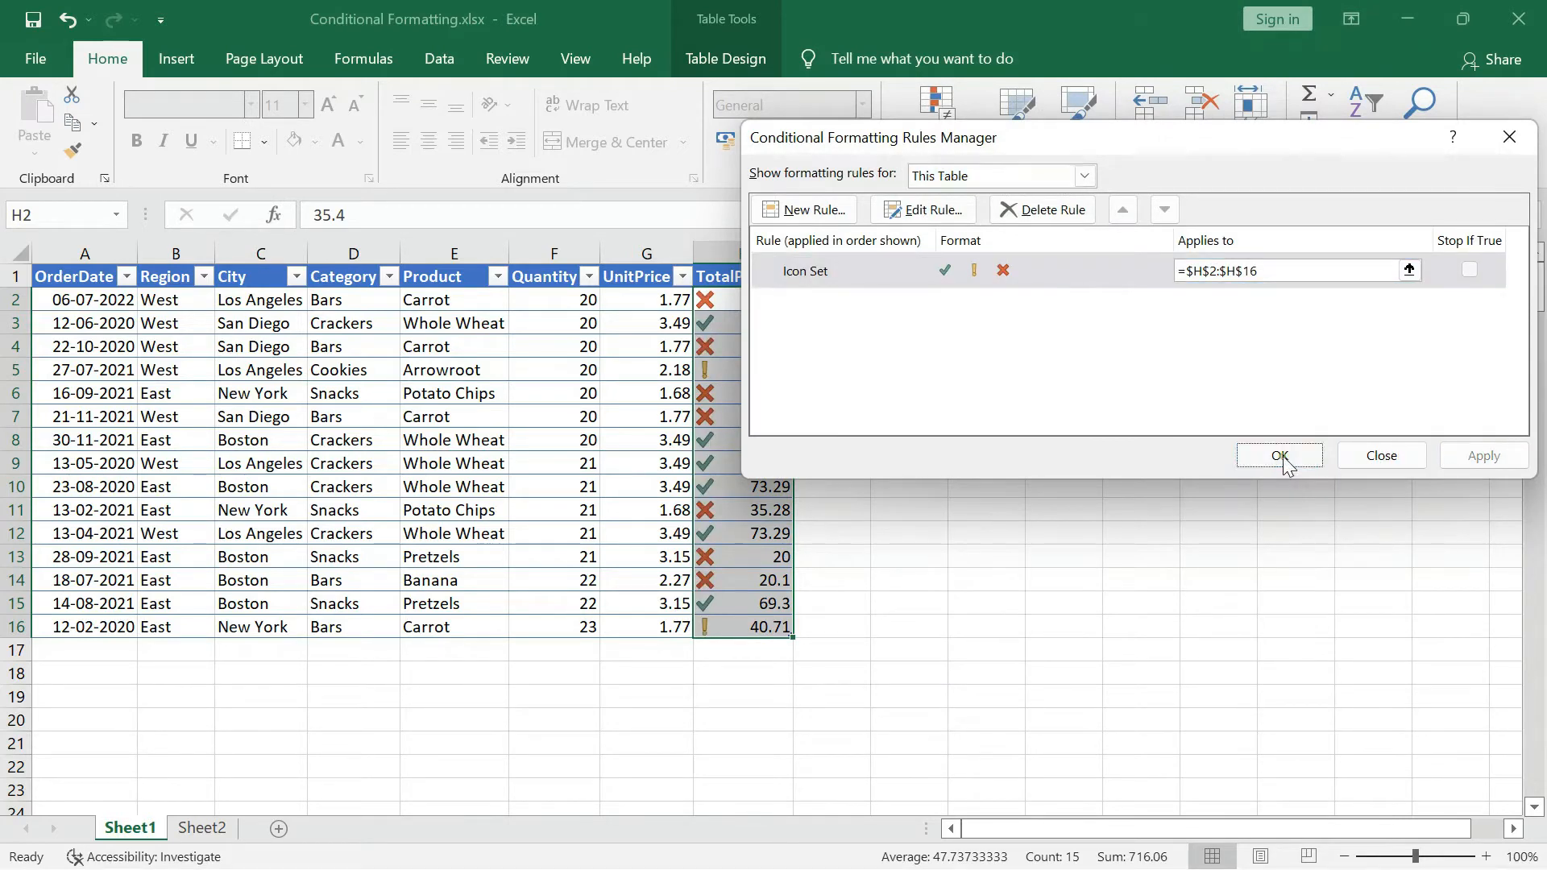
click(1280, 456)
click(1049, 466)
Examine the check mark, exclamation mark and cross icons against the TotalPrice values and their rows
drag(752, 295, 794, 626)
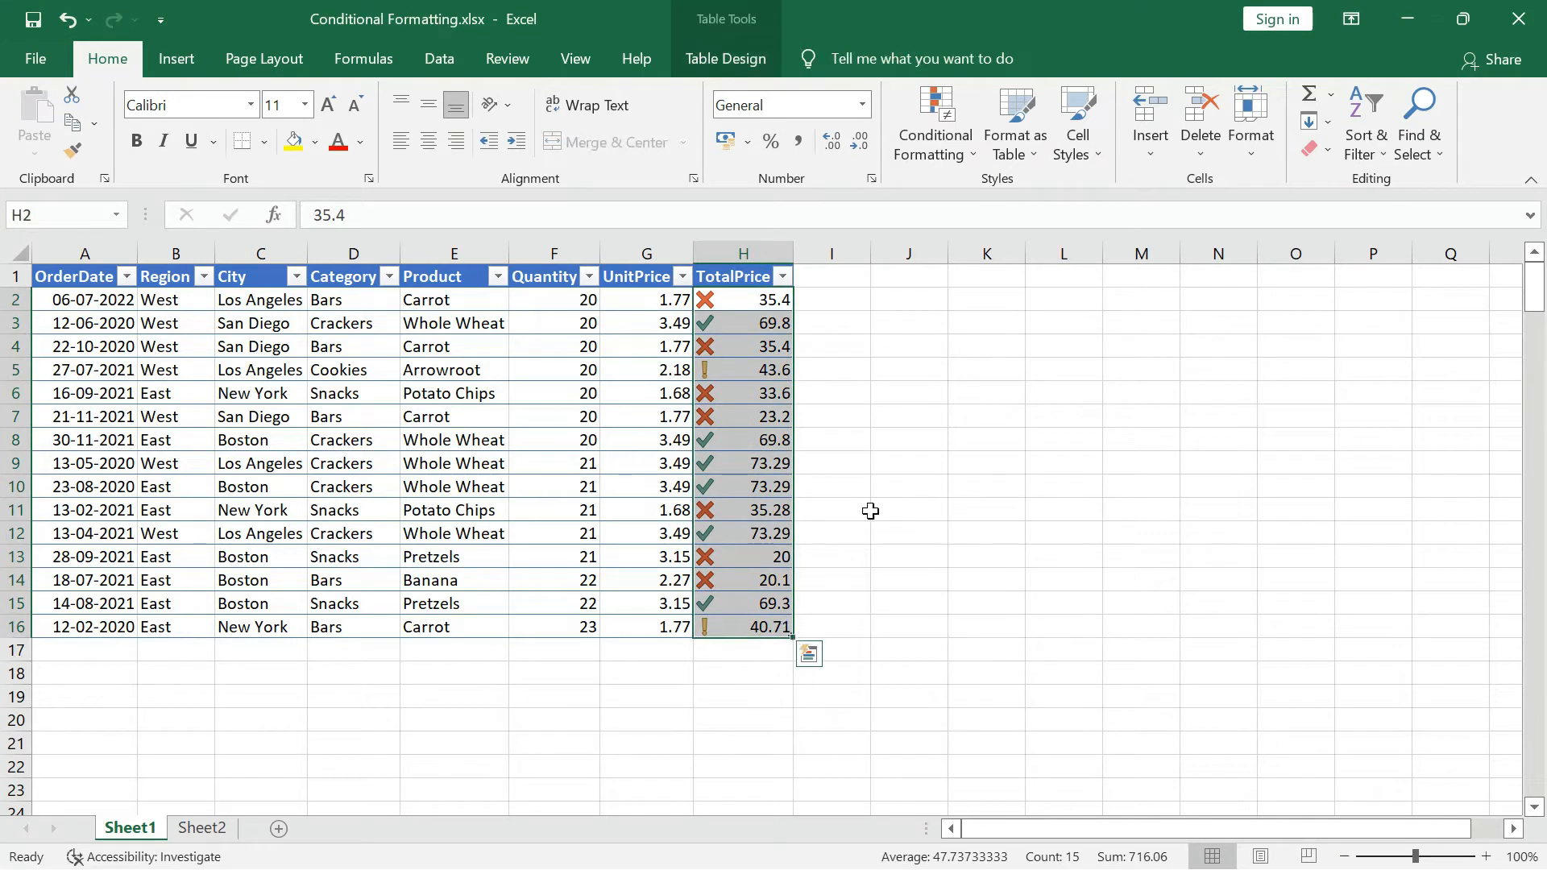
click(889, 487)
drag(779, 325, 48, 323)
drag(750, 342, 16, 355)
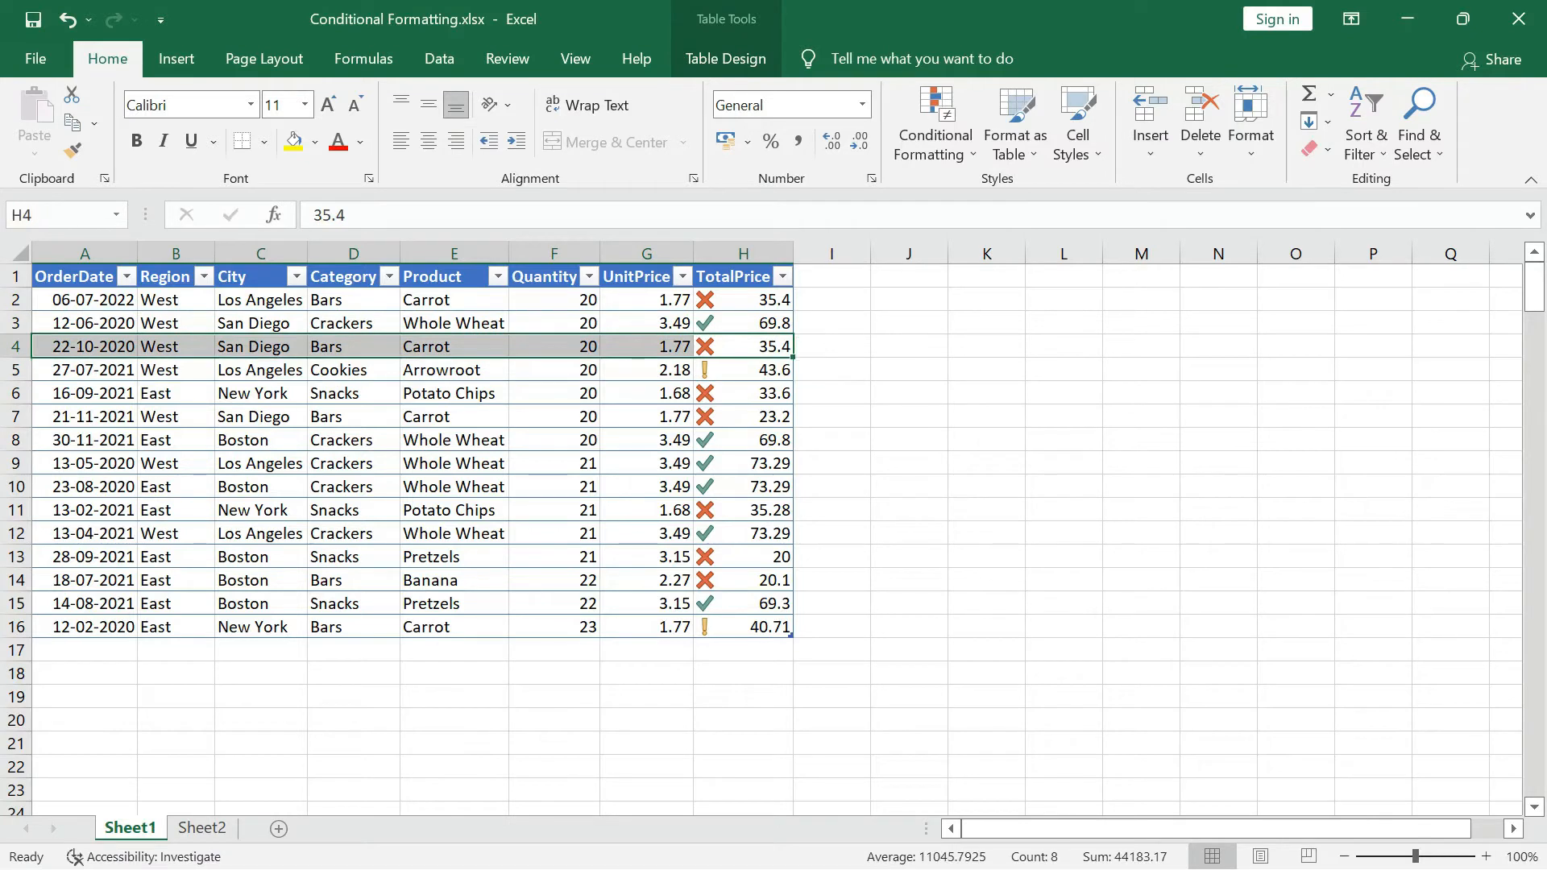
drag(746, 427, 758, 515)
drag(750, 371, 16, 369)
click(899, 395)
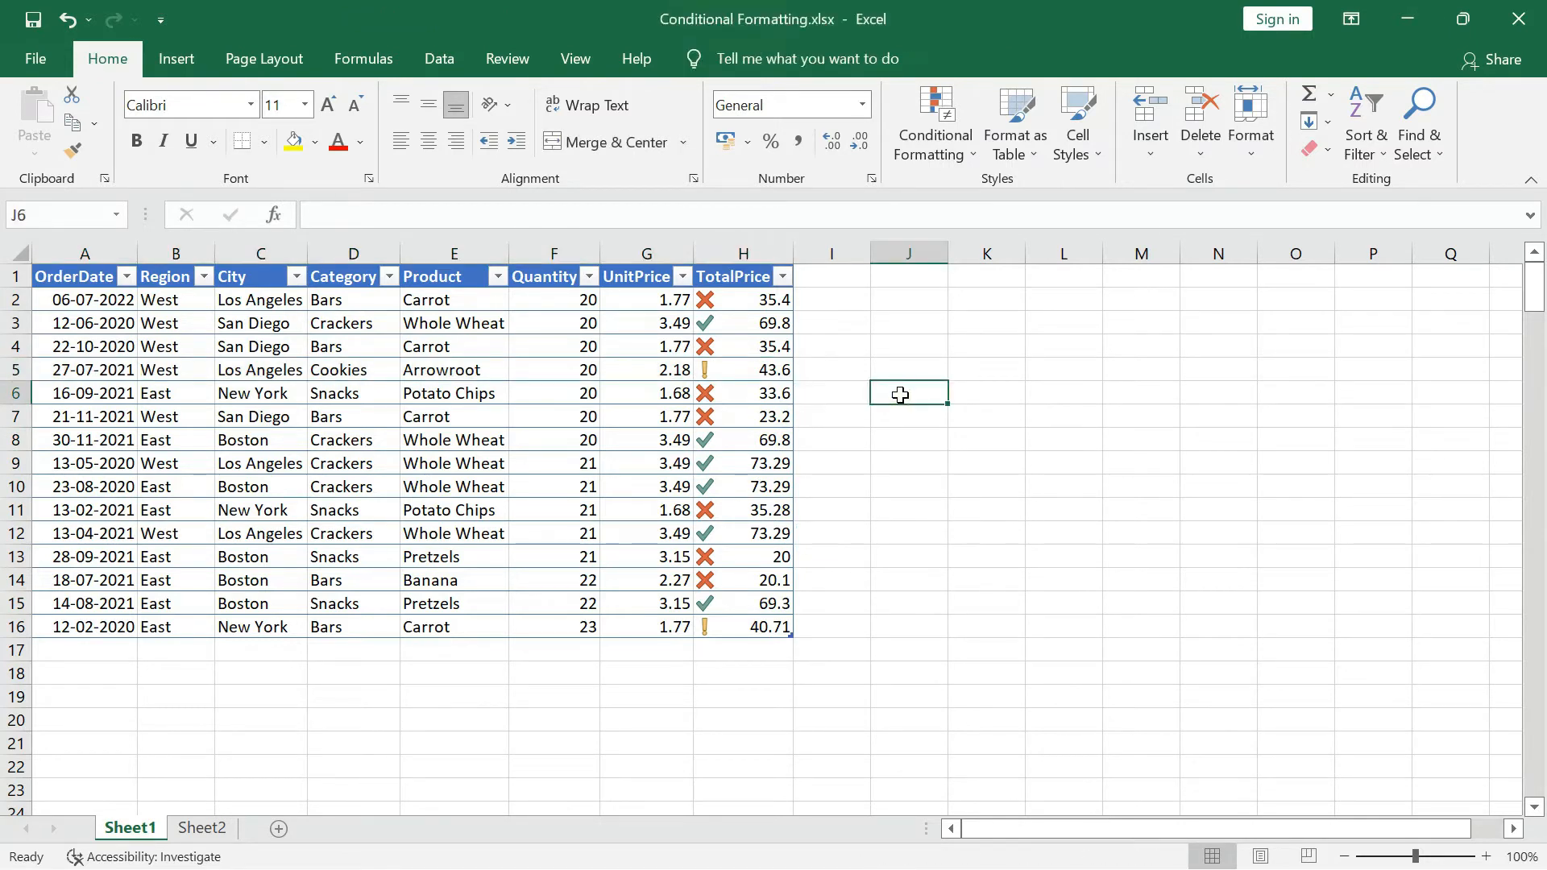
Select the TotalPrice values and view the available icon sets and the custom icon set rule settings without creating a rule
drag(747, 299, 753, 627)
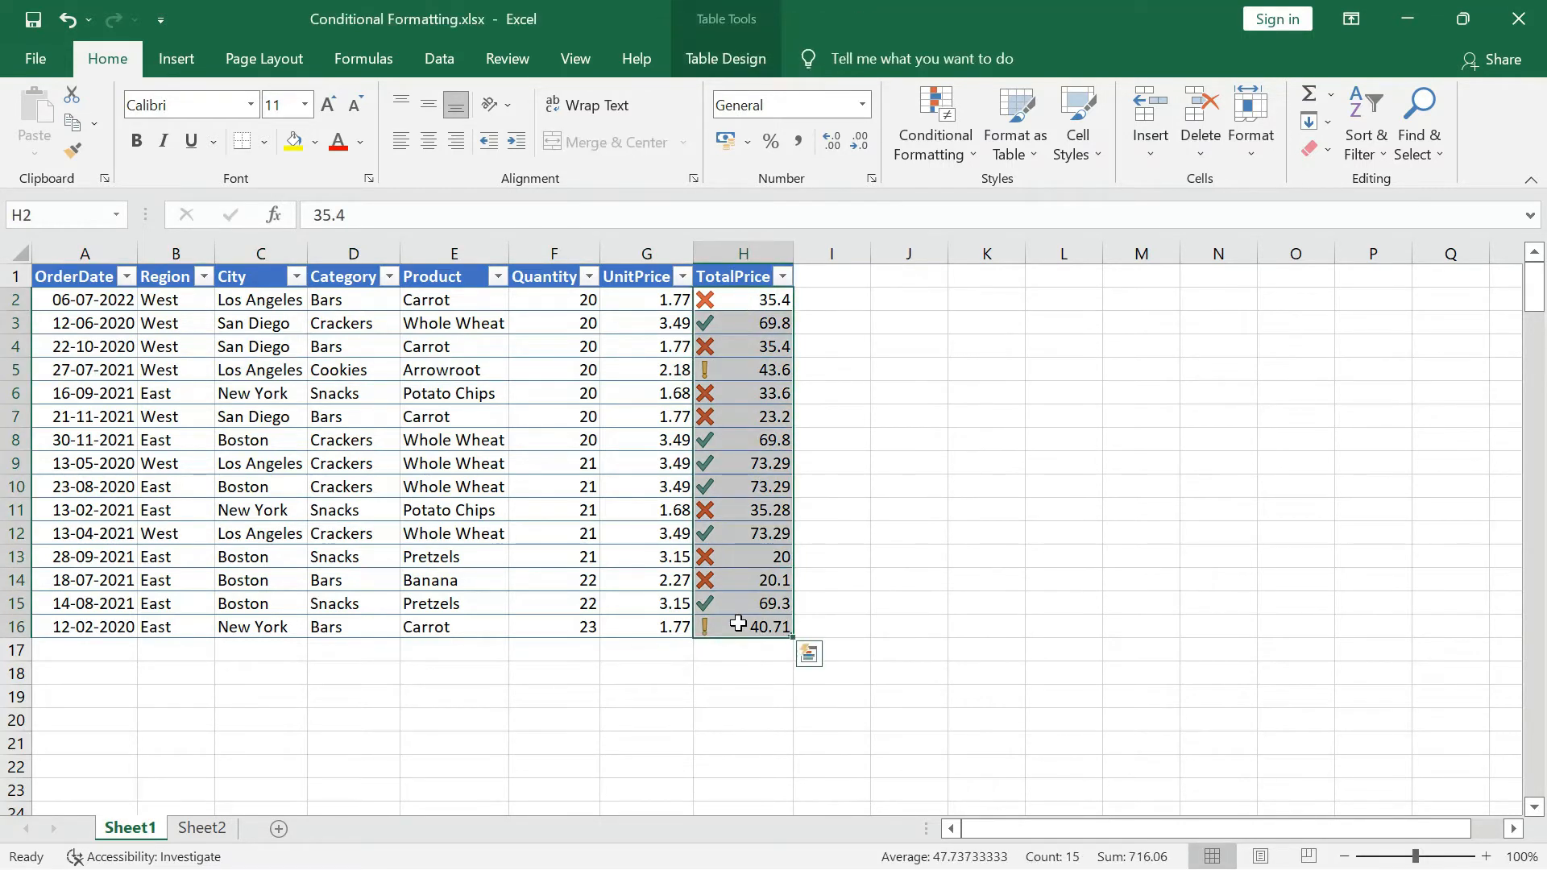
click(953, 129)
mouse_move(1054, 423)
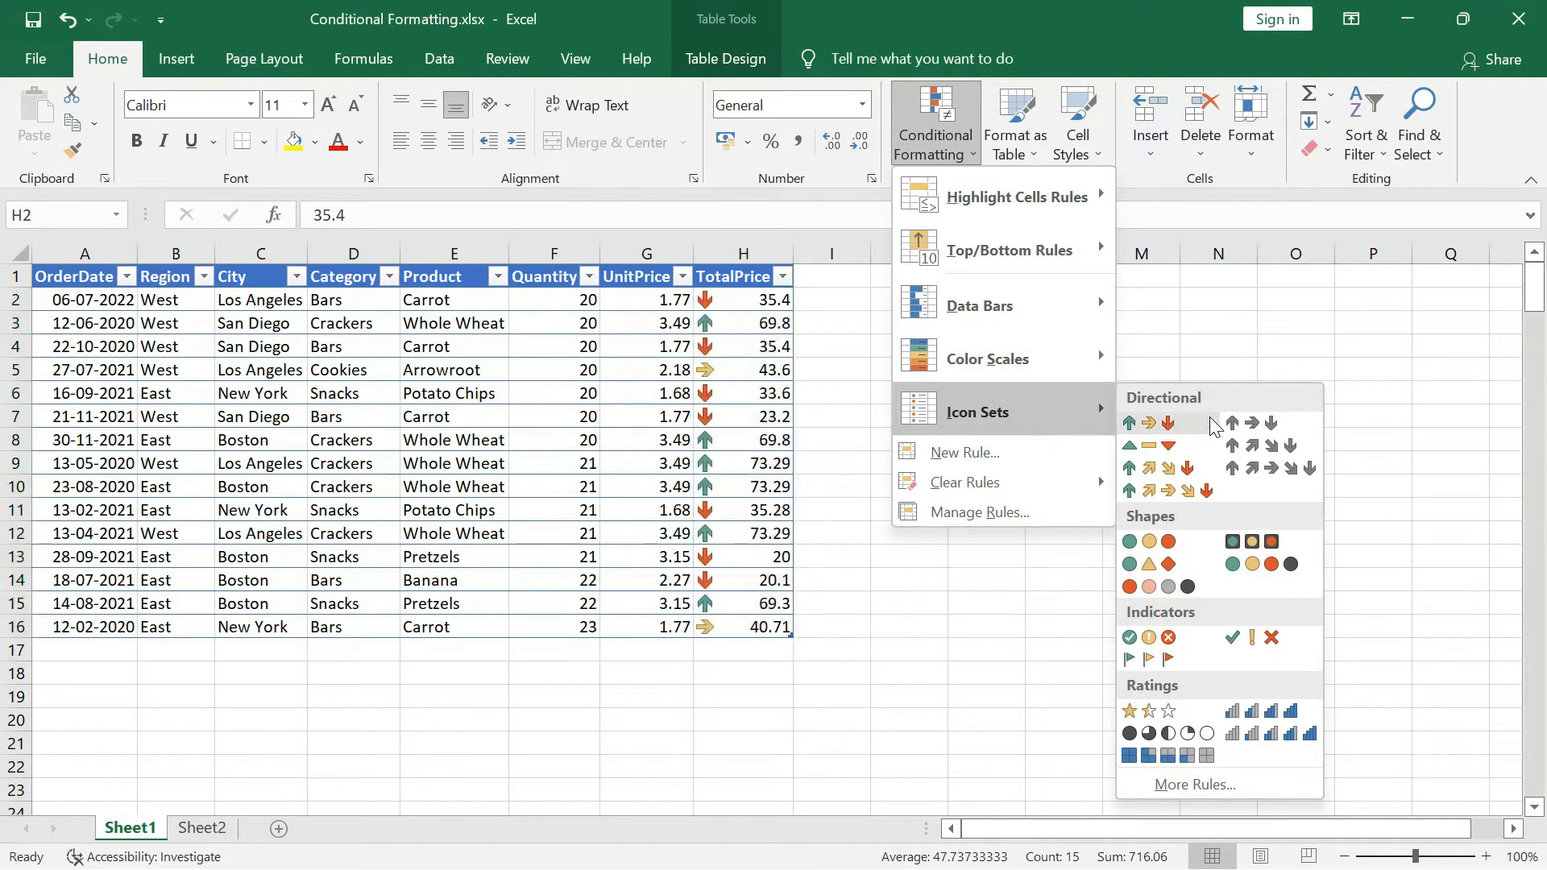
click(1071, 413)
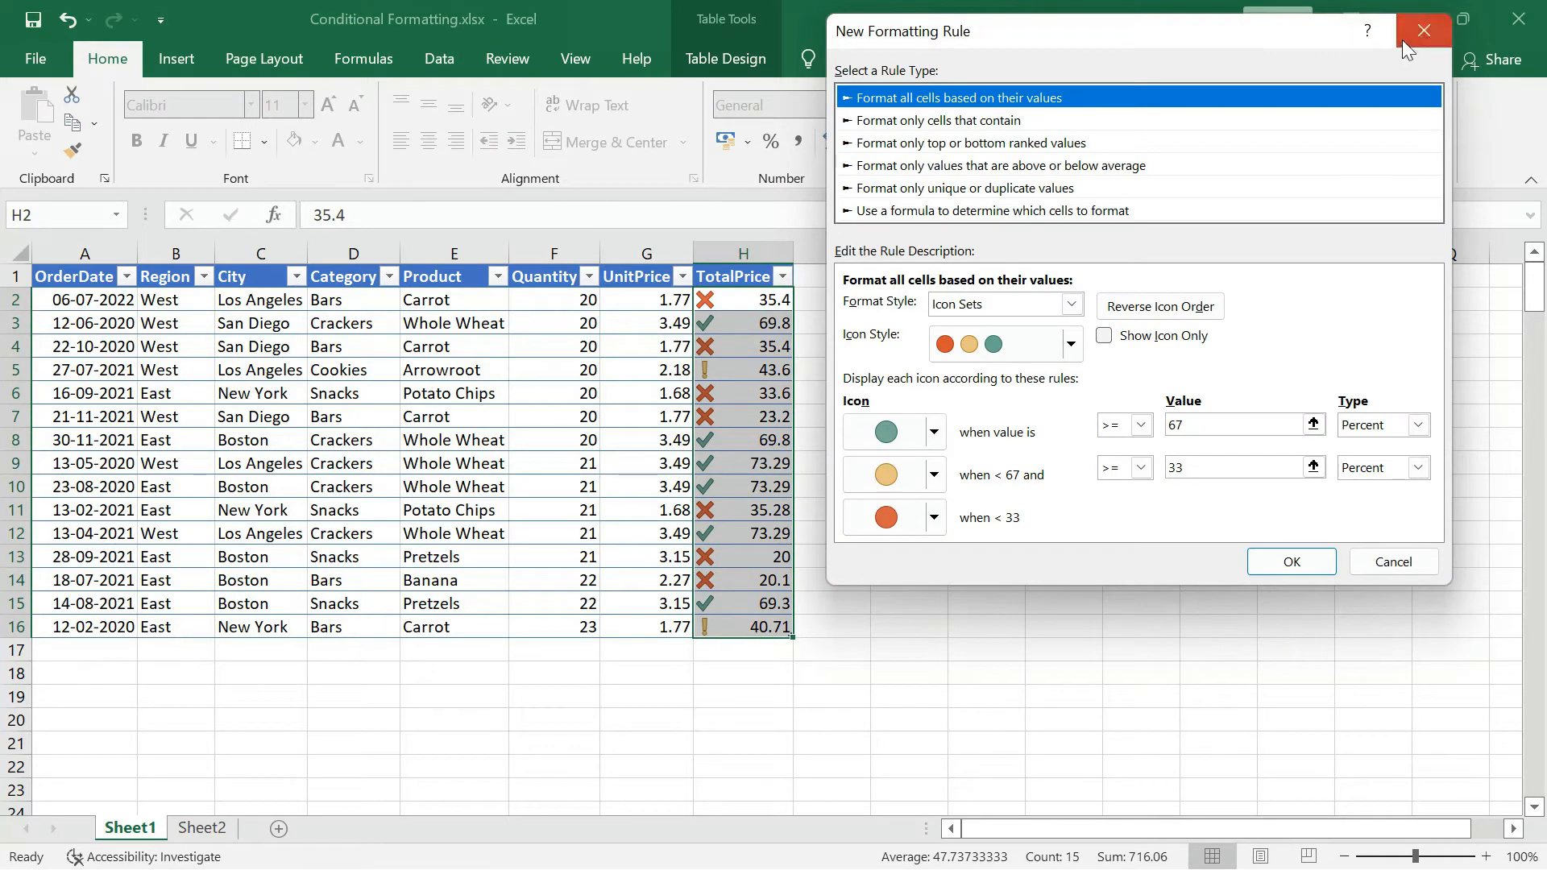
click(1423, 30)
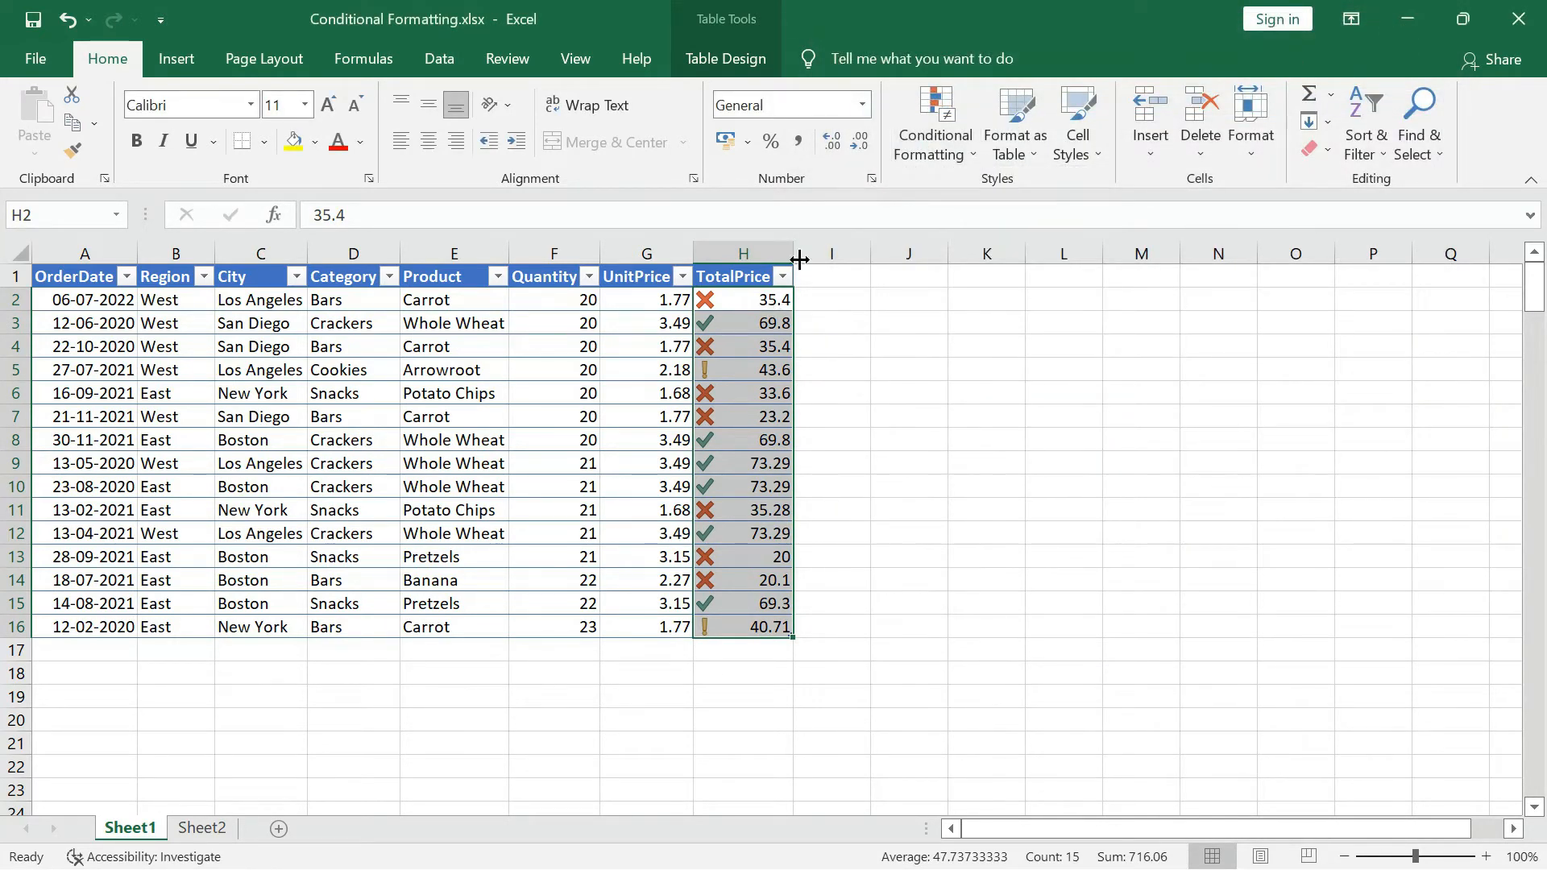
Clear the conditional formatting rules from the selected TotalPrice cells
click(962, 150)
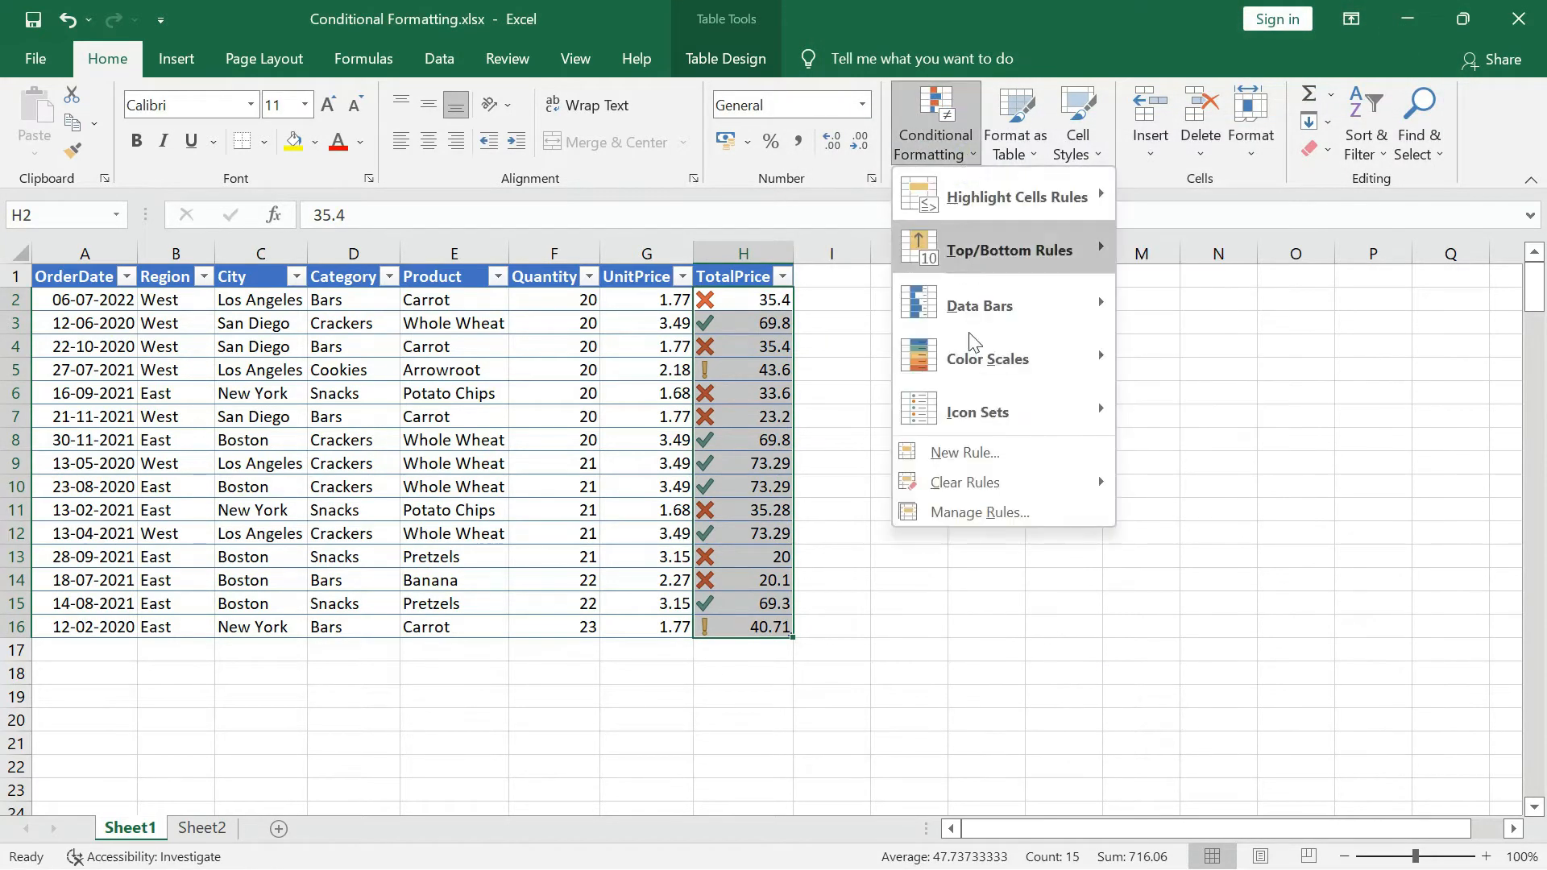
mouse_move(1007, 484)
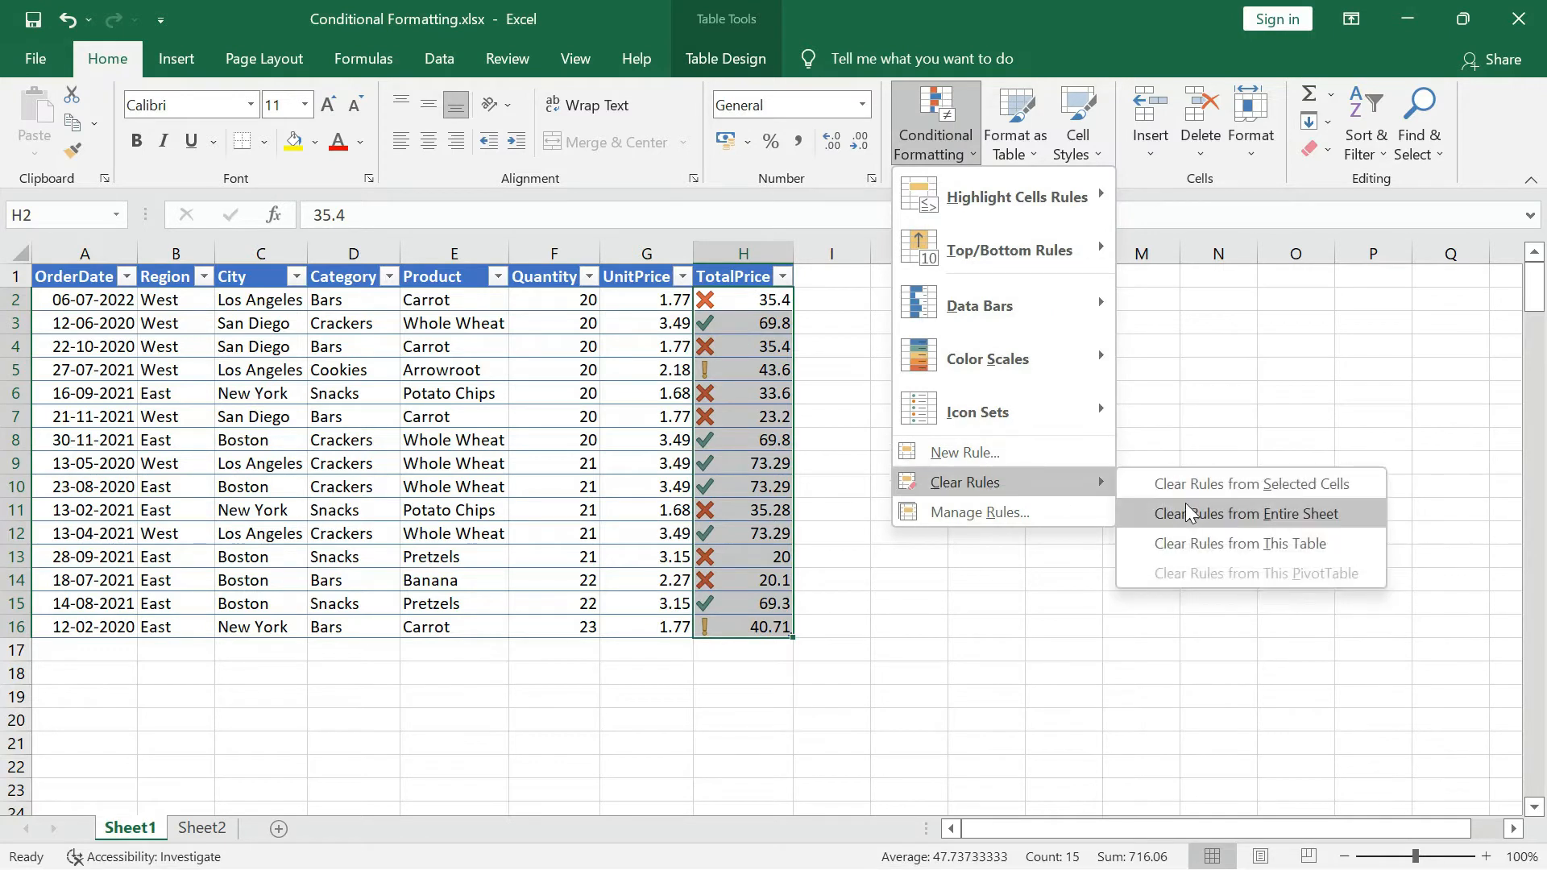
click(1251, 486)
Open the Conditional Formatting Rules Manager for the selected TotalPrice cells and start a new rule
click(952, 137)
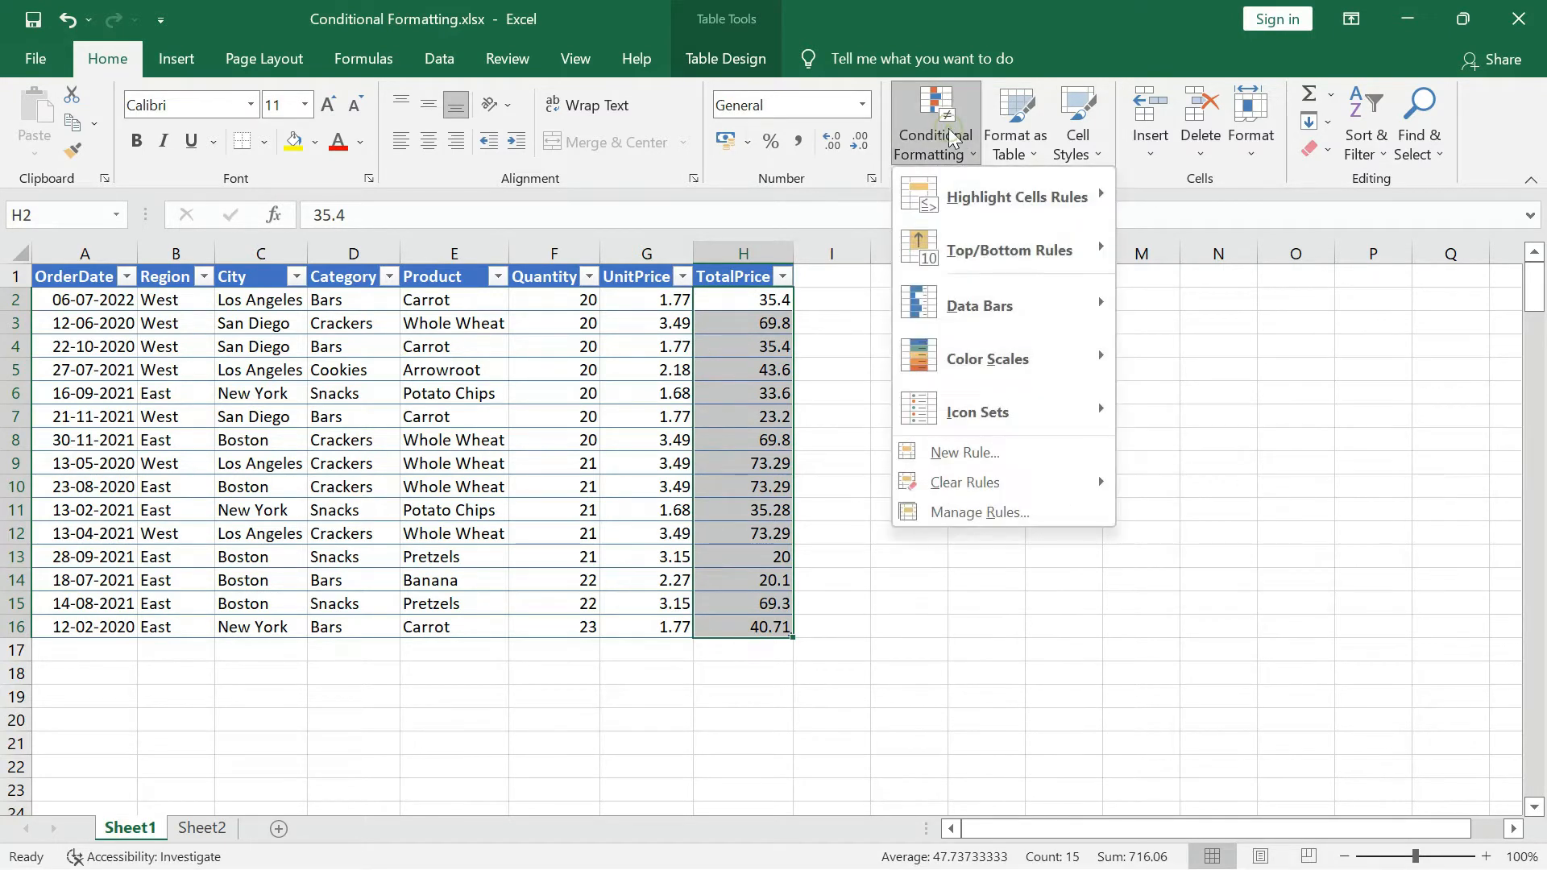
click(976, 511)
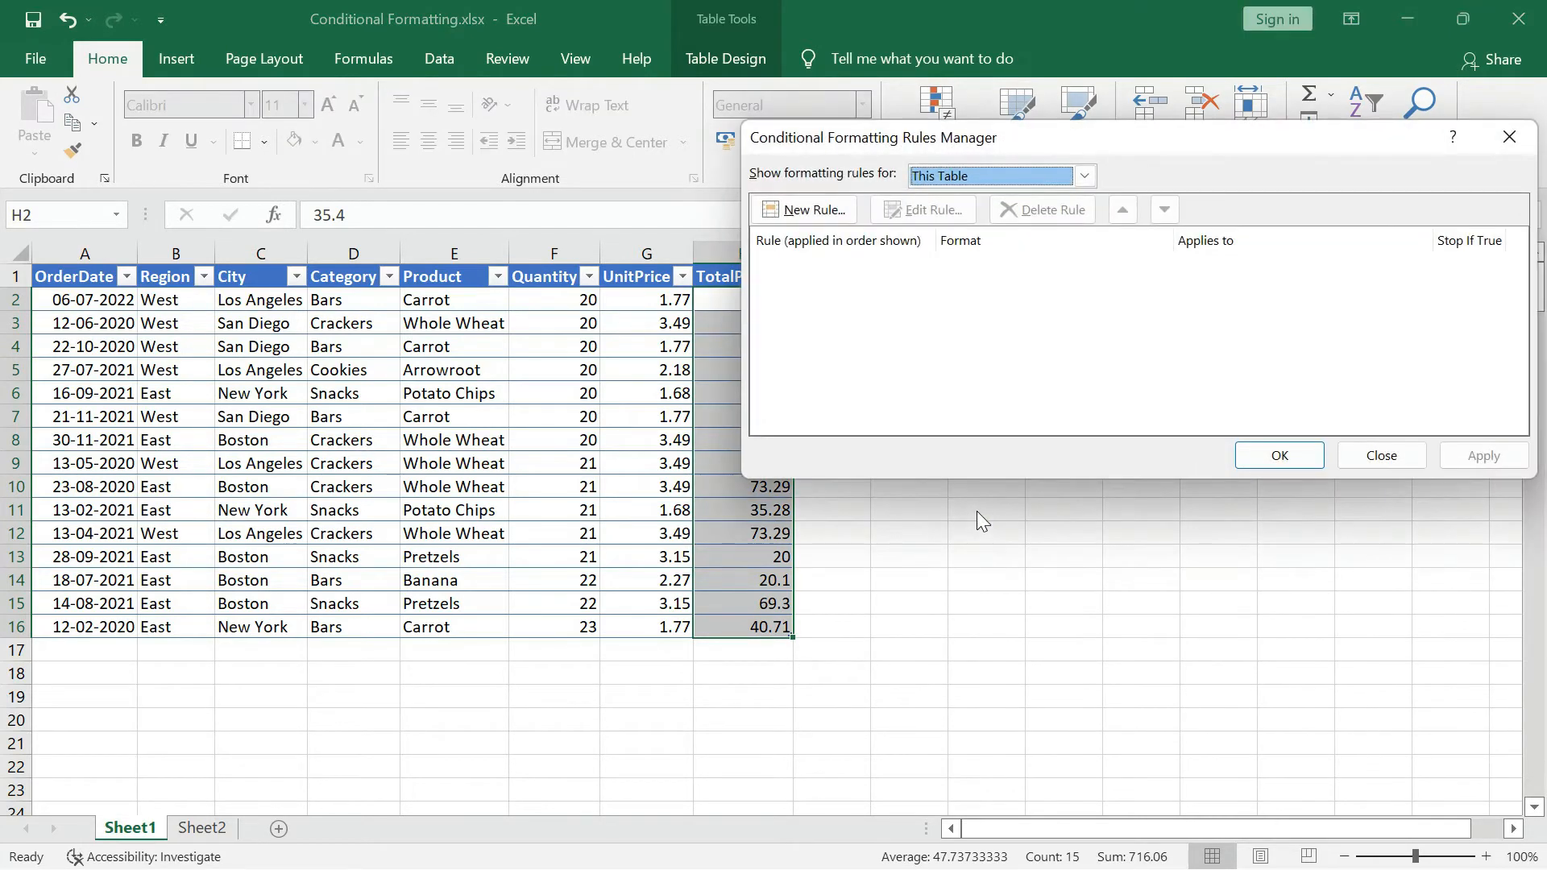
drag(1211, 137, 1109, 239)
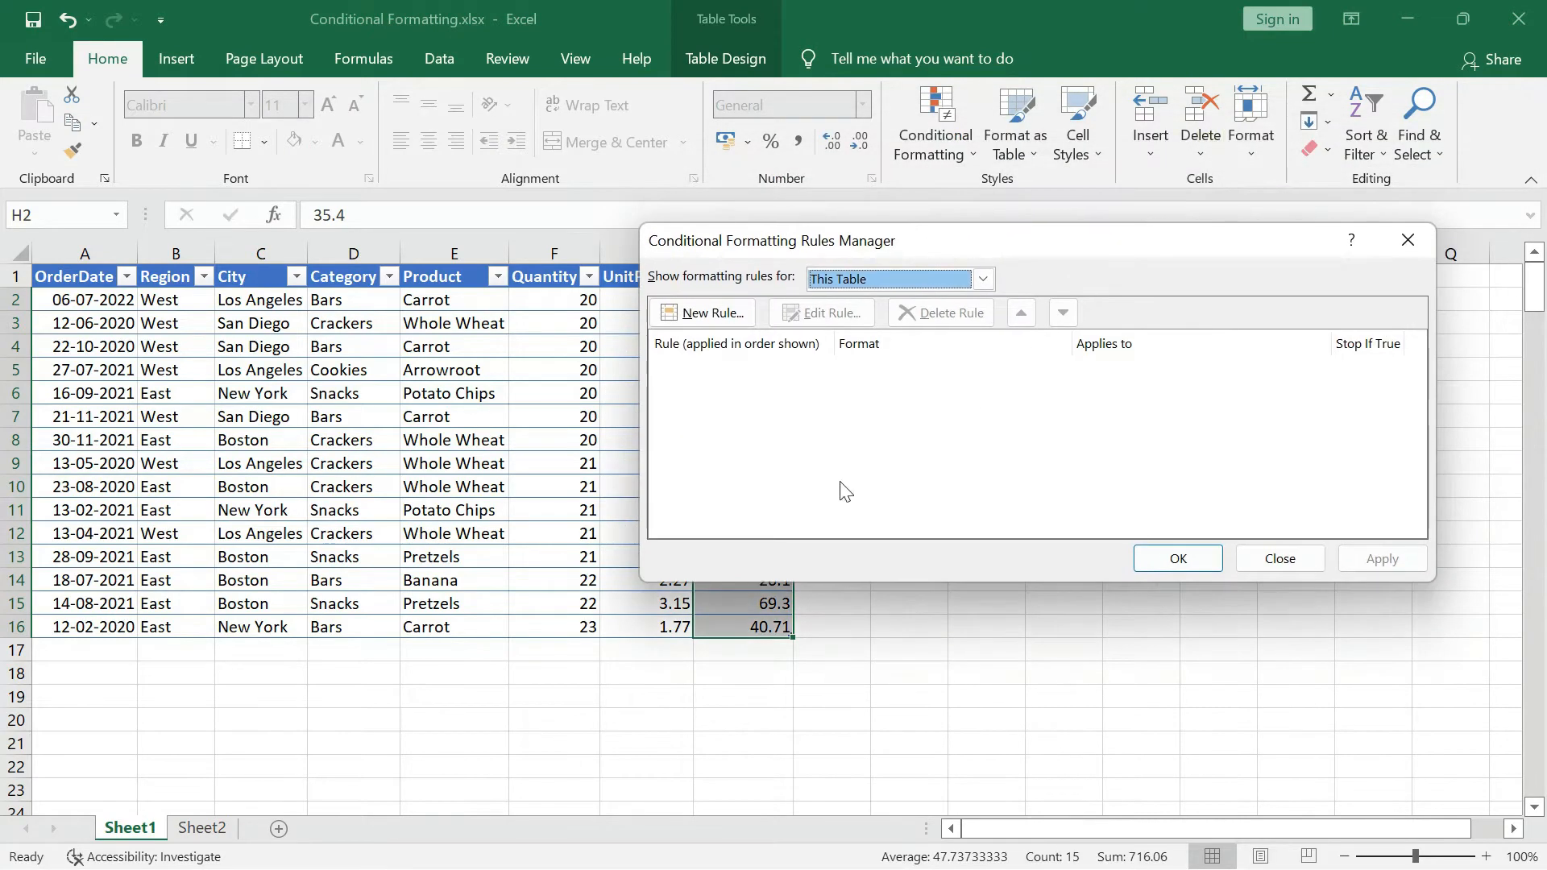
drag(975, 256, 1157, 256)
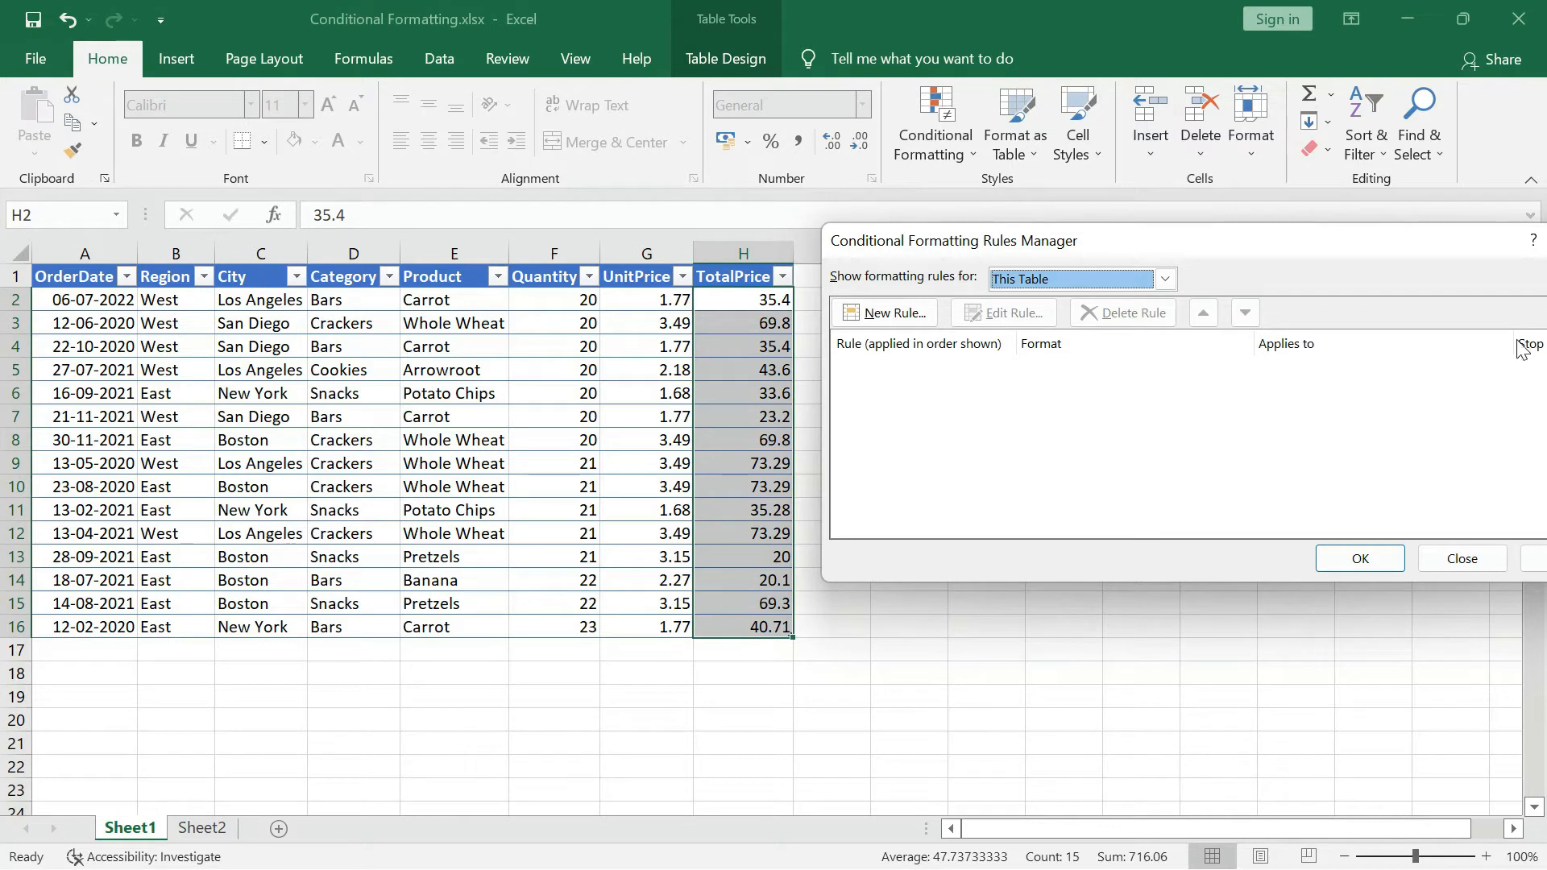
drag(1408, 254, 1248, 269)
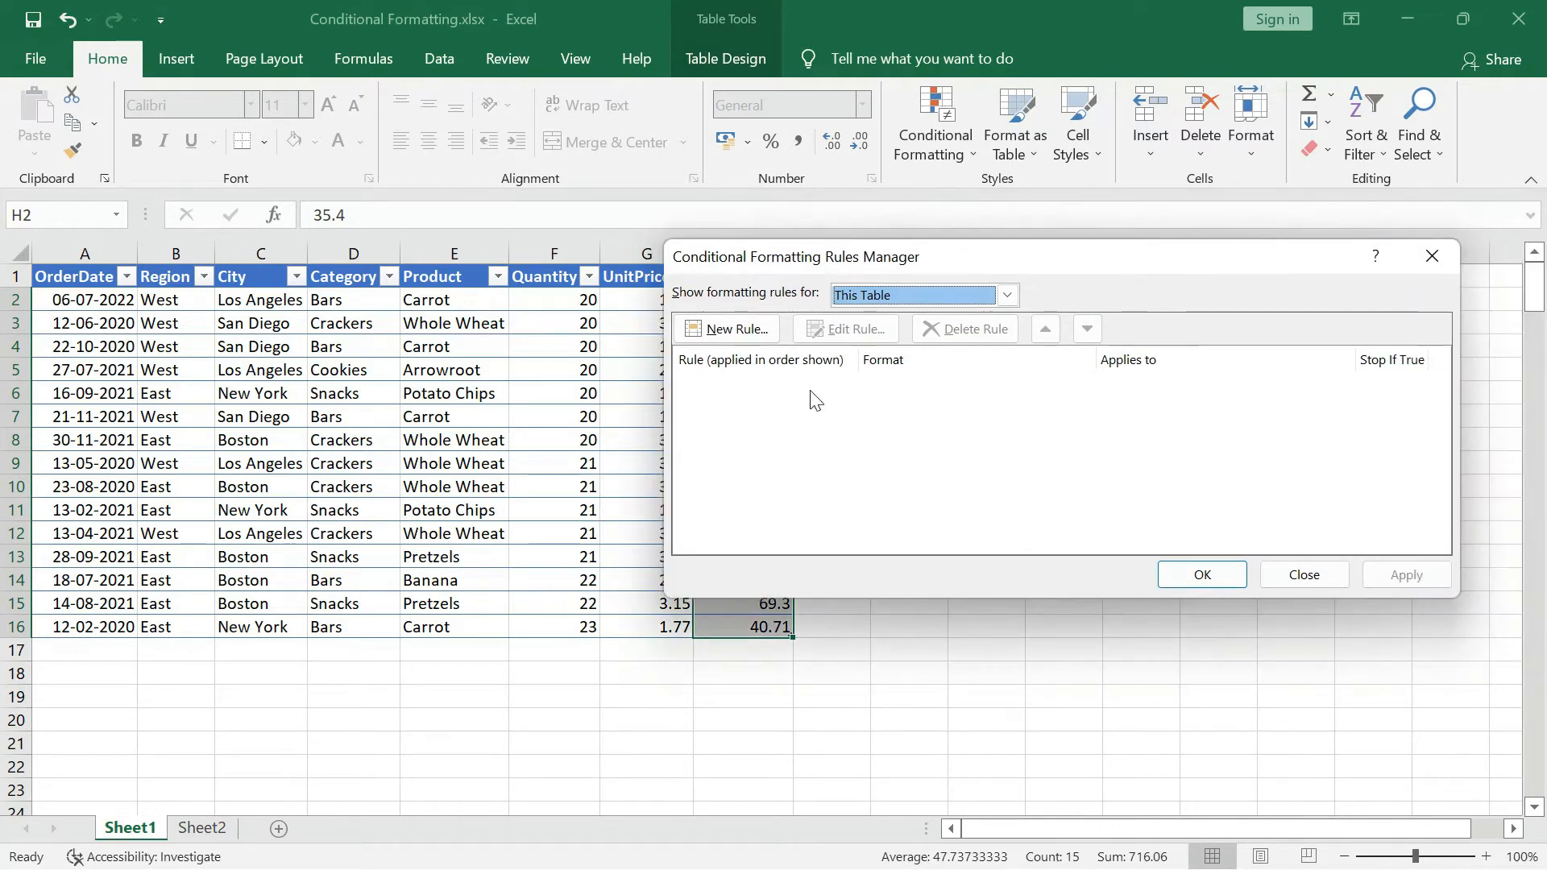
click(725, 331)
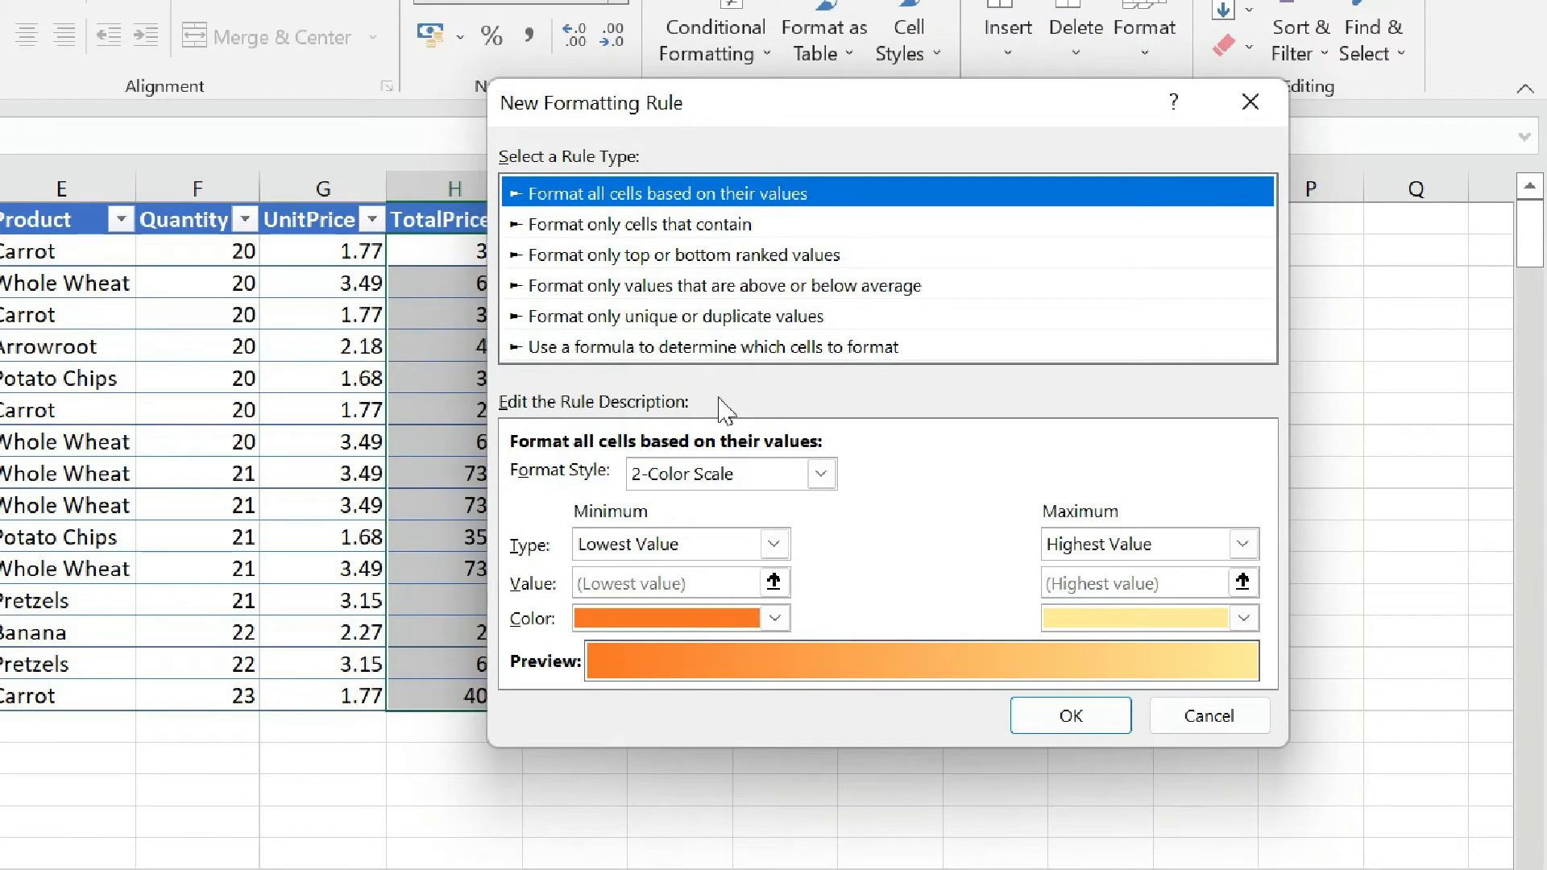
Set the new rule's format style to Data Bar and enable Show Bar Only
click(820, 474)
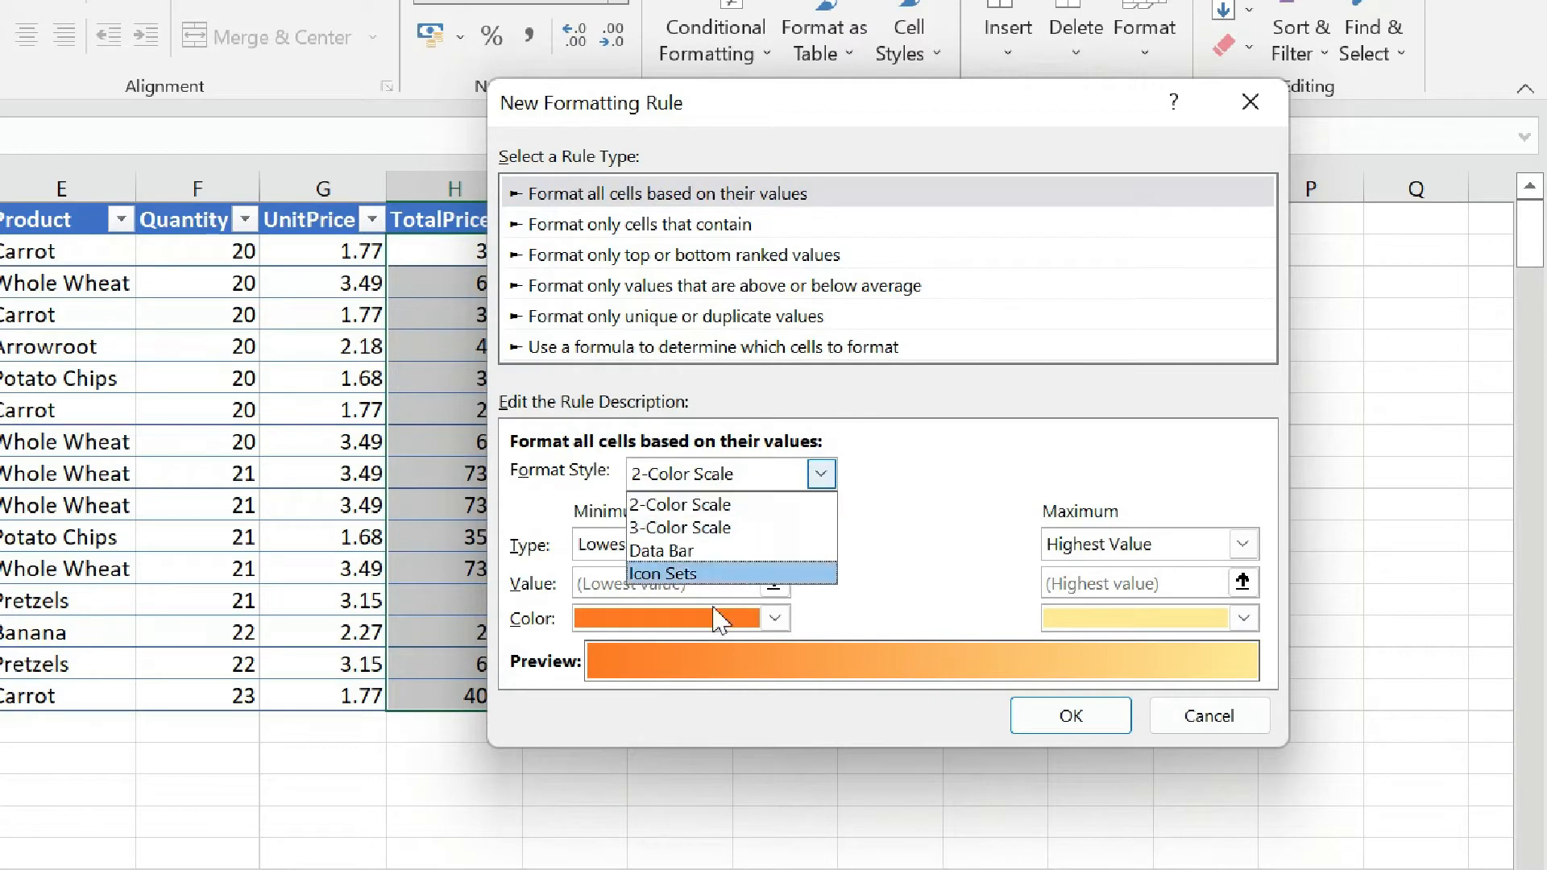
click(693, 527)
click(767, 485)
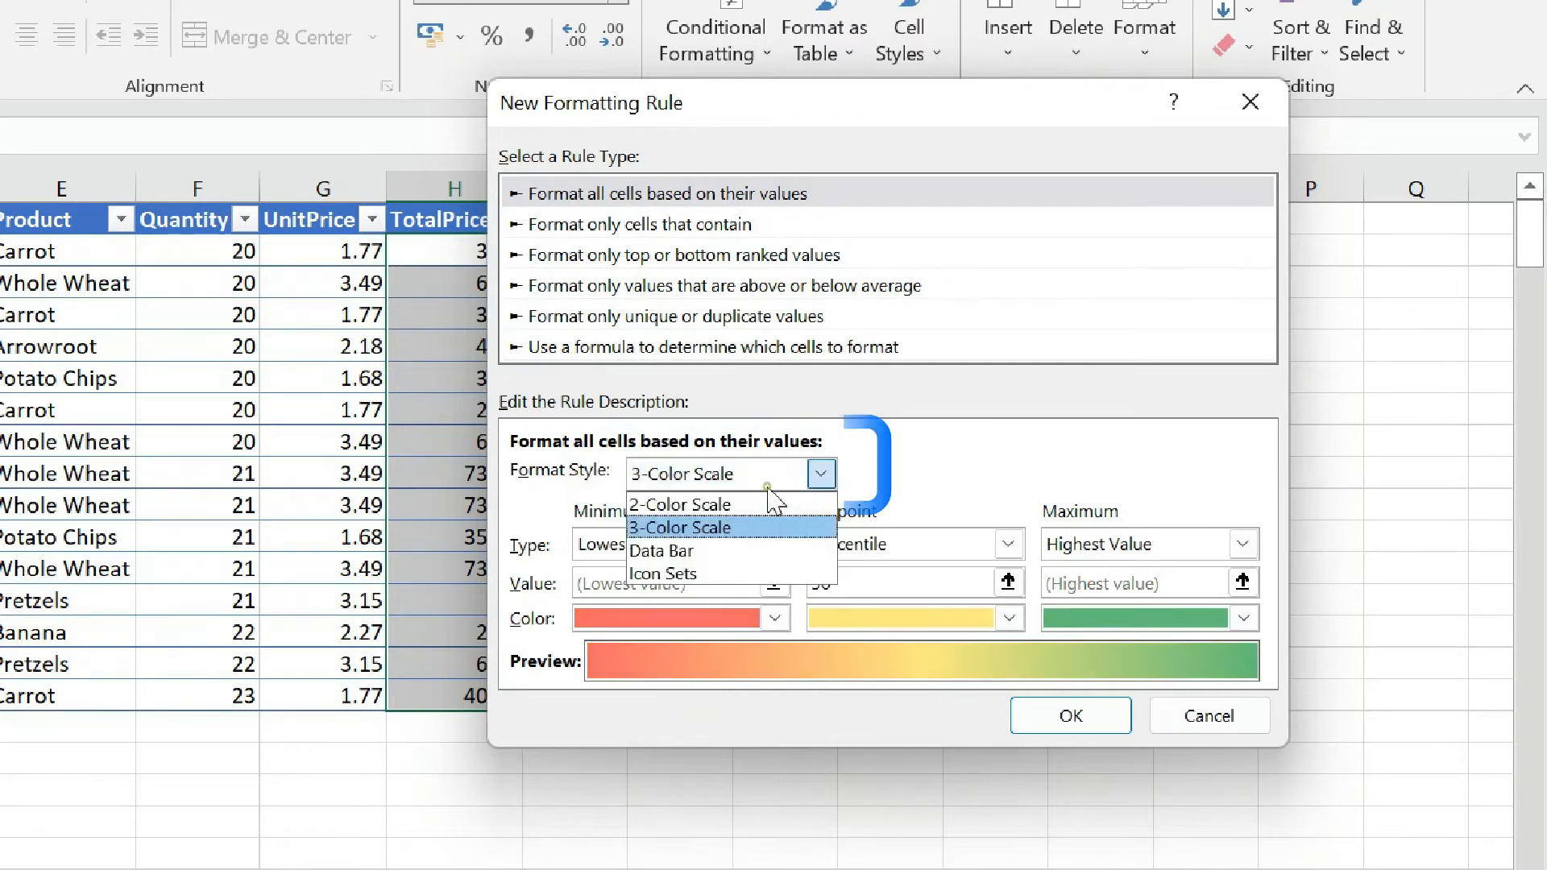
click(766, 550)
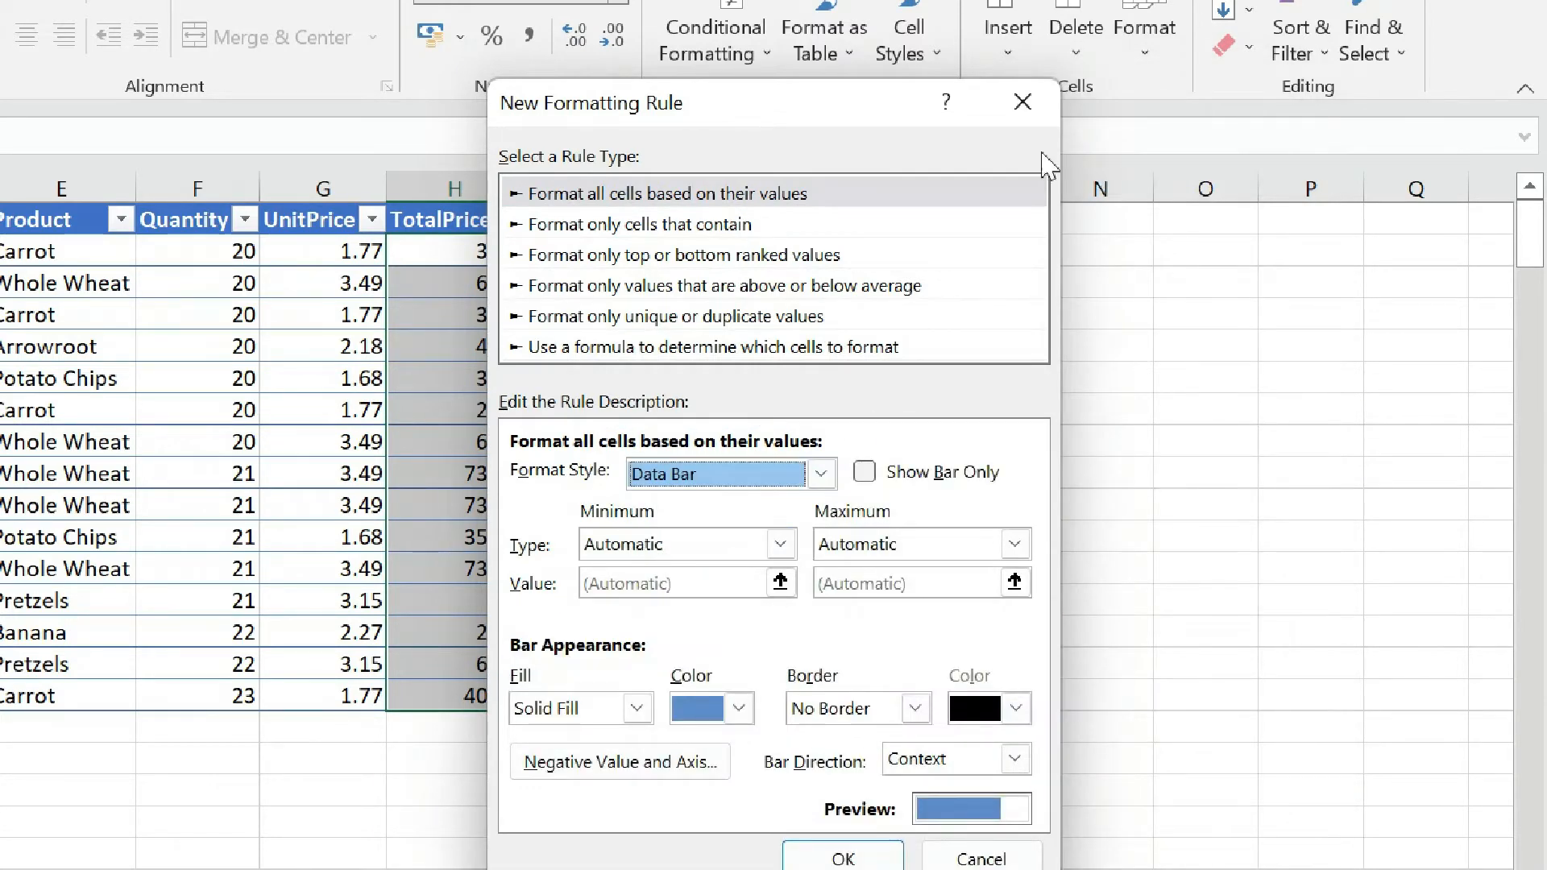
drag(805, 111, 994, 57)
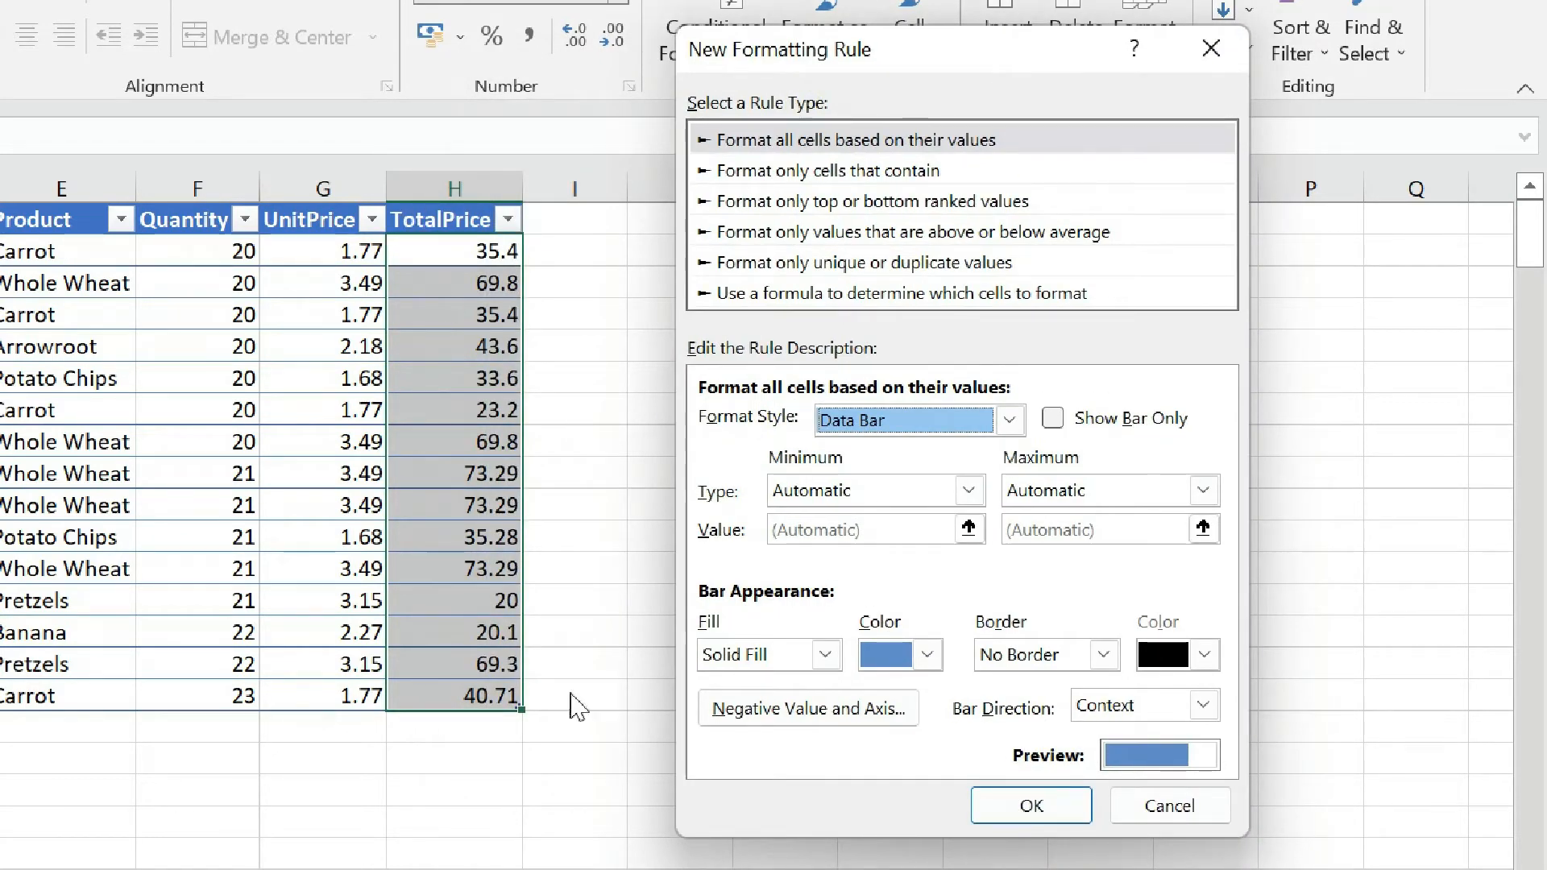
click(1051, 420)
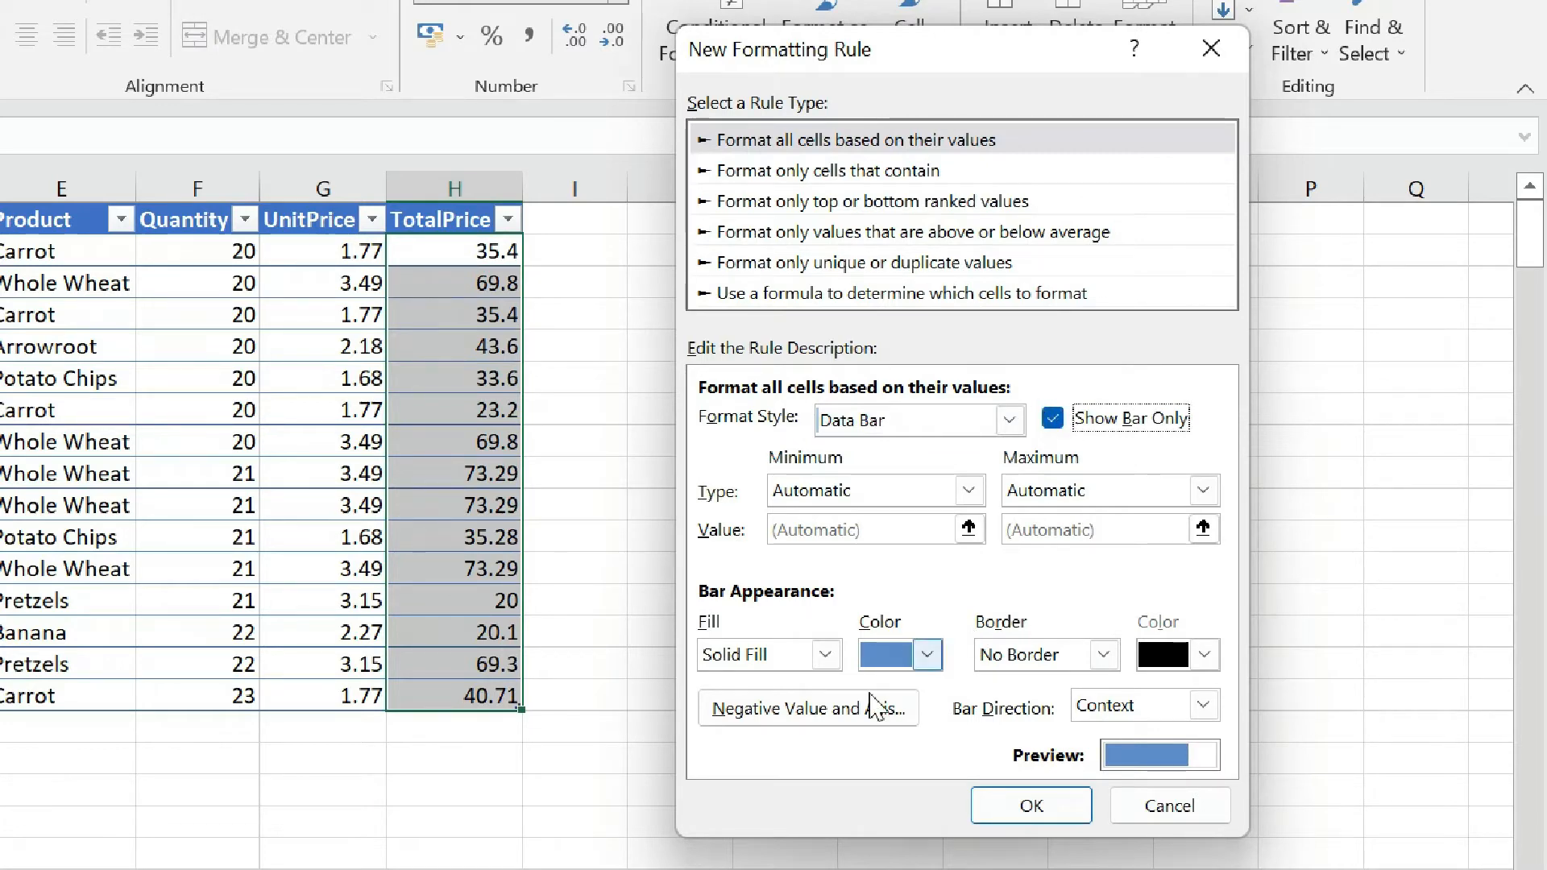
Confirm the data bar rule, apply it to the TotalPrice cells and close the Rules Manager
click(1062, 822)
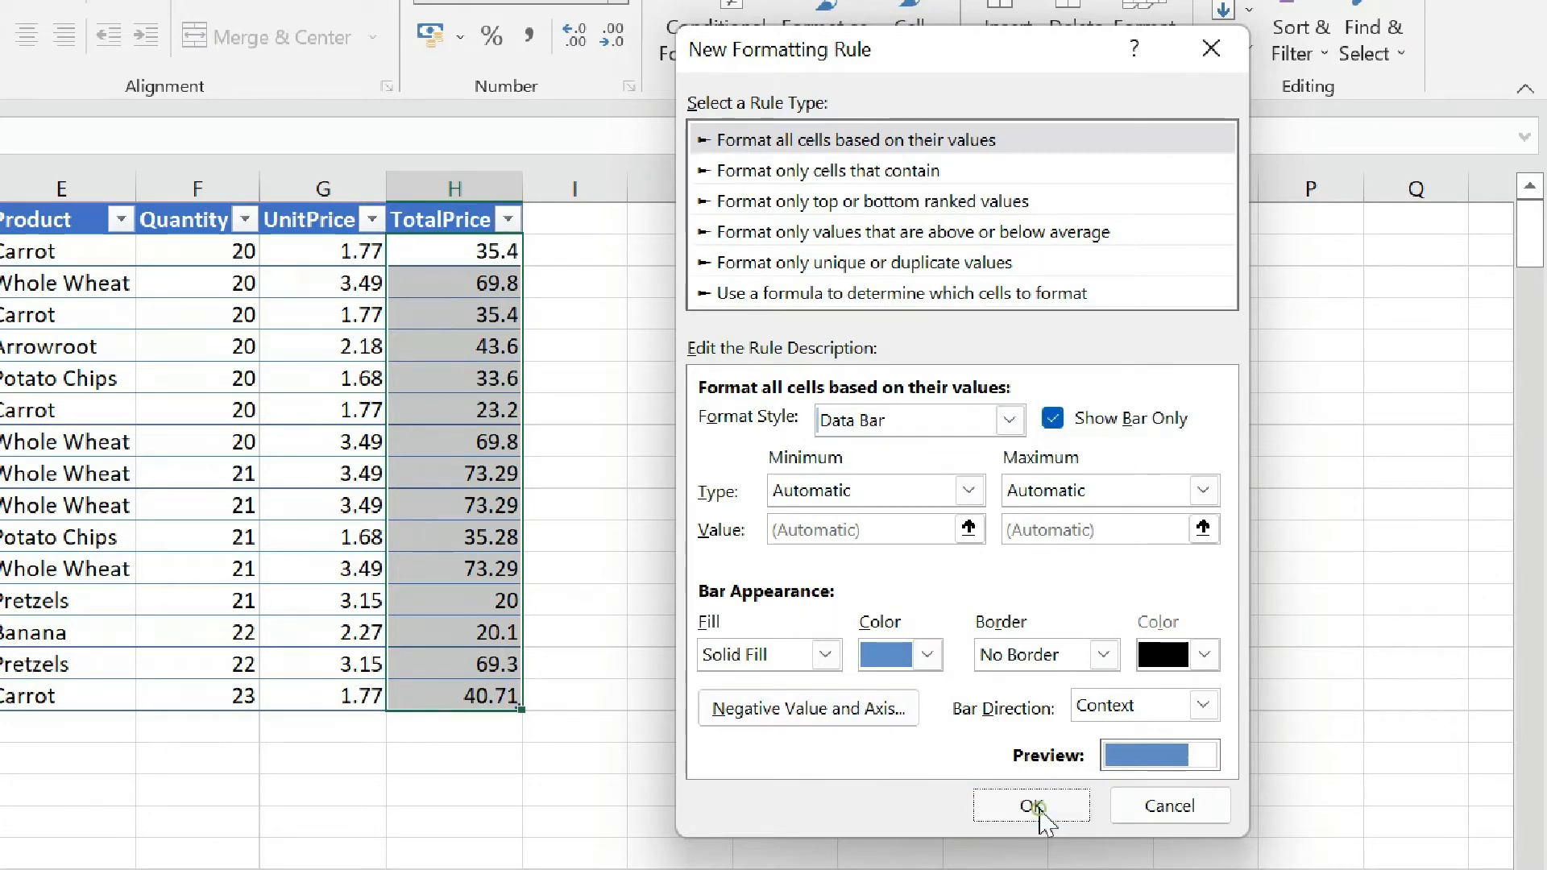
click(1338, 616)
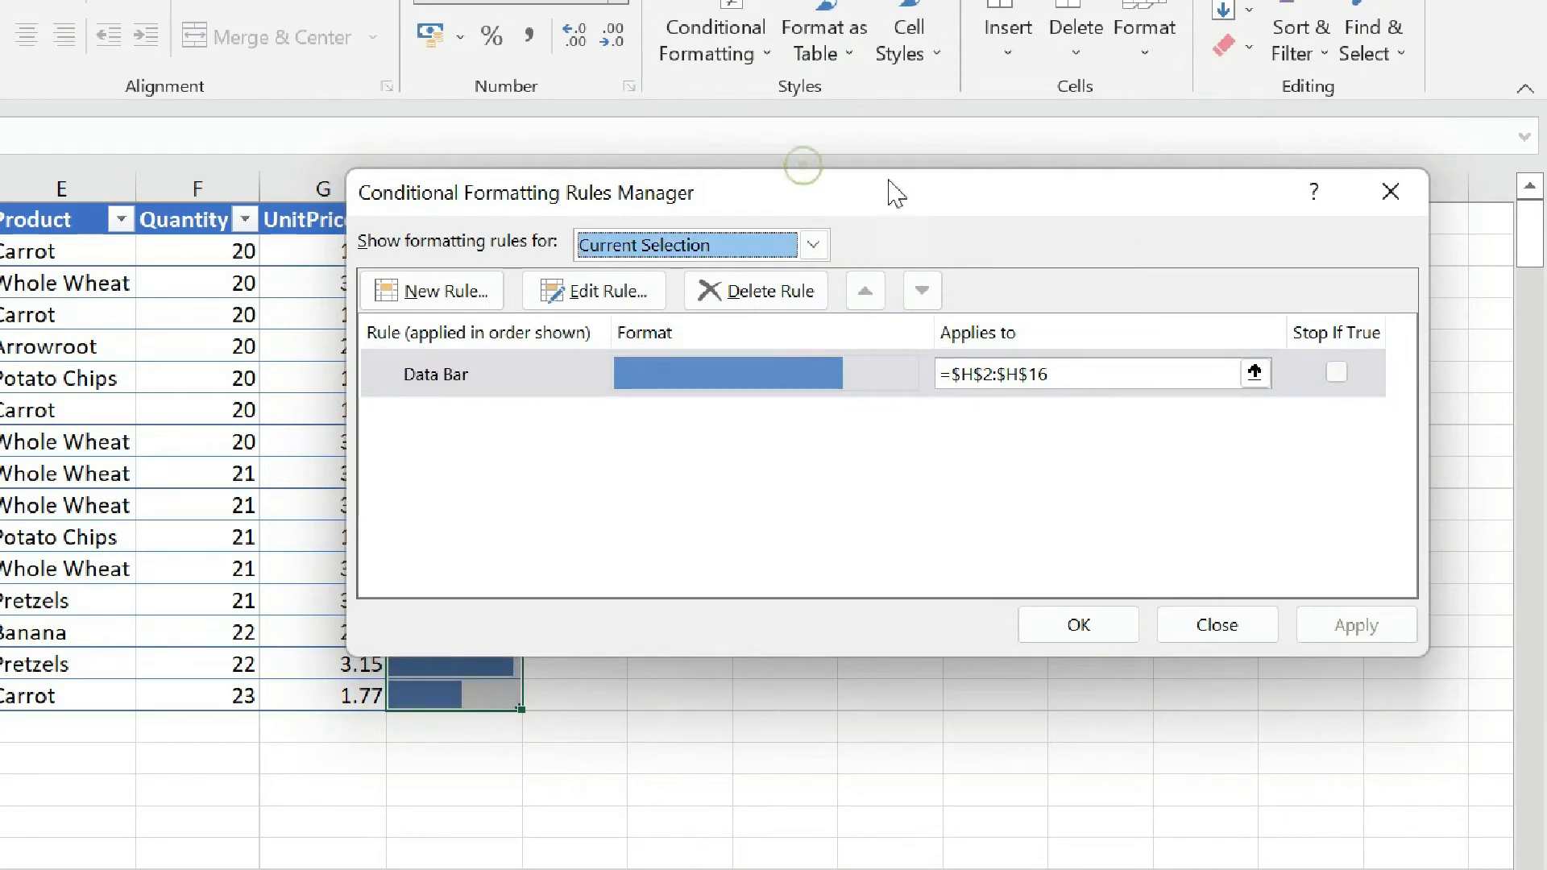
drag(894, 193, 1126, 59)
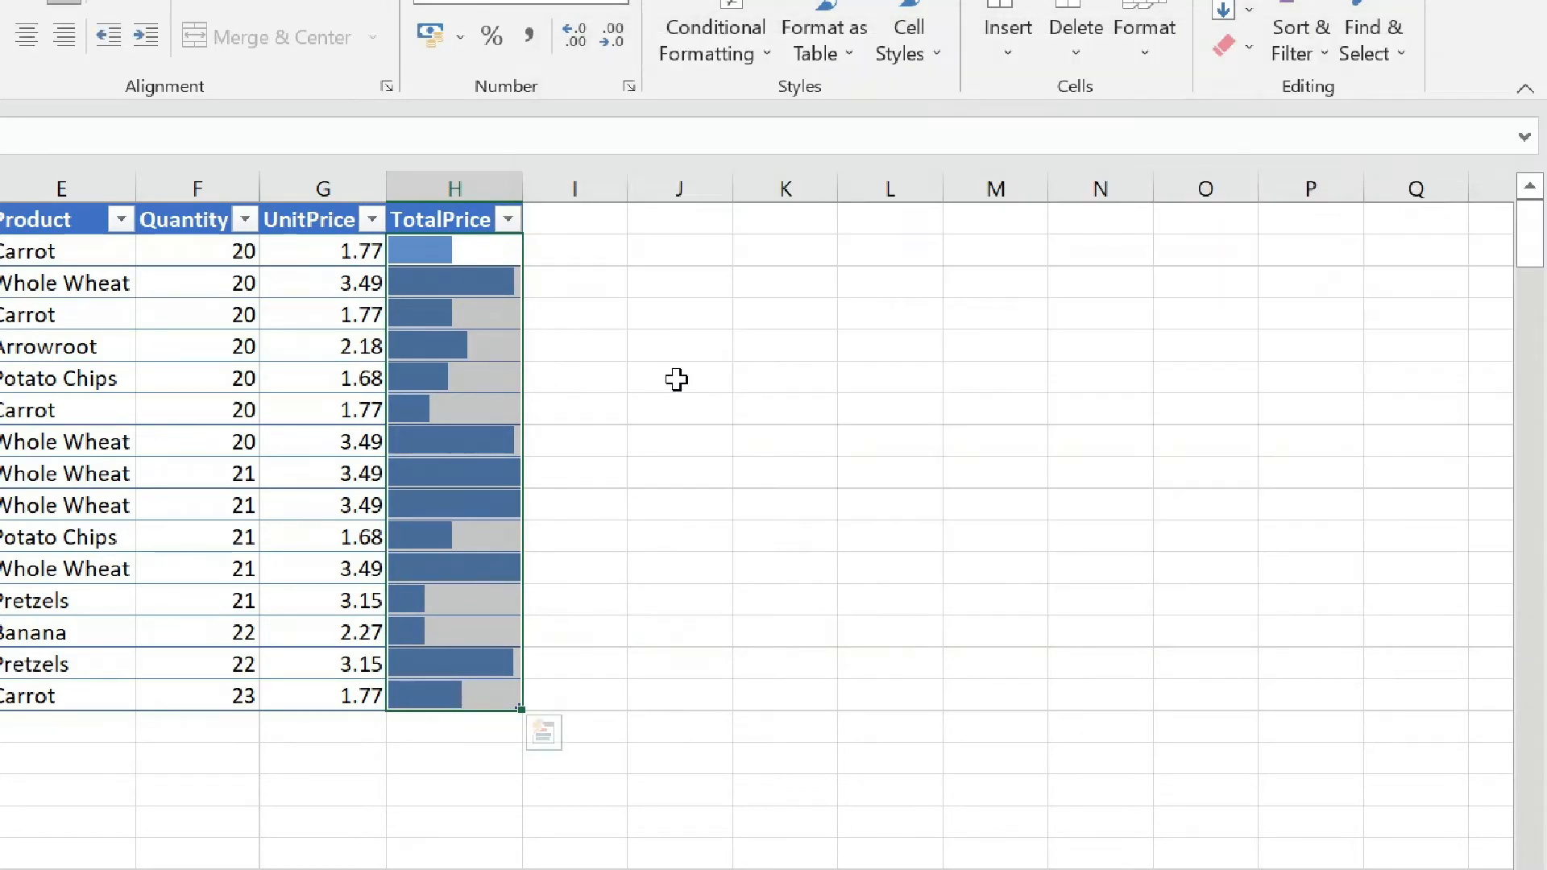
click(677, 379)
Select the TotalPrice values and clear the data bar rule from them
drag(501, 256, 466, 696)
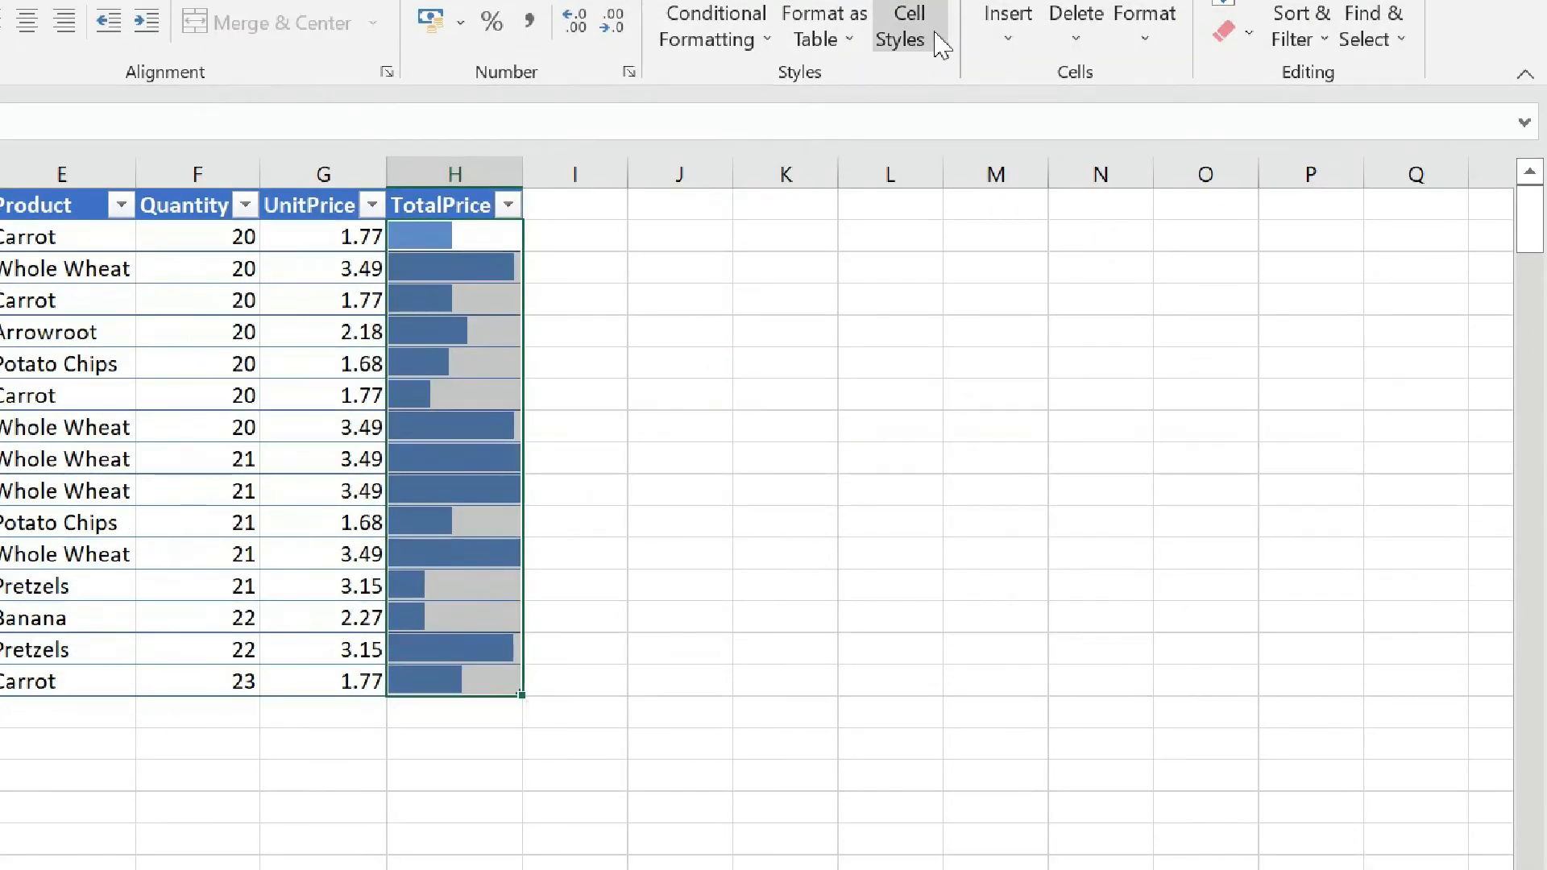
click(749, 37)
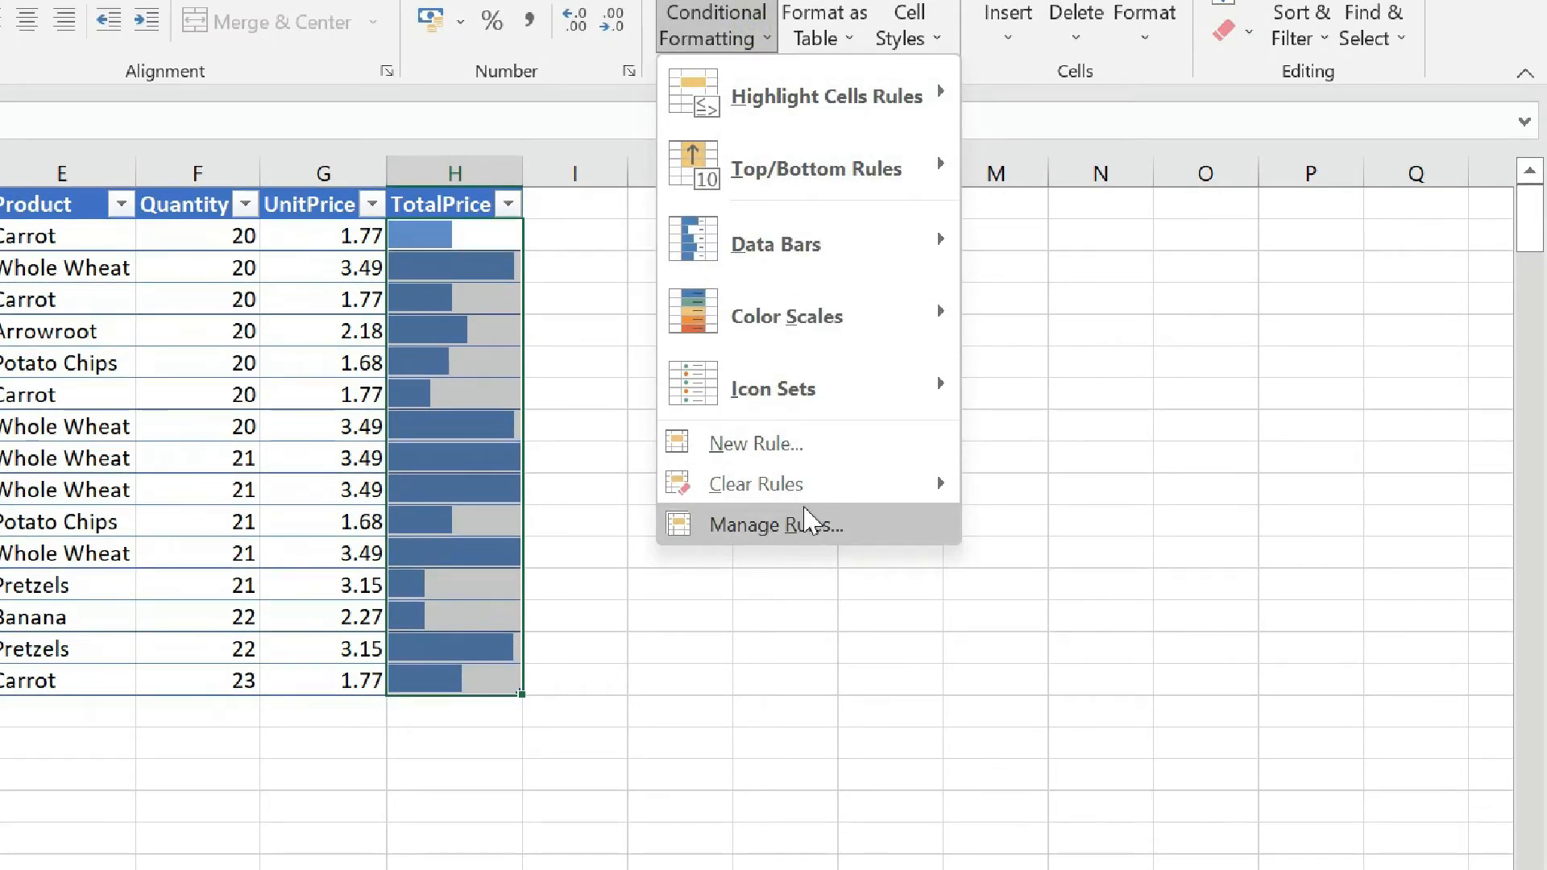
mouse_move(794, 490)
click(1128, 489)
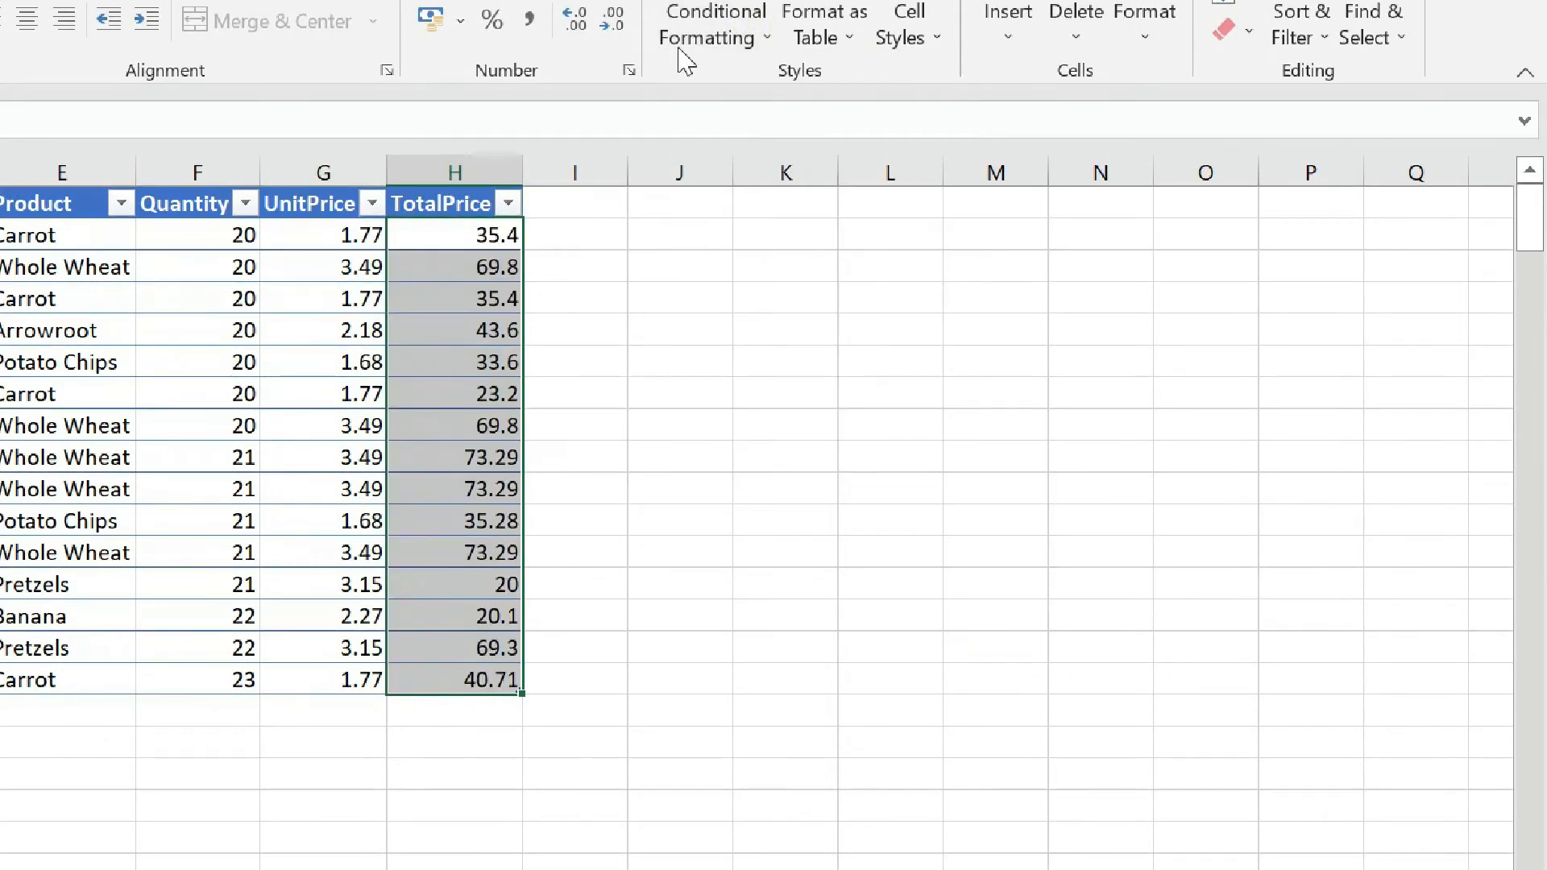
Start a new formatting rule for the TotalPrice values with the rule type "Format only cells that contain"
click(758, 20)
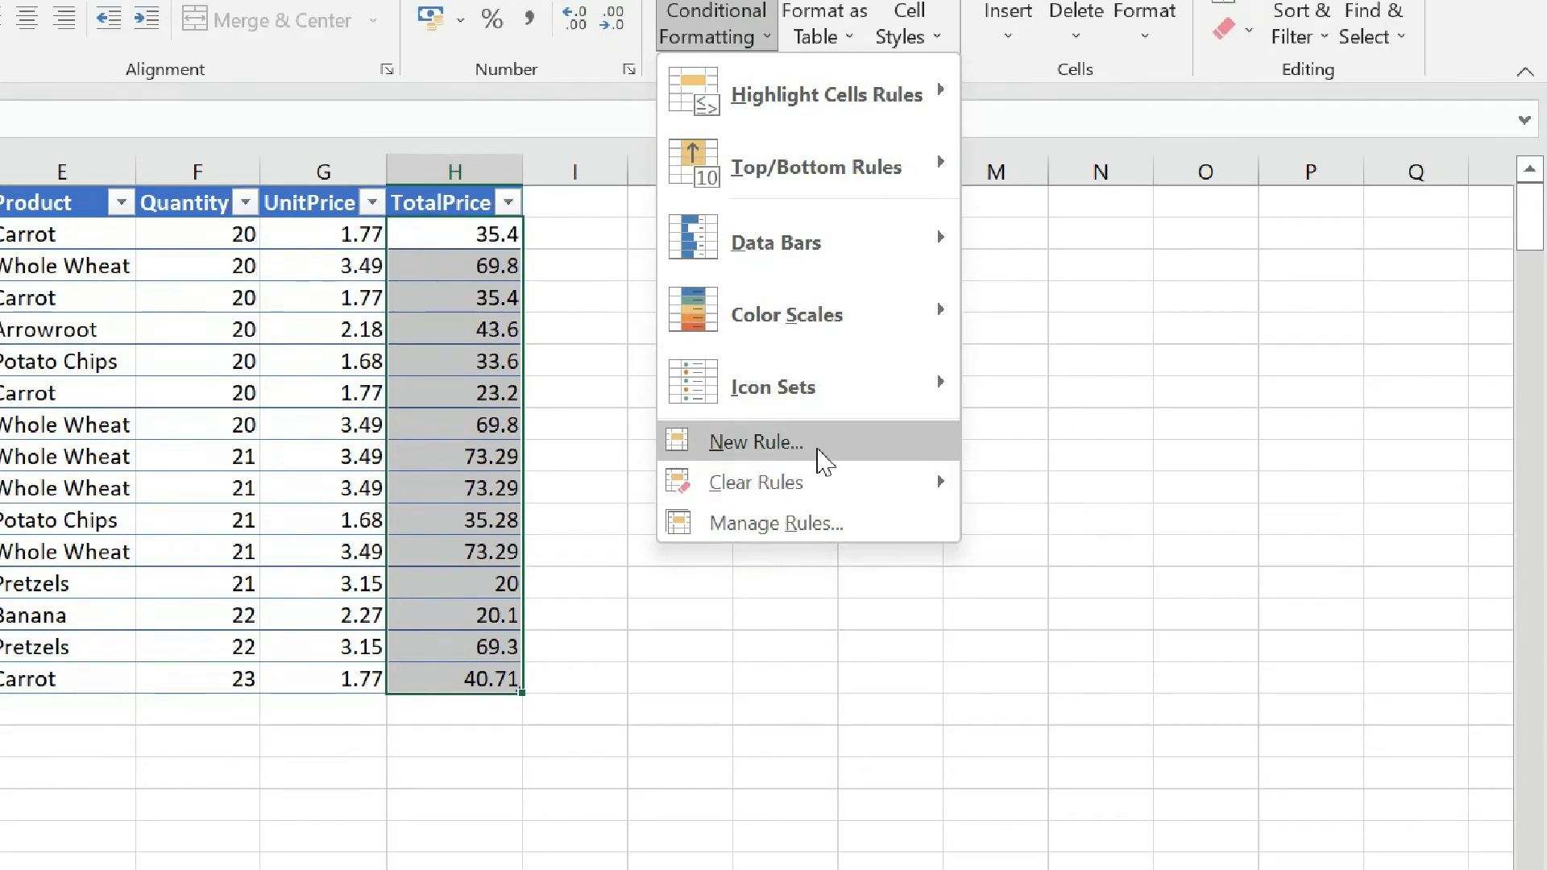
click(815, 442)
click(621, 127)
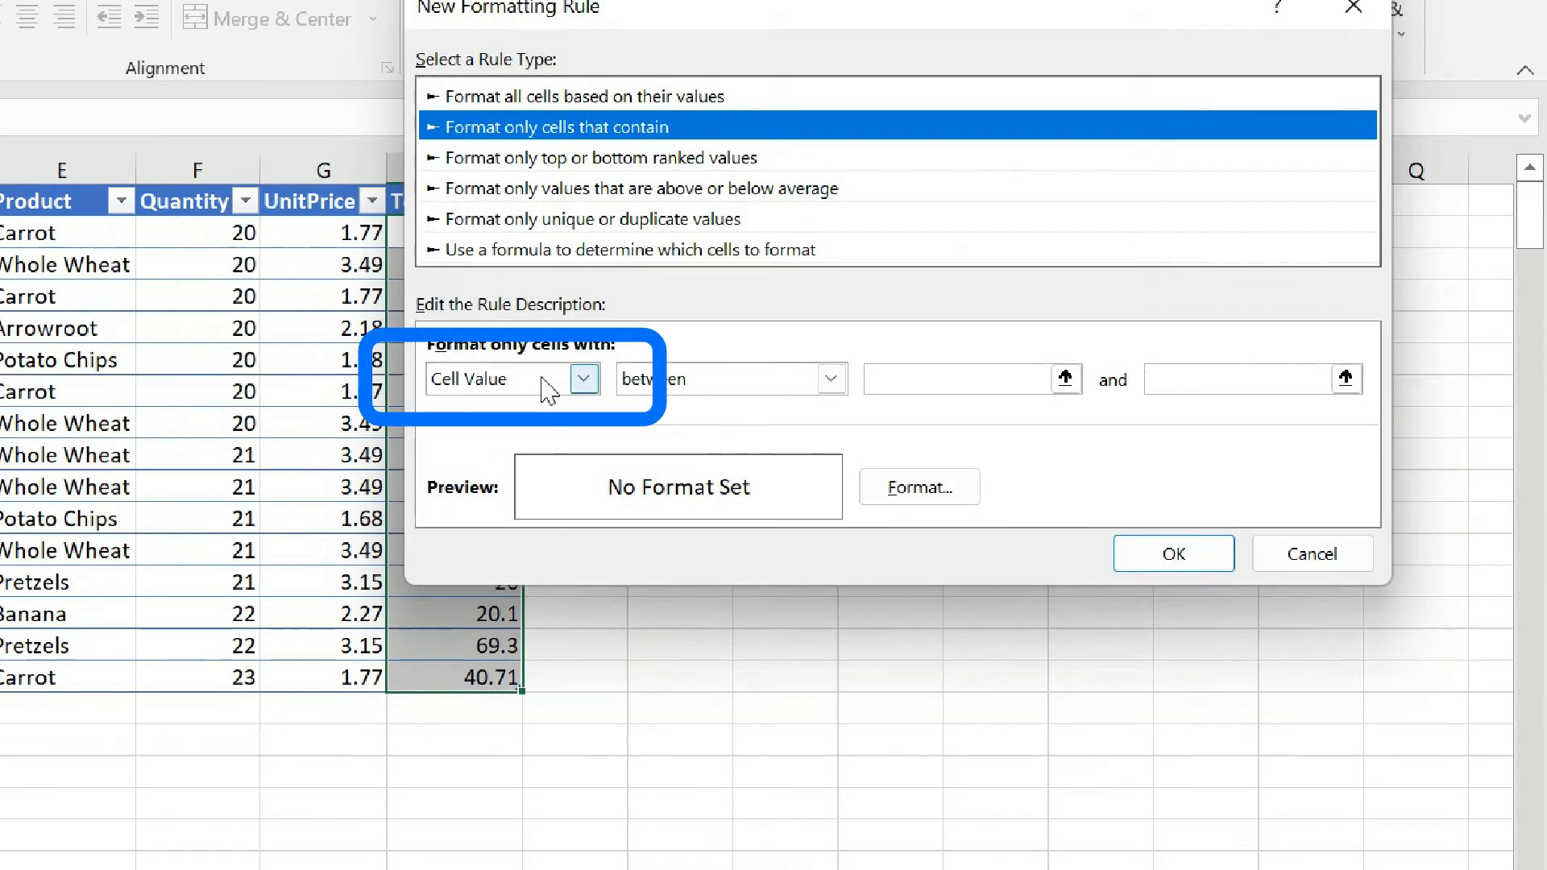
View the Specific Text and Blanks conditions of the rule and return the condition to Cell Value
click(583, 380)
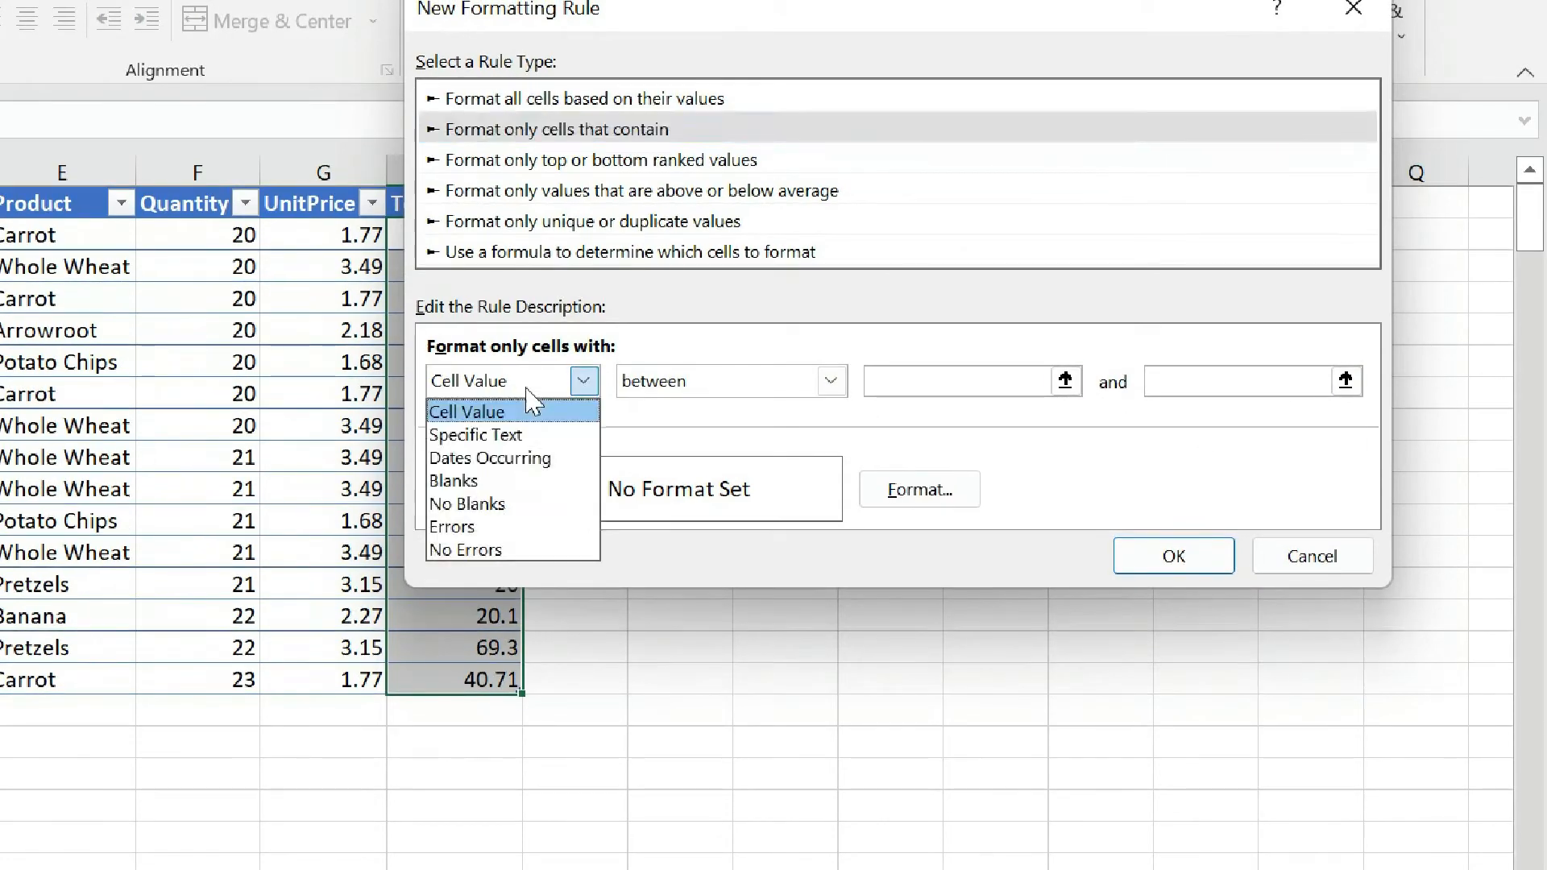
click(516, 436)
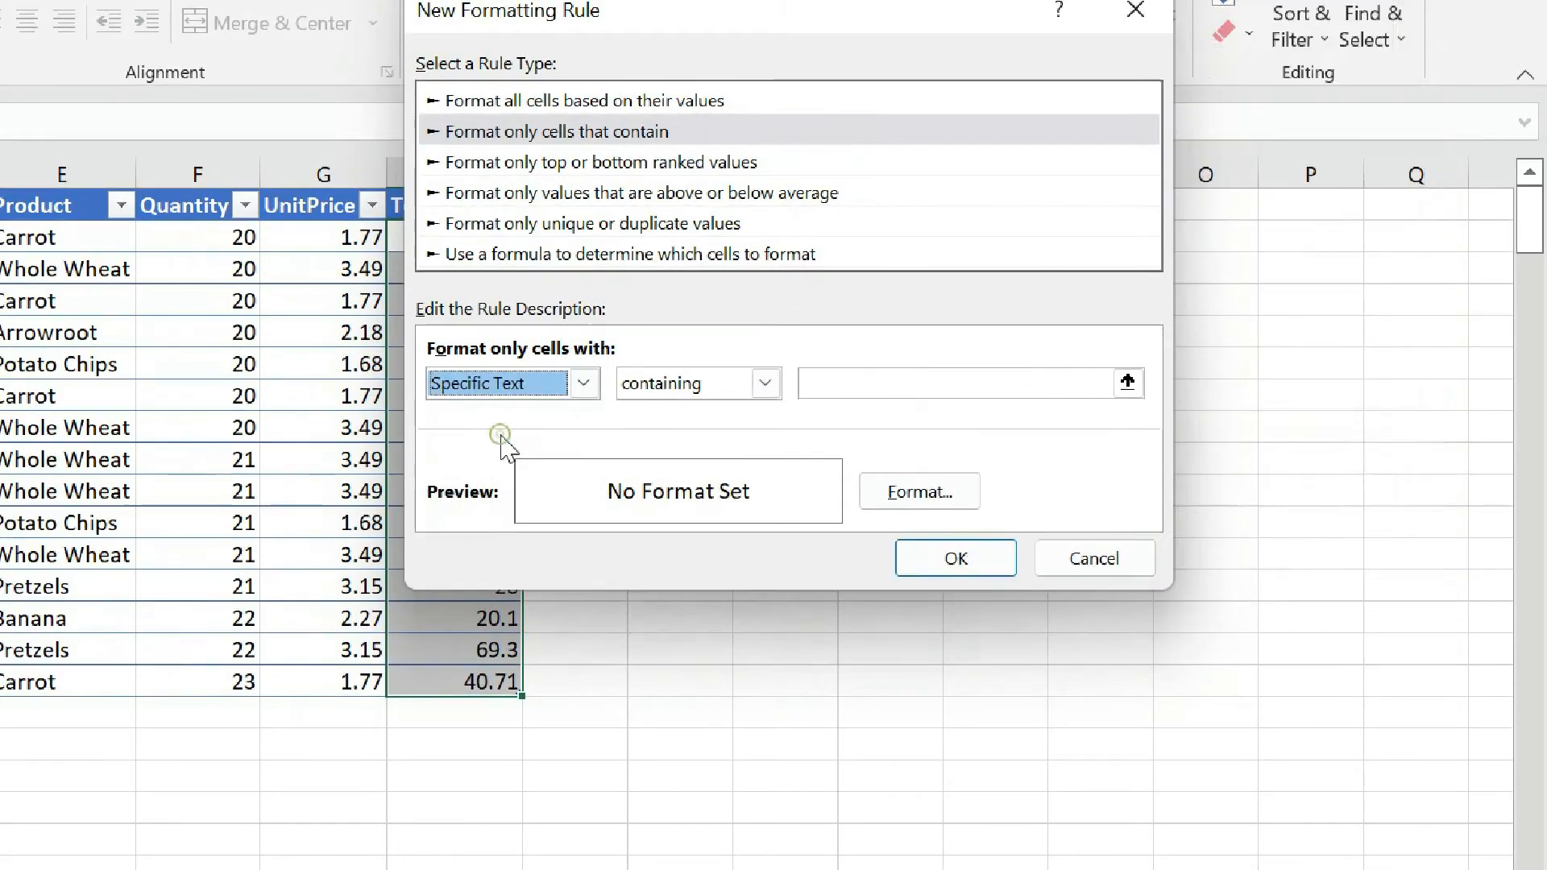
click(527, 394)
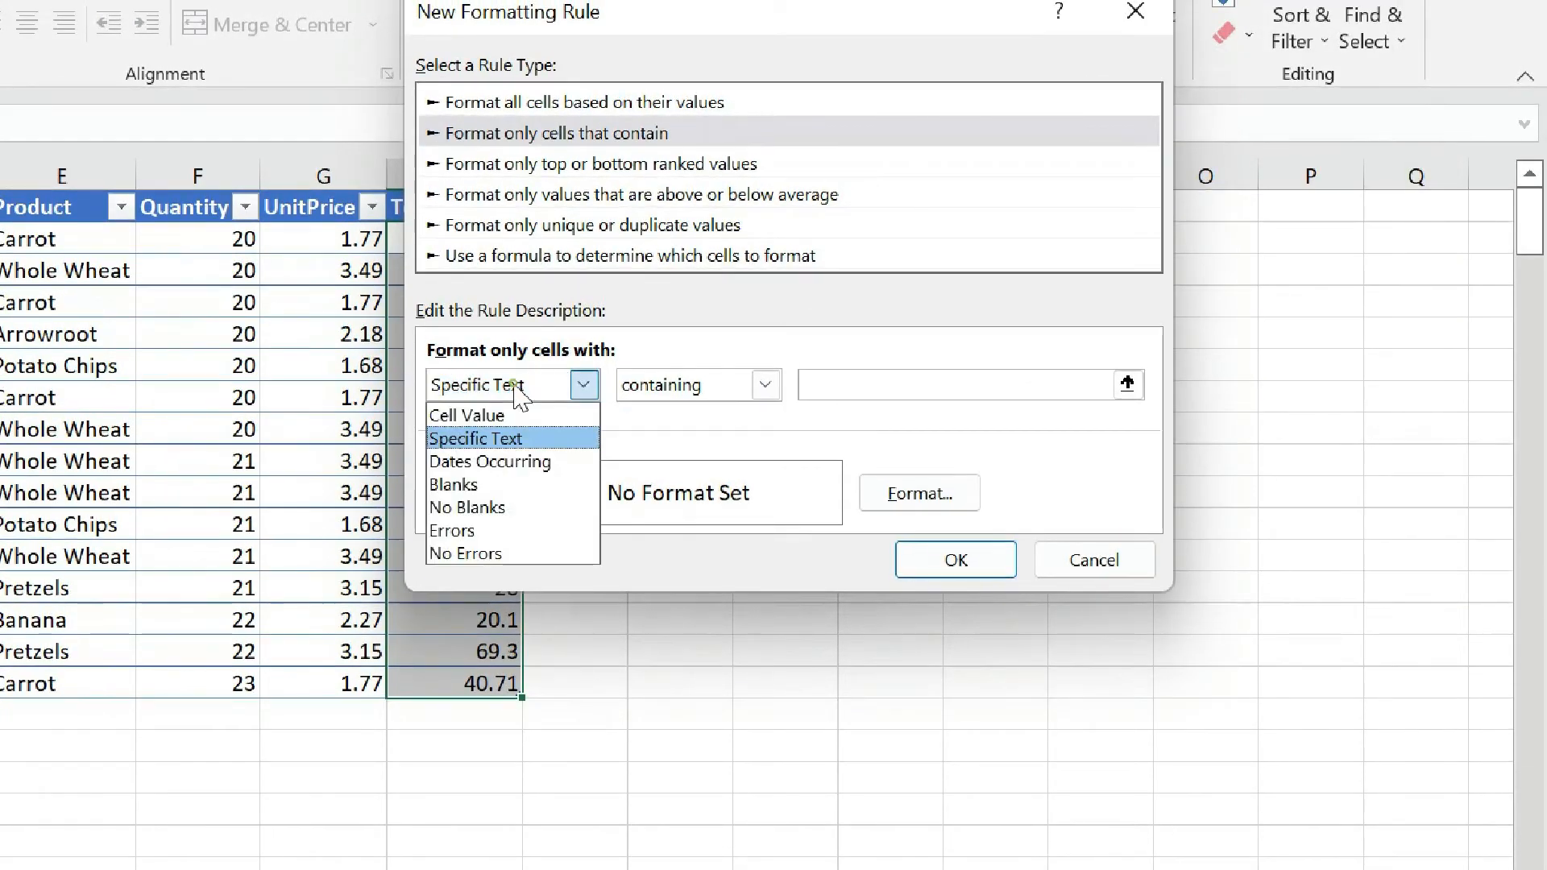
click(488, 489)
click(584, 387)
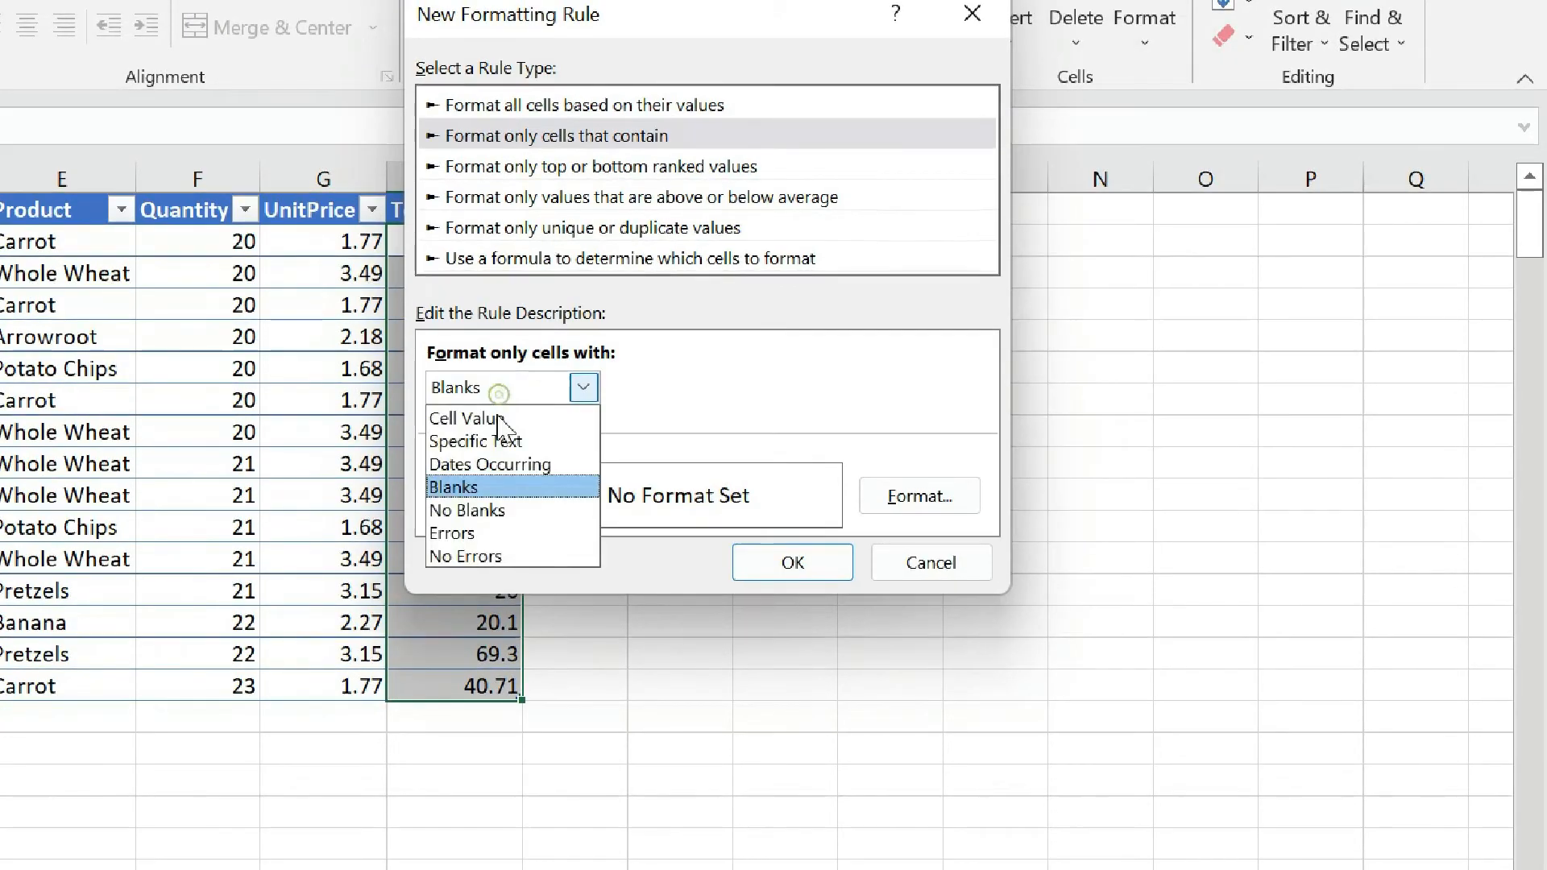
click(464, 419)
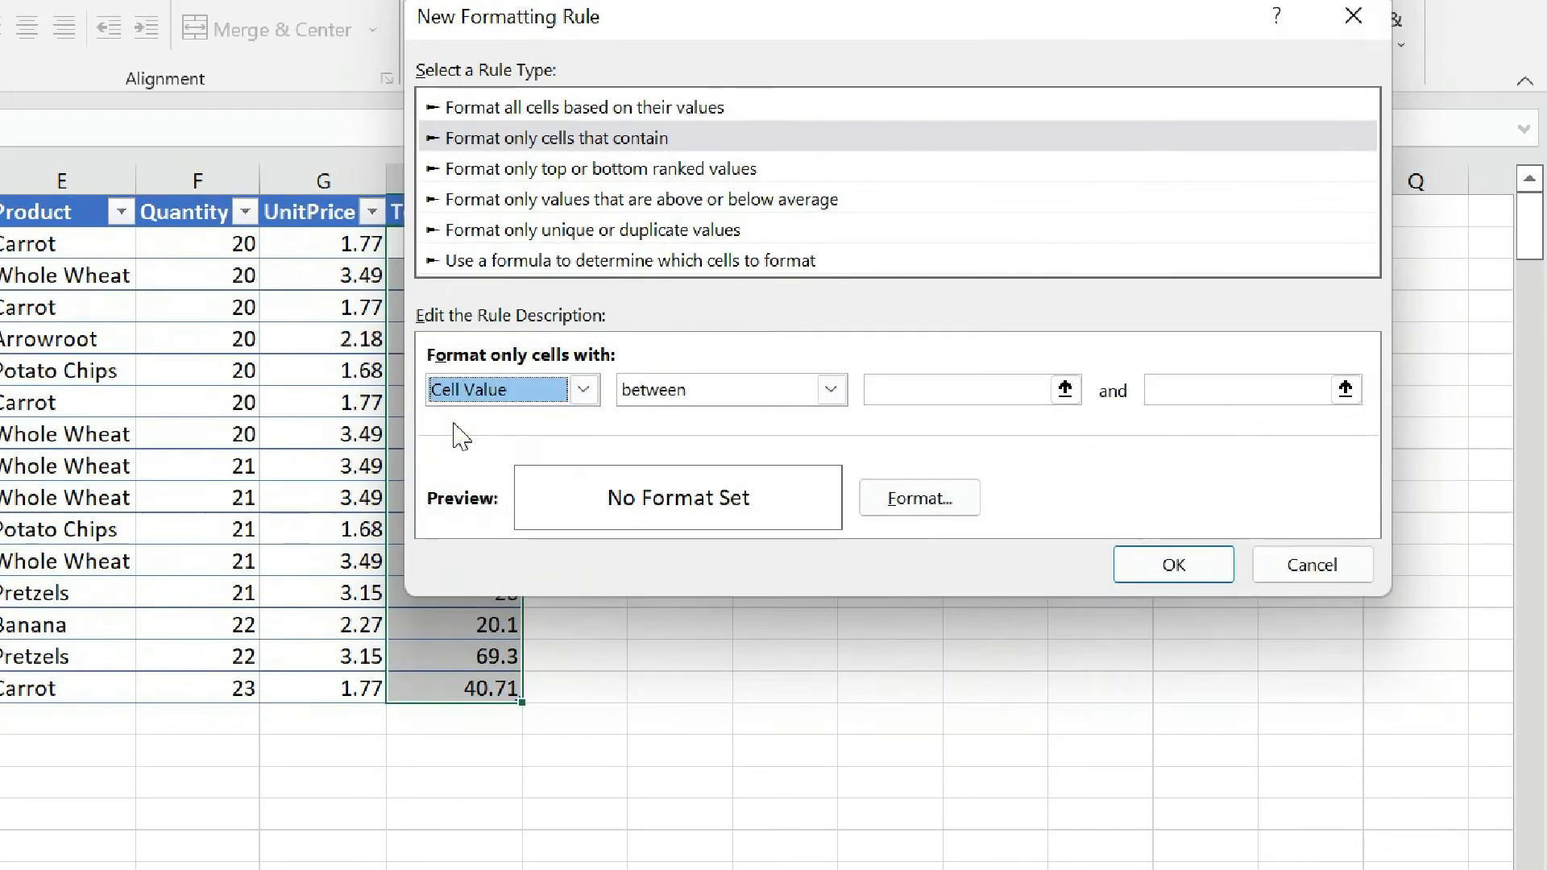
Examine the comparison operators available for Cell Value, keeping the between operator
click(757, 391)
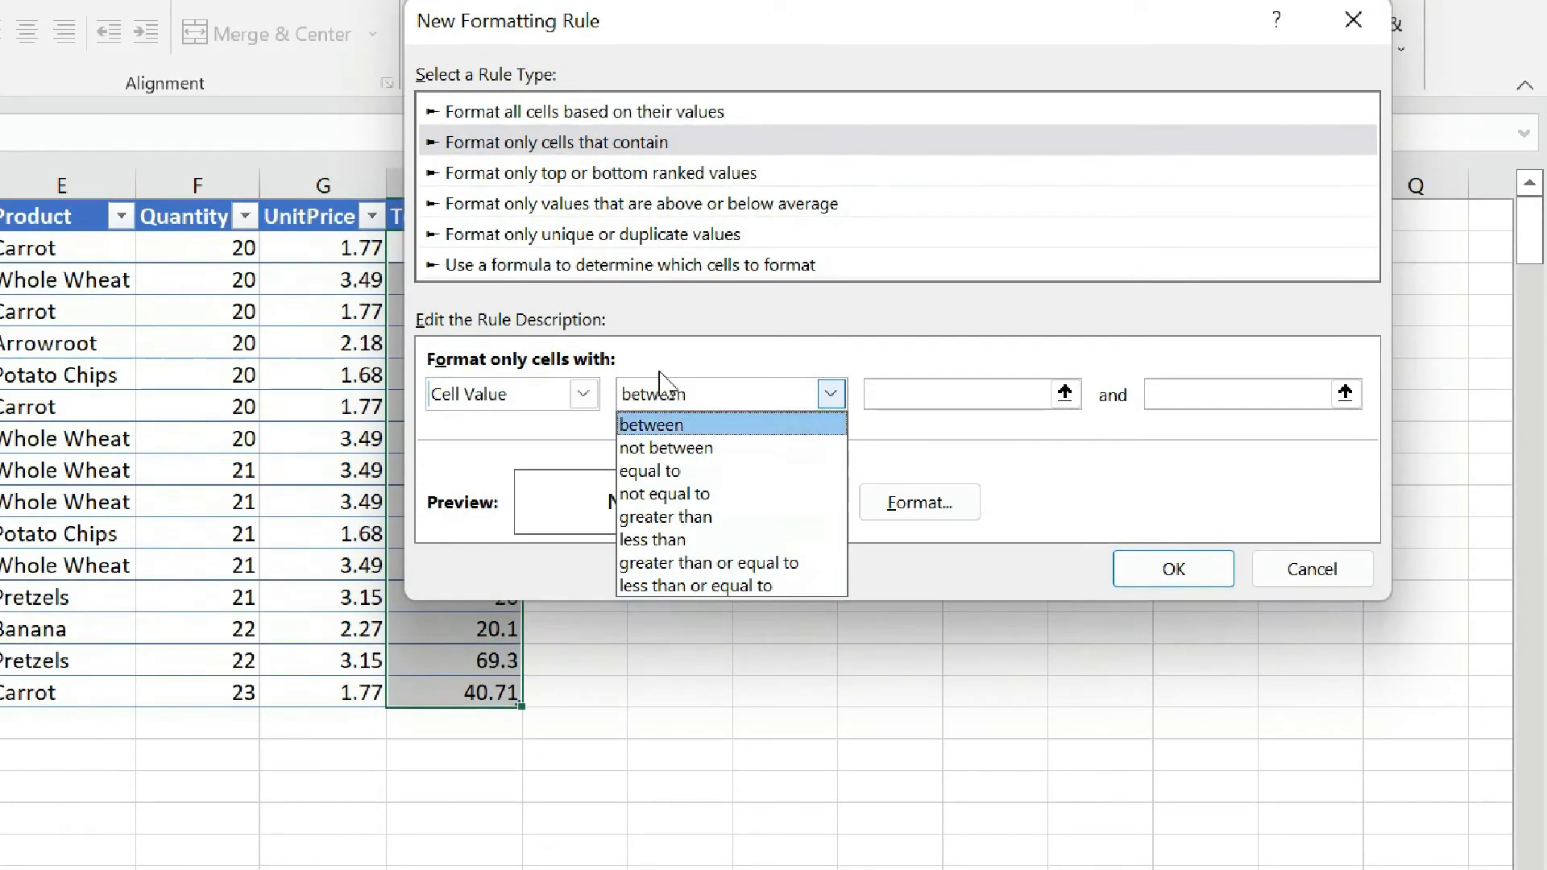
click(1023, 37)
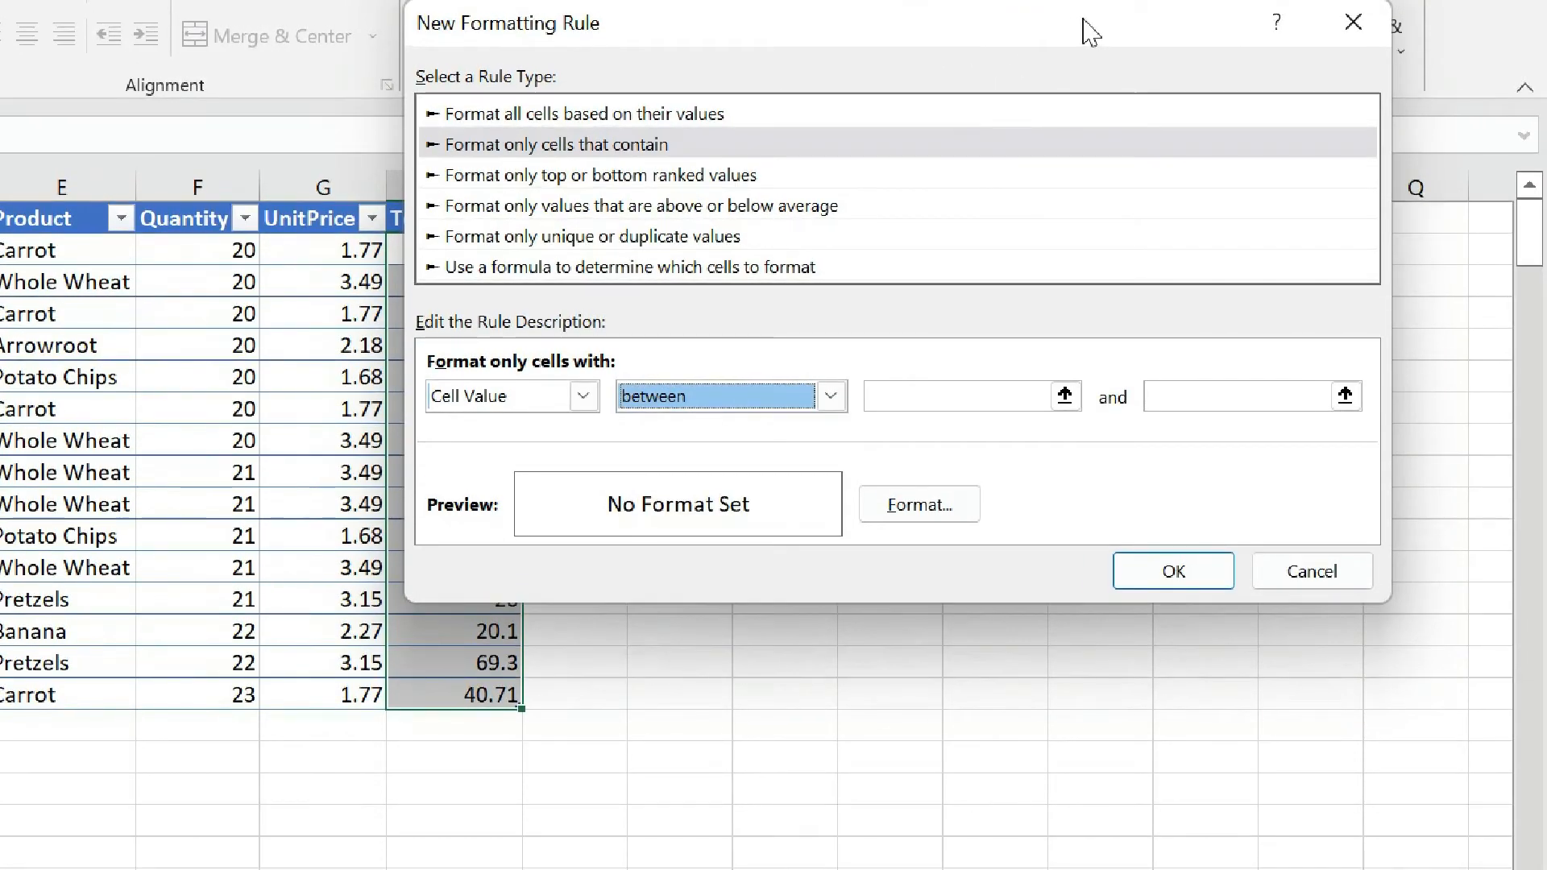
drag(1088, 30, 795, 180)
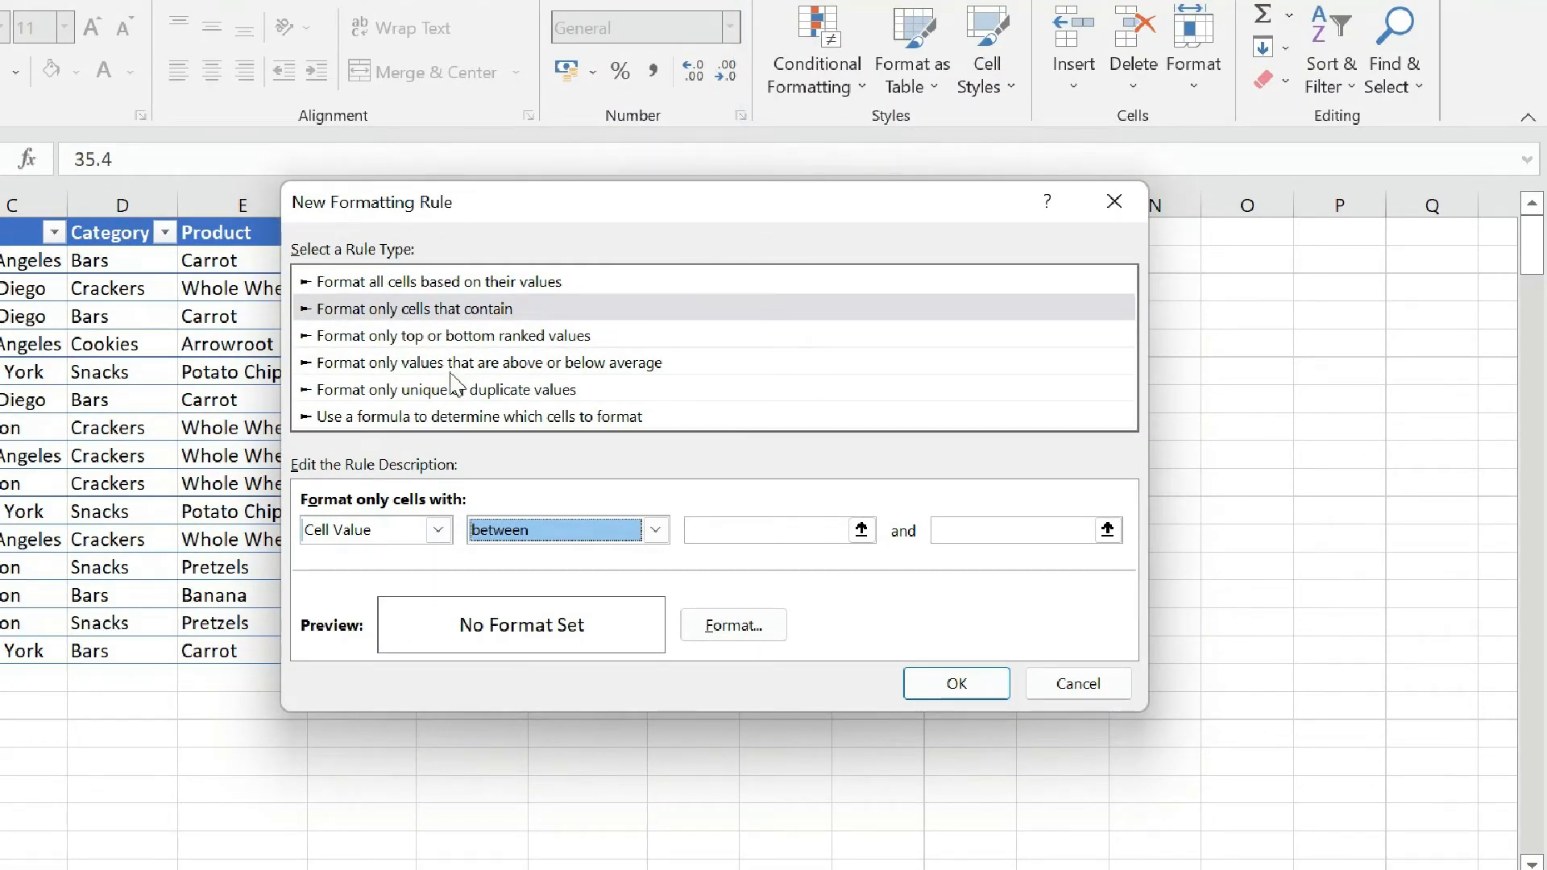
click(569, 530)
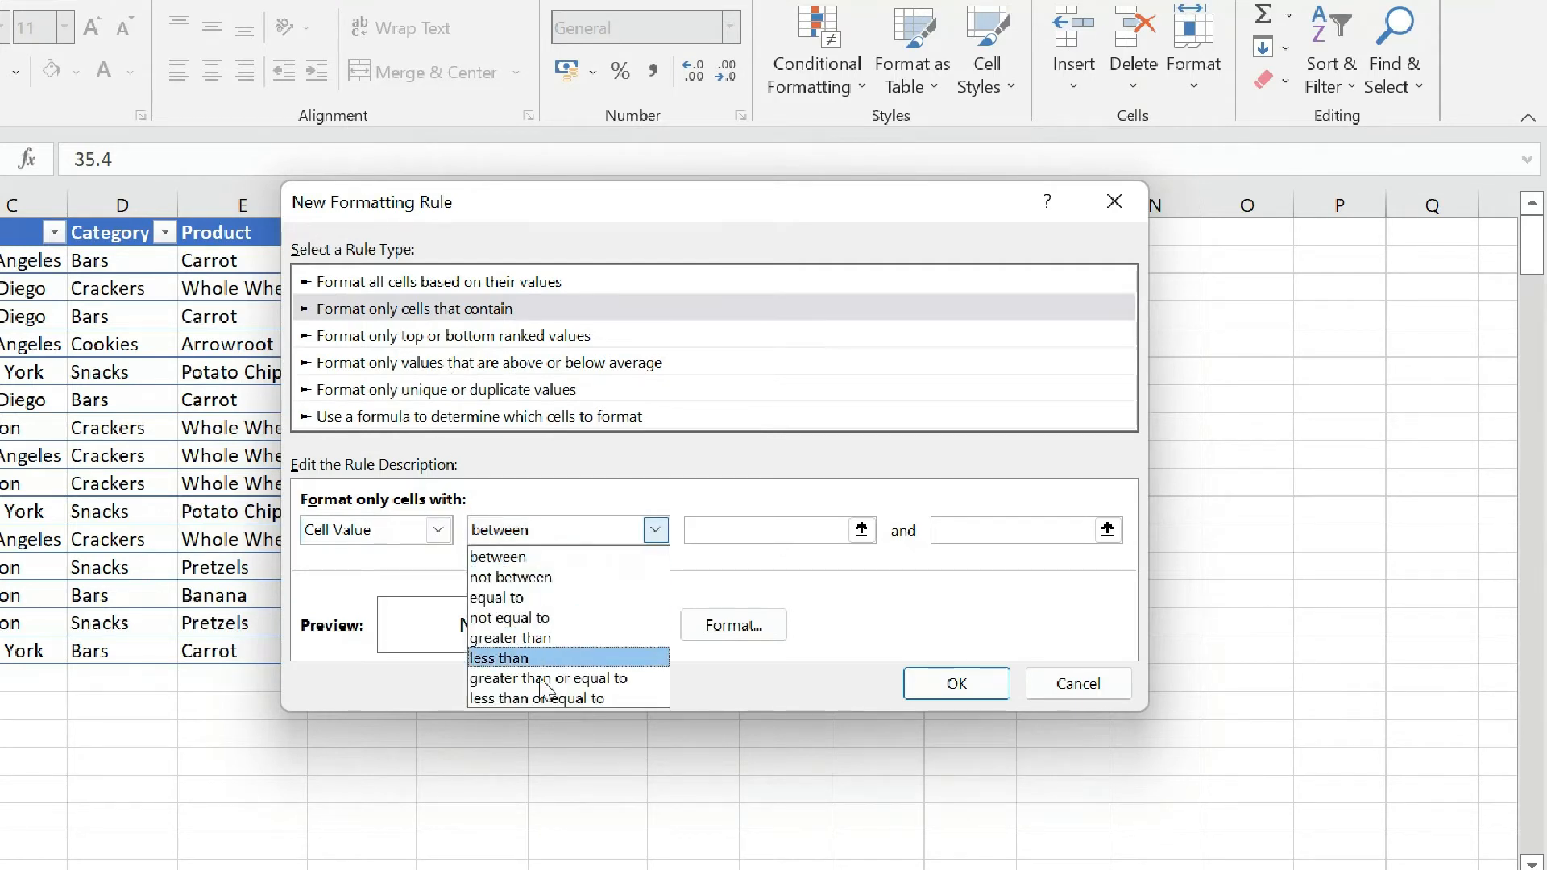
click(491, 500)
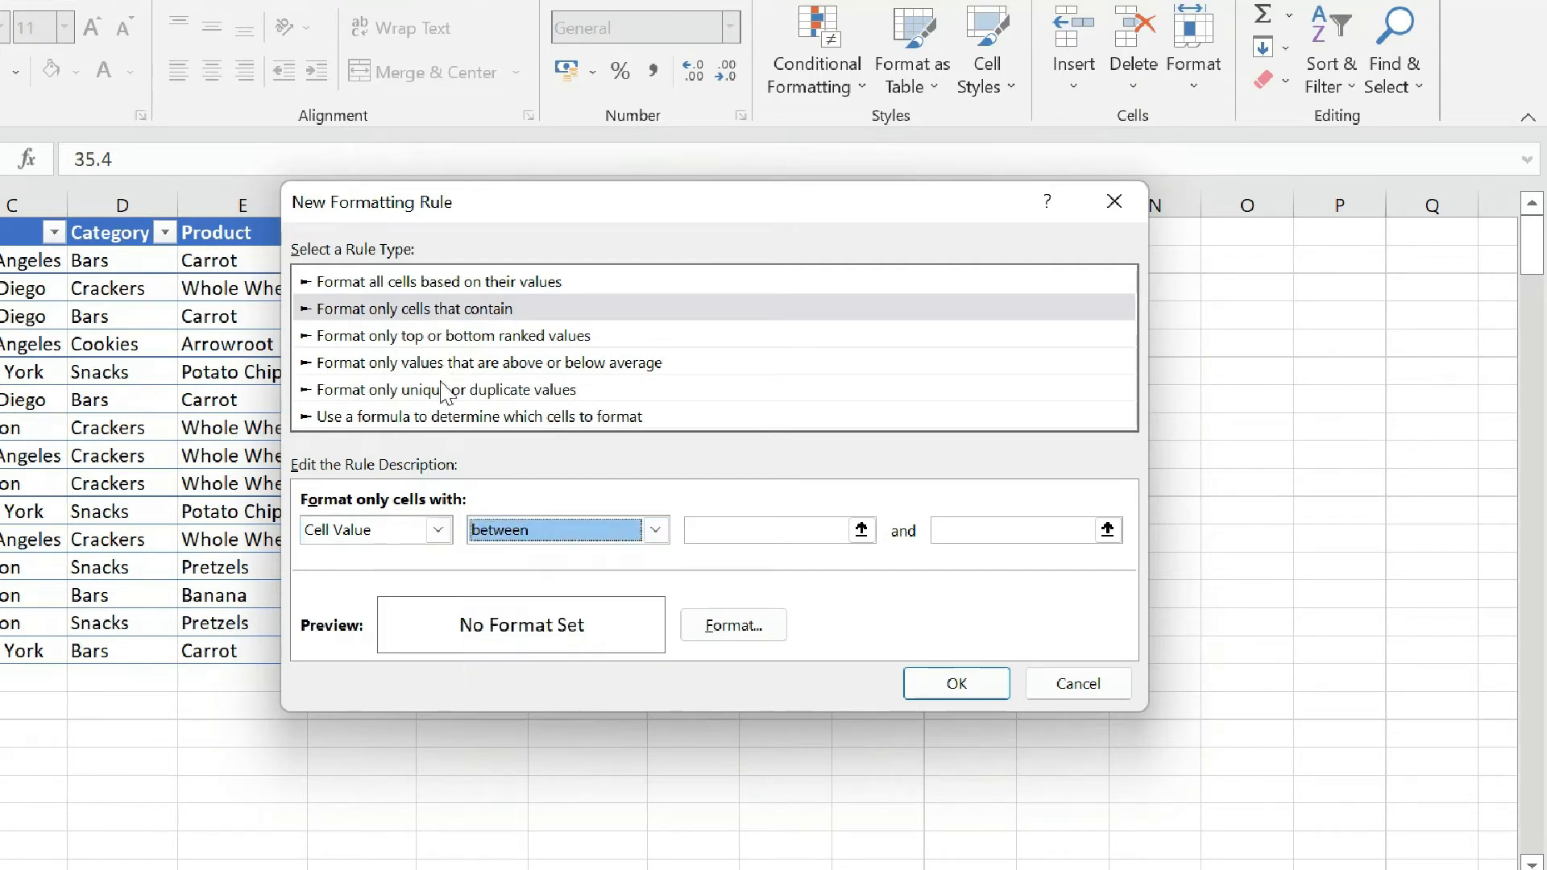
Set the condition to Specific Text containing =$E$3 and confirm the rule without setting a format
click(438, 531)
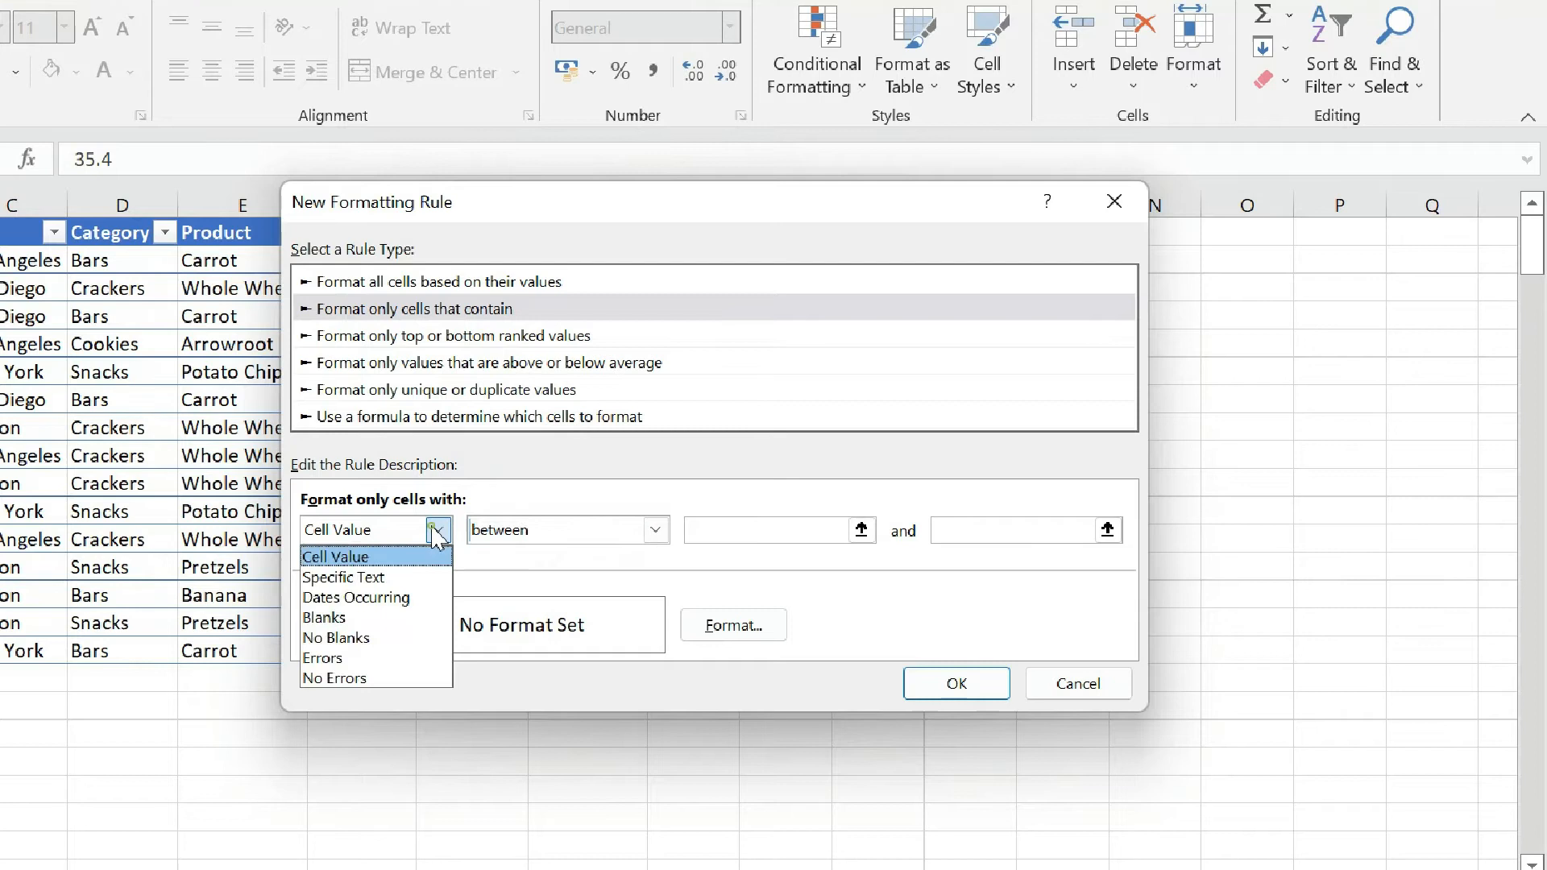
click(383, 578)
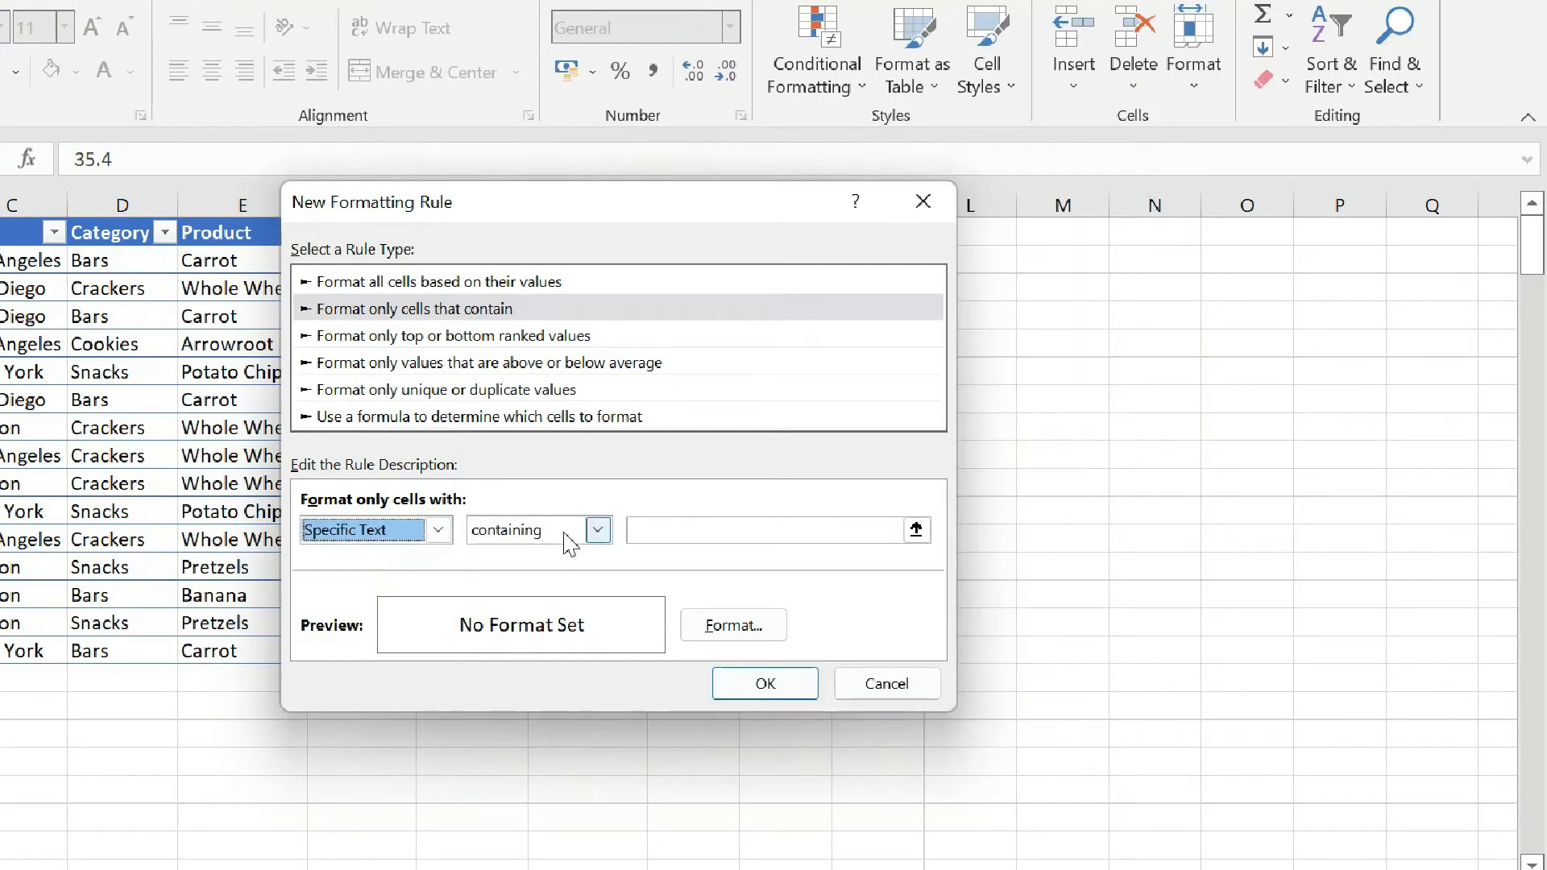
click(720, 531)
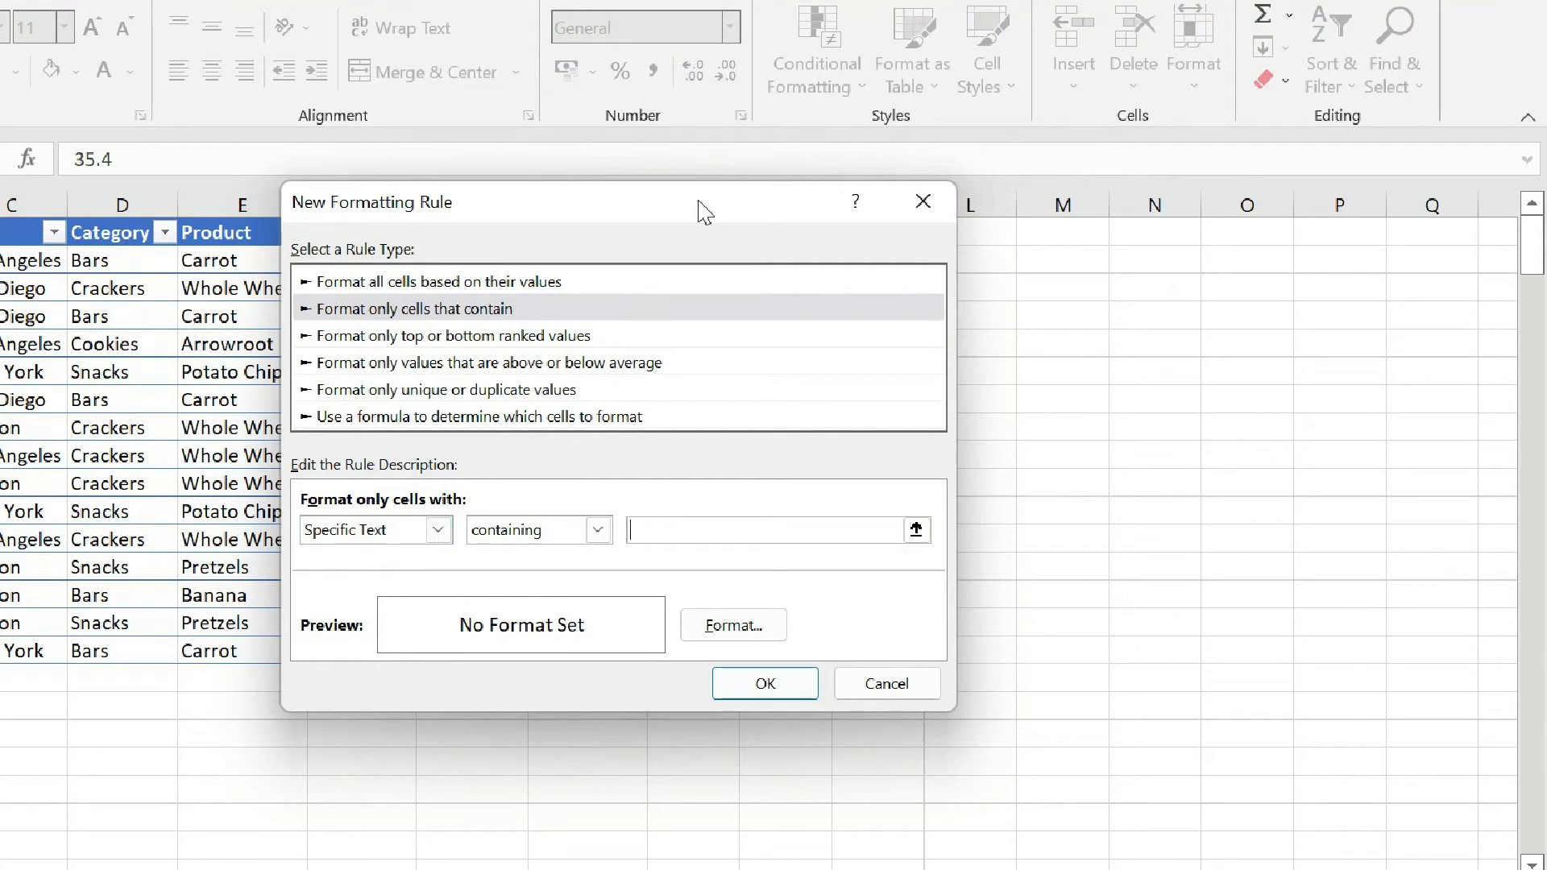
drag(705, 211, 948, 126)
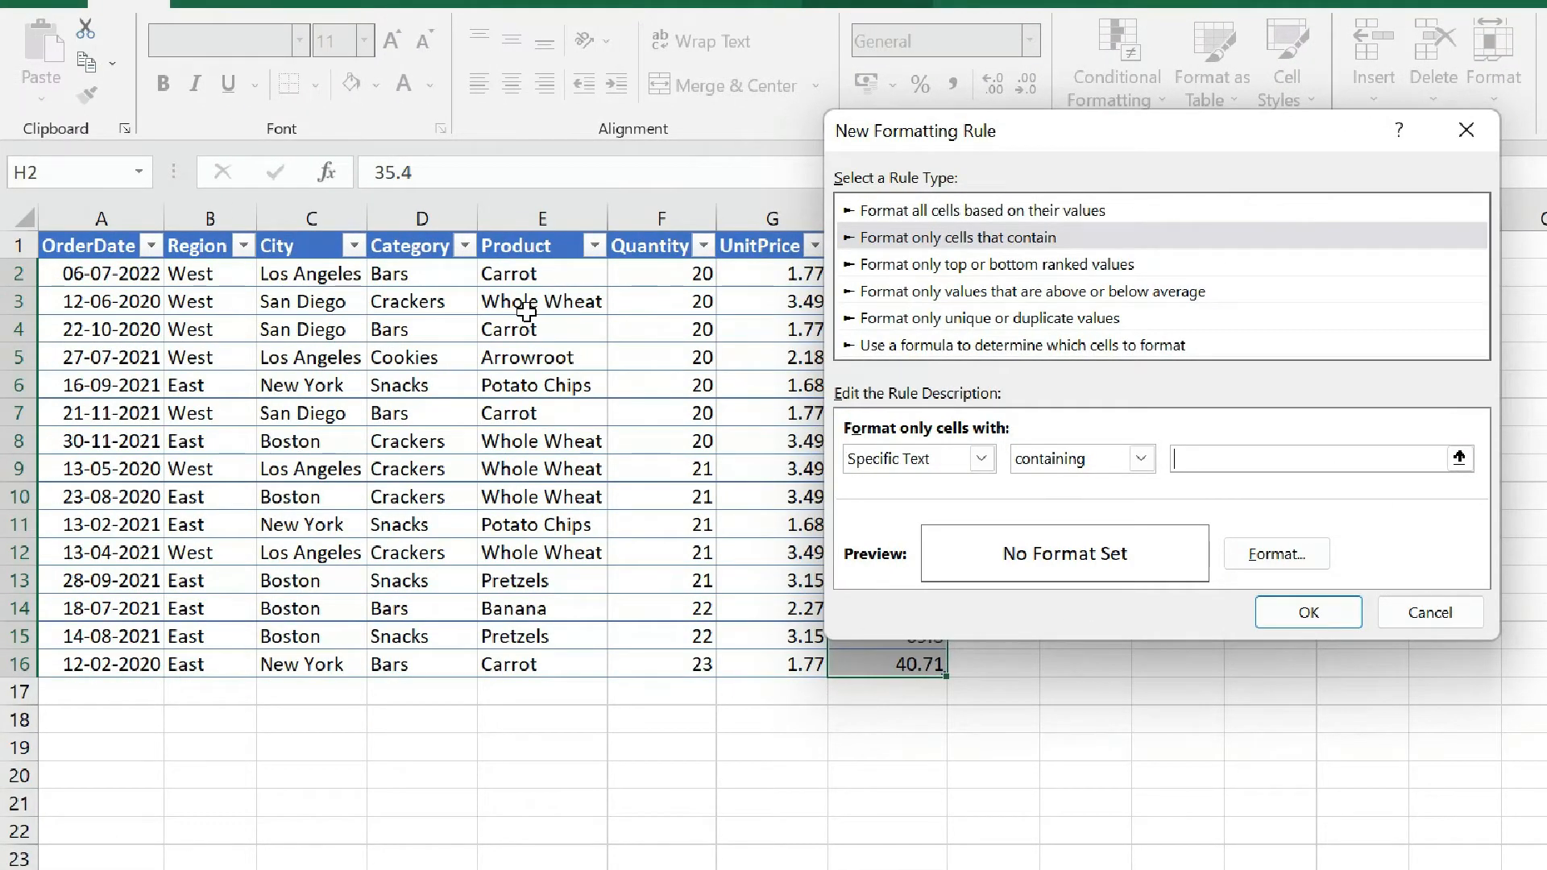
click(582, 301)
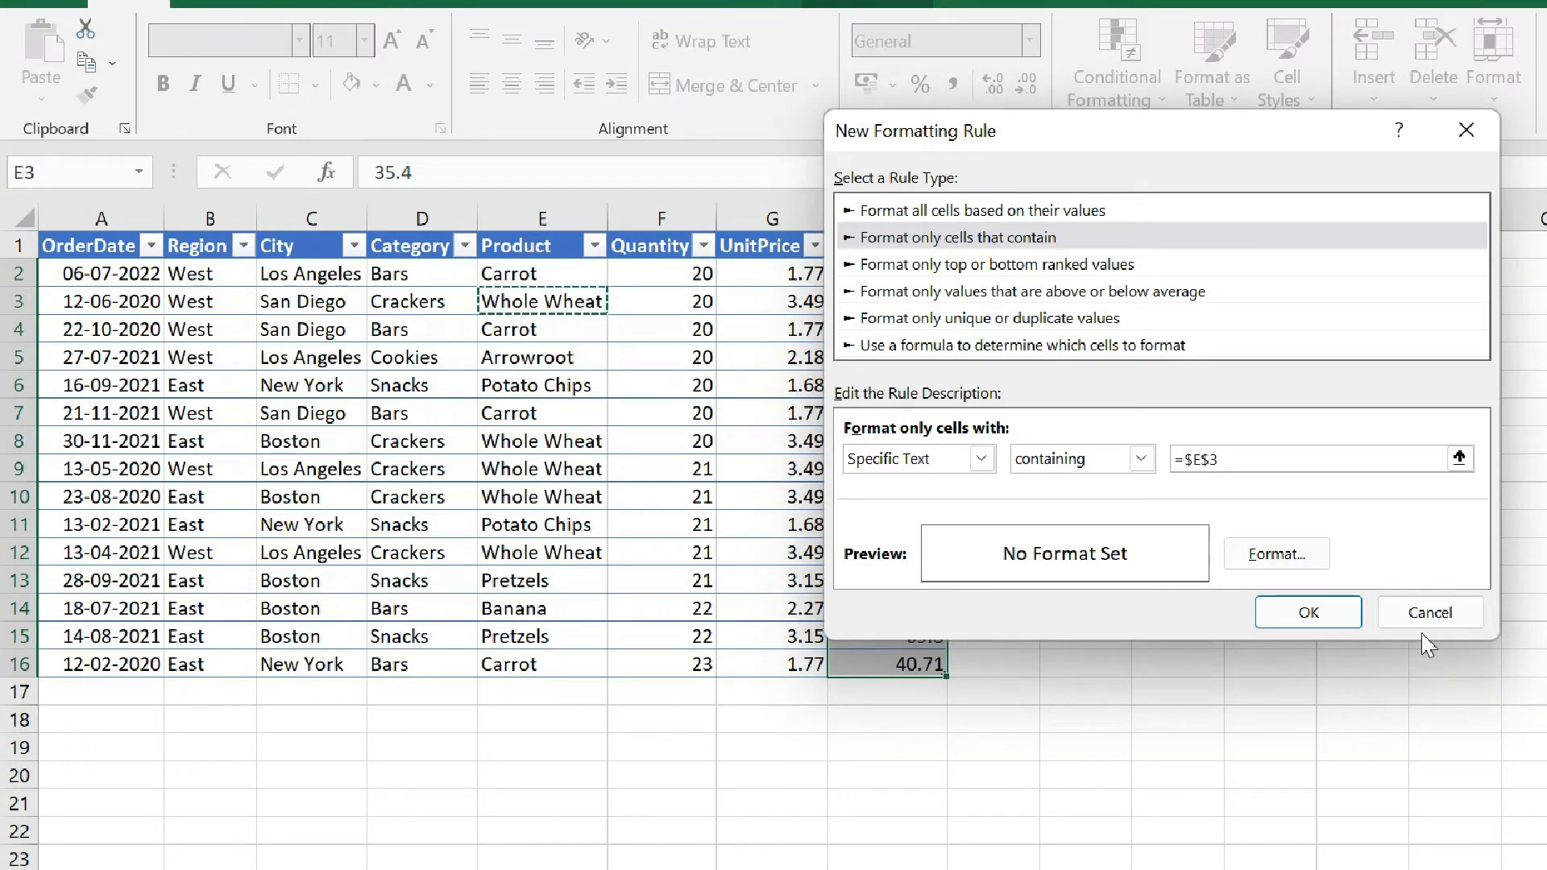
click(1331, 619)
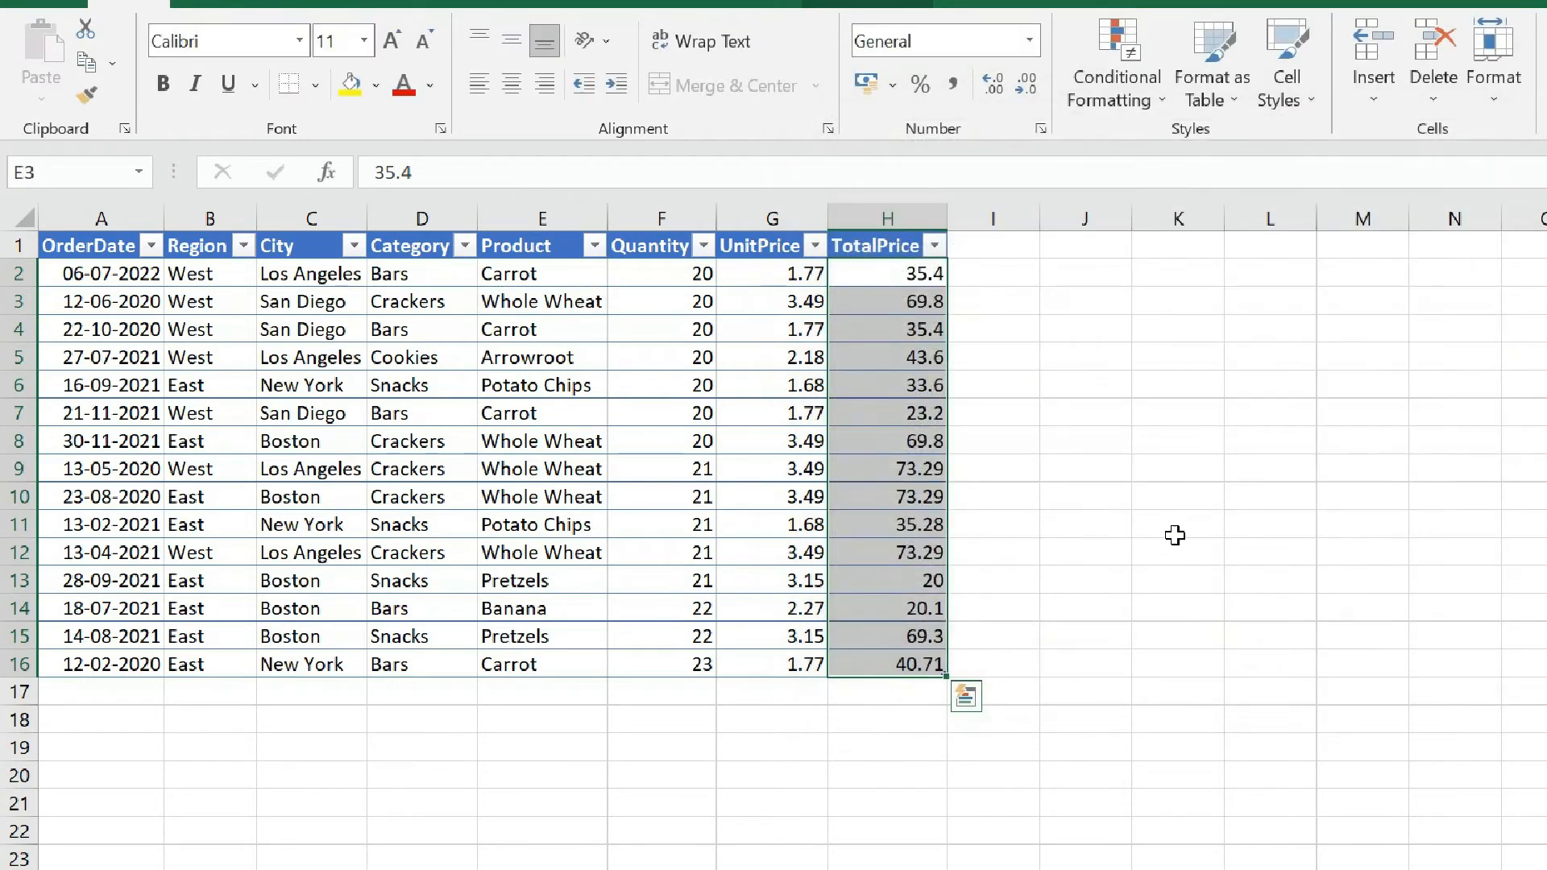
Start a new "Format only cells that contain" rule for the whole table's data and set its condition to Specific Text containing "wheat"
click(1175, 535)
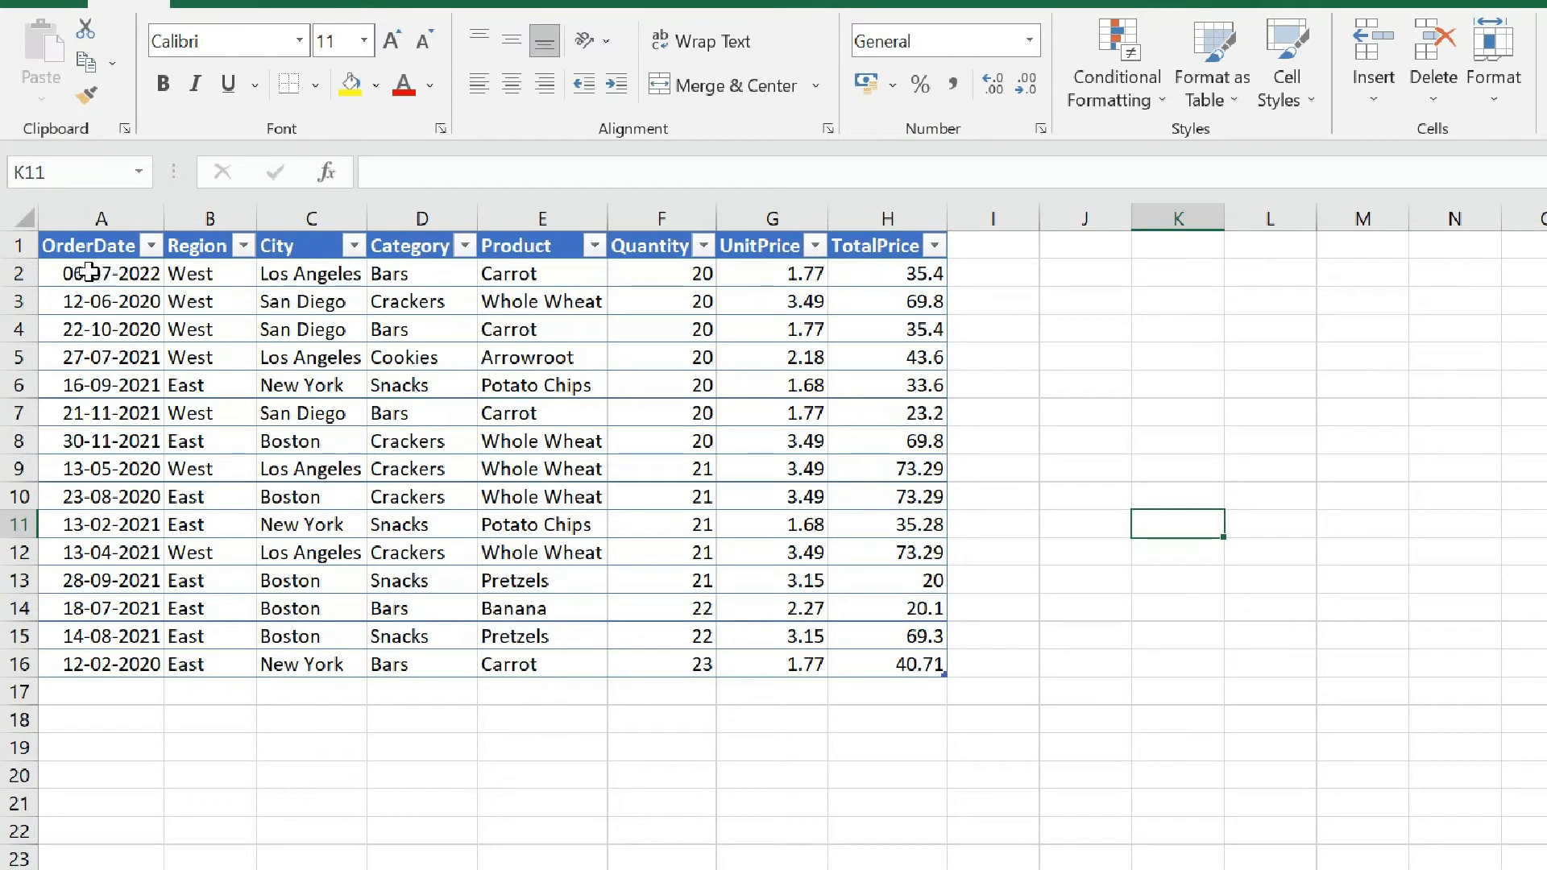
mouse_move(81, 271)
mouse_down()
mouse_move(113, 413)
mouse_move(878, 648)
mouse_up()
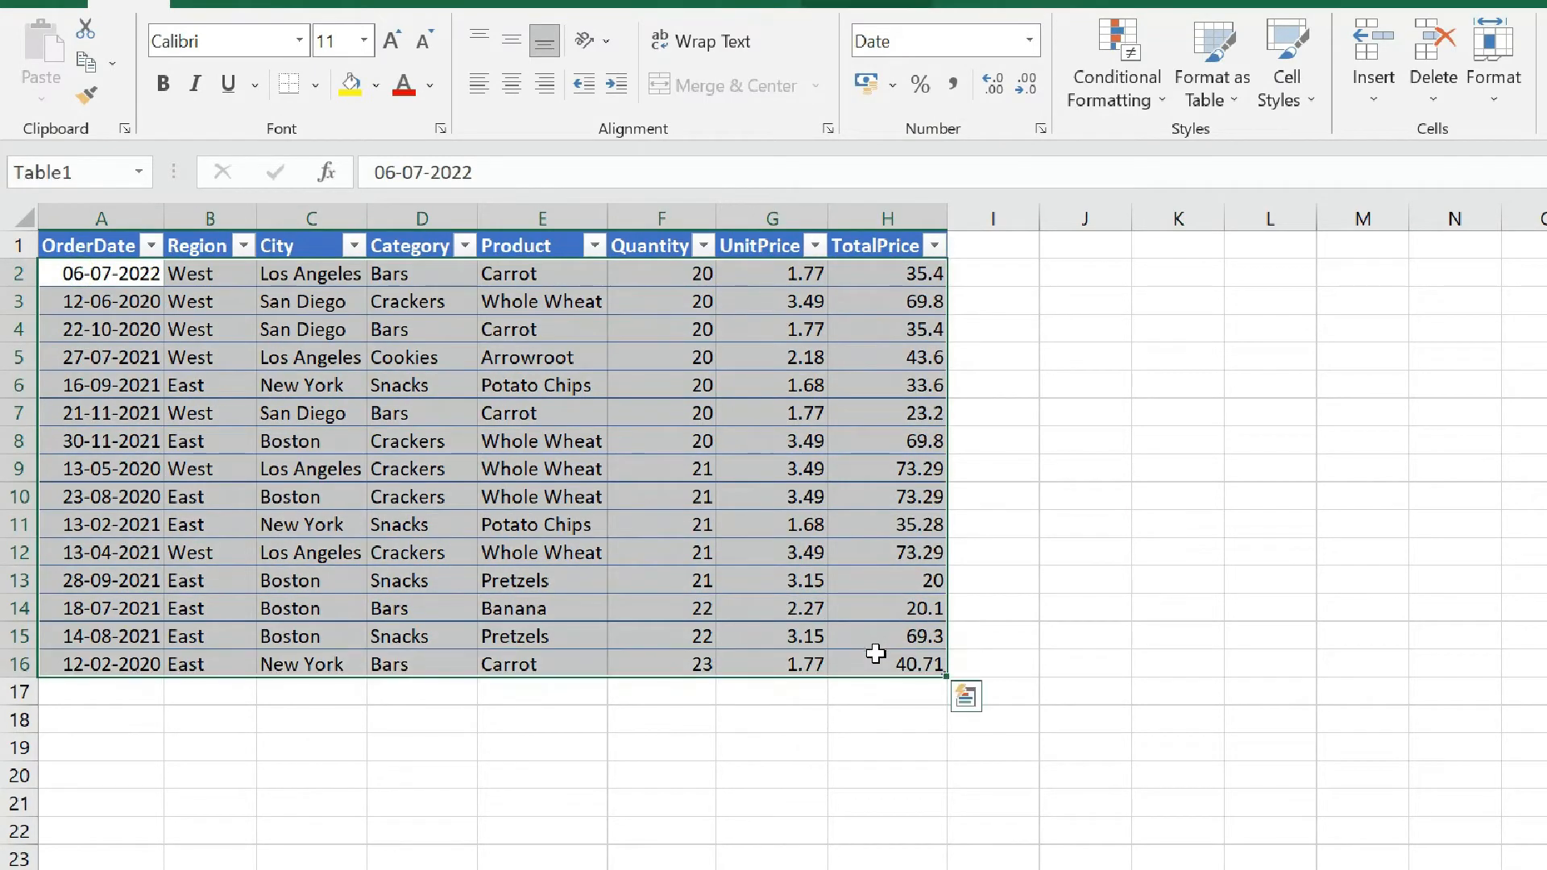
click(1124, 84)
click(1153, 456)
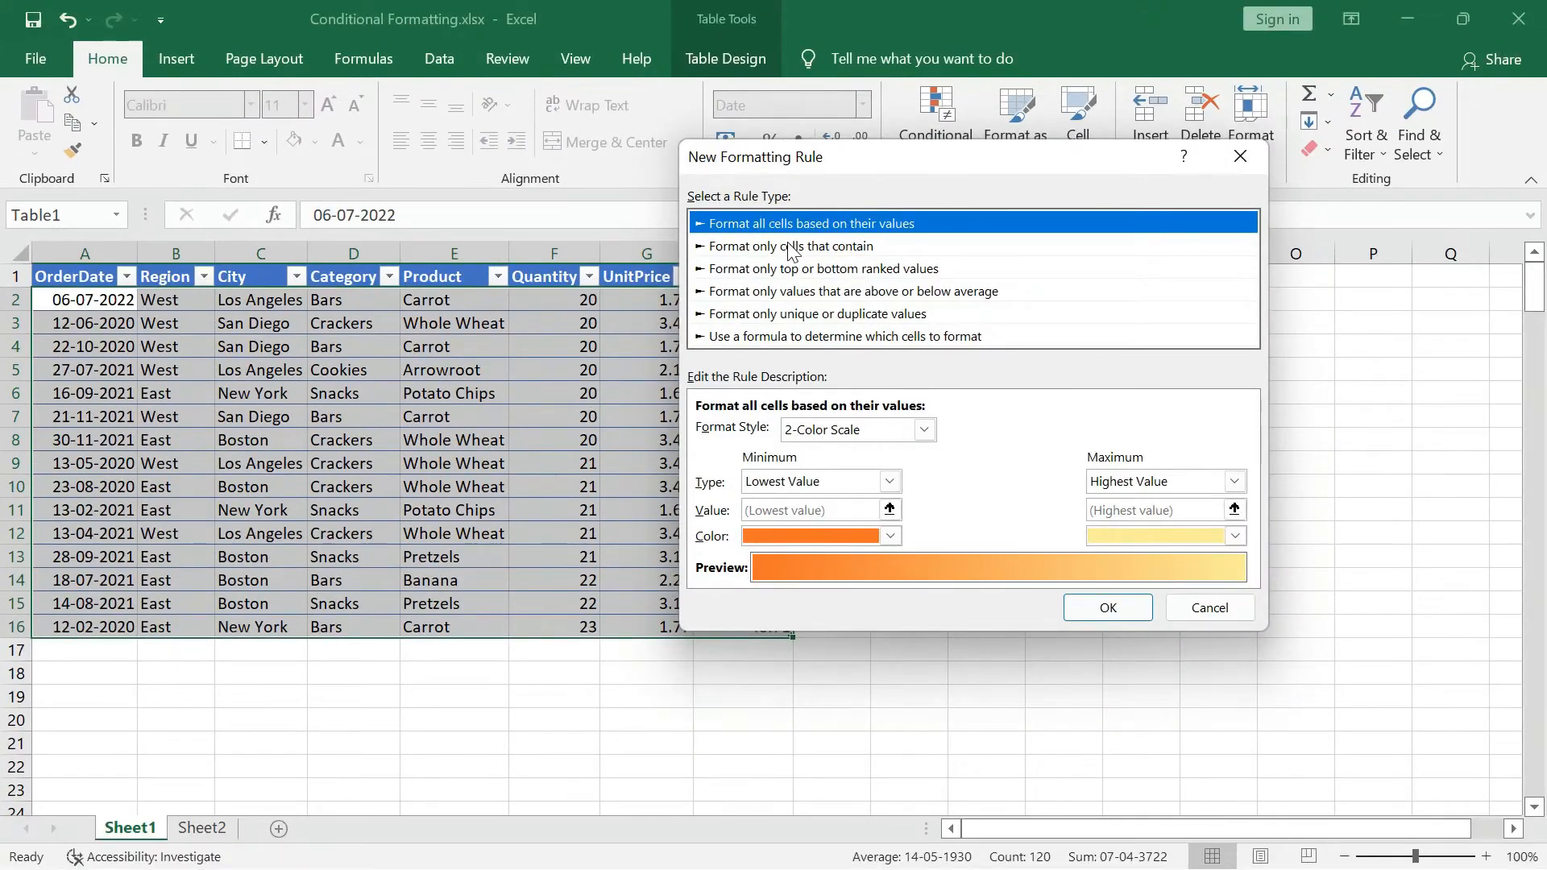
click(792, 246)
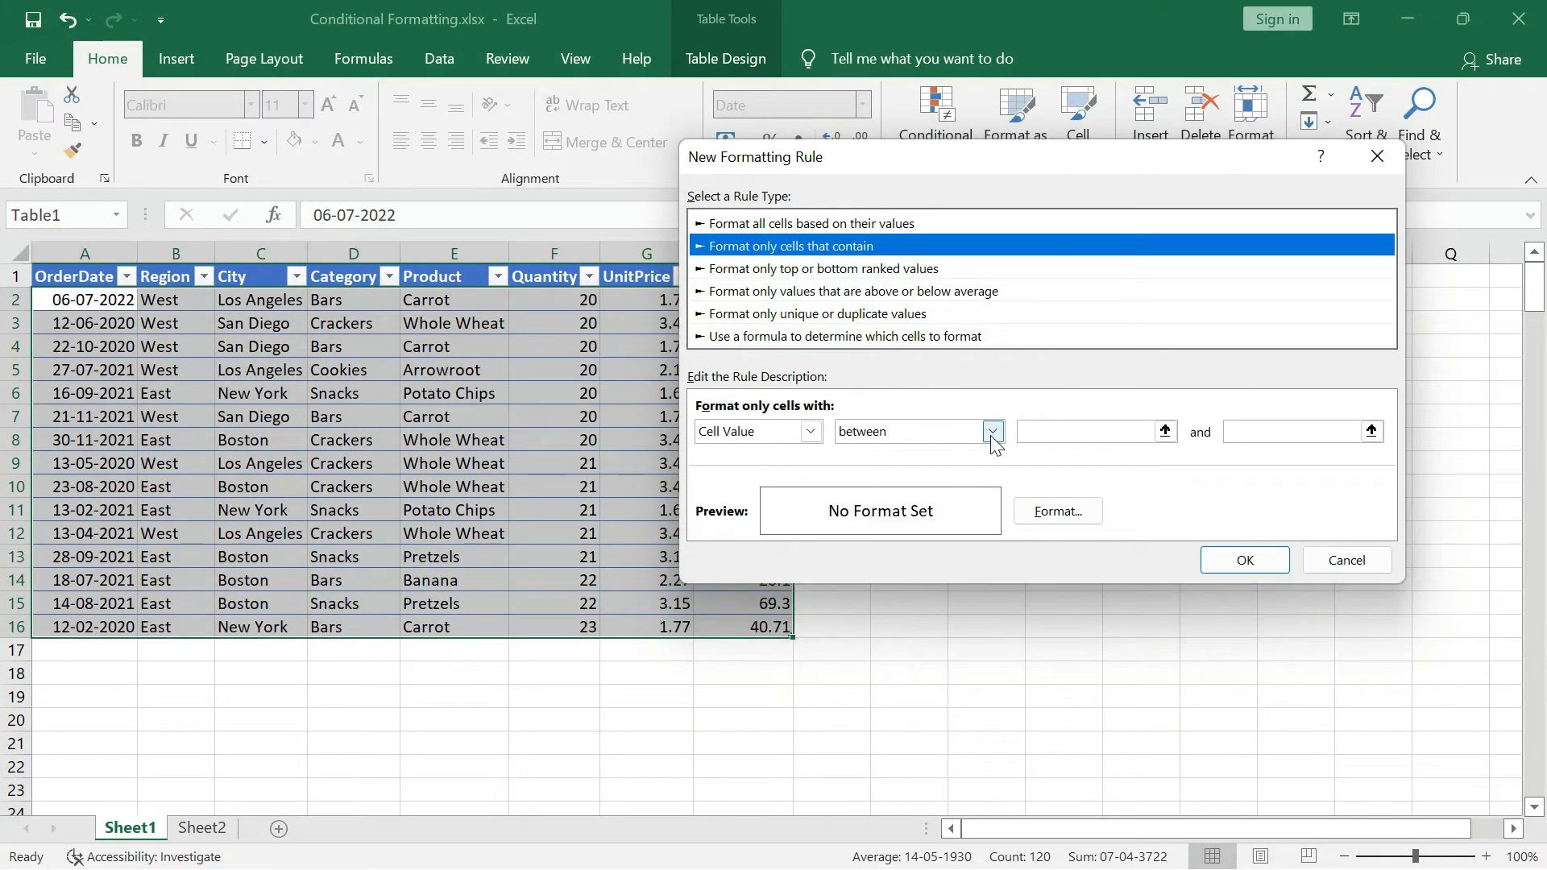
click(810, 431)
click(786, 466)
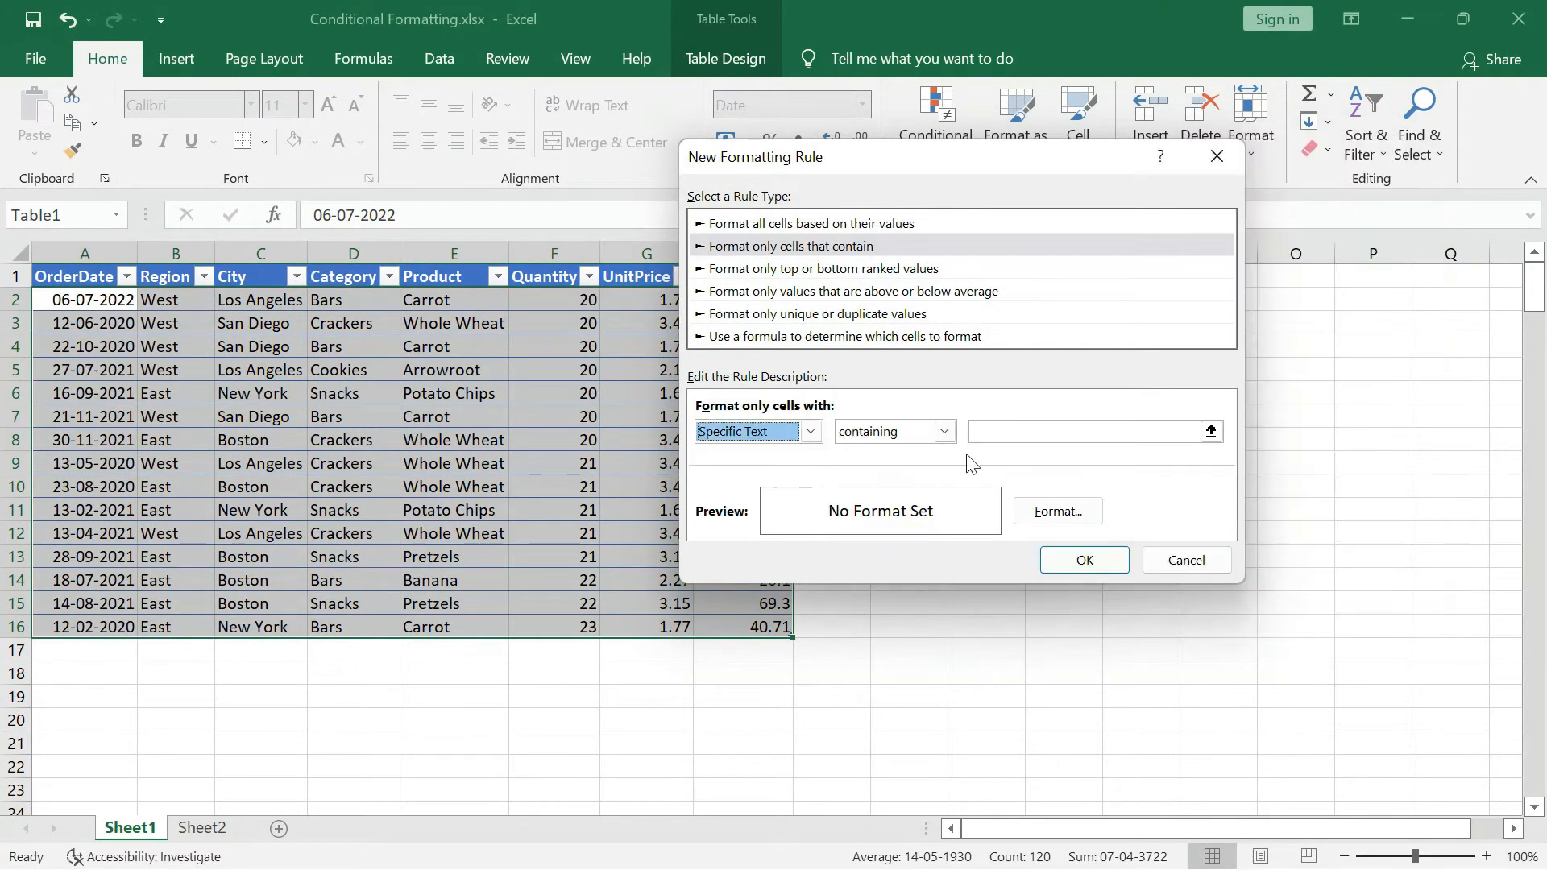
click(1039, 427)
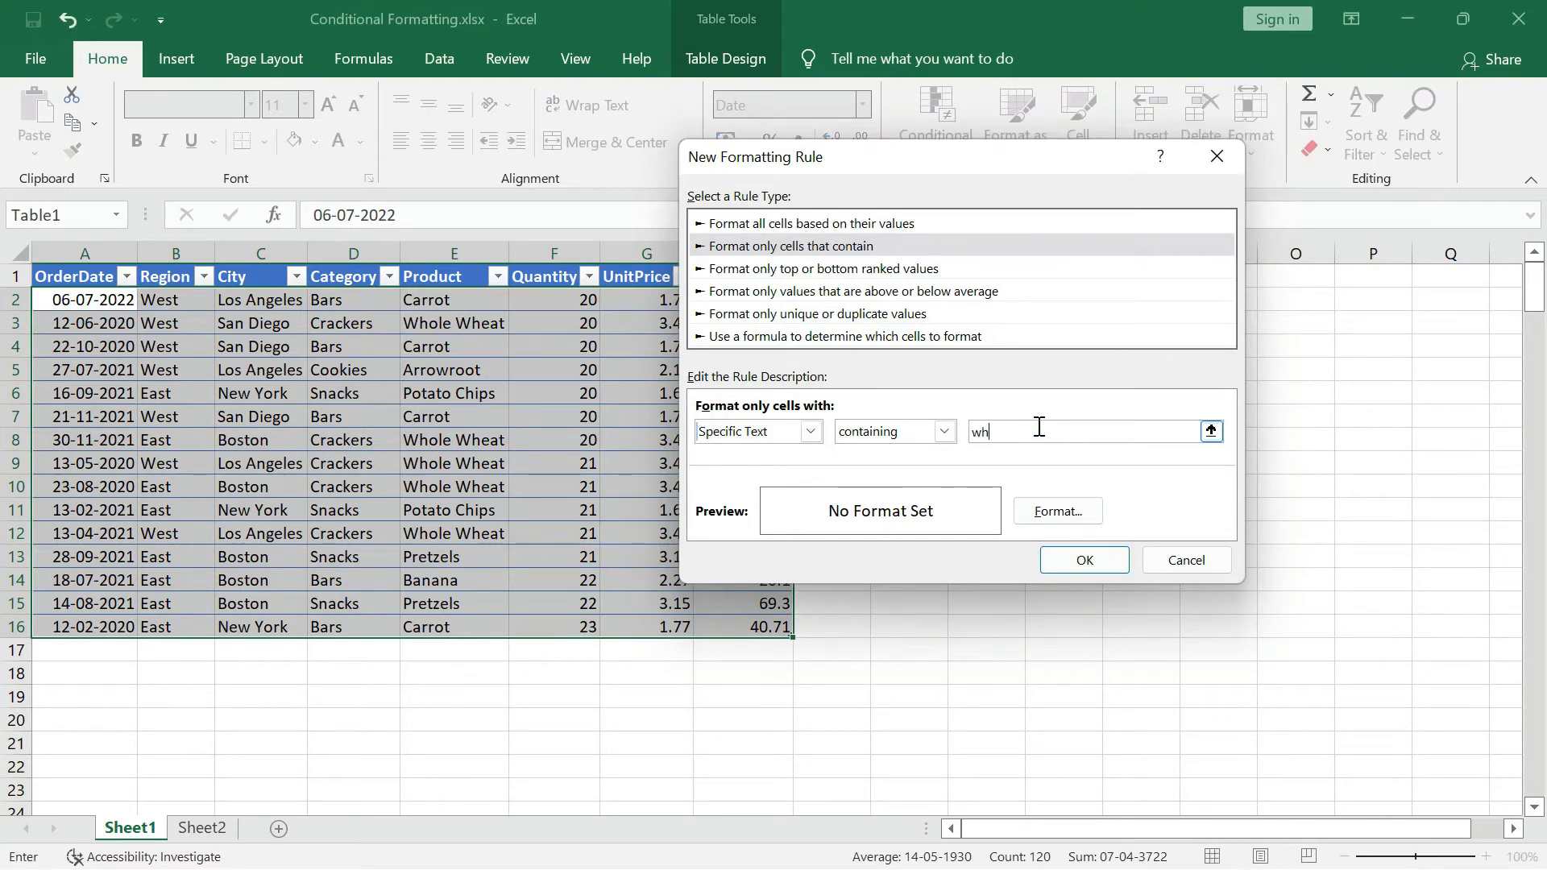
Set the wheat rule's format to a light orange fill with bold font in automatic color, and apply the rule
click(1059, 509)
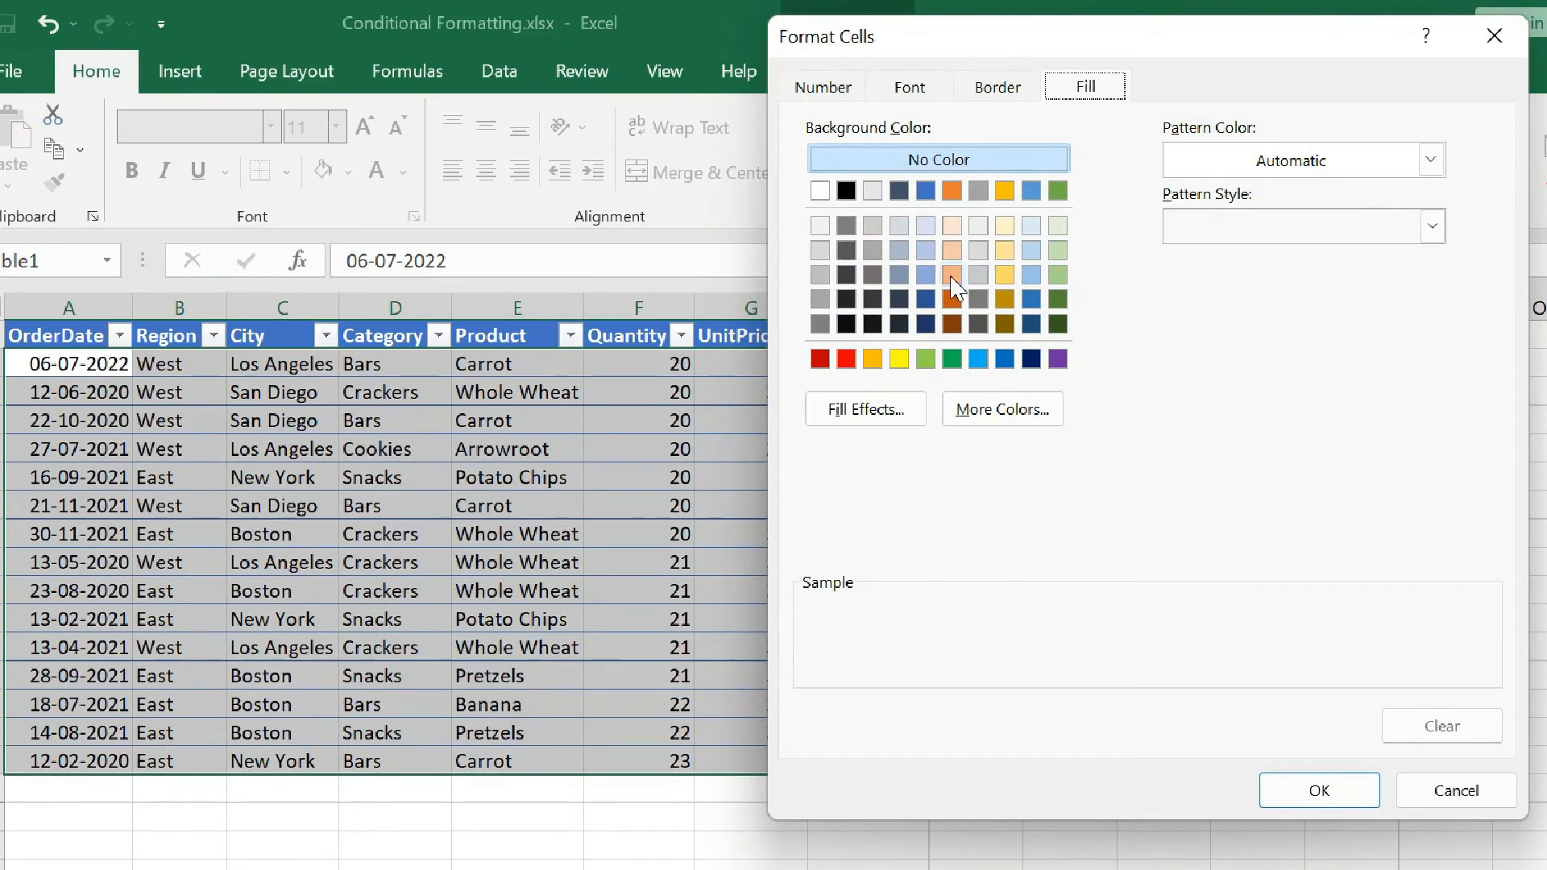
click(952, 275)
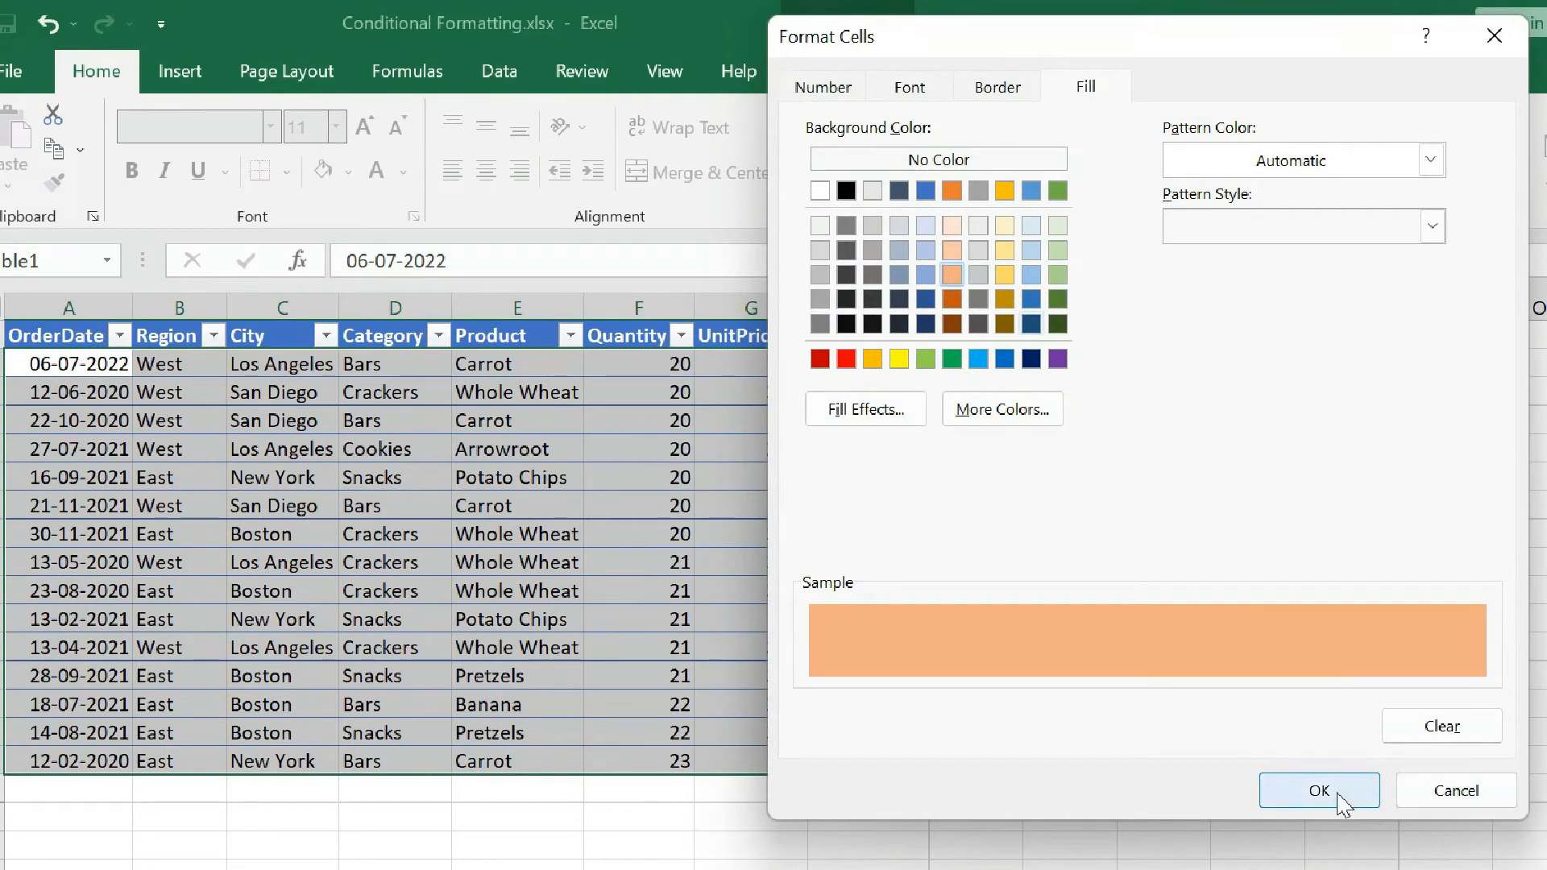
click(822, 87)
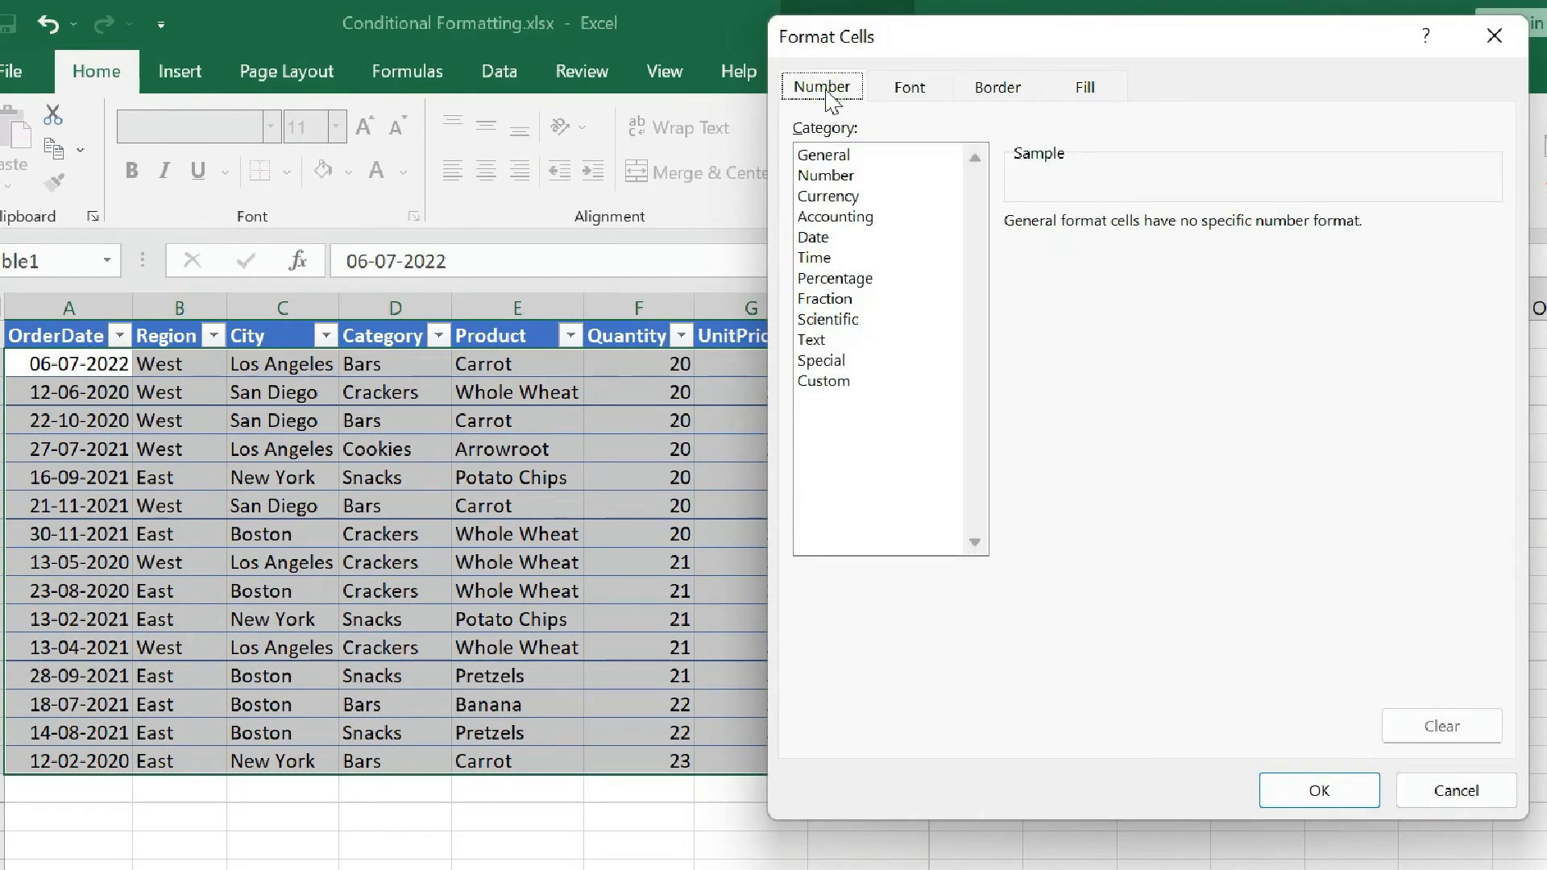
click(910, 87)
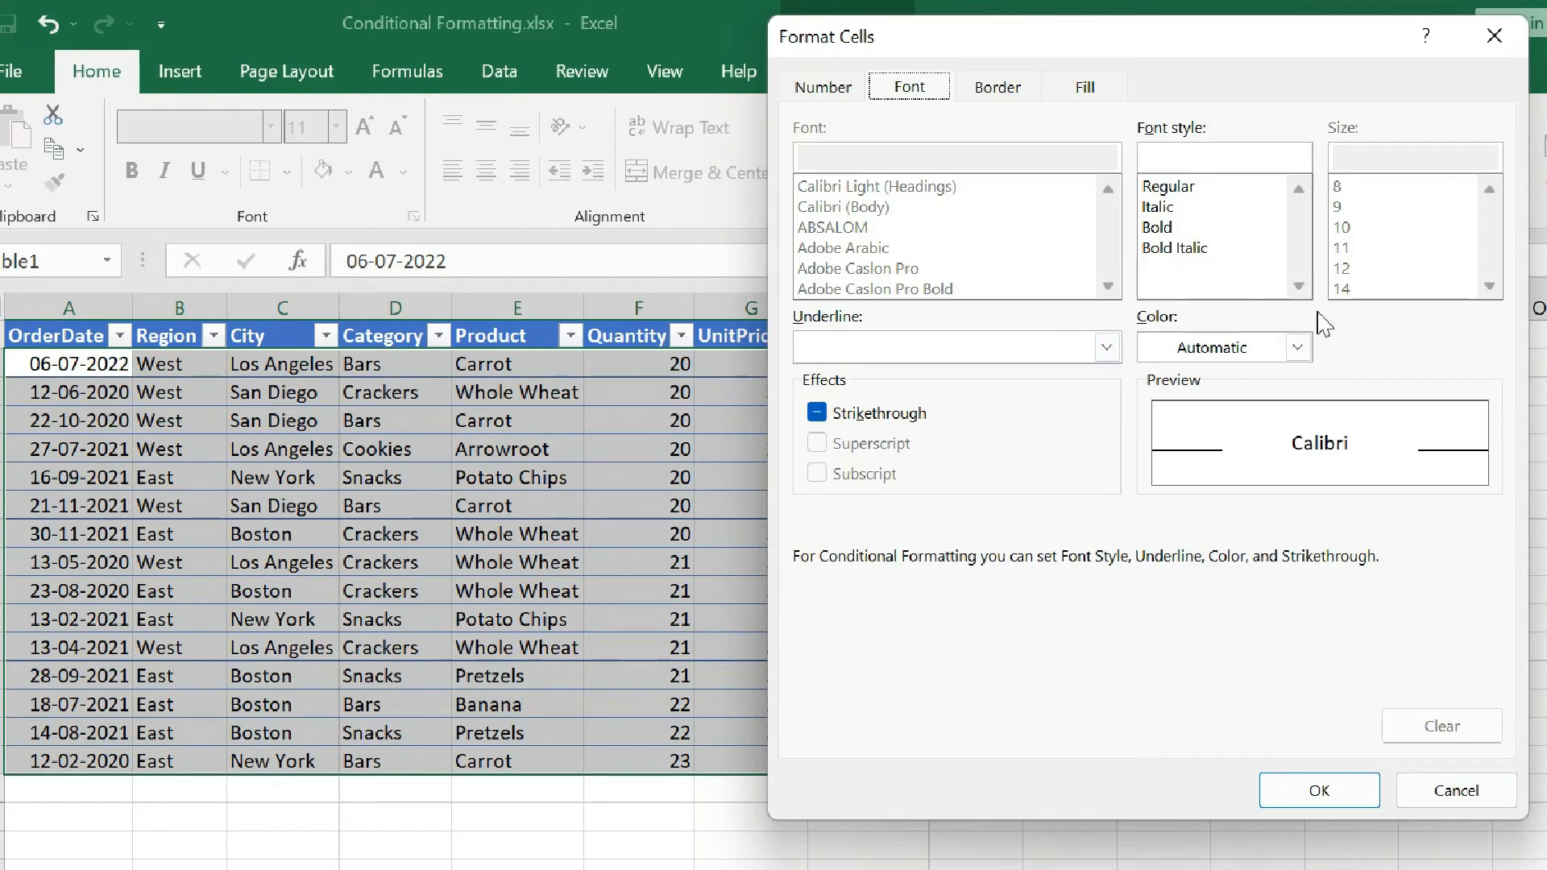
click(1158, 228)
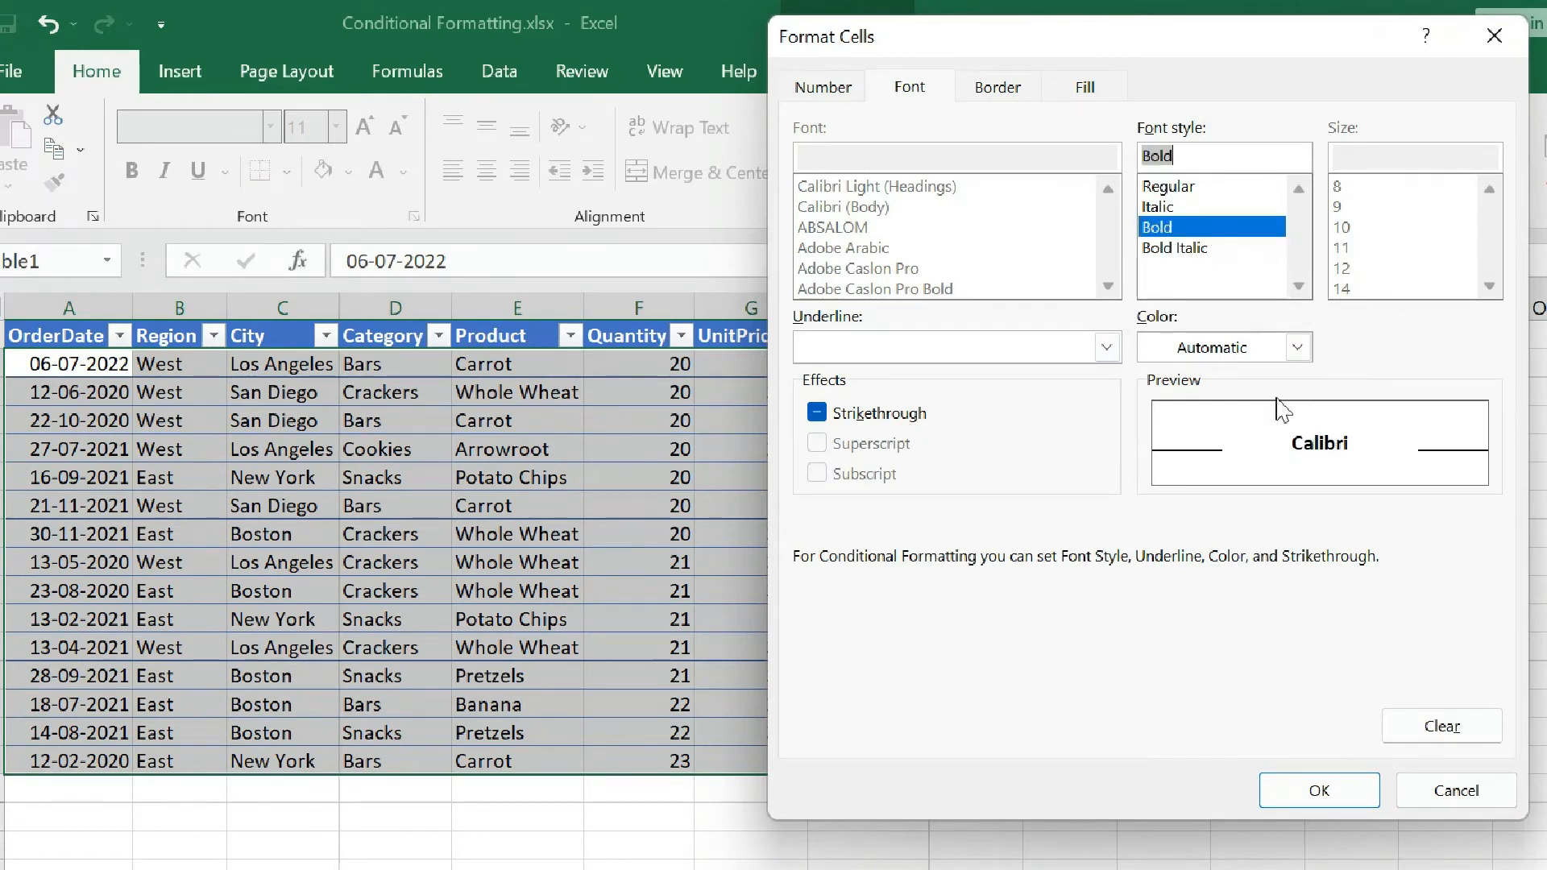
click(1297, 347)
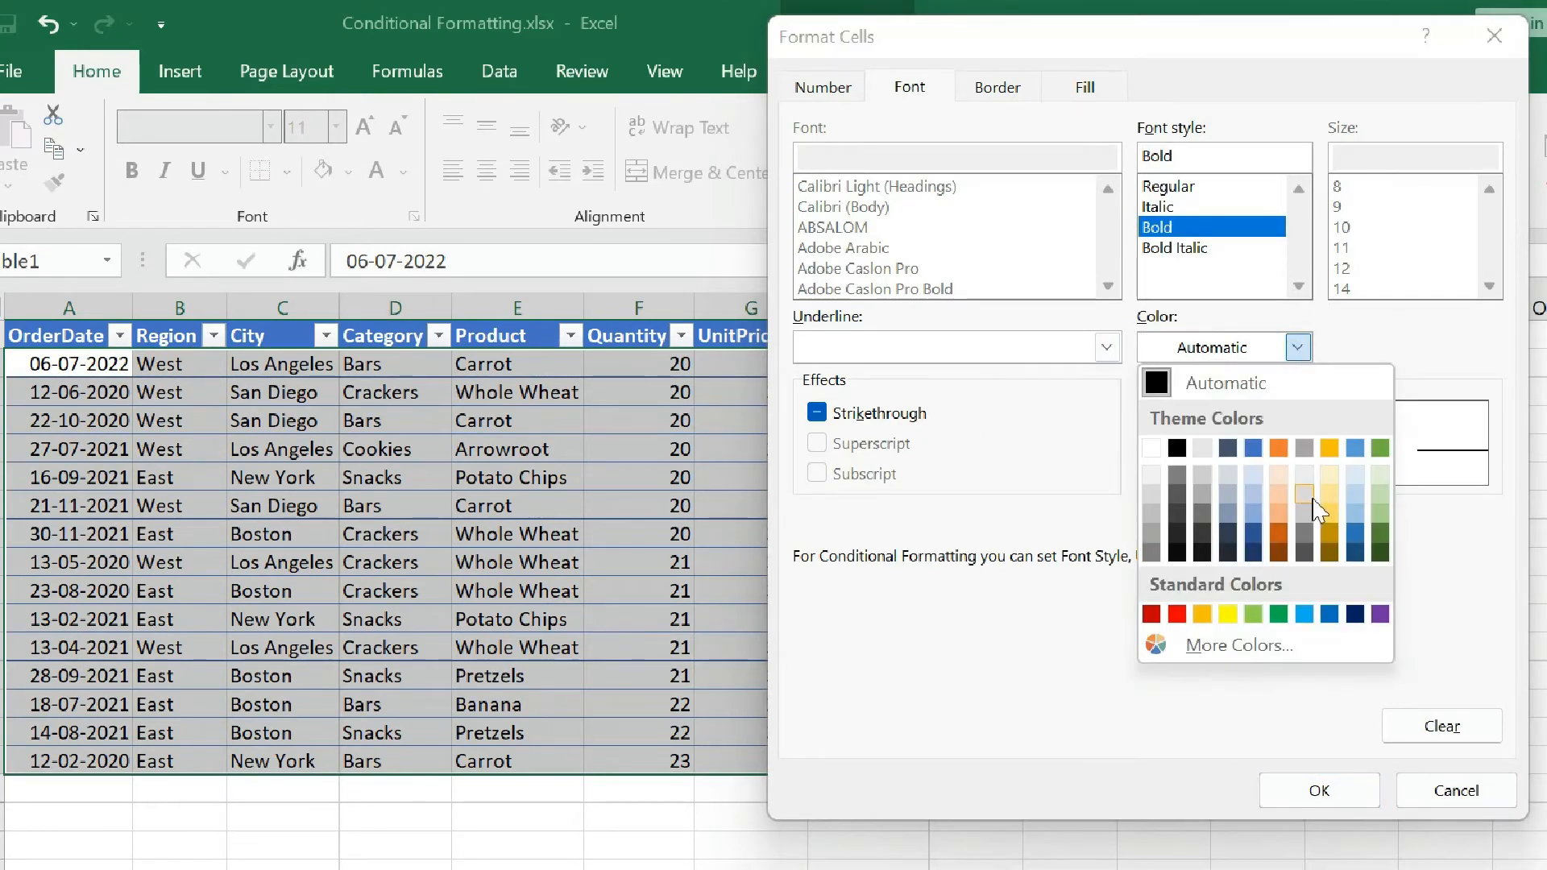
click(1368, 322)
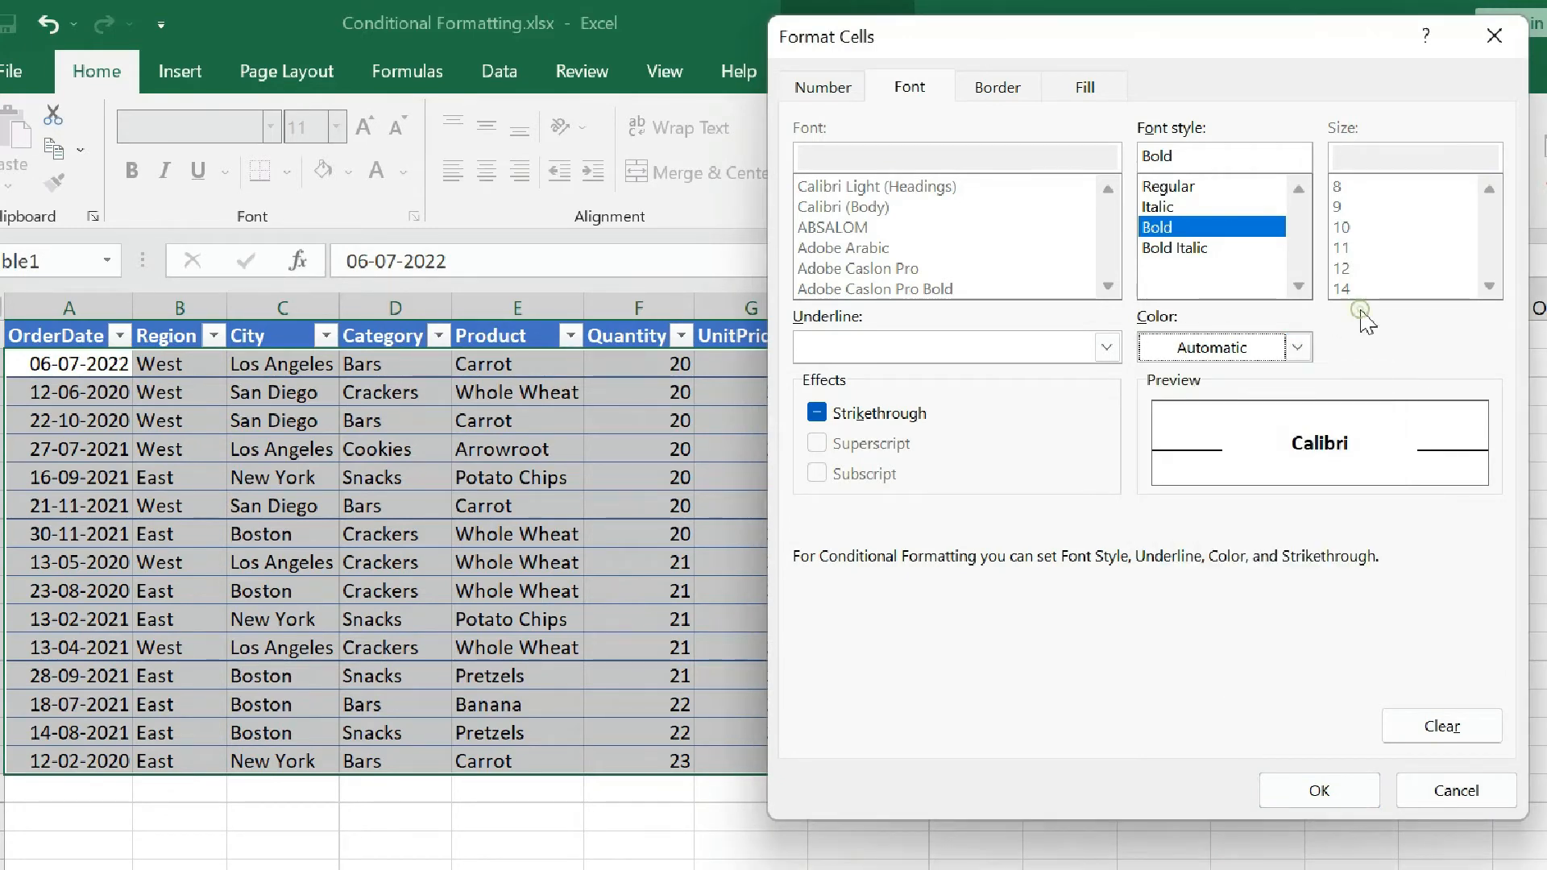
click(1354, 790)
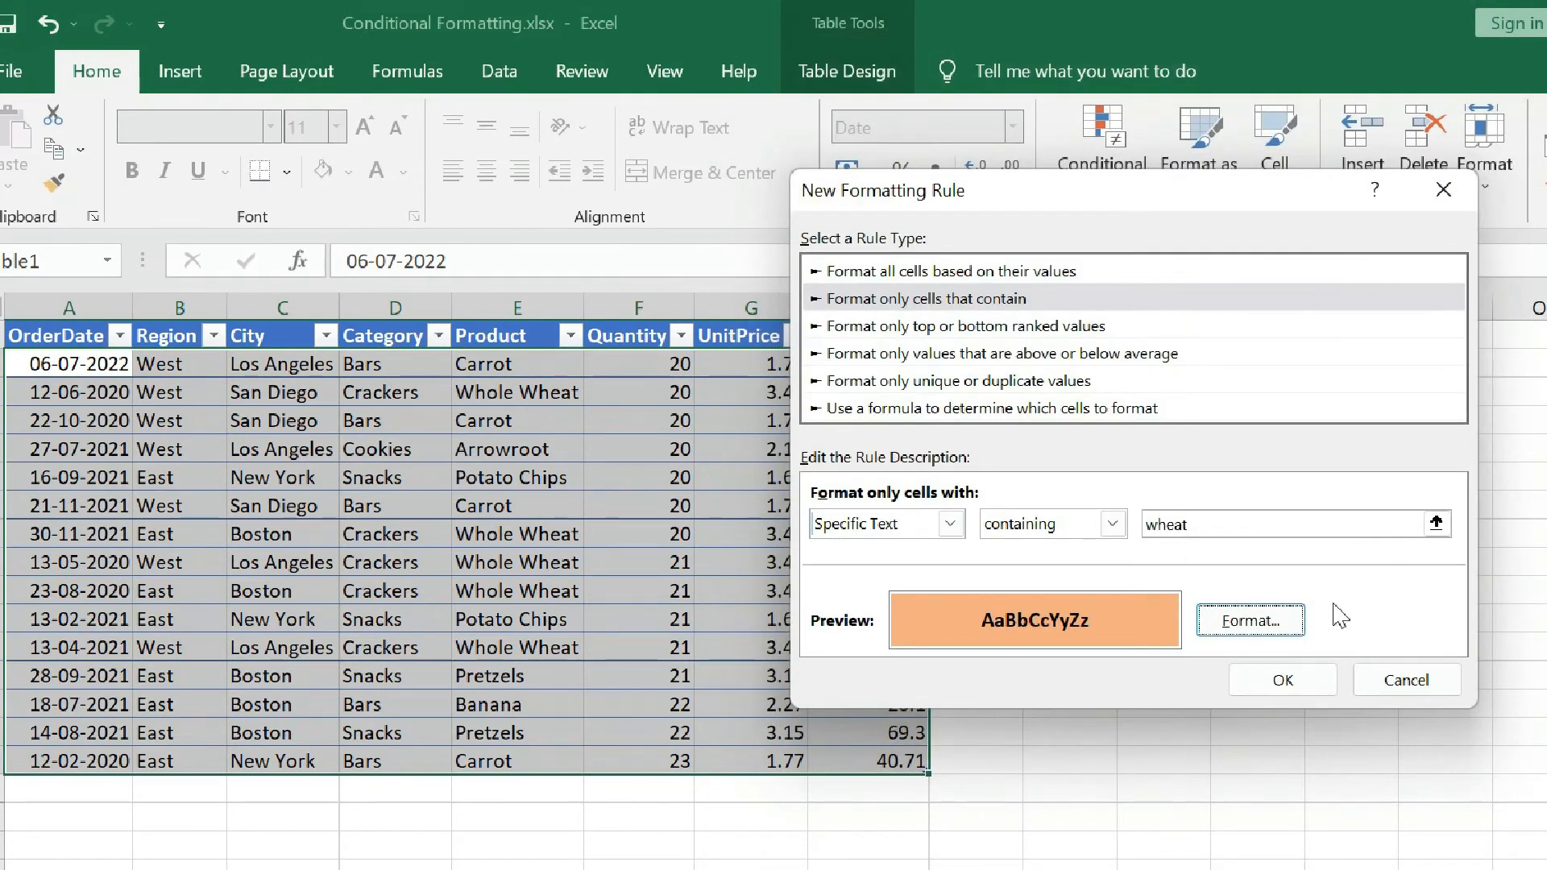
click(1283, 679)
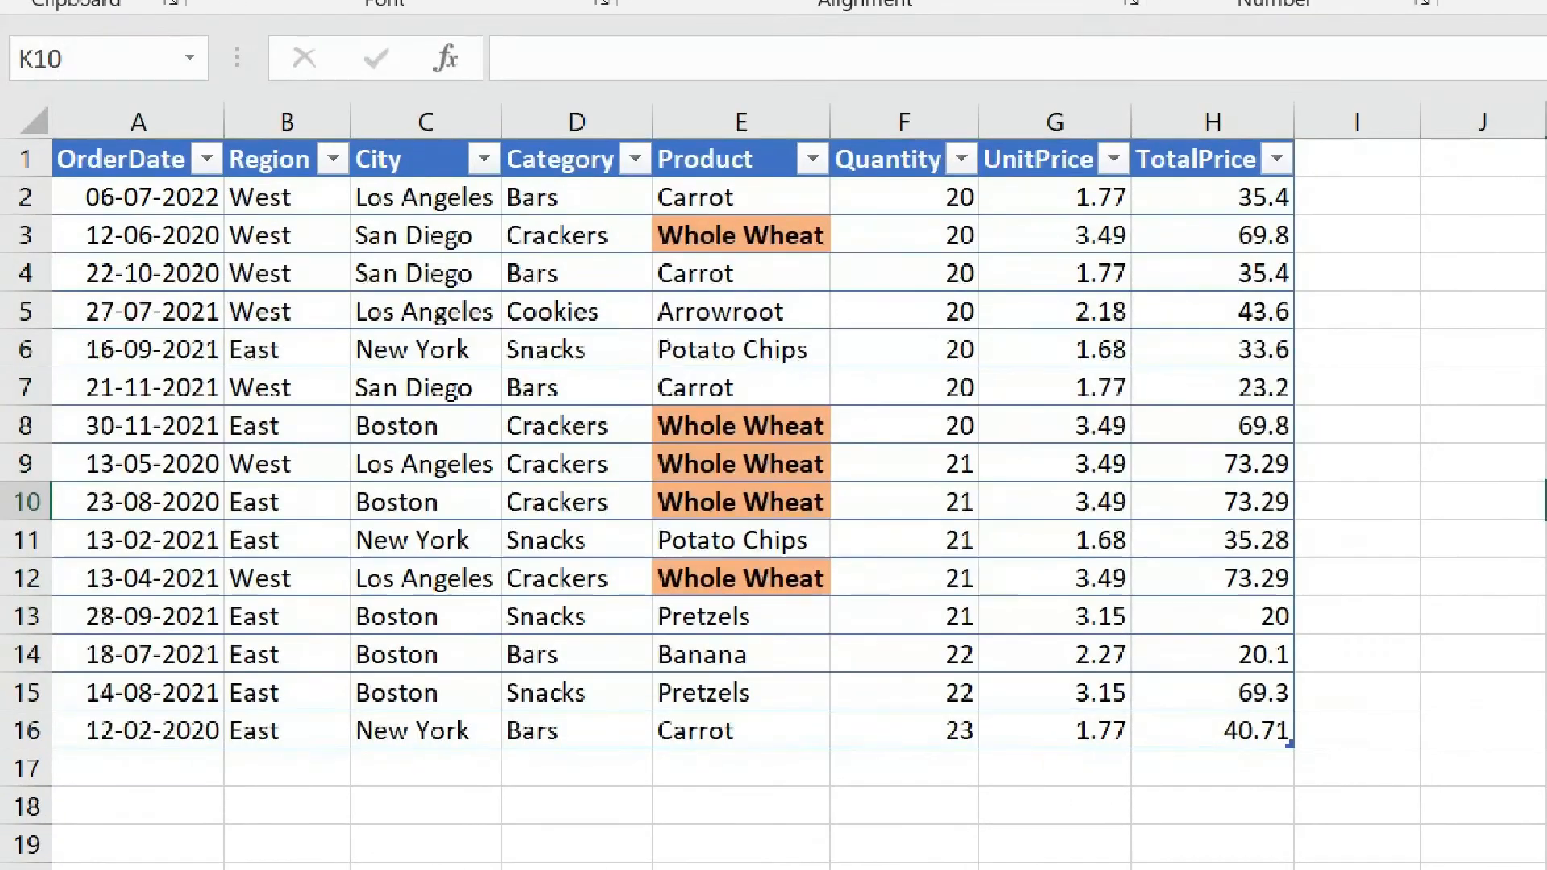
Check in the Product column which cells the wheat rule highlights
click(517, 373)
click(731, 464)
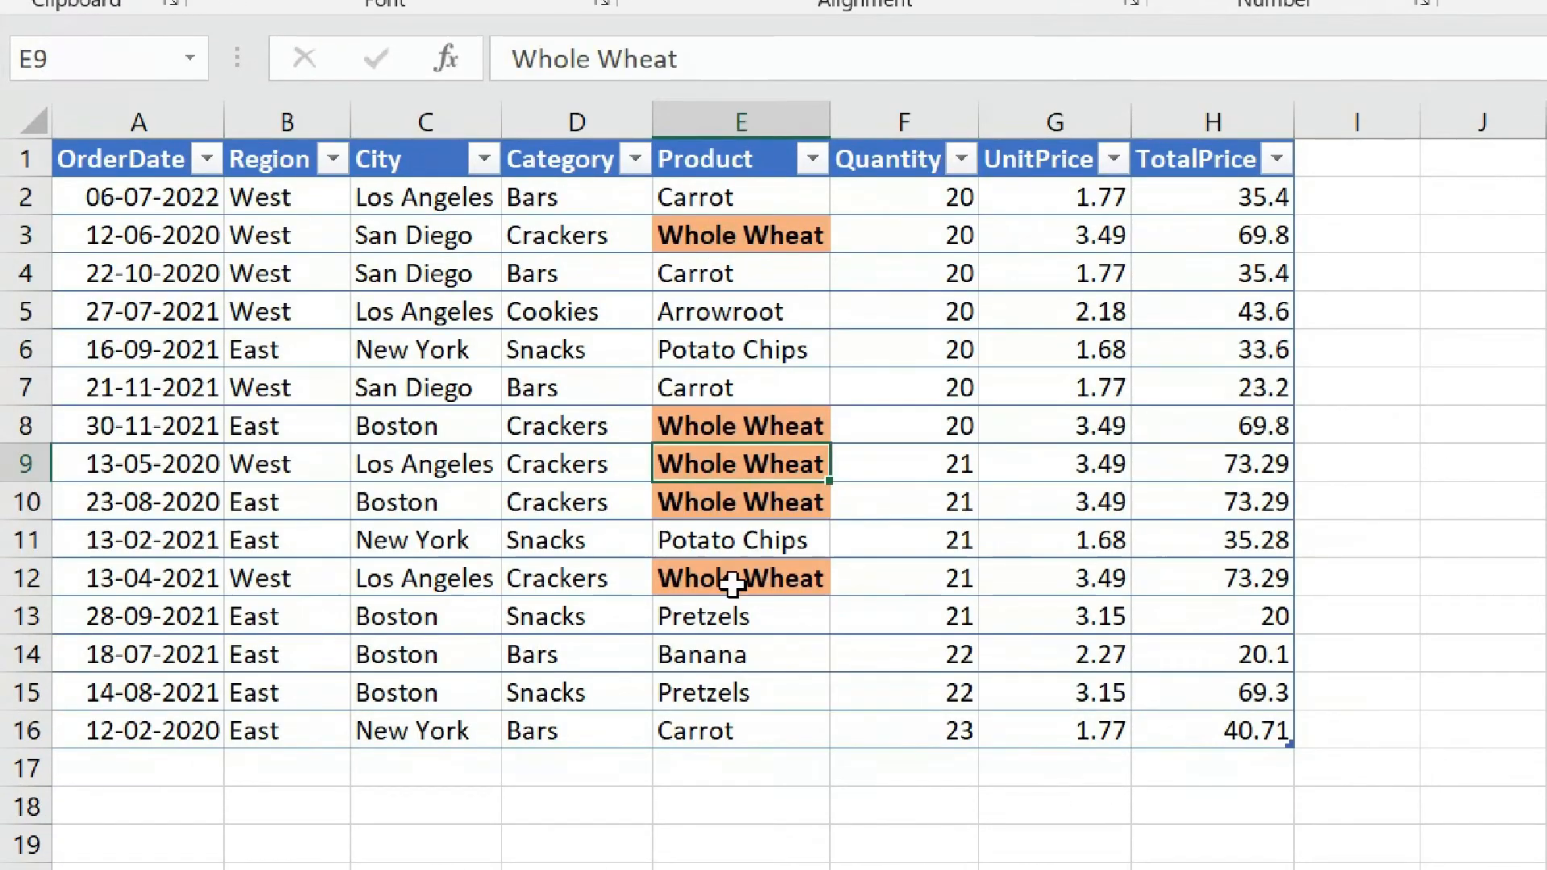
click(736, 579)
drag(621, 200, 856, 715)
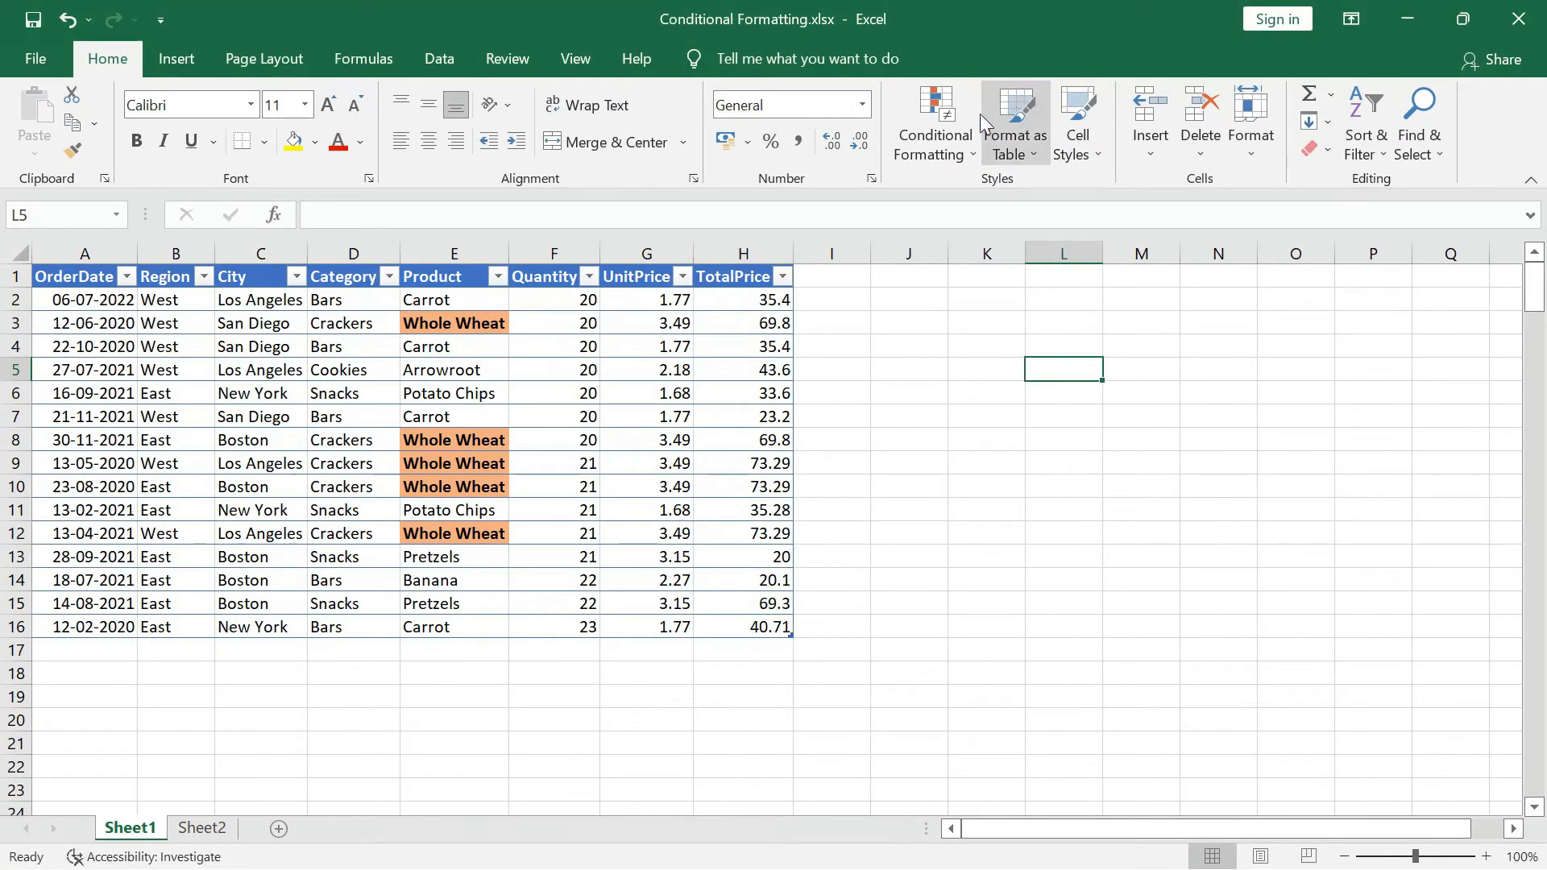
Start another formatting rule of type "Format only cells that contain" with the condition Dates Occurring
click(934, 137)
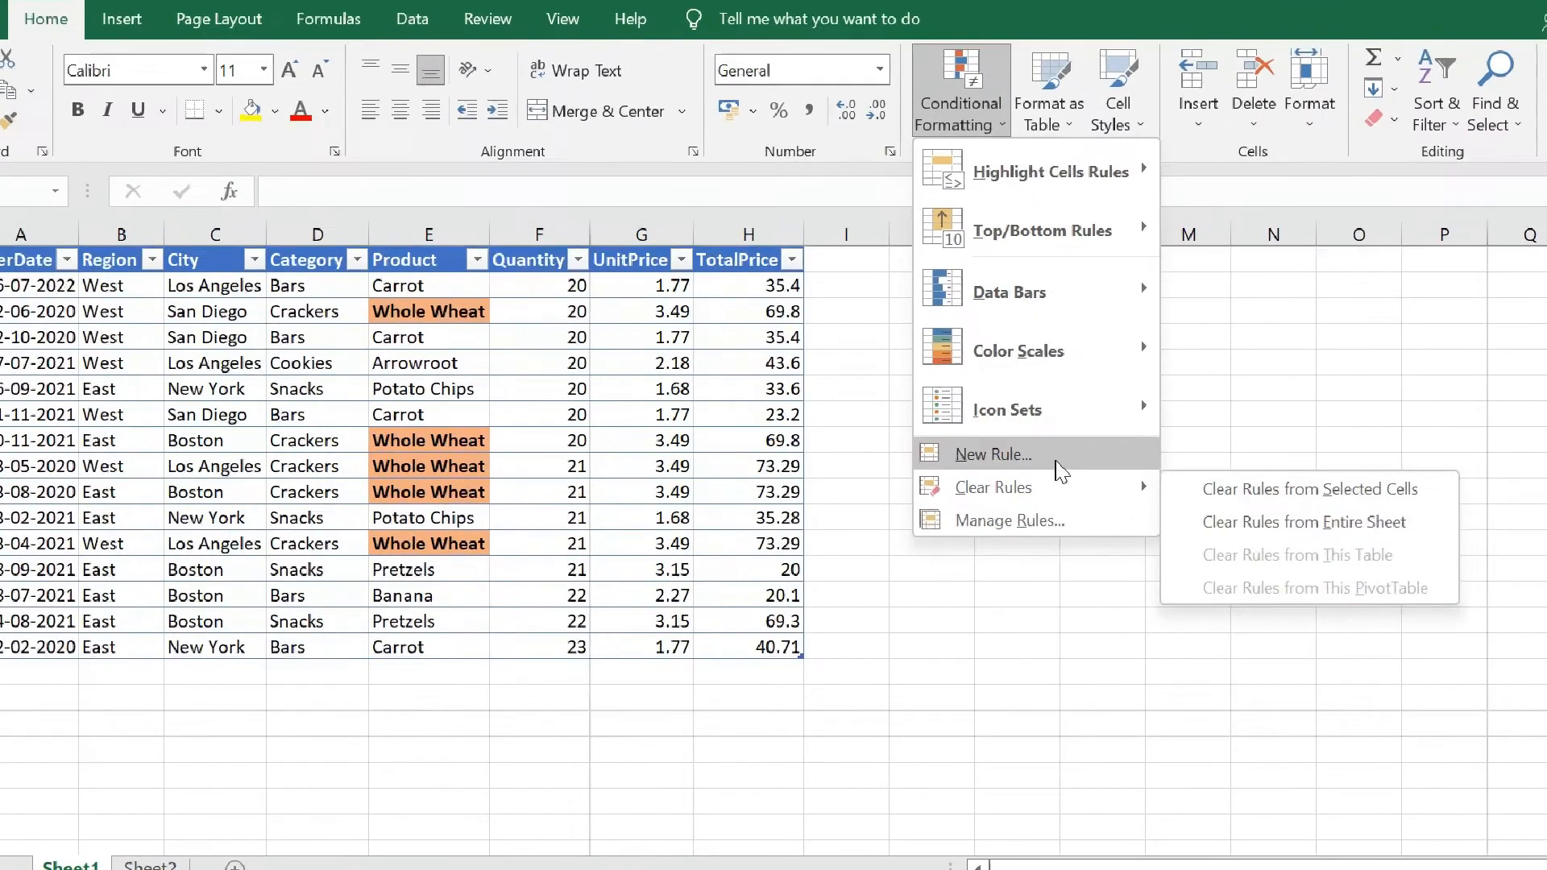
click(1029, 454)
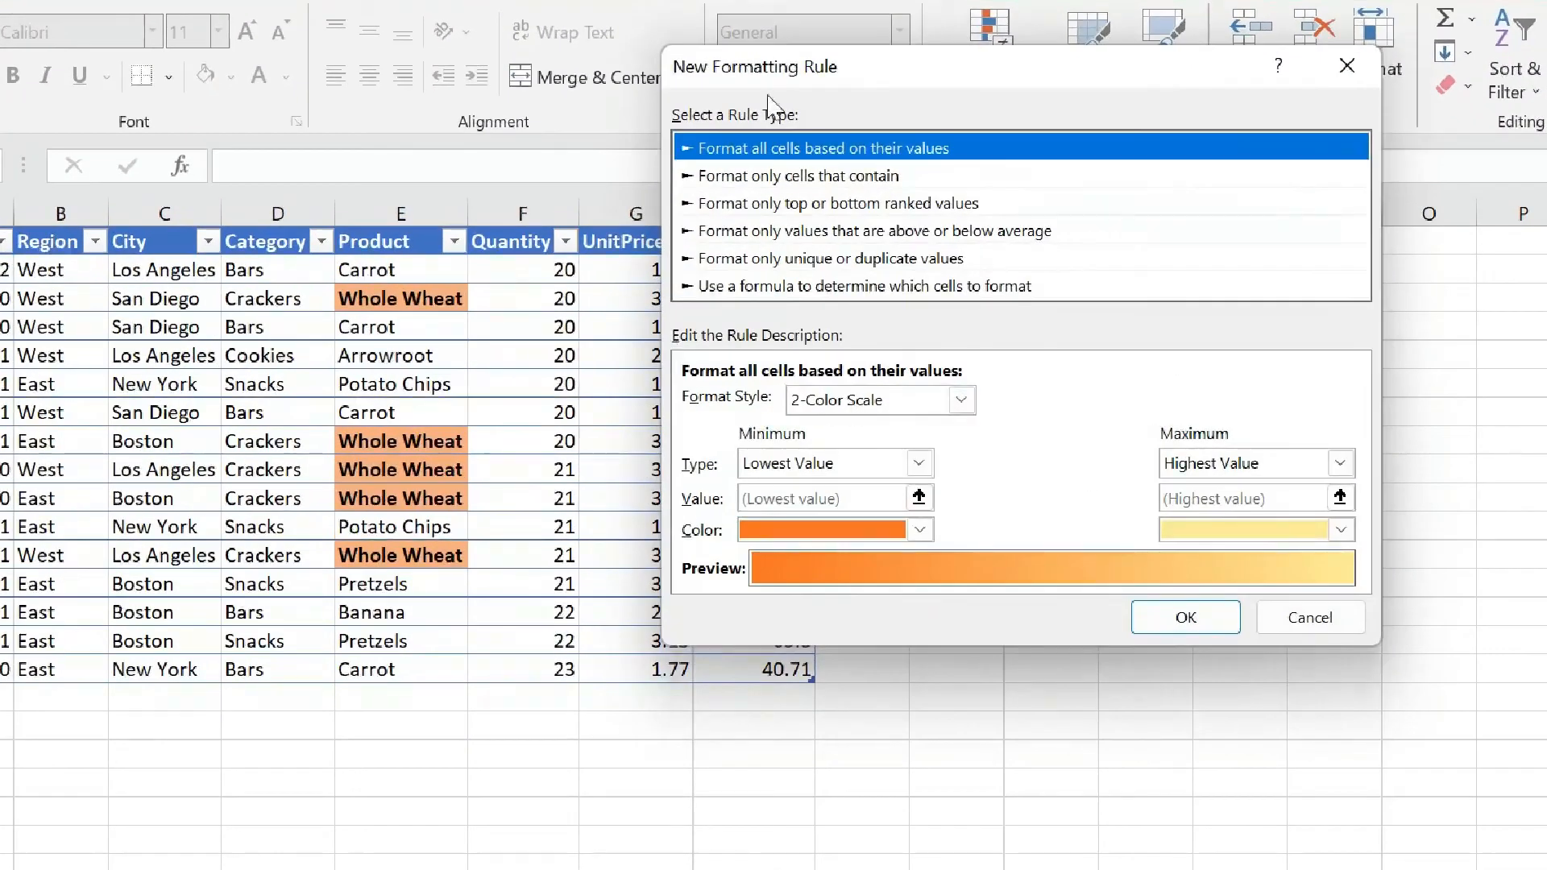
click(771, 176)
click(821, 402)
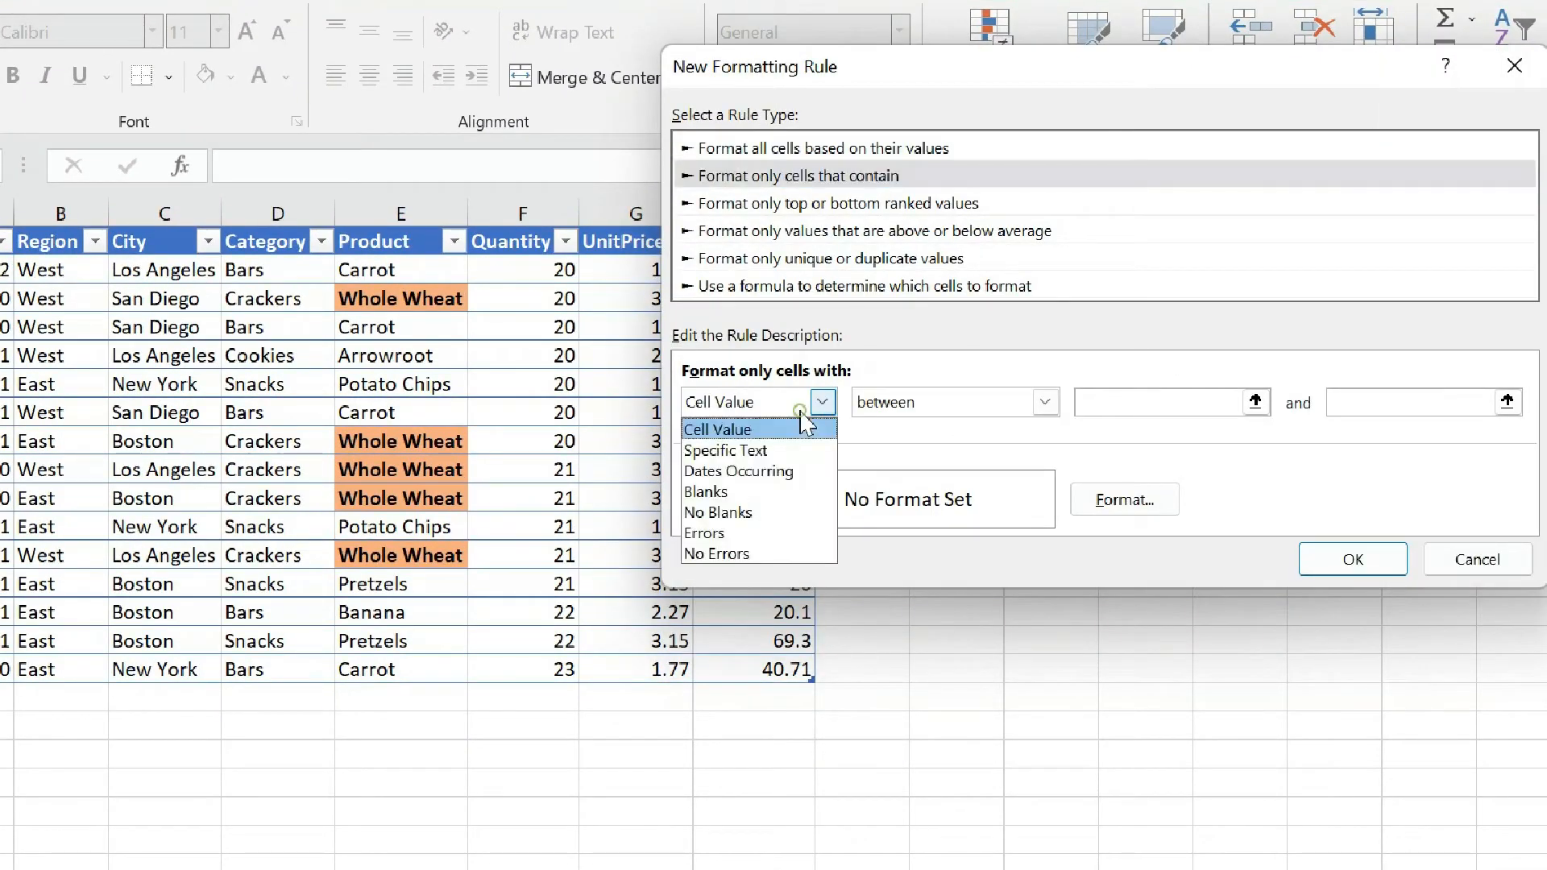
click(774, 470)
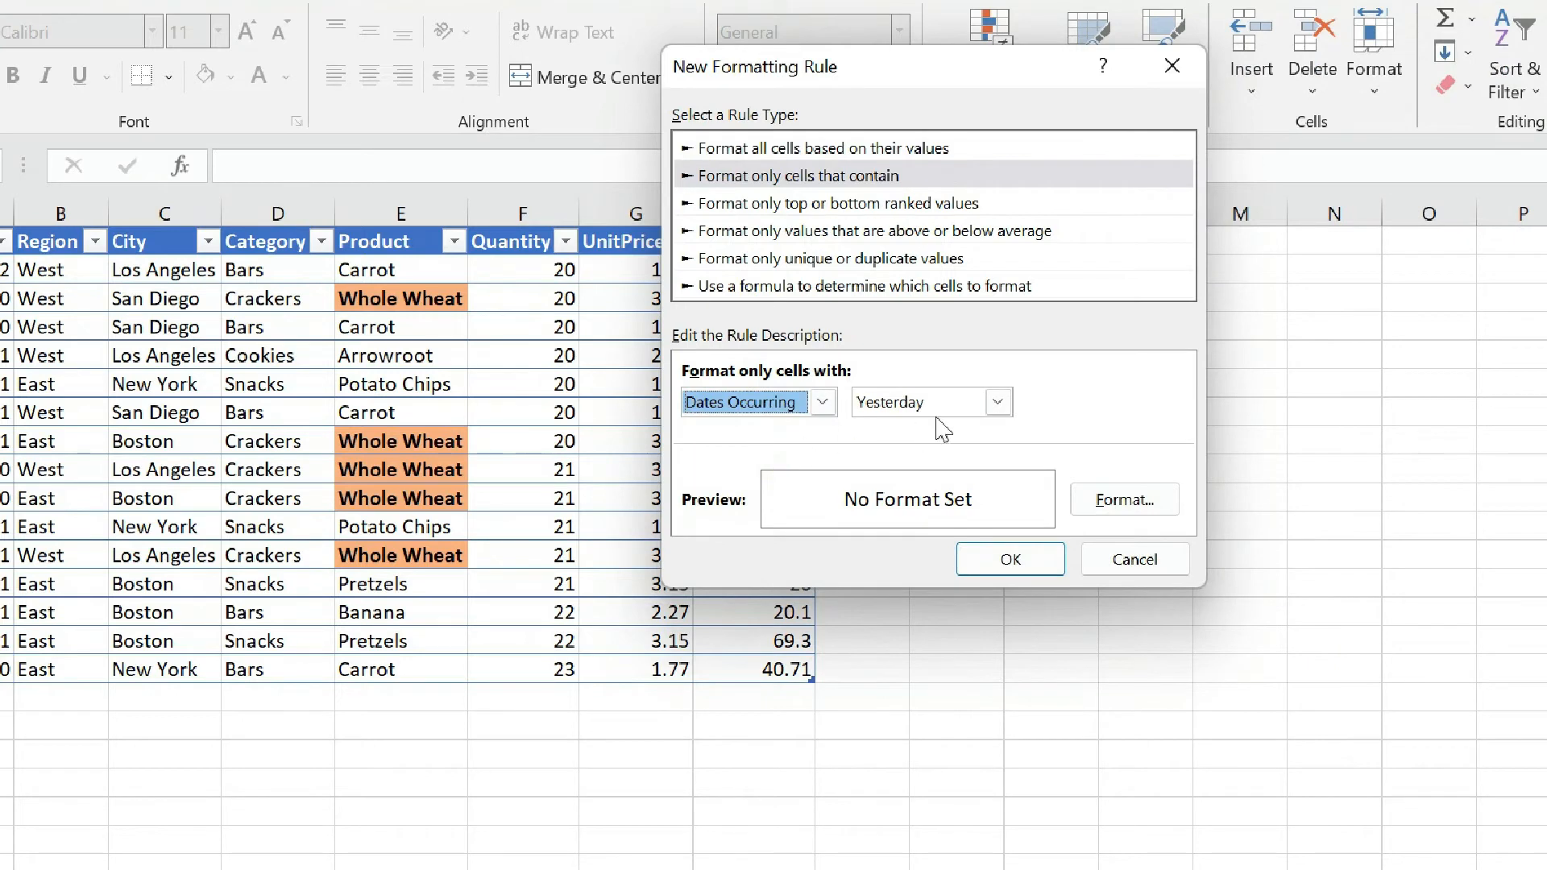
Examine the date periods available for Dates Occurring, keeping Yesterday
click(997, 402)
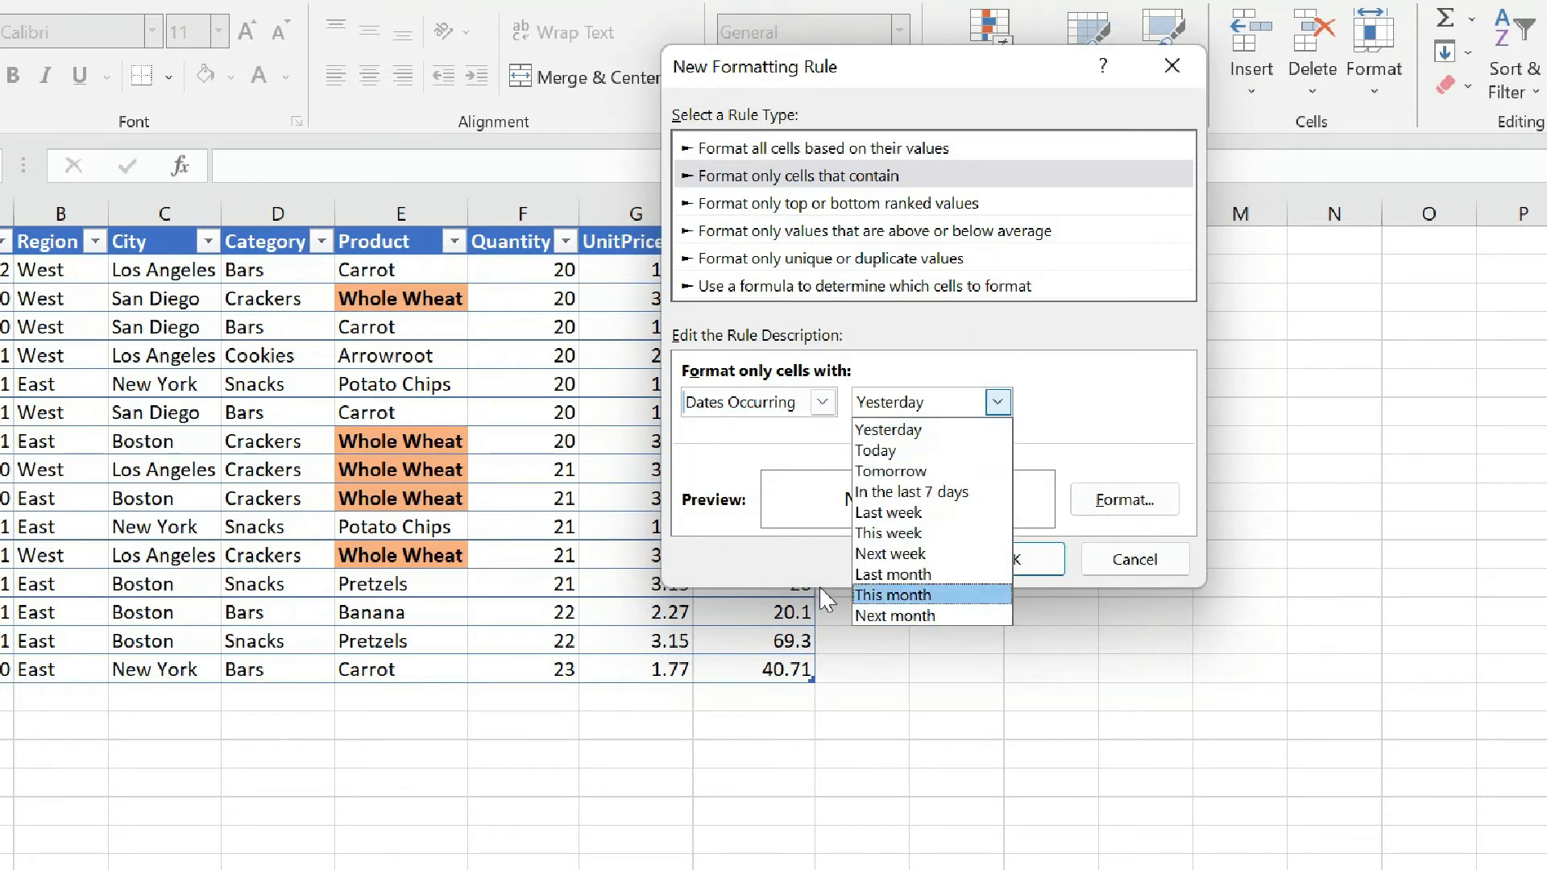
click(805, 438)
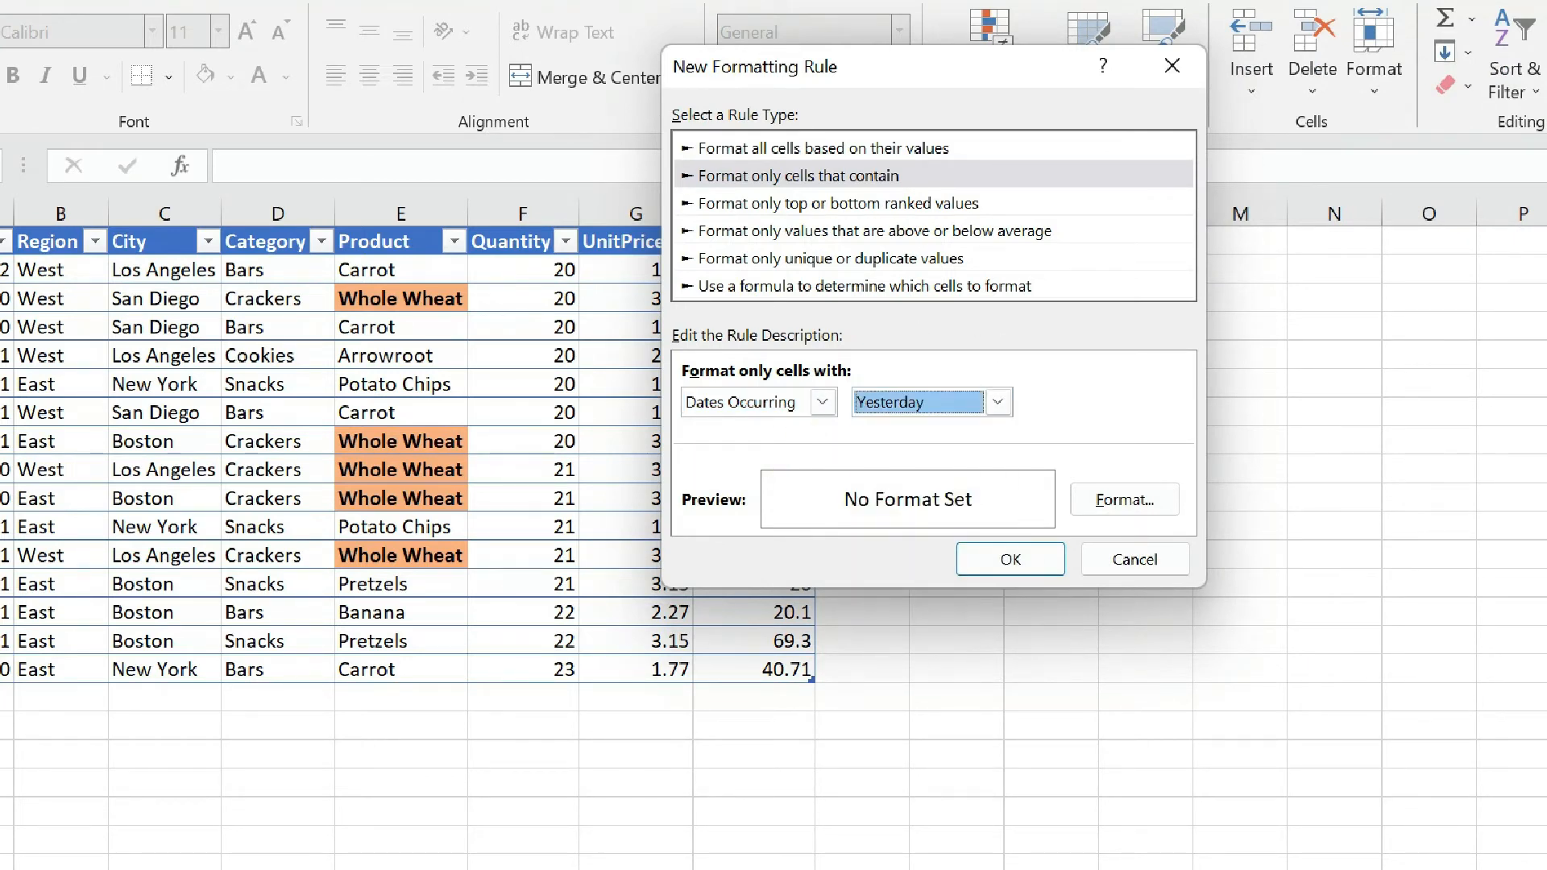
click(941, 405)
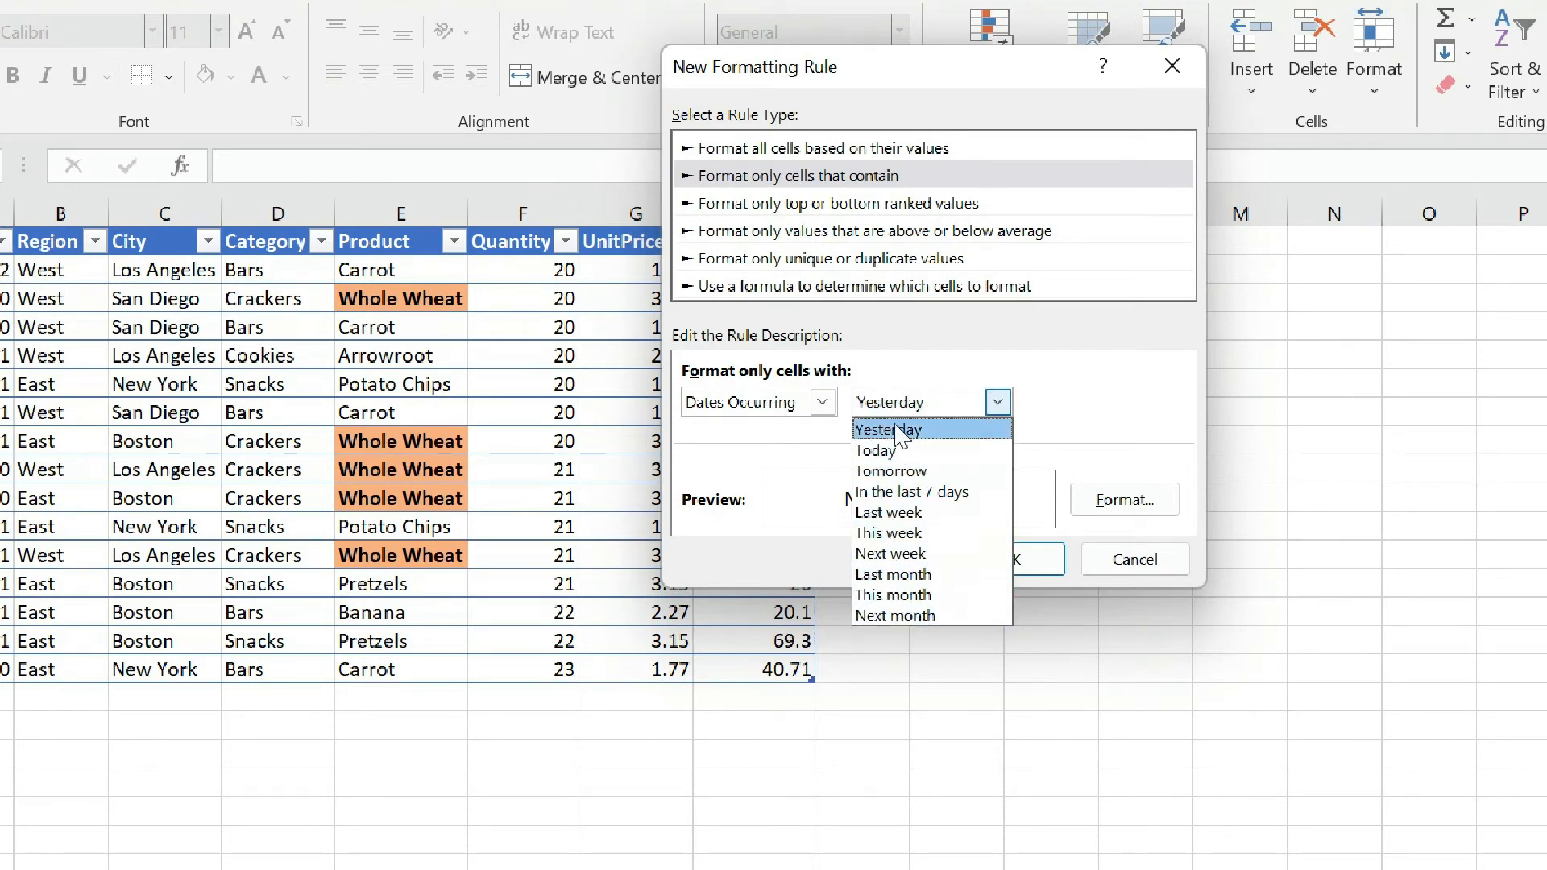
click(786, 441)
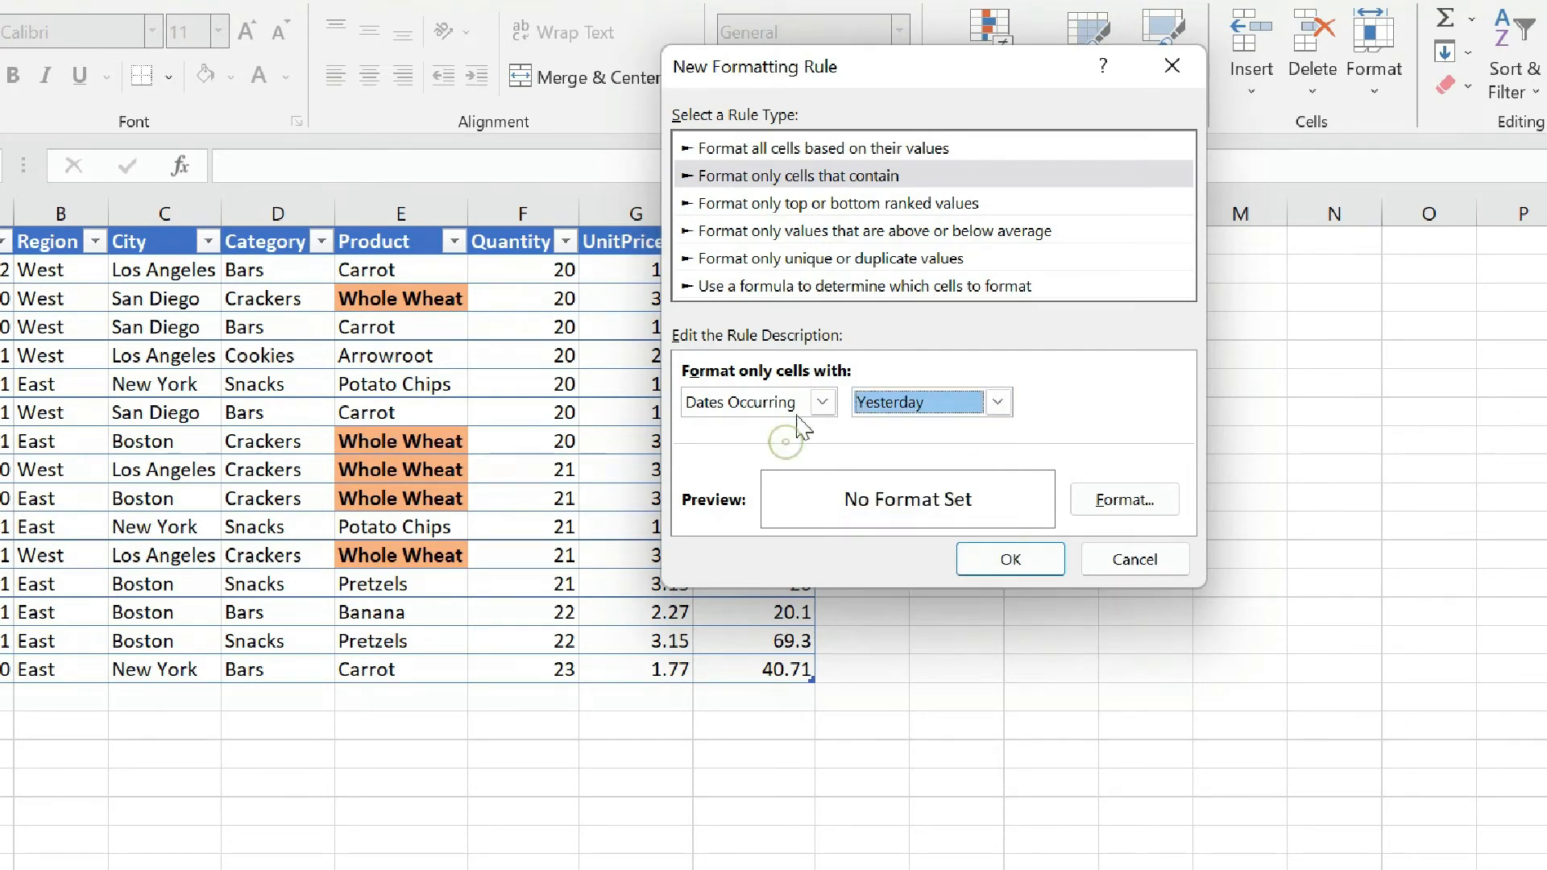
View the Blanks and No Blanks conditions of the rule and the remaining condition choices, keeping No Blanks
click(806, 403)
click(779, 491)
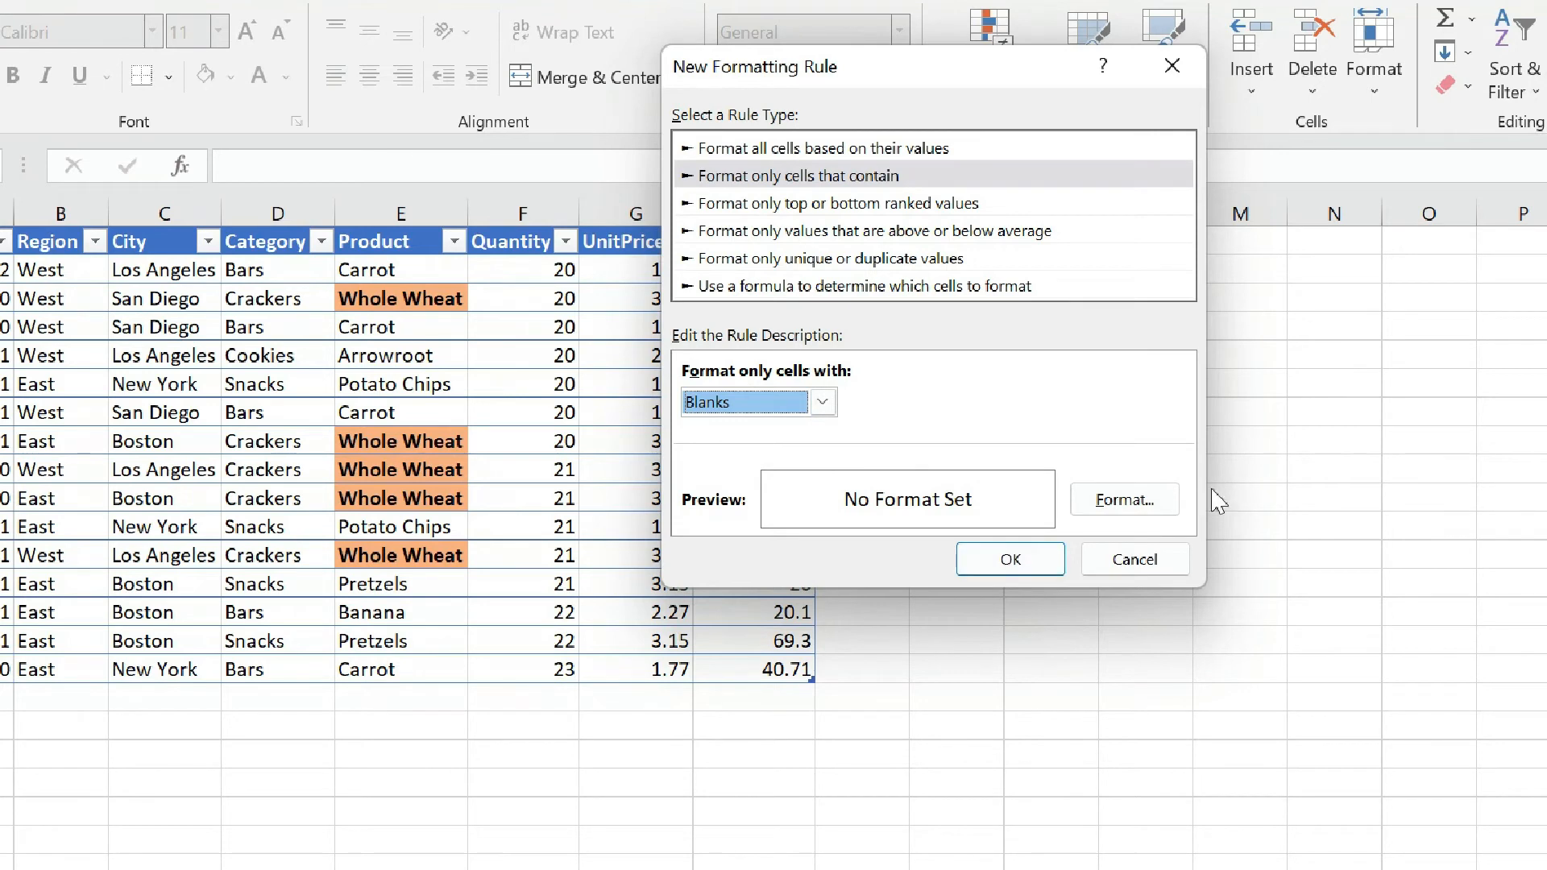
click(822, 401)
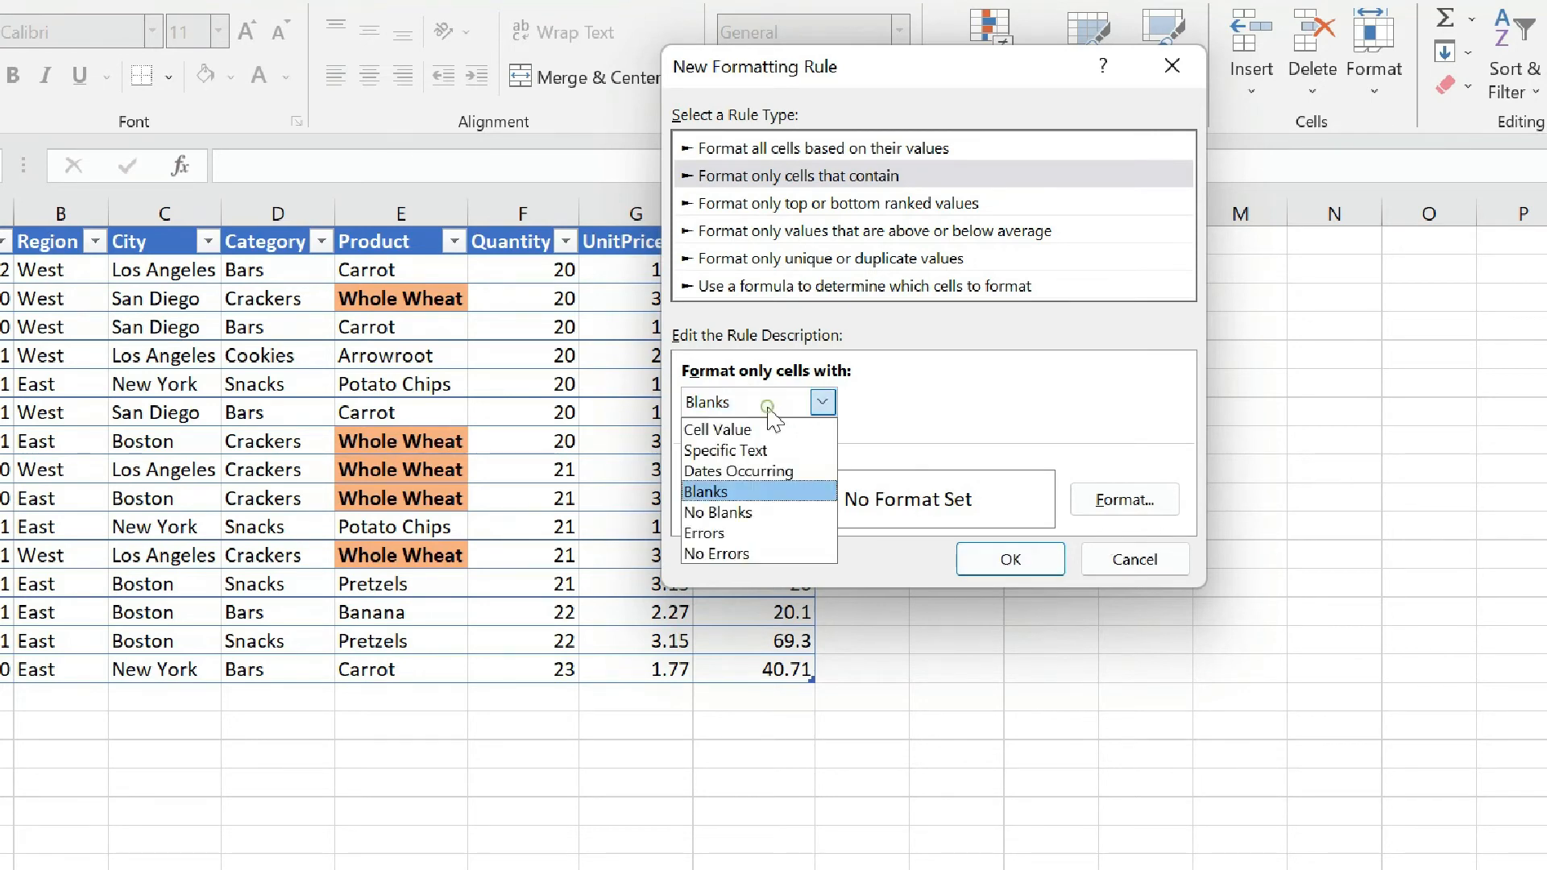
click(760, 512)
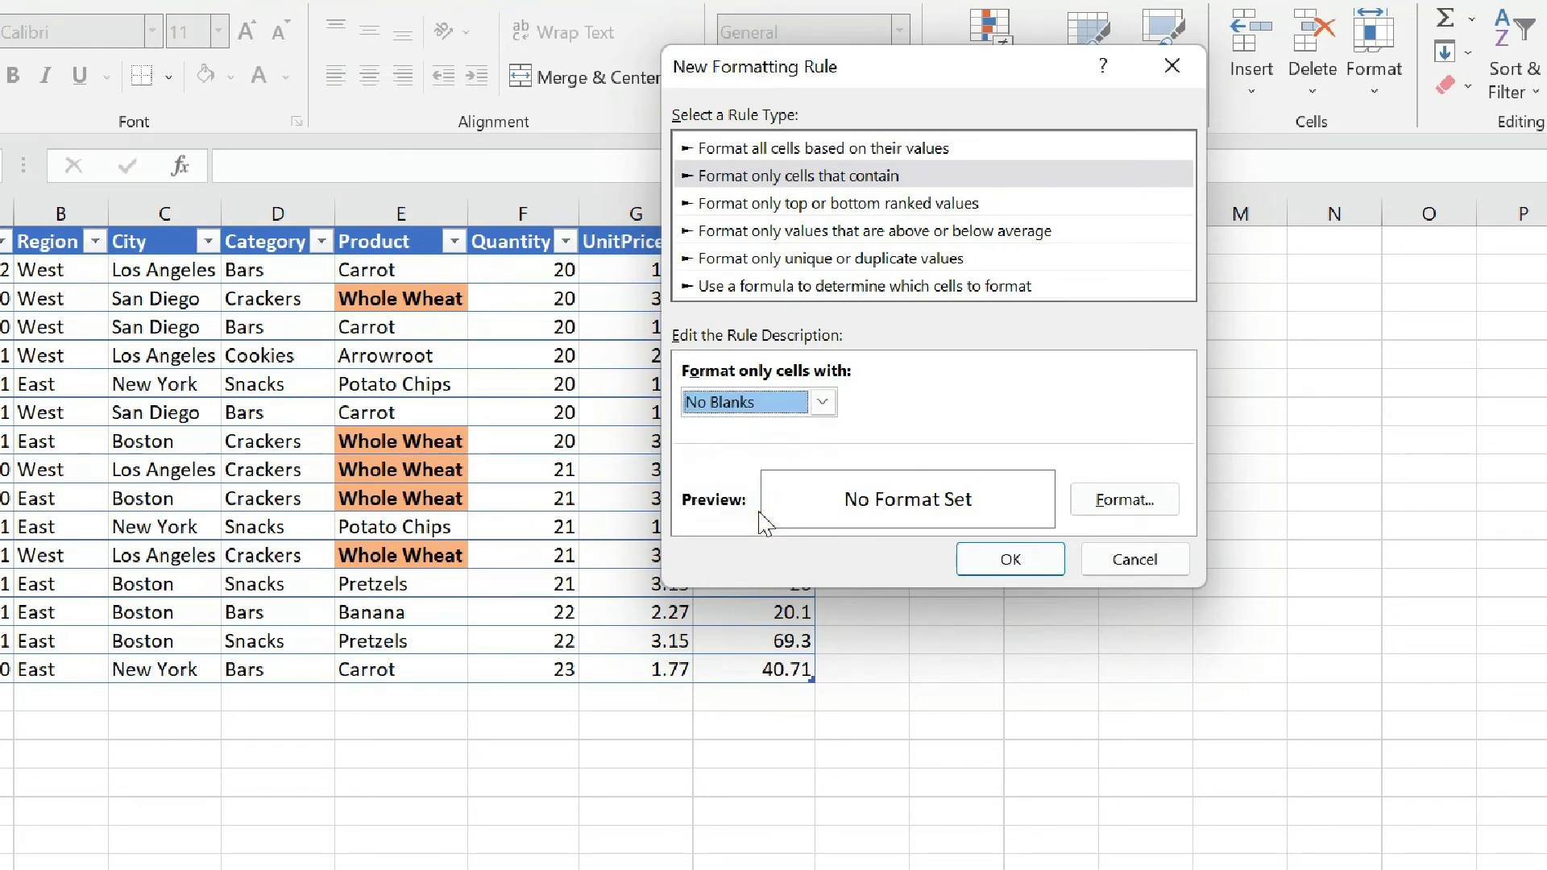
click(761, 402)
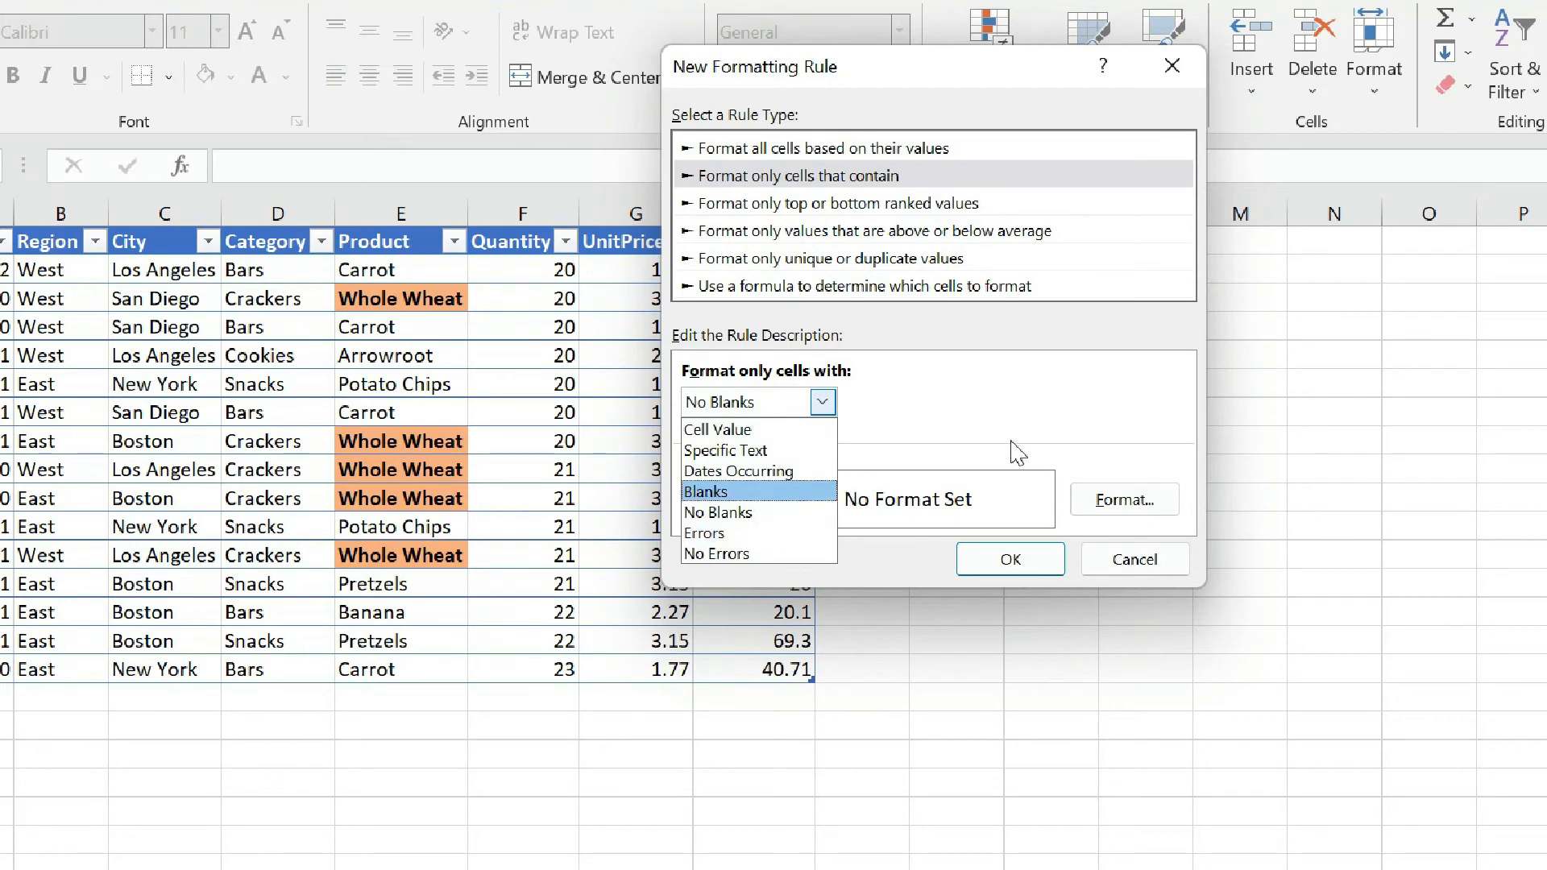
click(1053, 425)
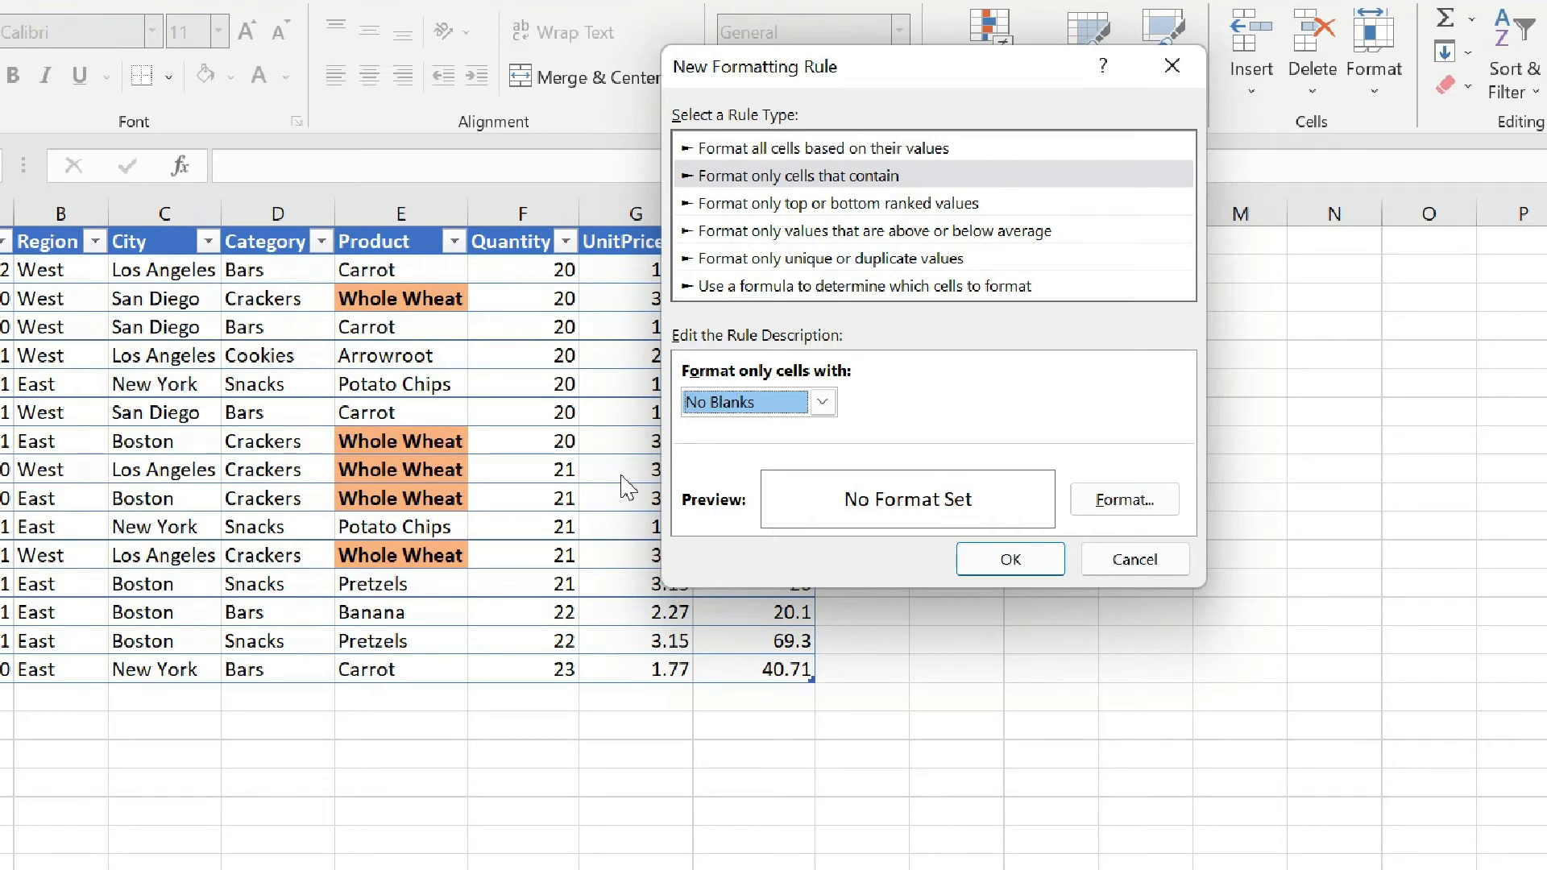
Switch the rule type to "Format only top or bottom ranked values" and review its rank direction and count, keeping Top 10
click(809, 204)
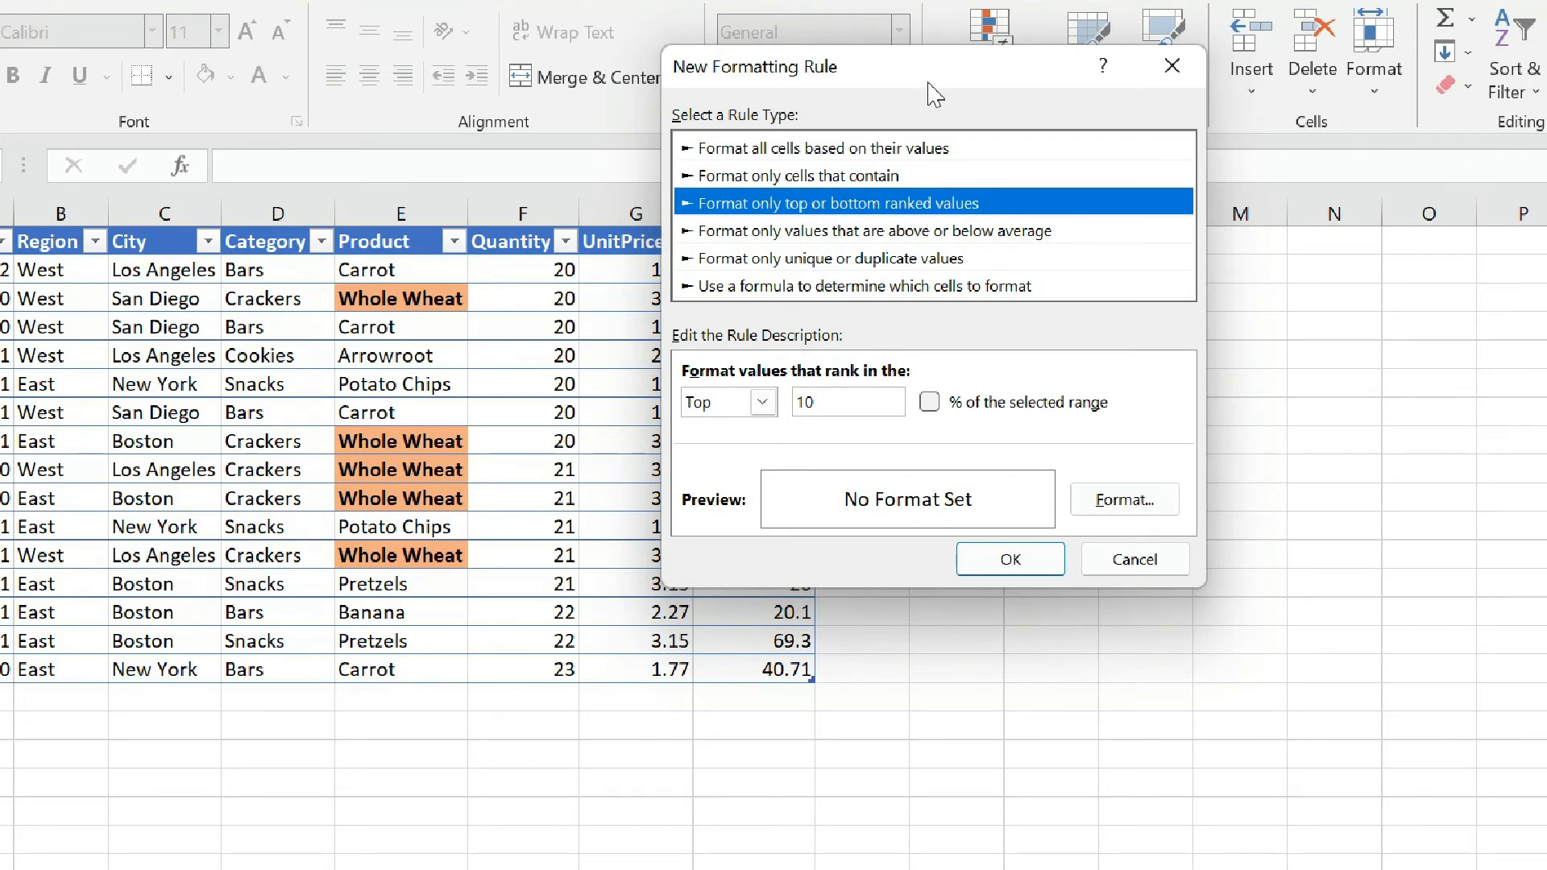
drag(928, 82, 1077, 73)
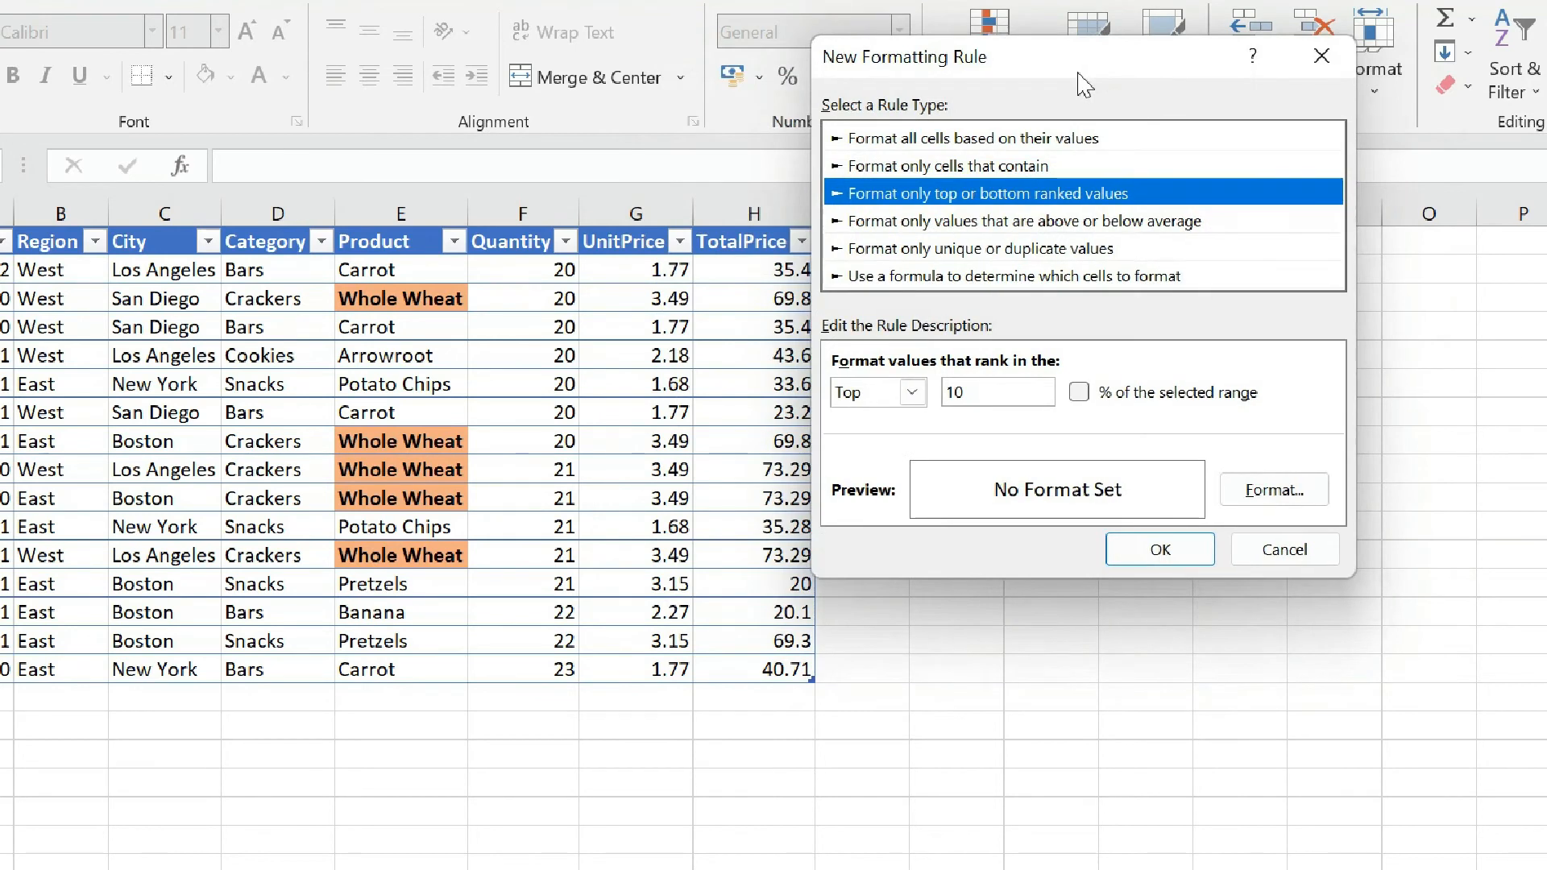
click(979, 393)
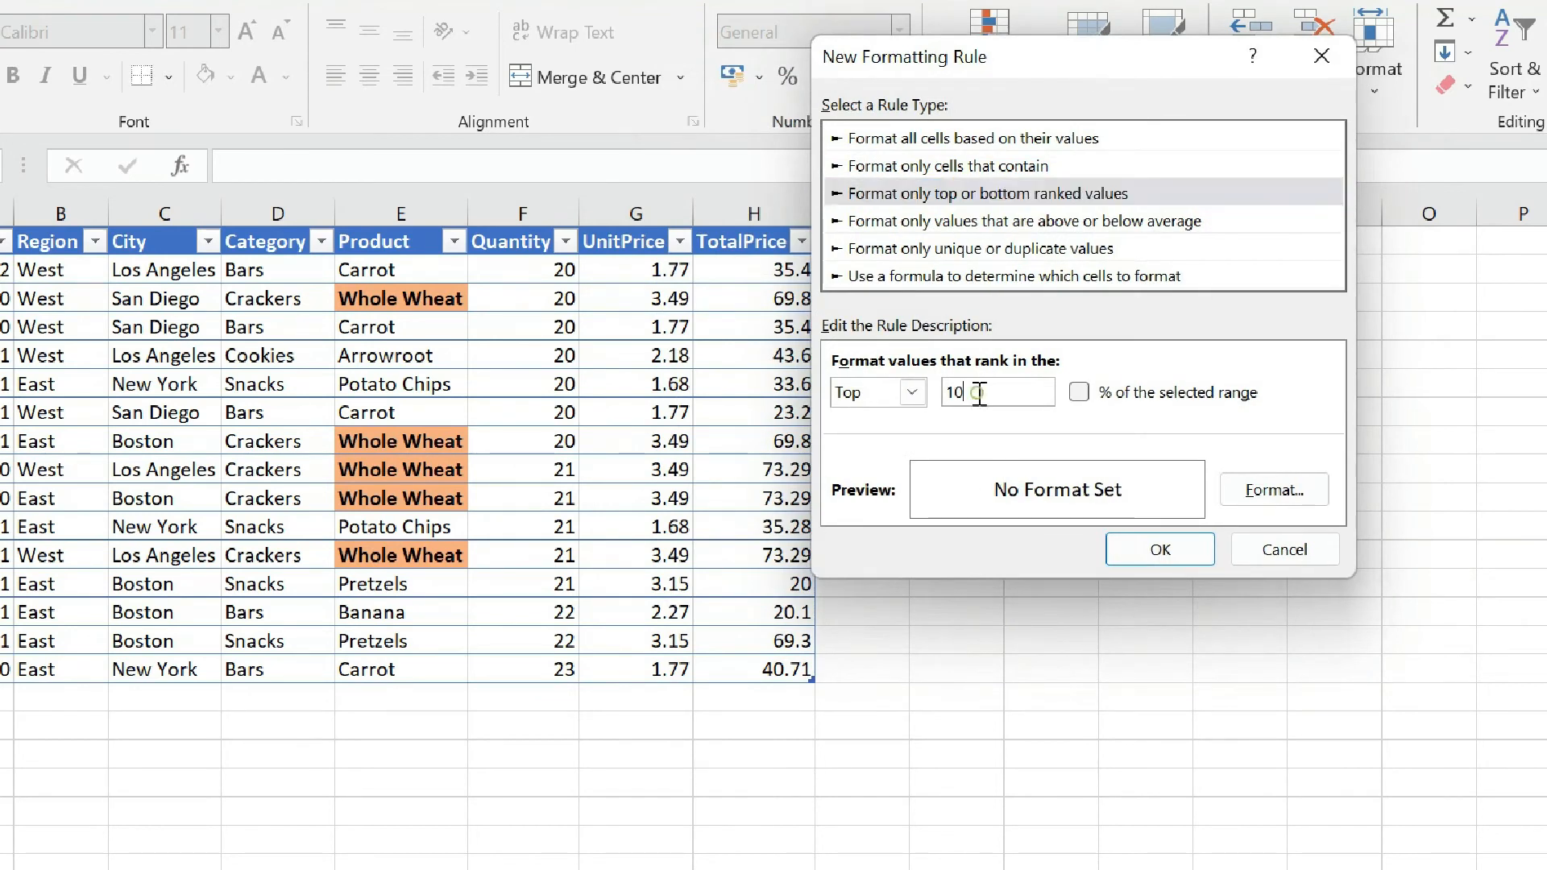
click(912, 392)
click(1002, 390)
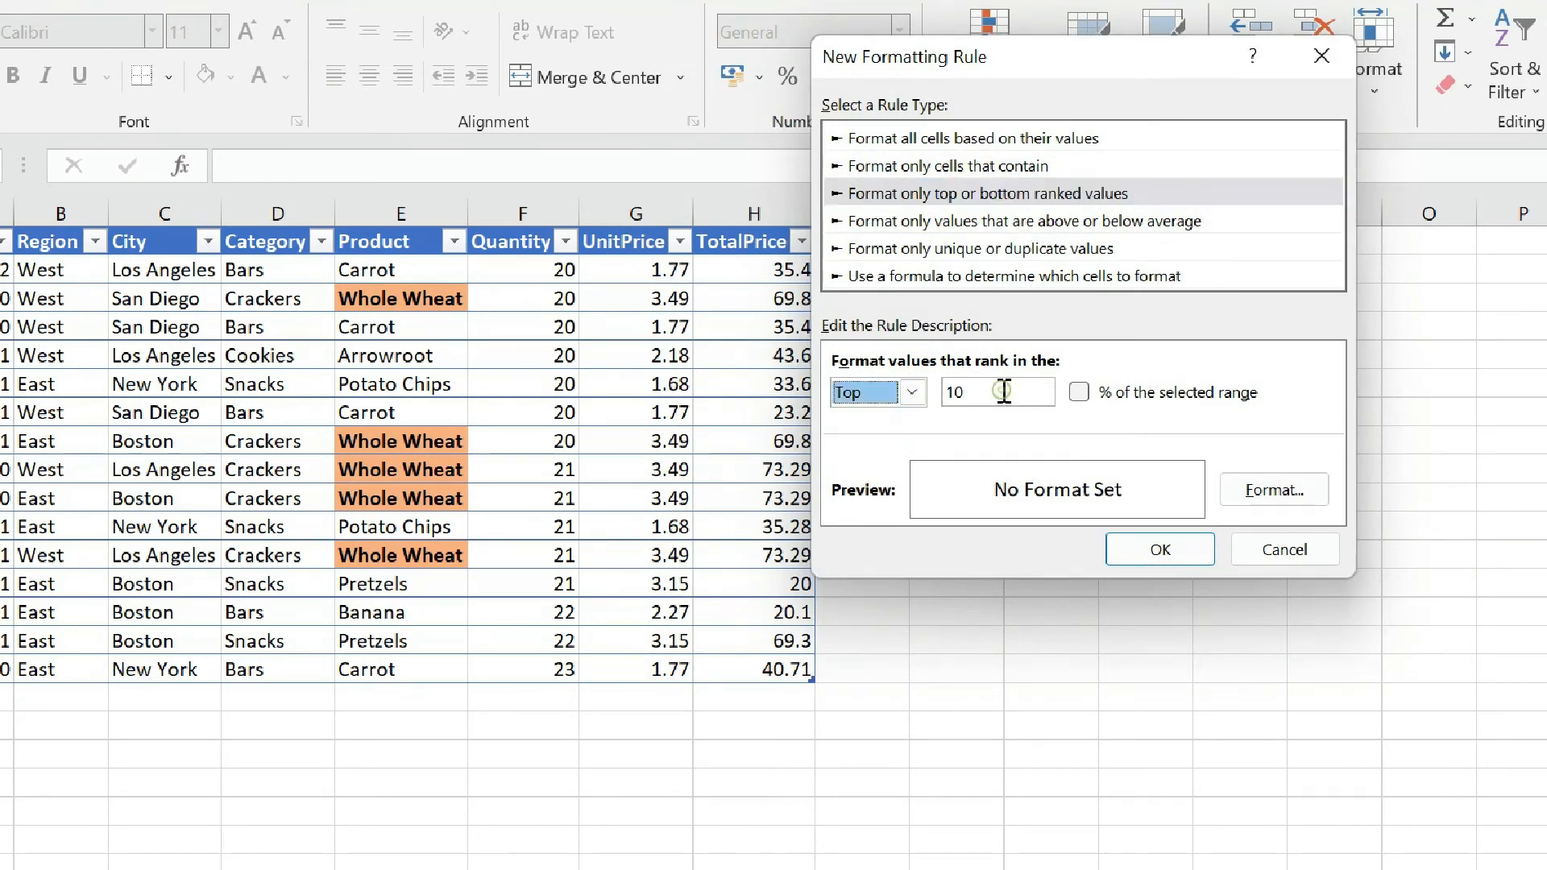
click(889, 392)
click(890, 392)
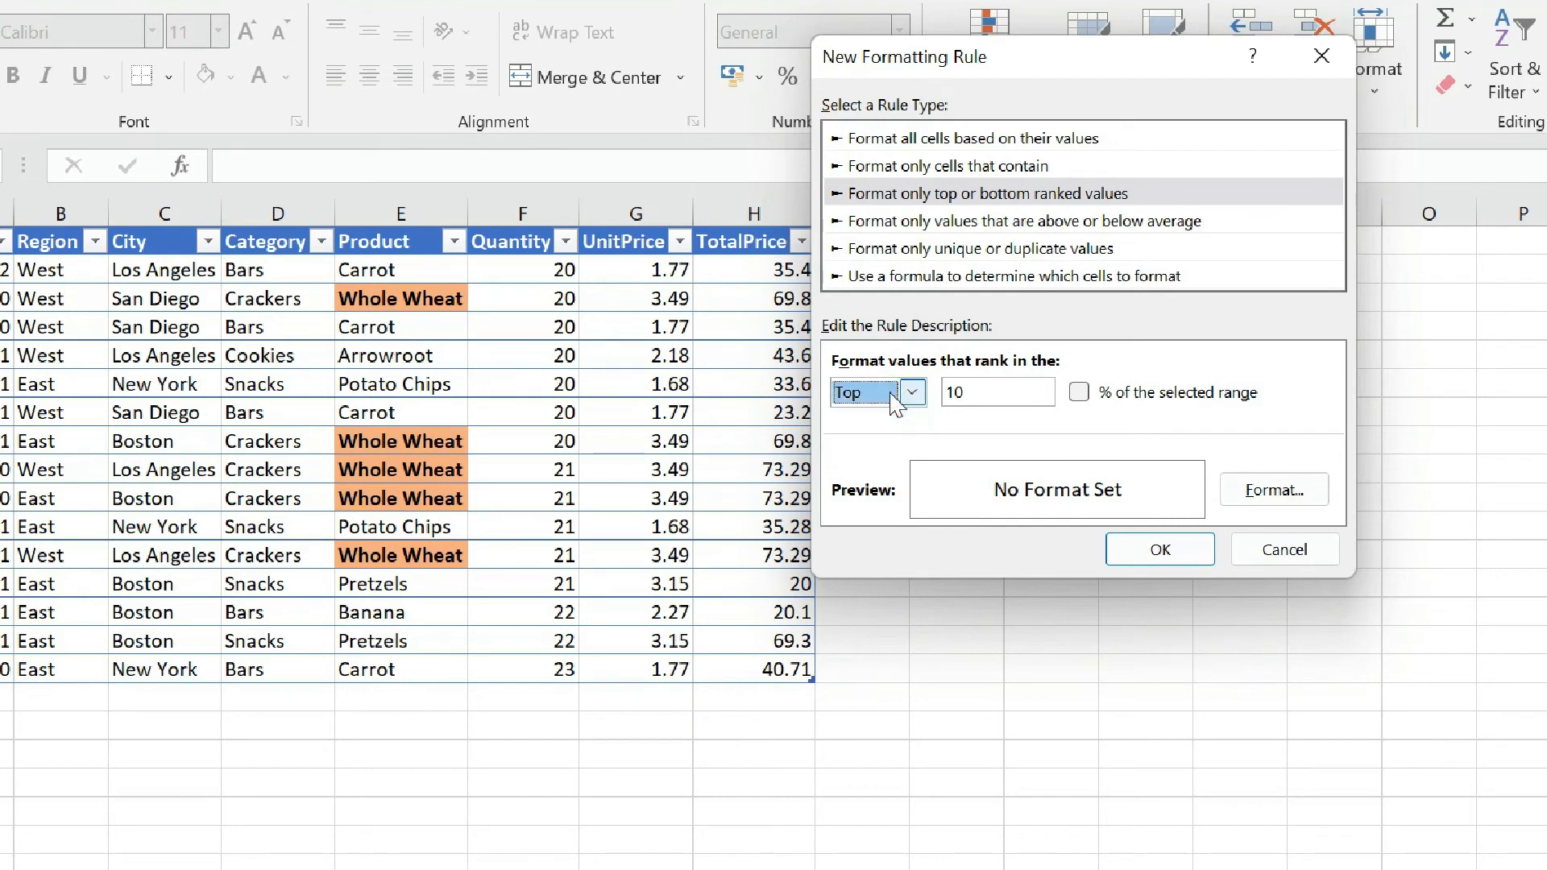
View the Bottom ranking option and the rank count, then discard the rule without applying it
click(834, 393)
click(884, 440)
double_click(999, 395)
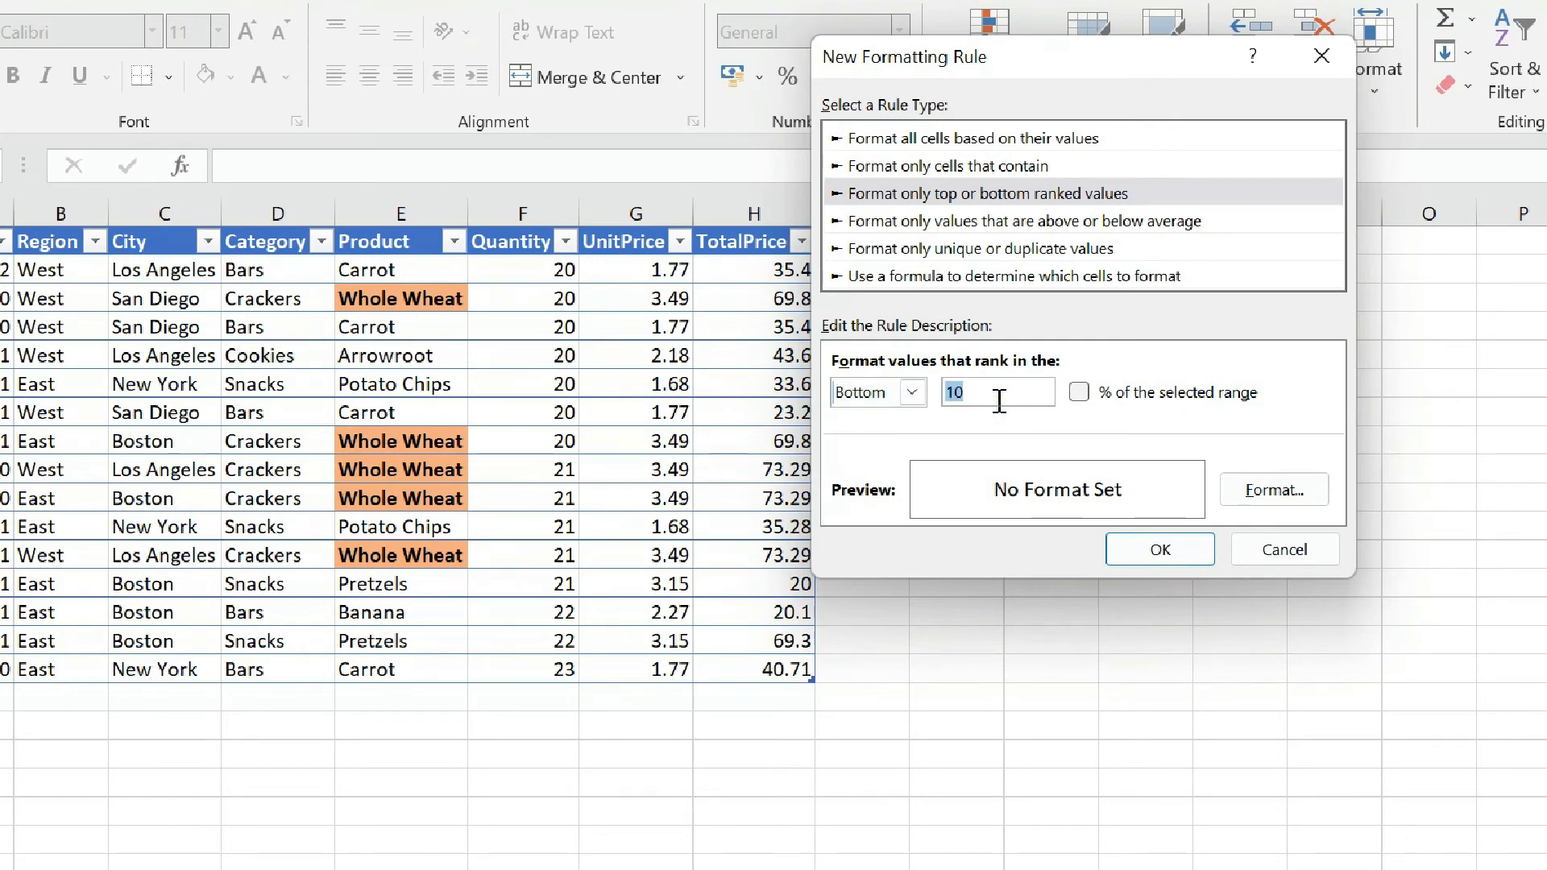
key(Escape)
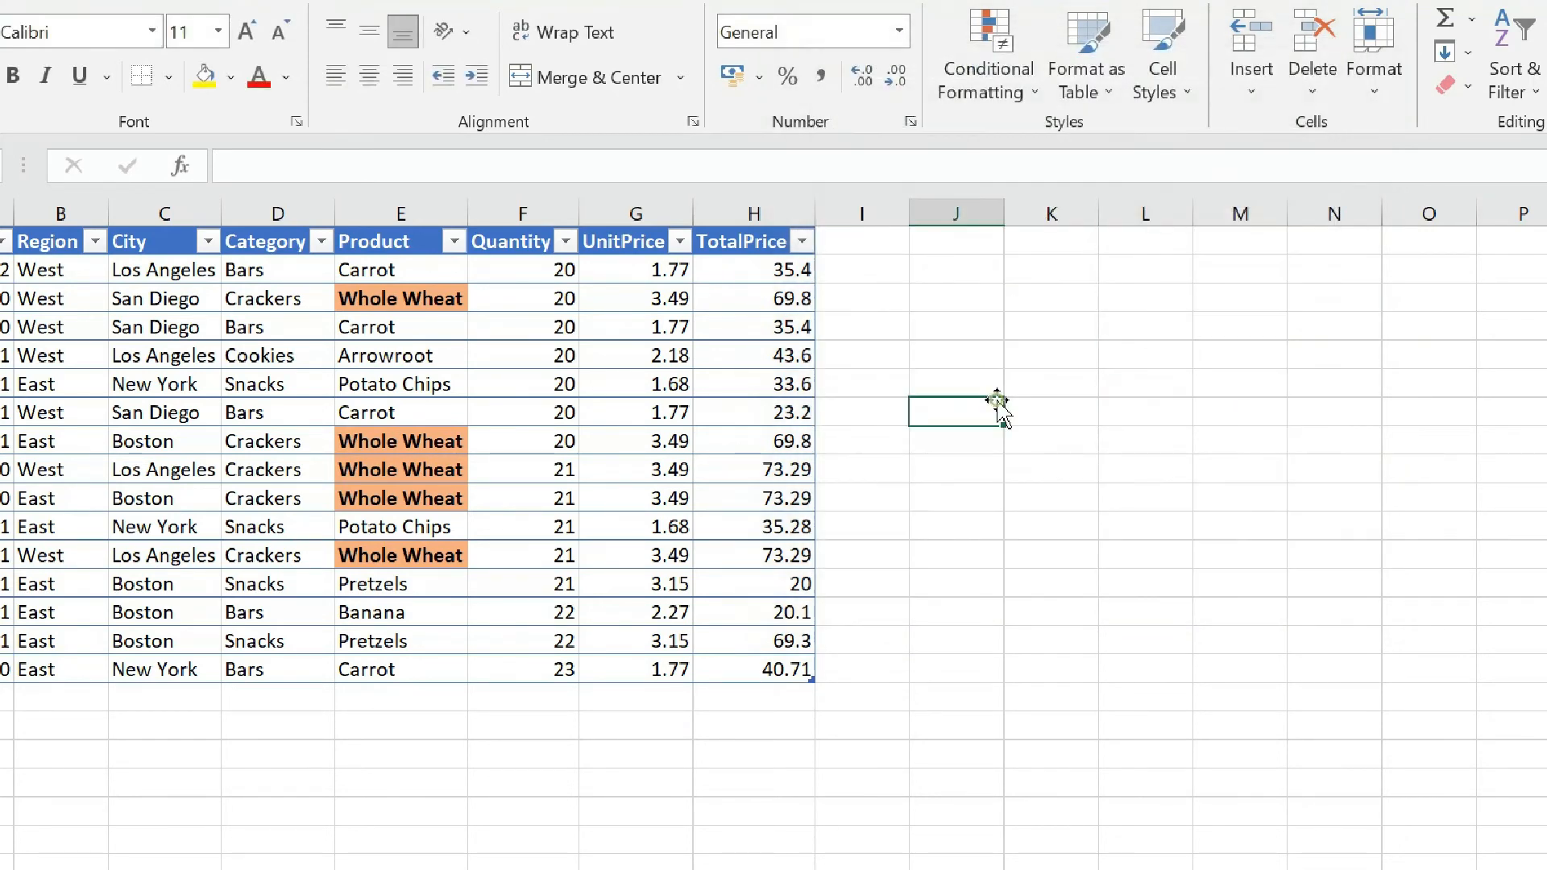
Start a rule of type "Format only values that are above or below average" and review its comparison choices, keeping above
click(1003, 95)
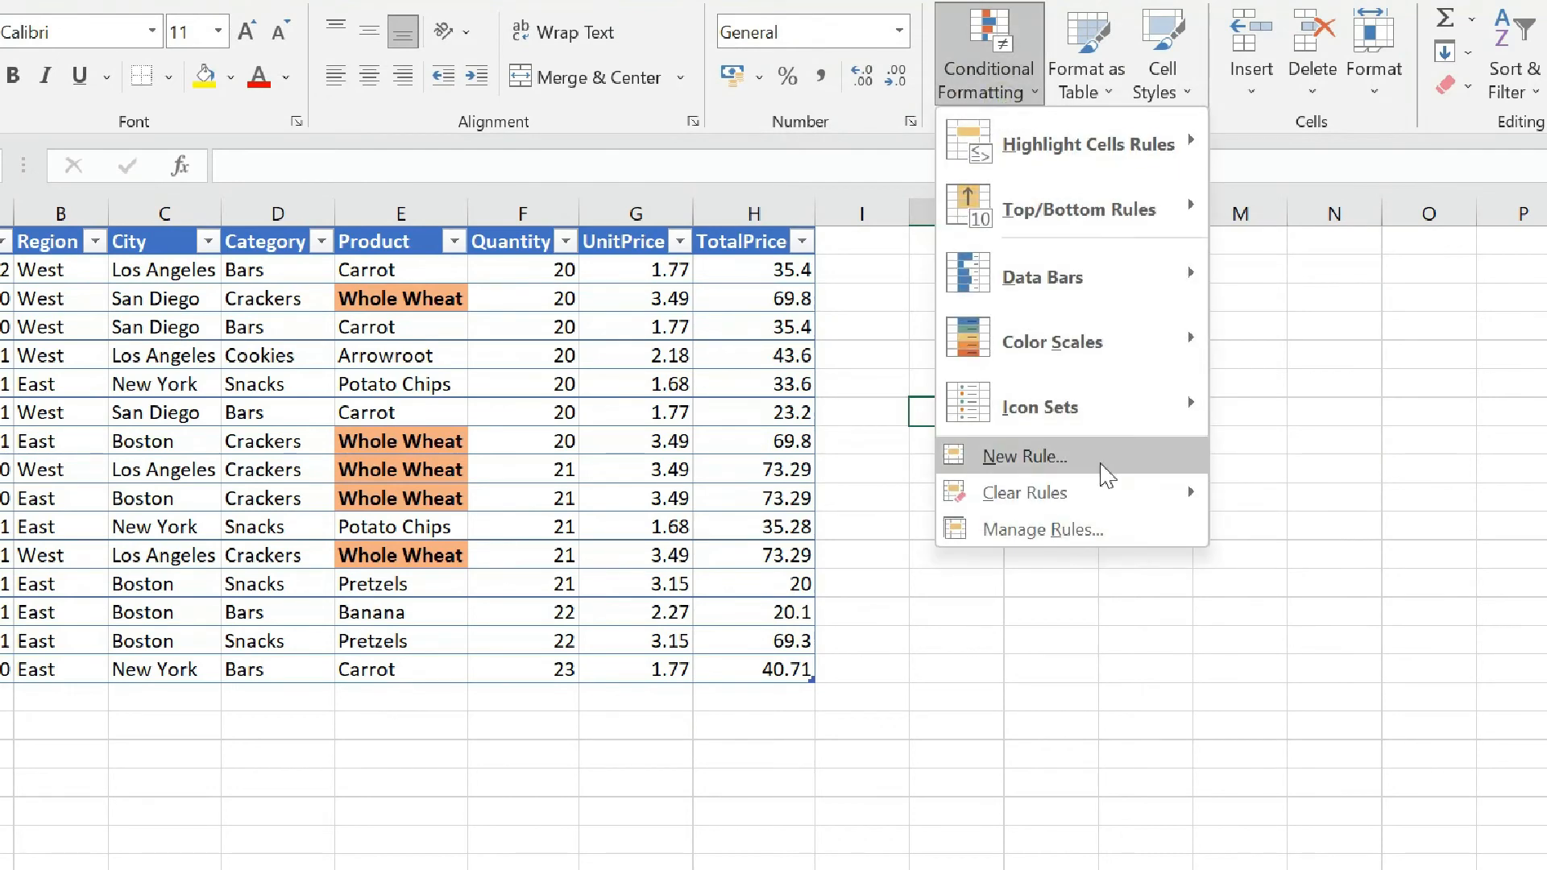
click(1099, 459)
click(930, 167)
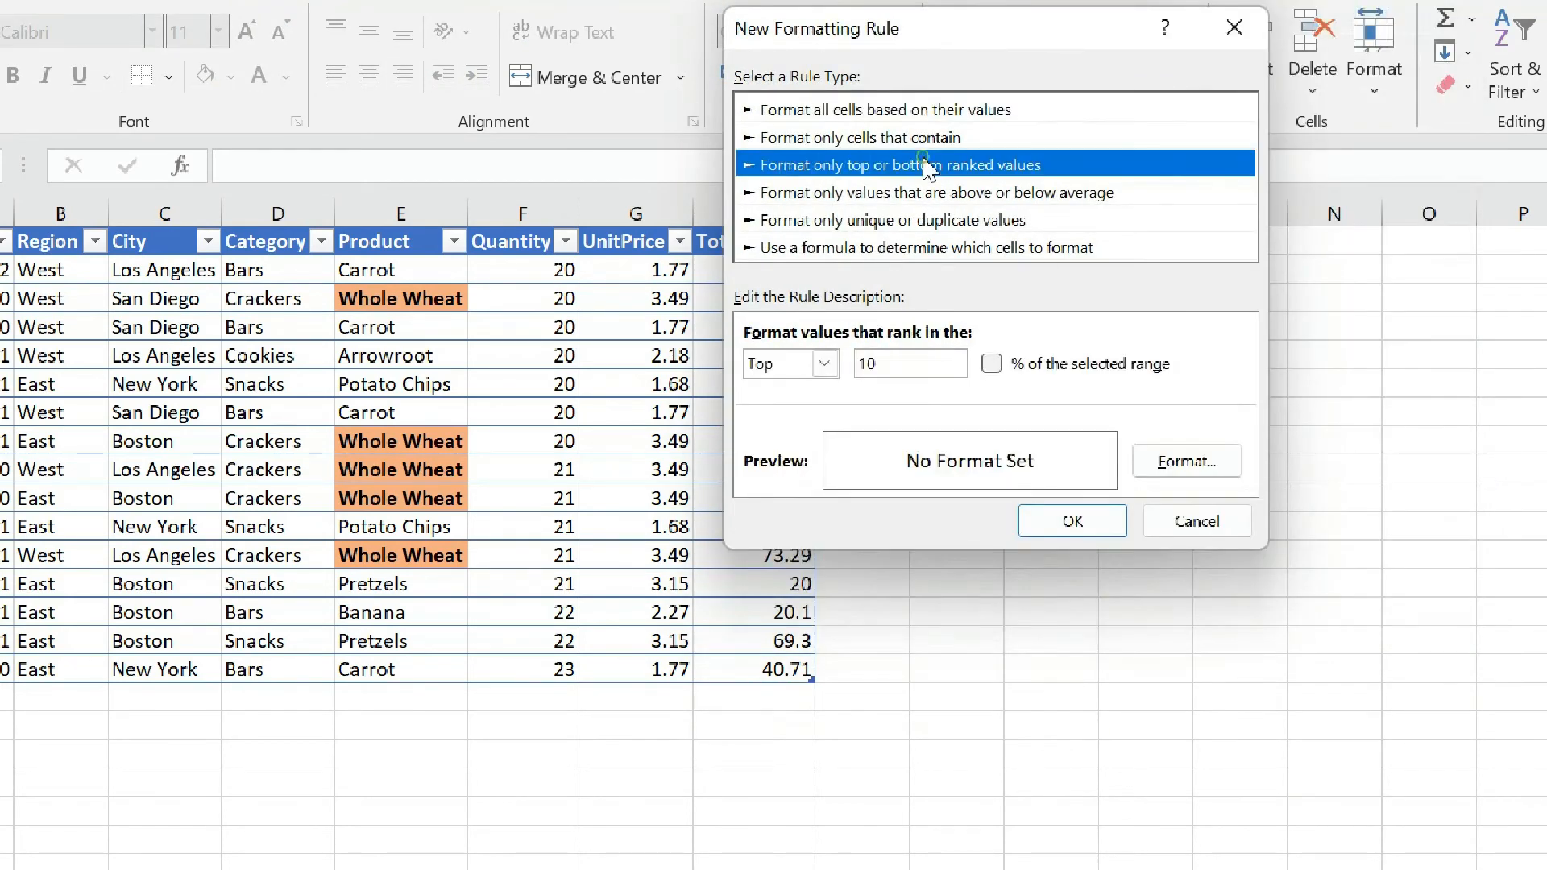
click(931, 194)
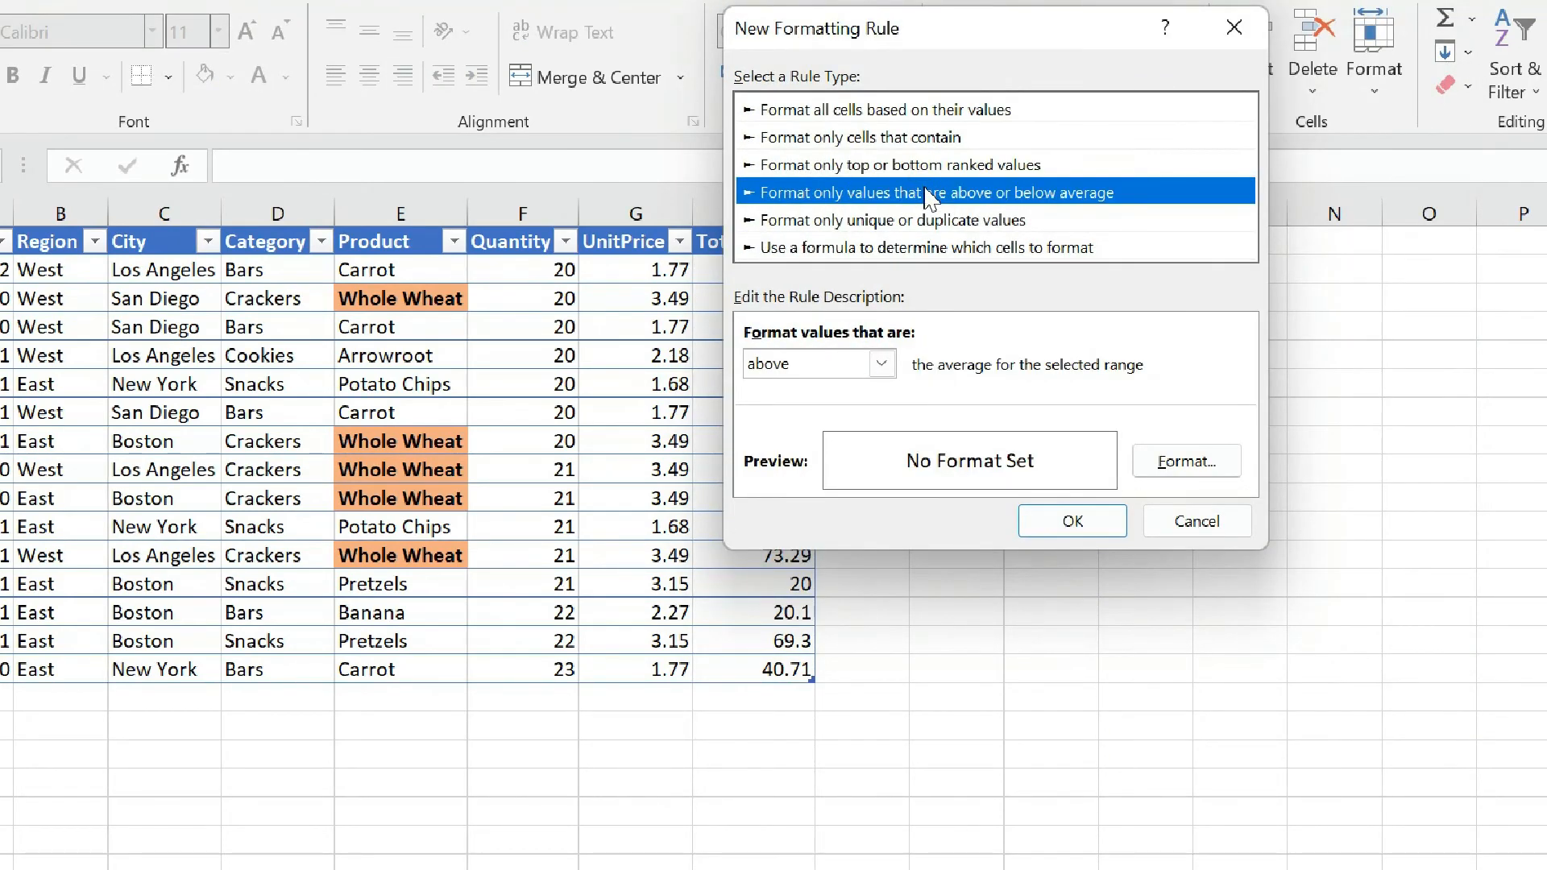
drag(988, 42, 1129, 82)
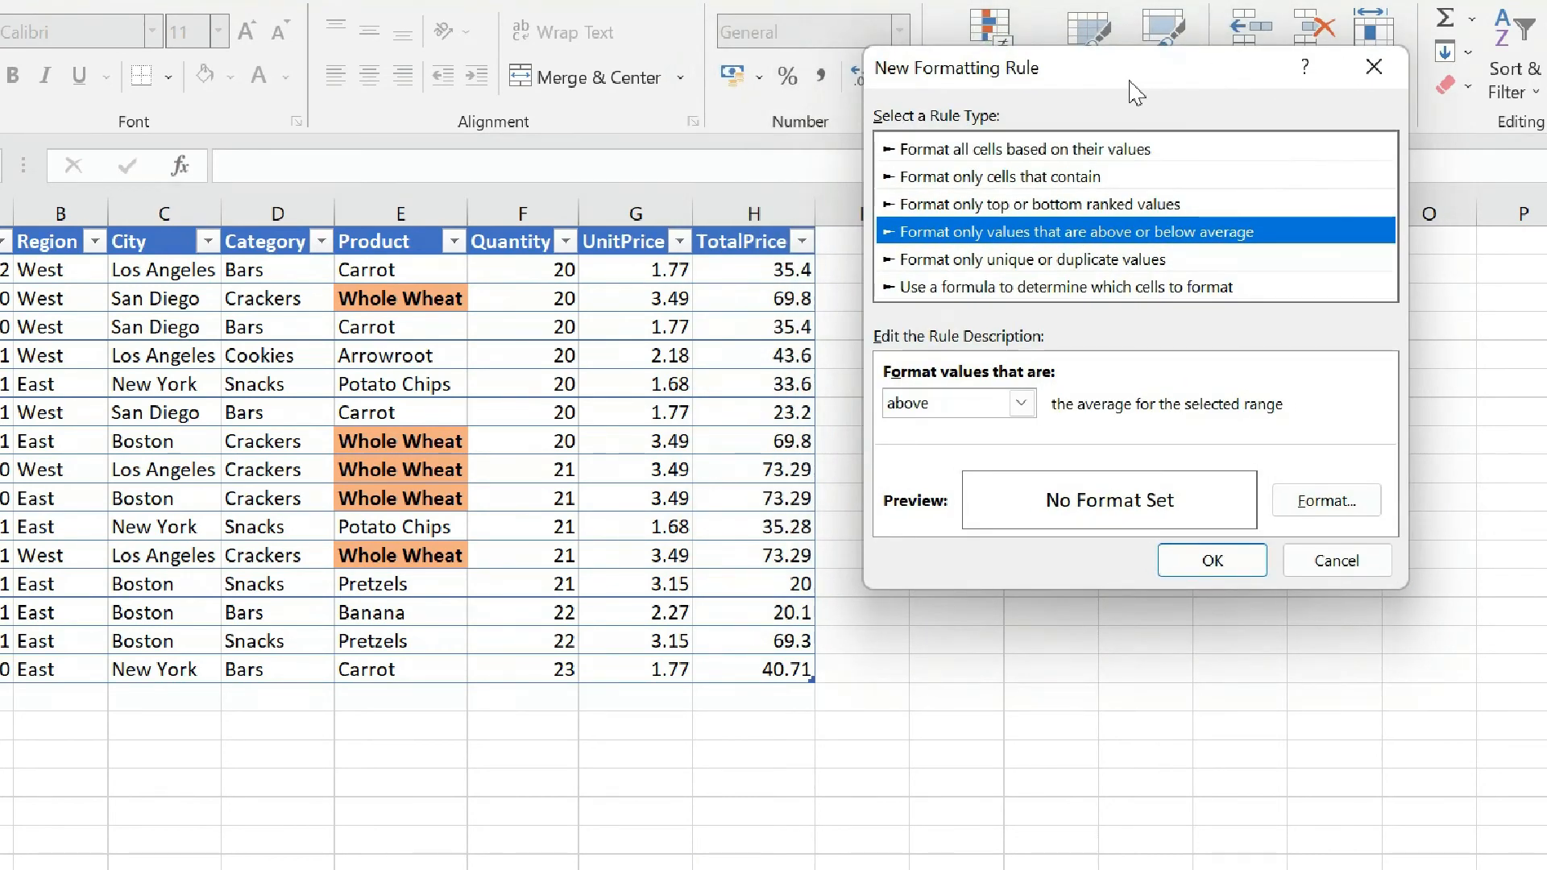
click(1000, 402)
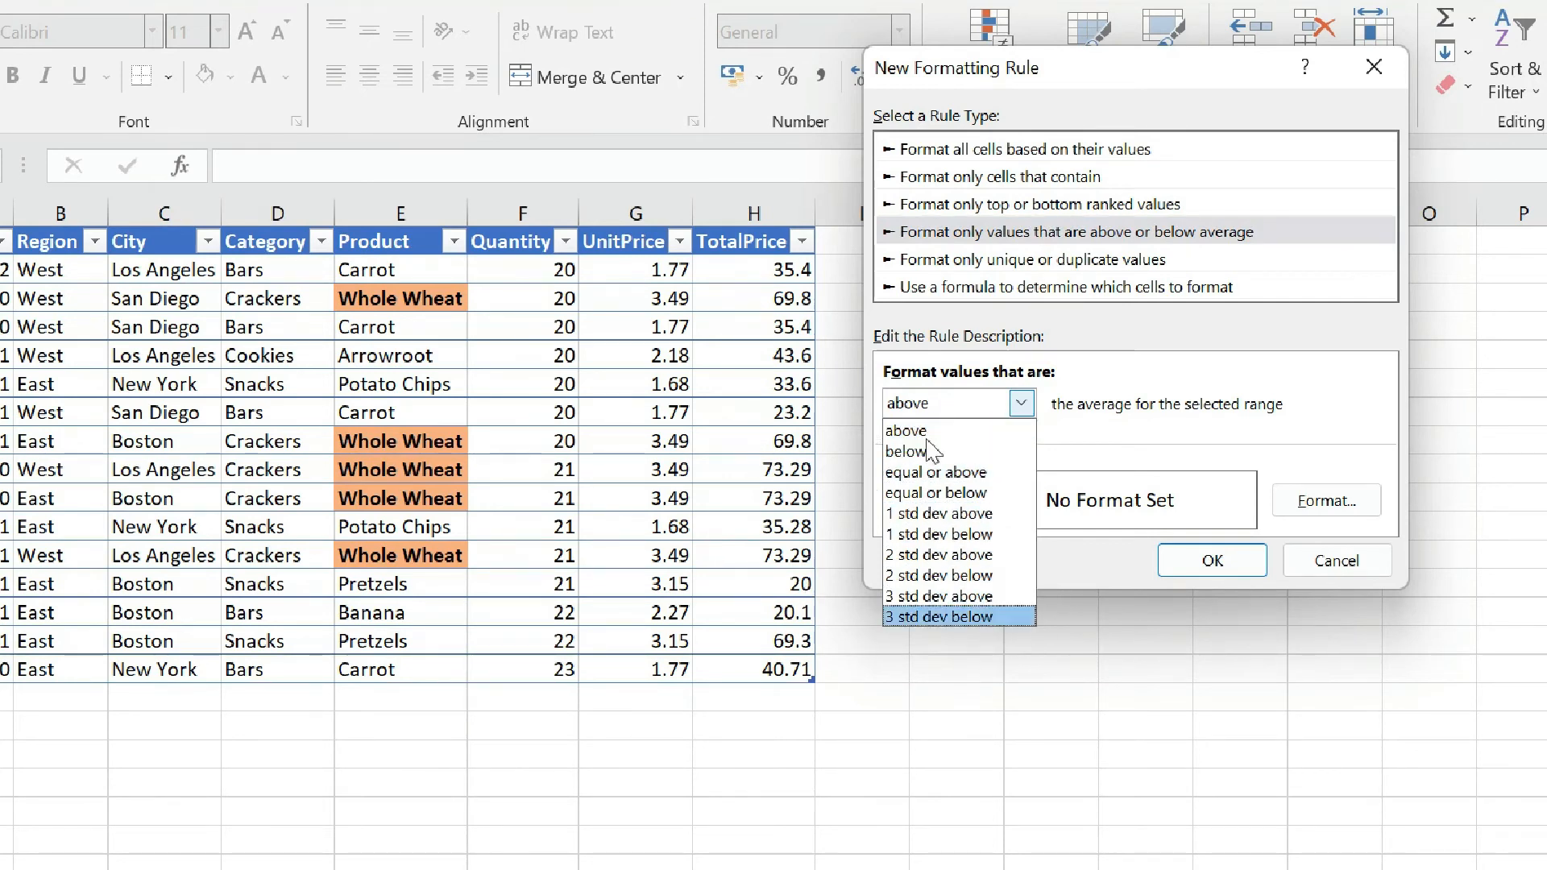
click(1123, 423)
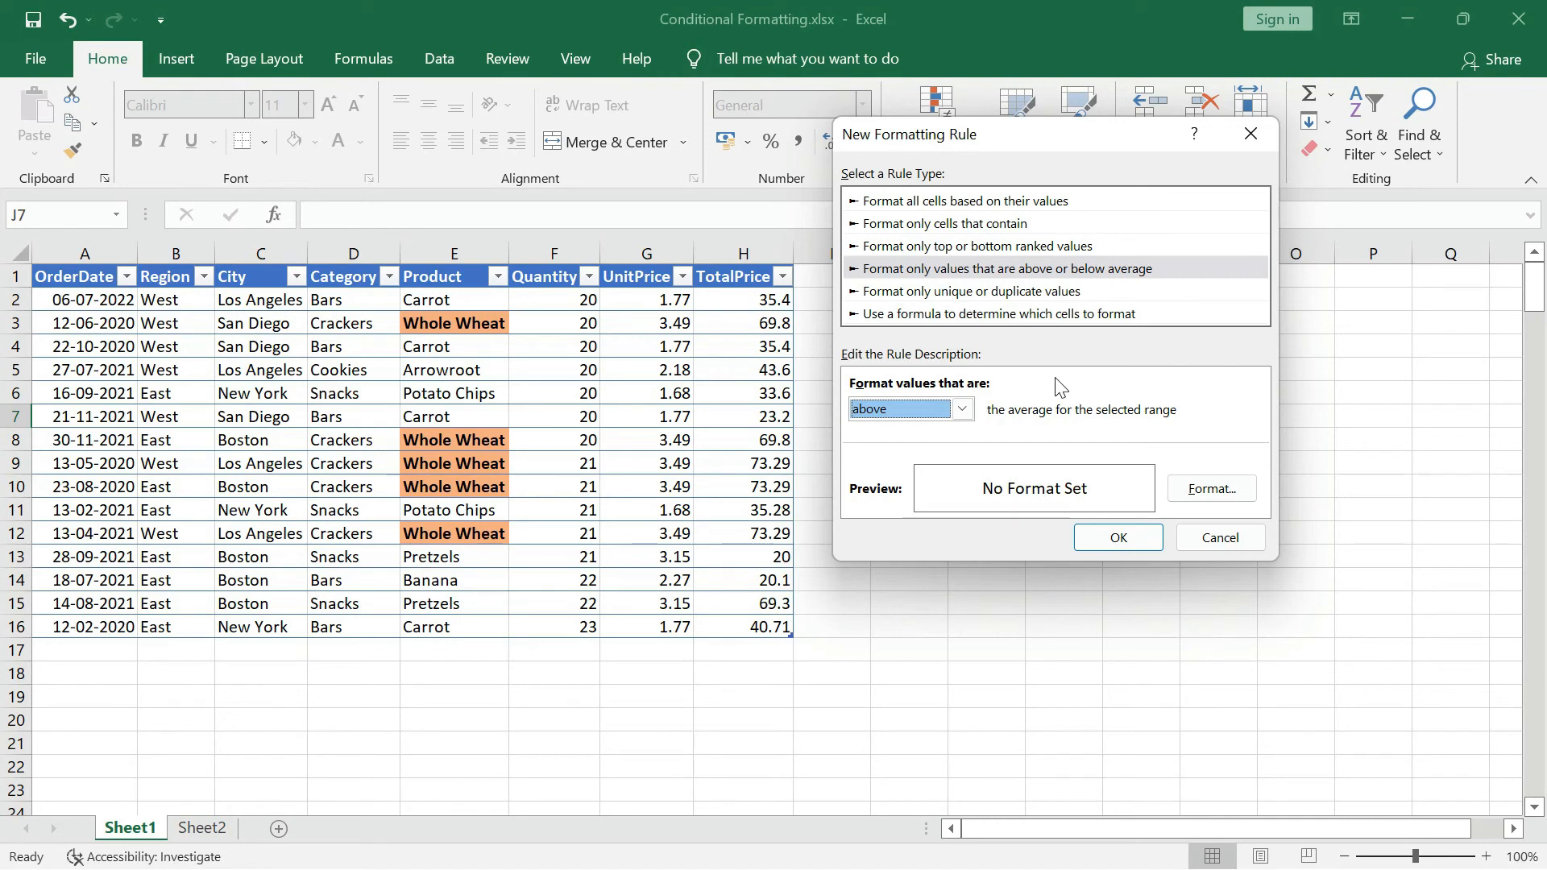
Switch the rule type to "Format only unique or duplicate values", review its duplicate and unique choices, and discard the rule
click(934, 291)
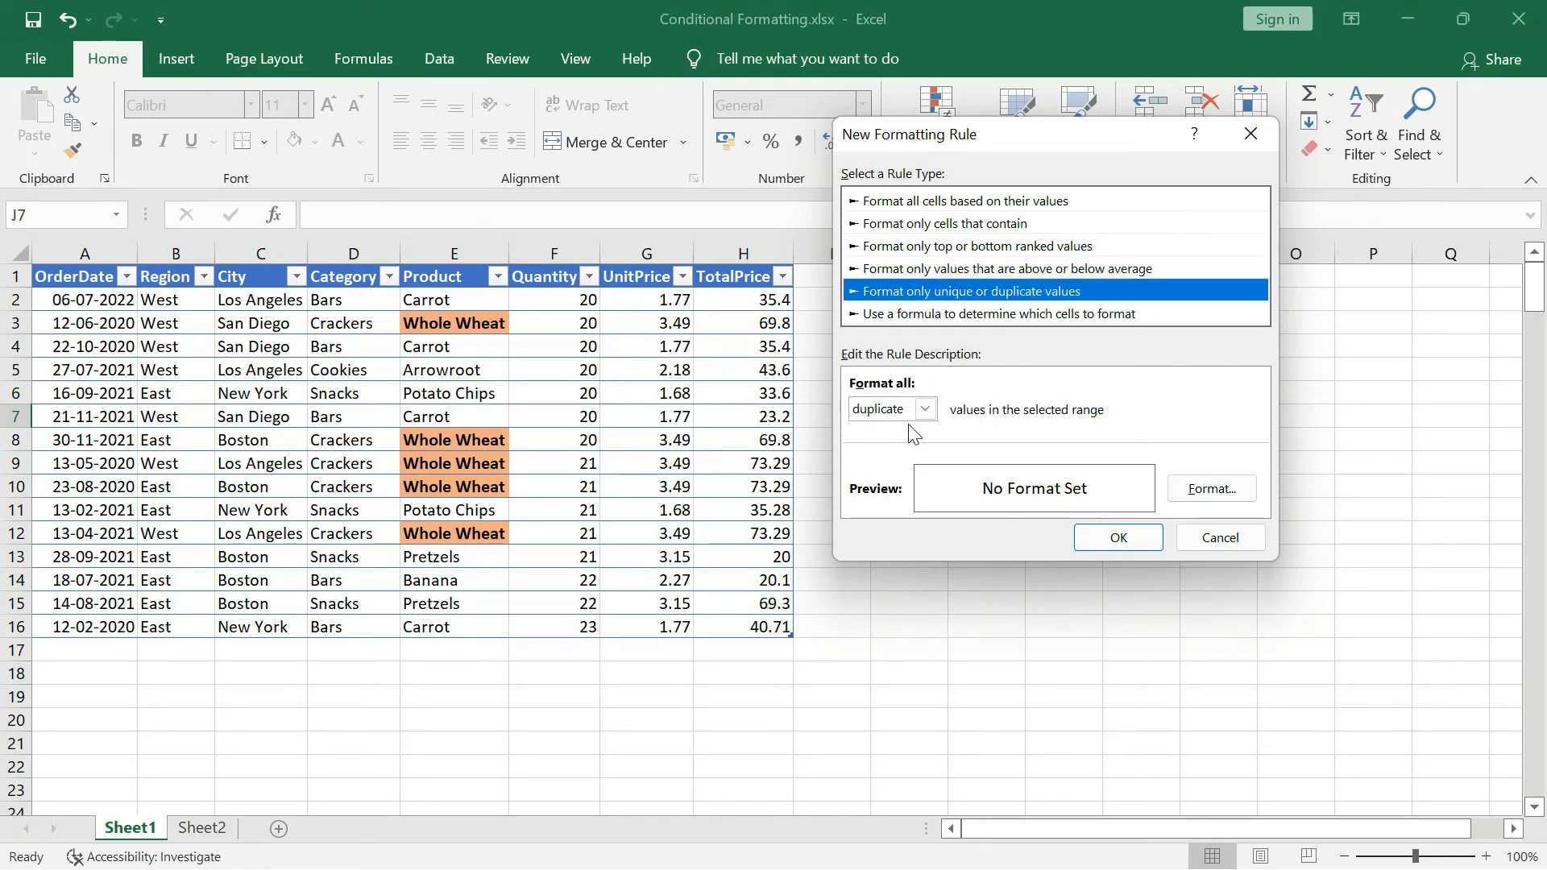
click(927, 409)
click(928, 410)
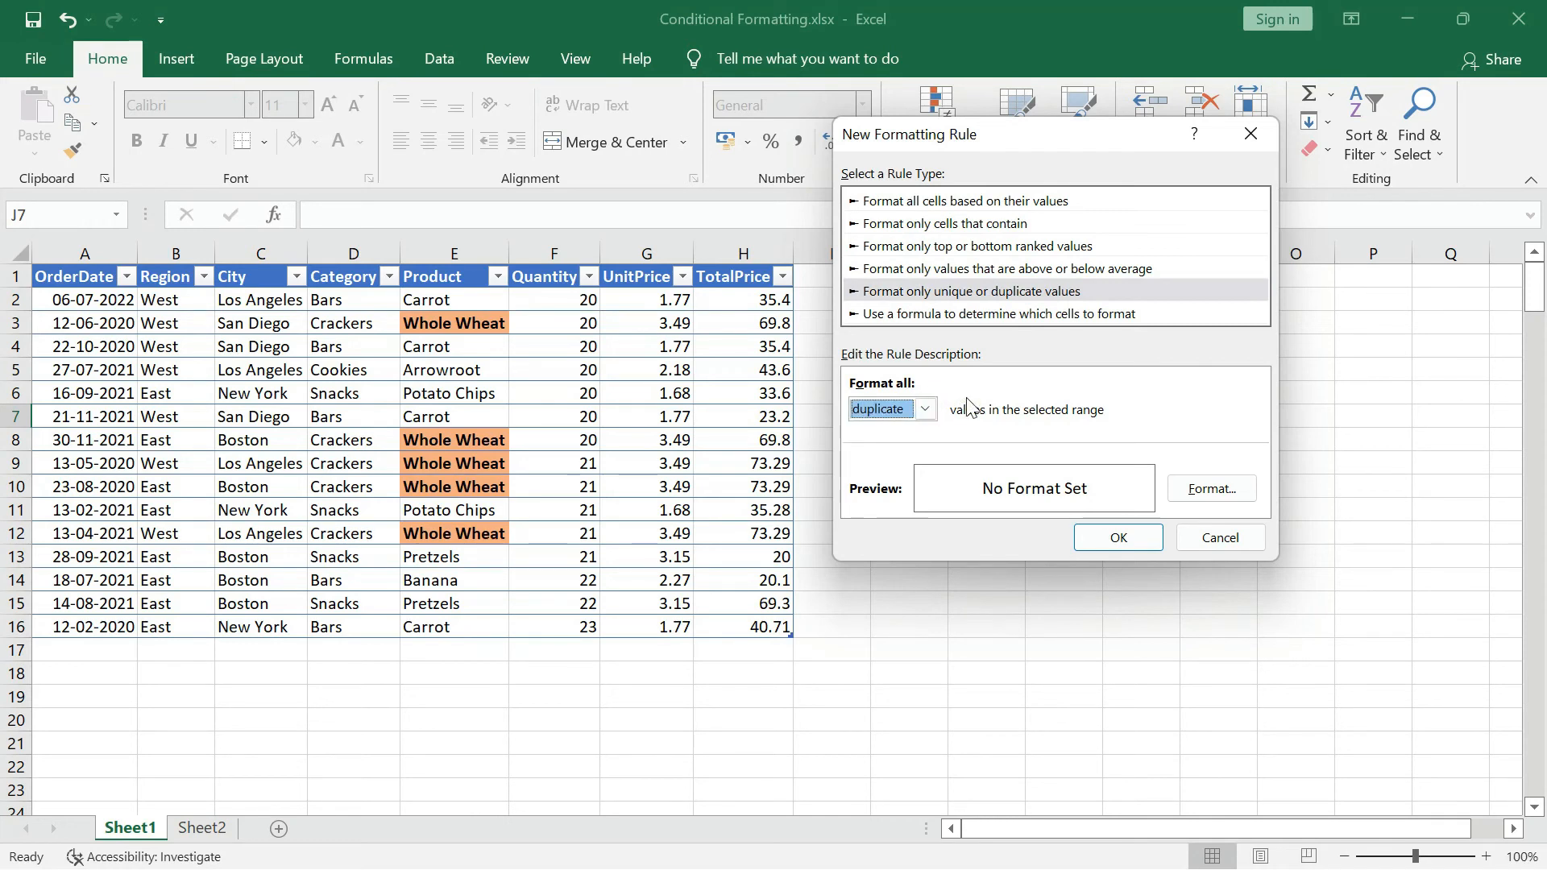
click(886, 407)
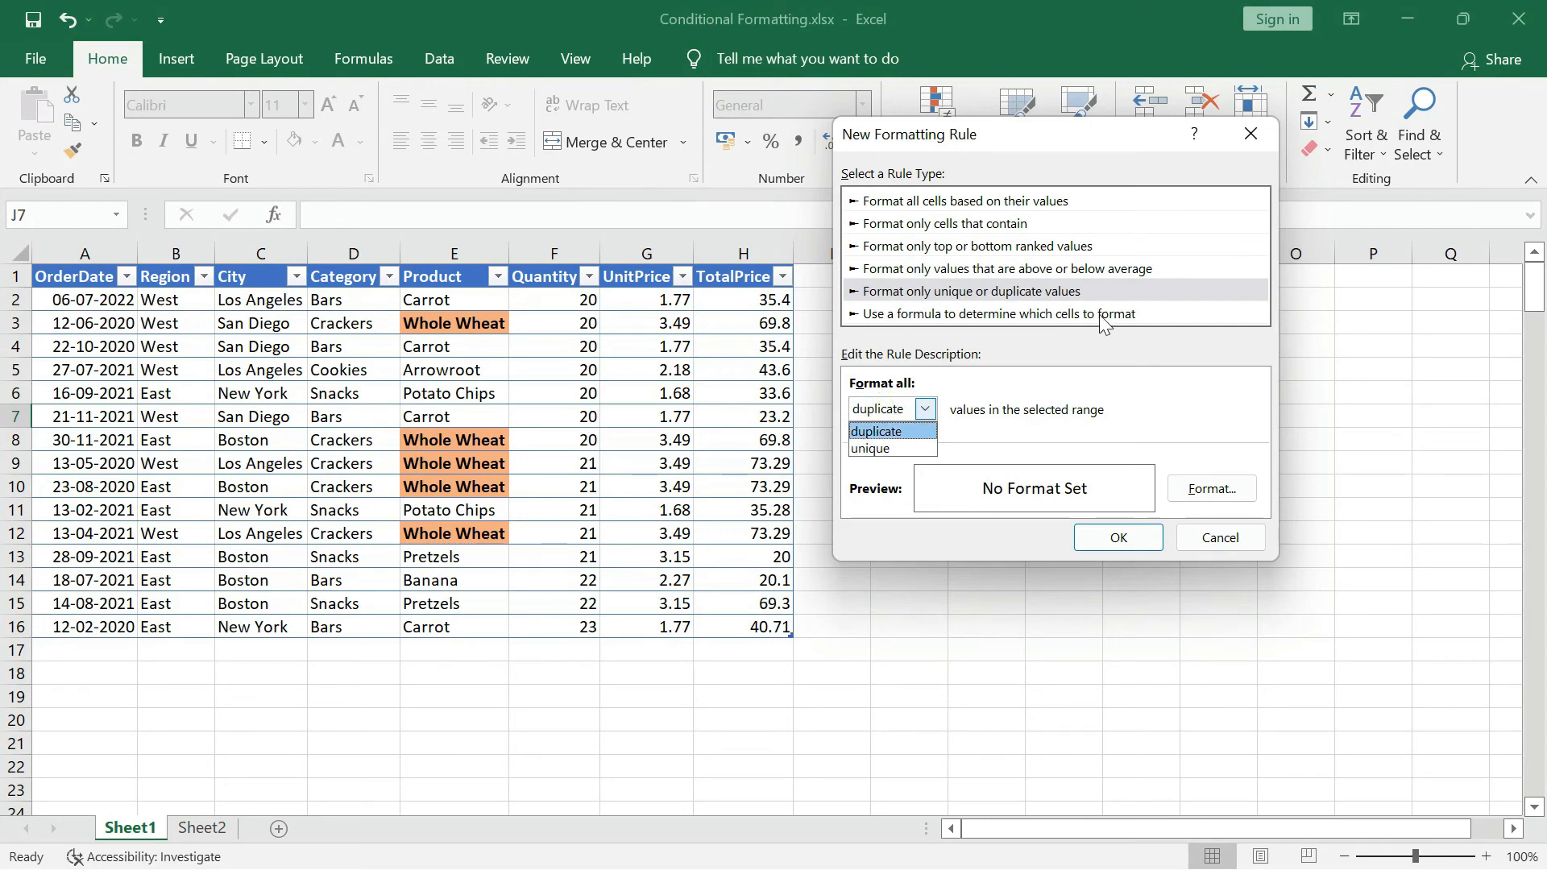
key(Escape)
key(Escape)
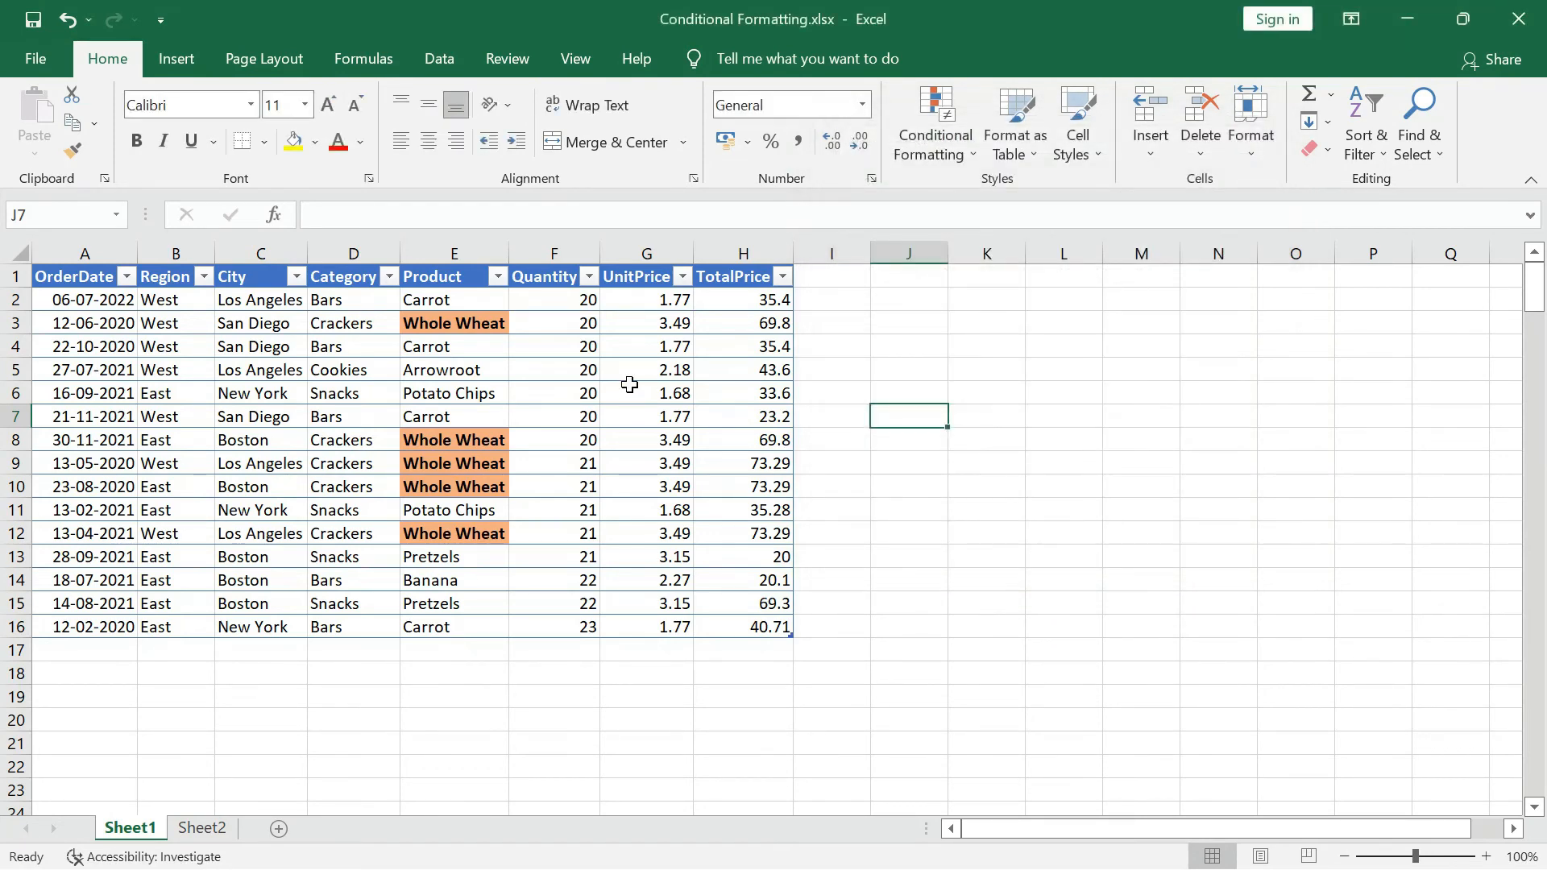
Start a "Format only unique or duplicate values" rule for the UnitPrice values G2:G16, set to unique
drag(657, 298, 666, 625)
click(932, 119)
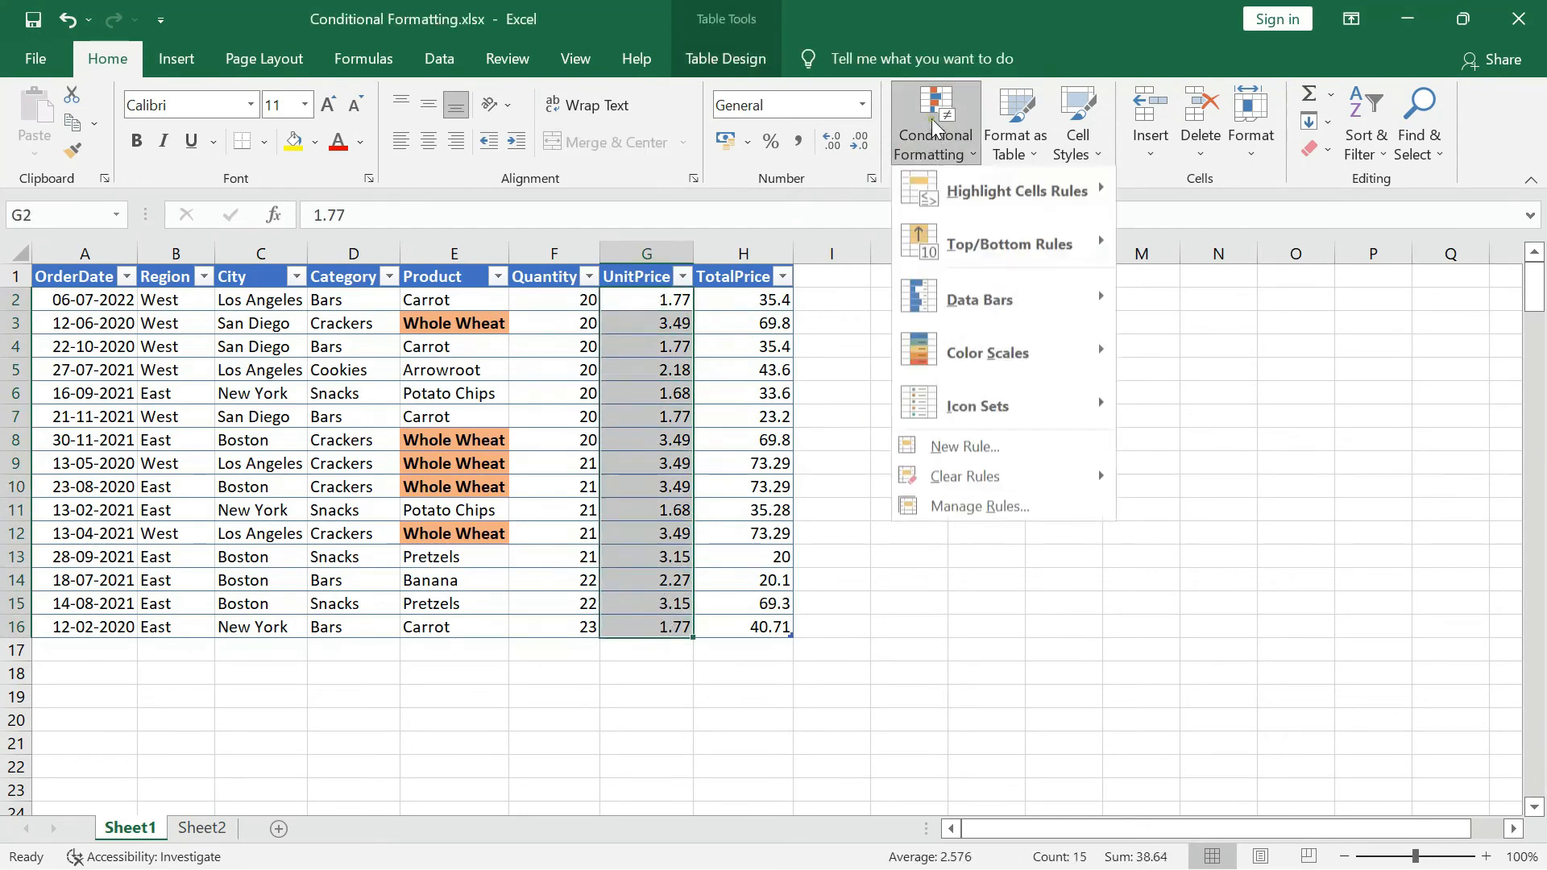
click(1058, 452)
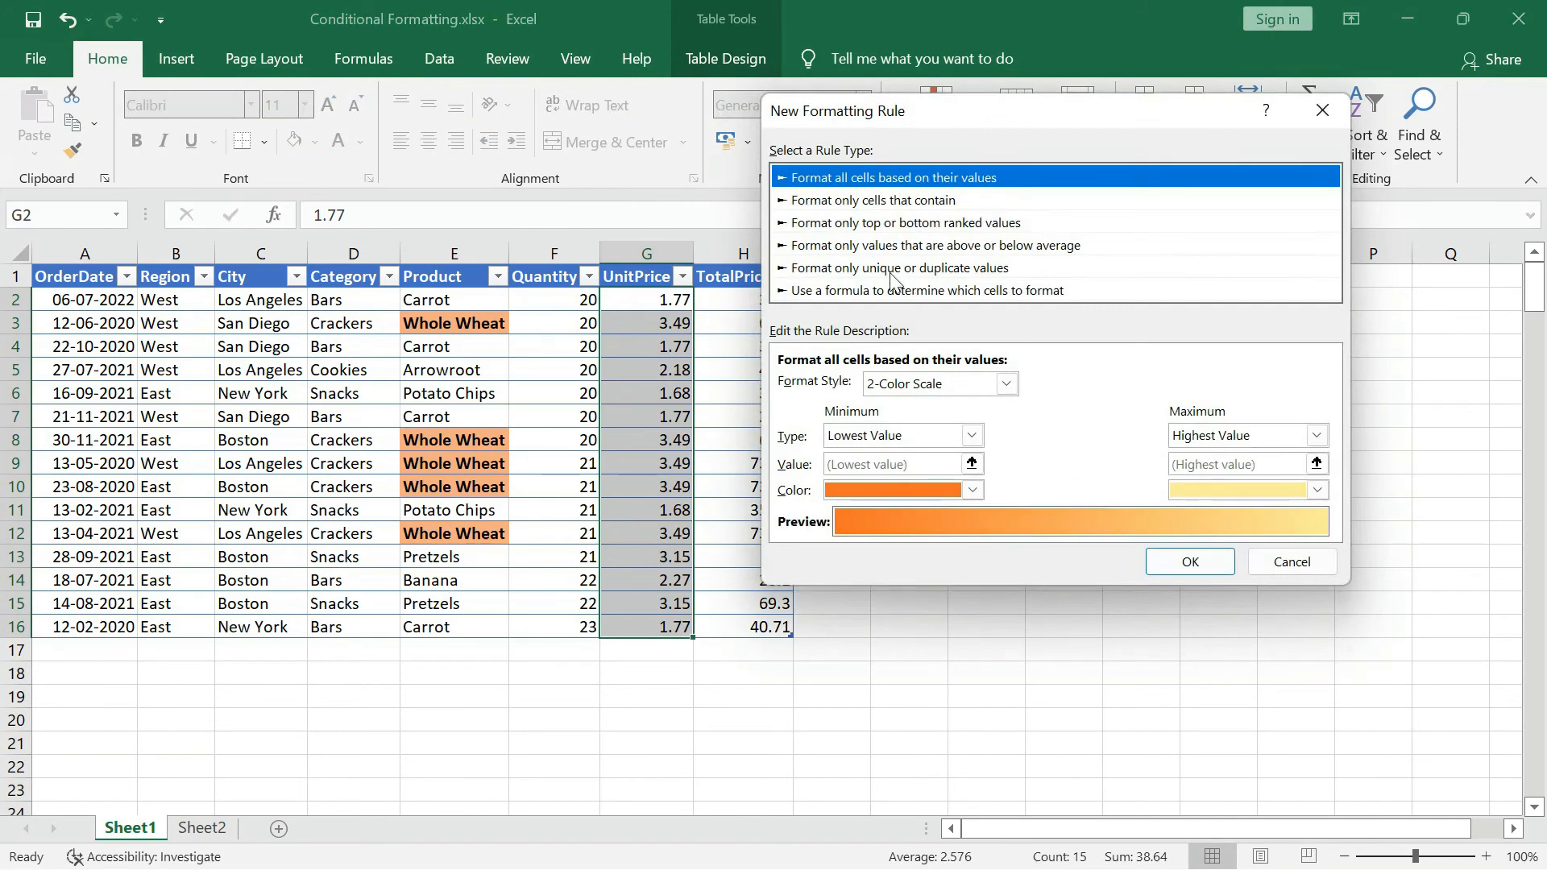
click(893, 271)
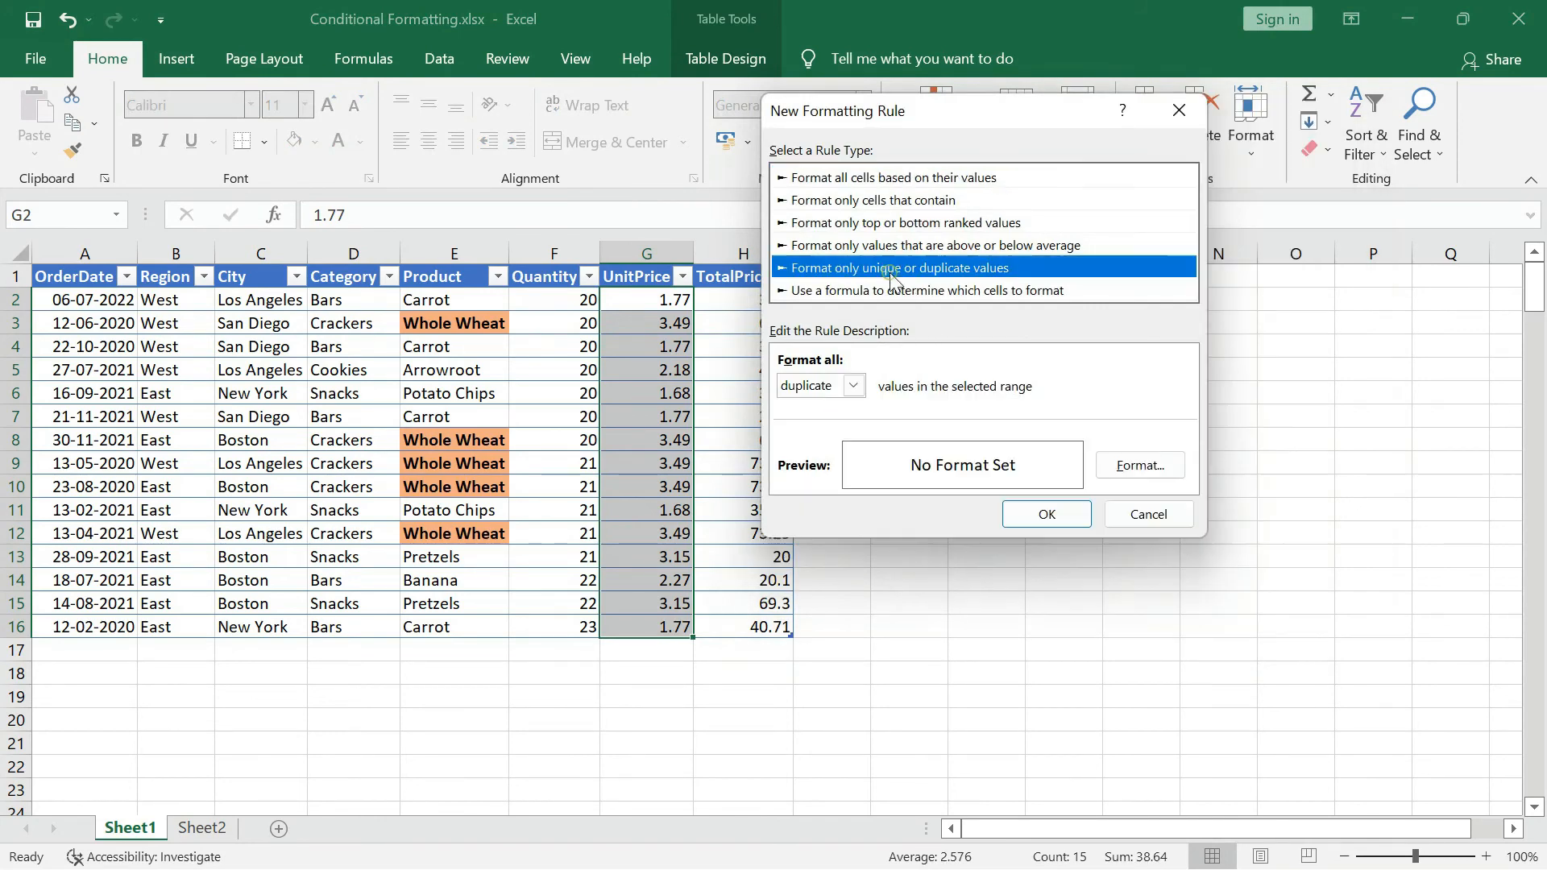
click(850, 385)
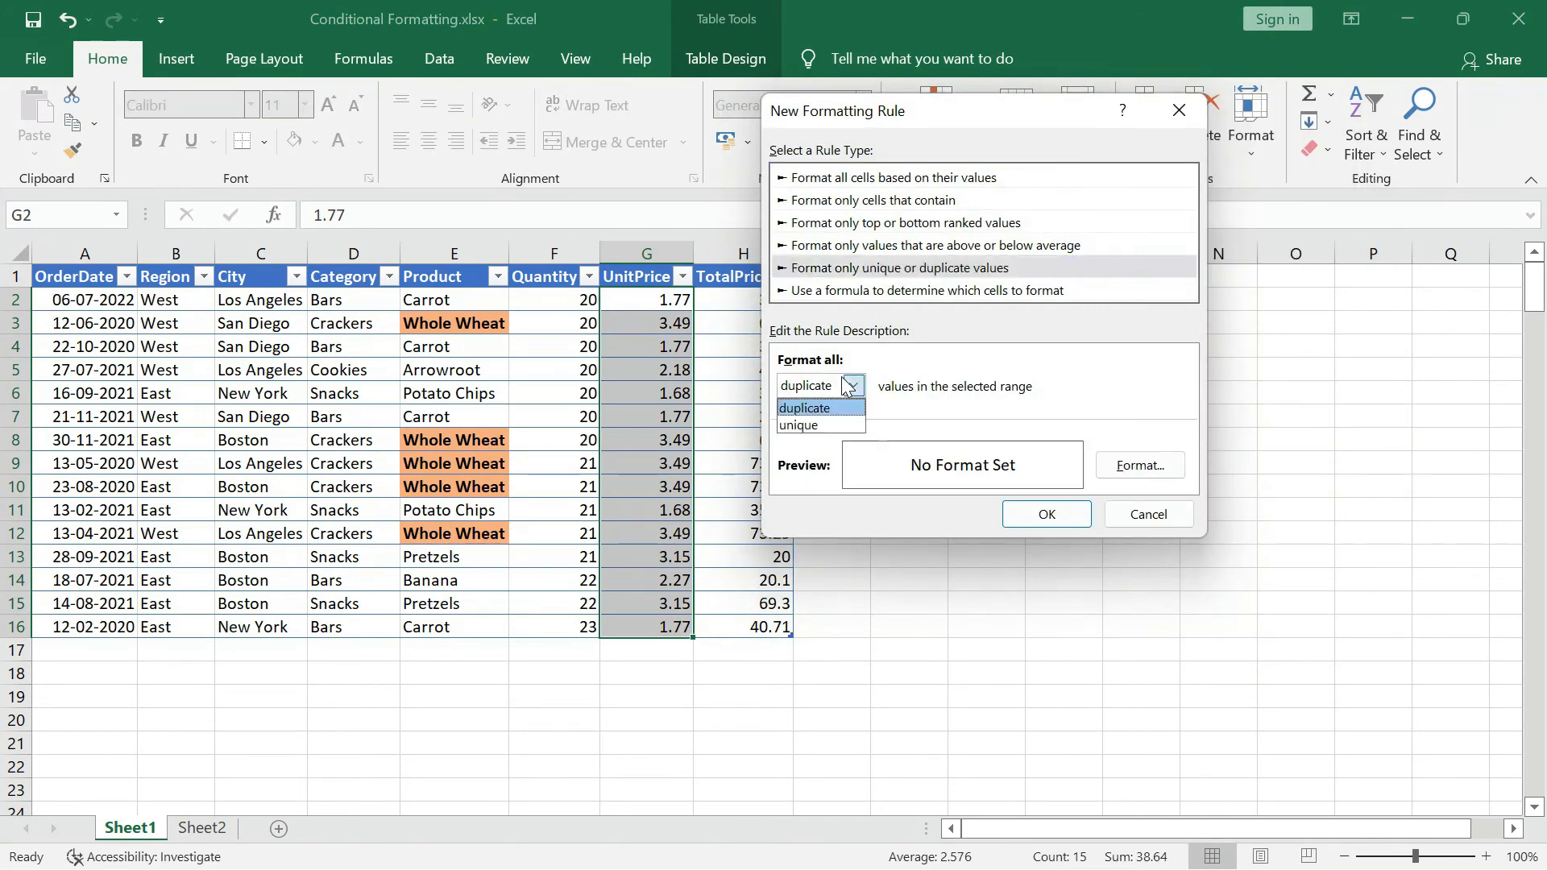
click(833, 424)
Give the unique-value rule a light orange fill and apply it to the UnitPrice values
click(1143, 468)
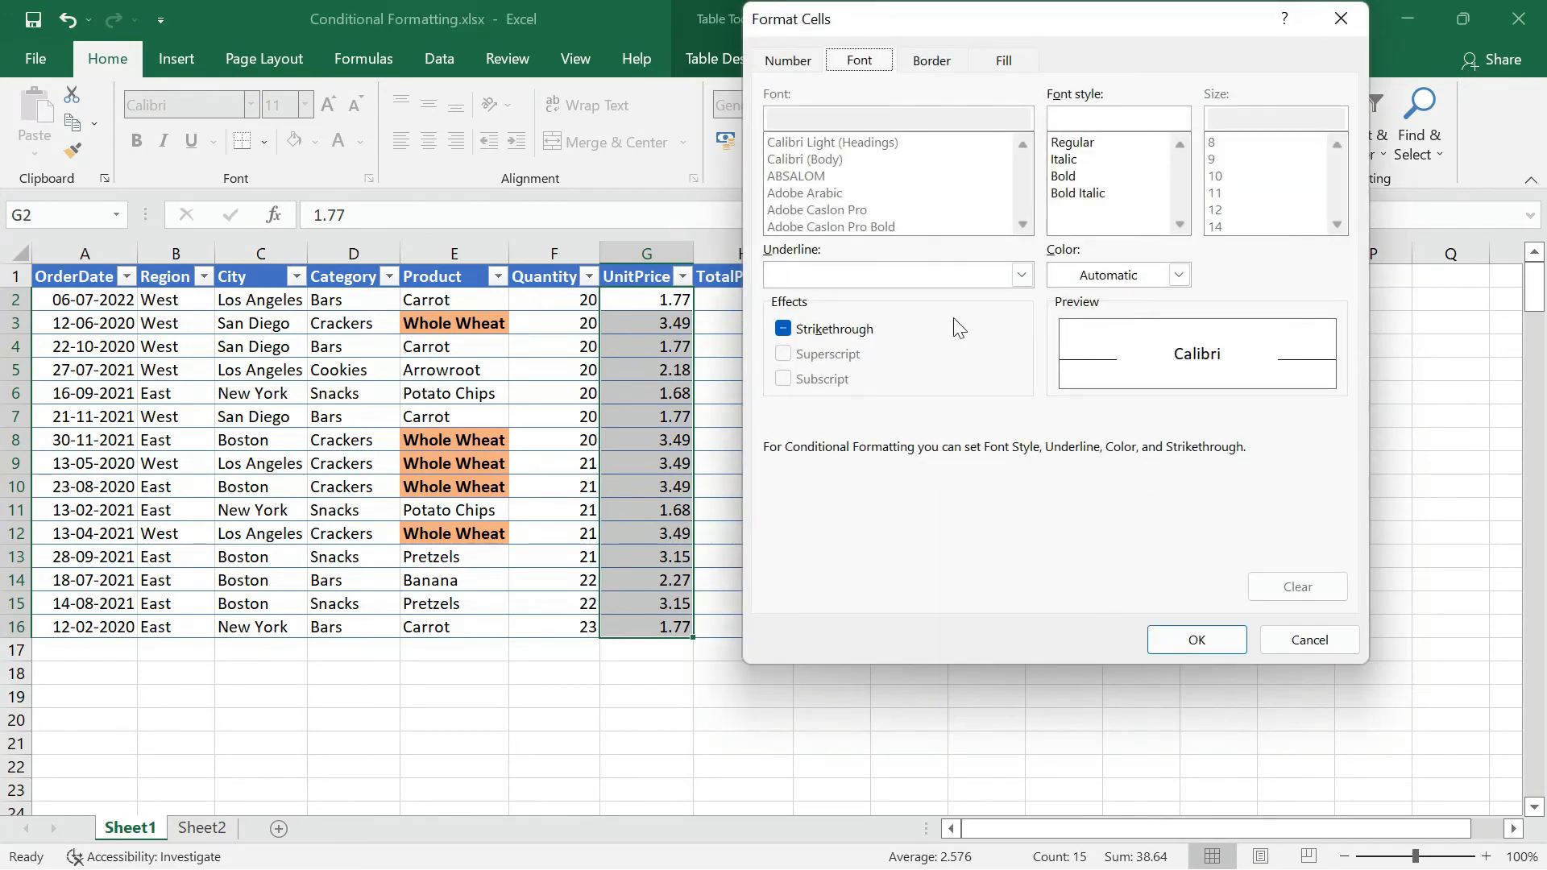
click(1004, 62)
click(899, 195)
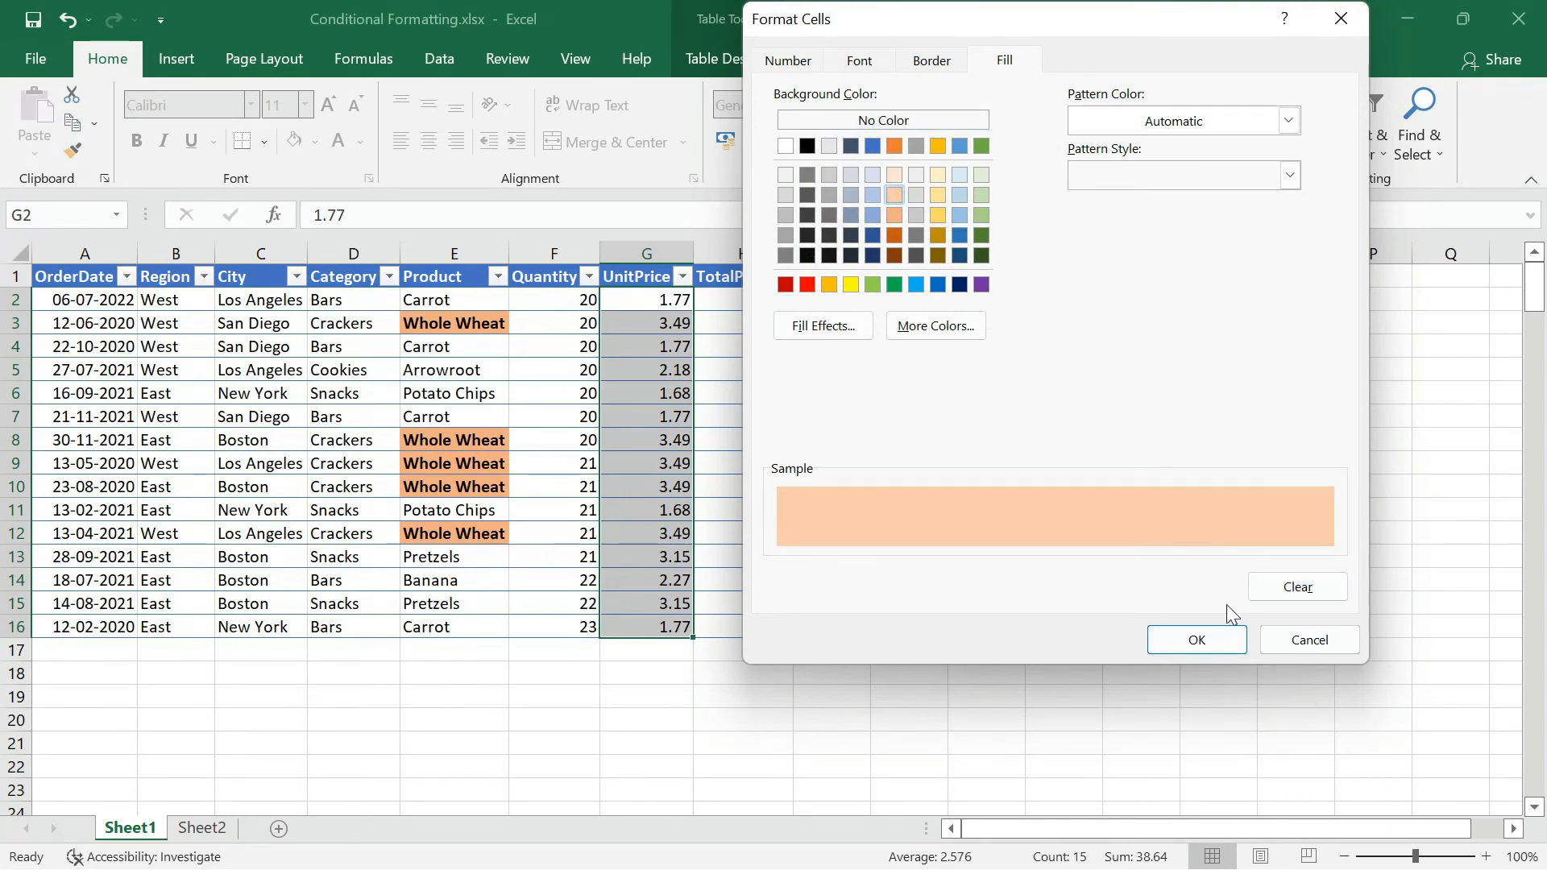
click(1197, 640)
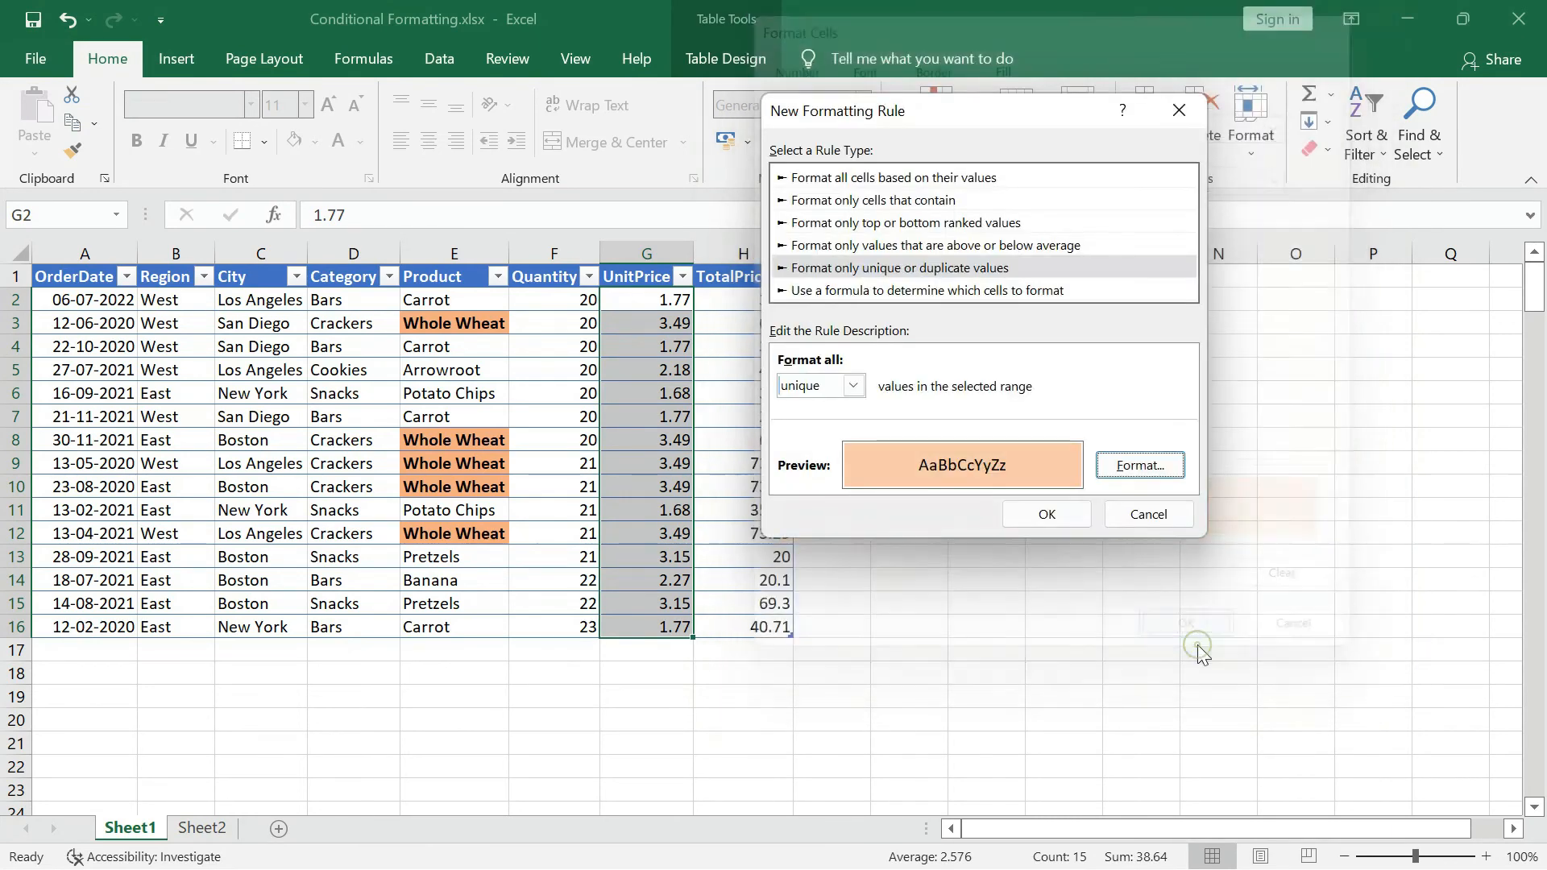
click(1077, 521)
click(1079, 527)
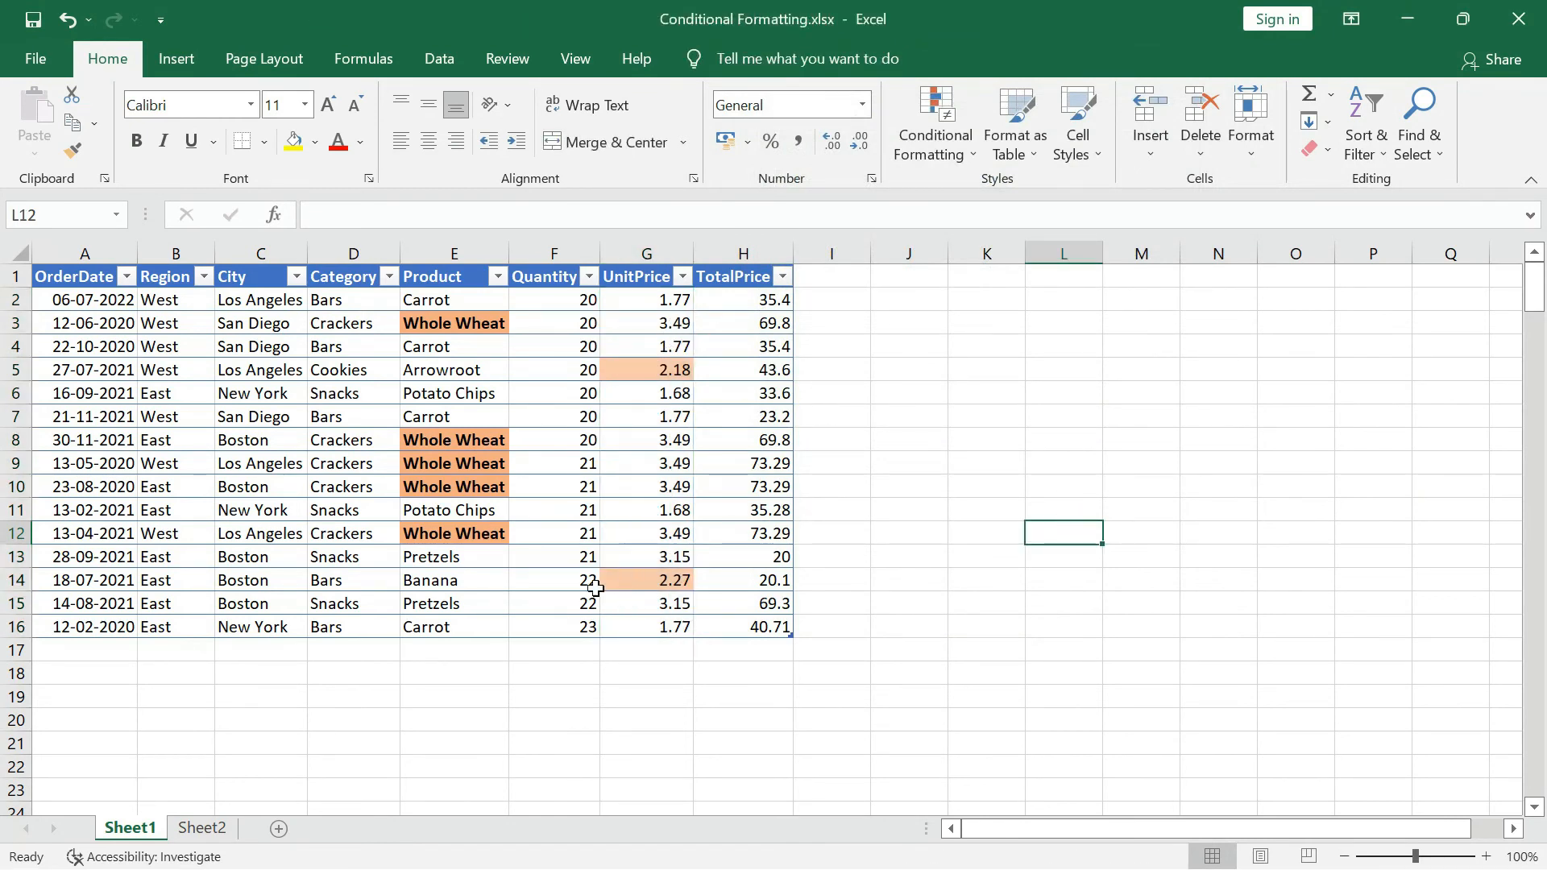
Start another rule, view the type "Use a formula to determine which cells to format", and discard the rule
drag(647, 301, 663, 625)
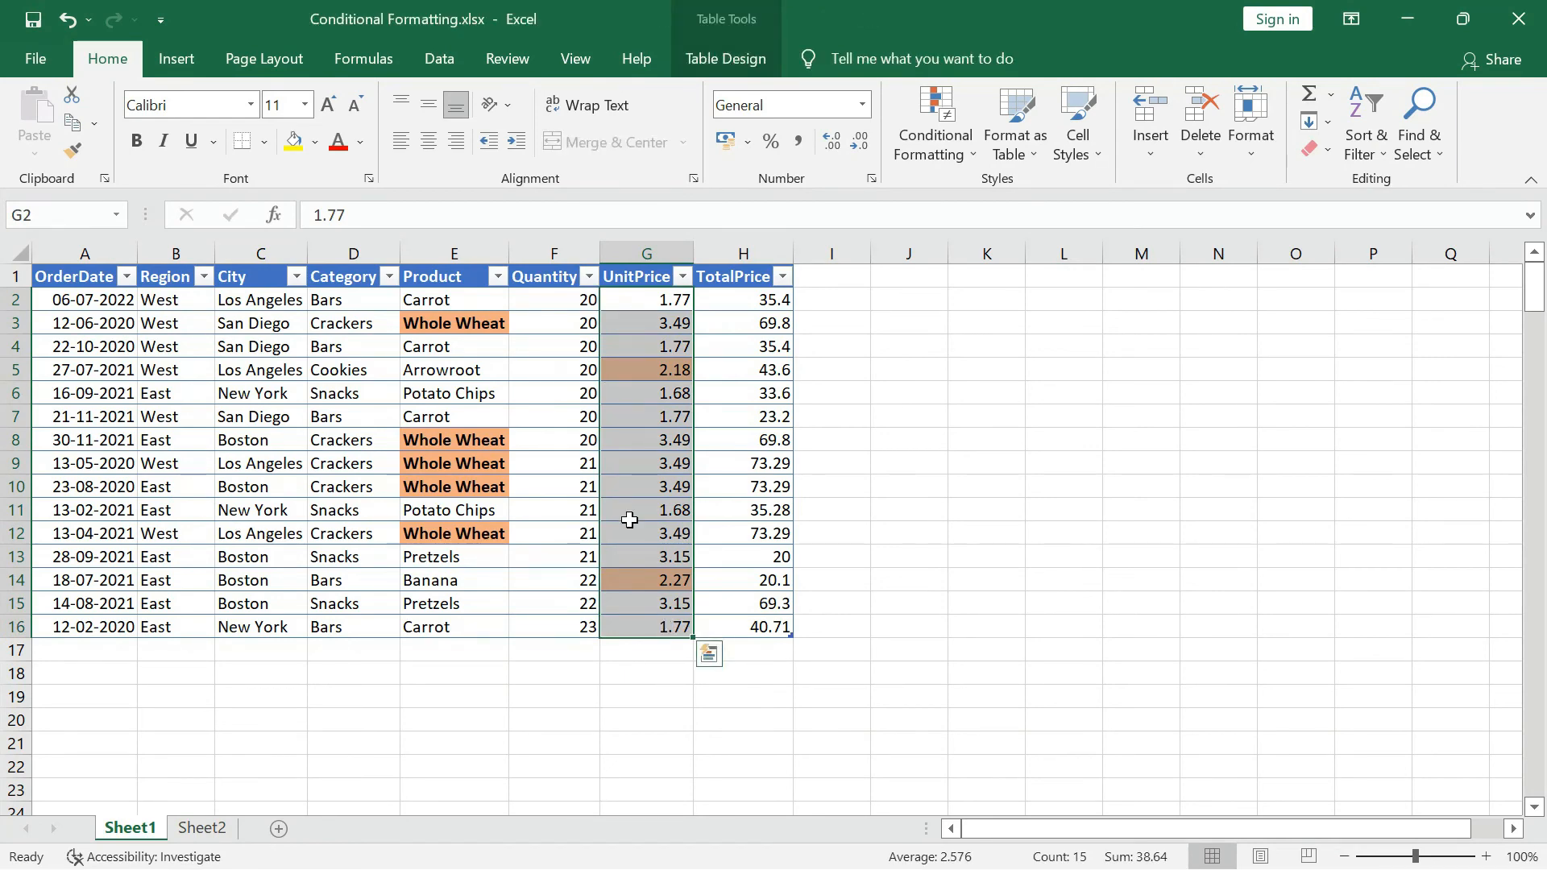
click(1031, 437)
key(alt+h)
key(l)
key(n)
click(857, 244)
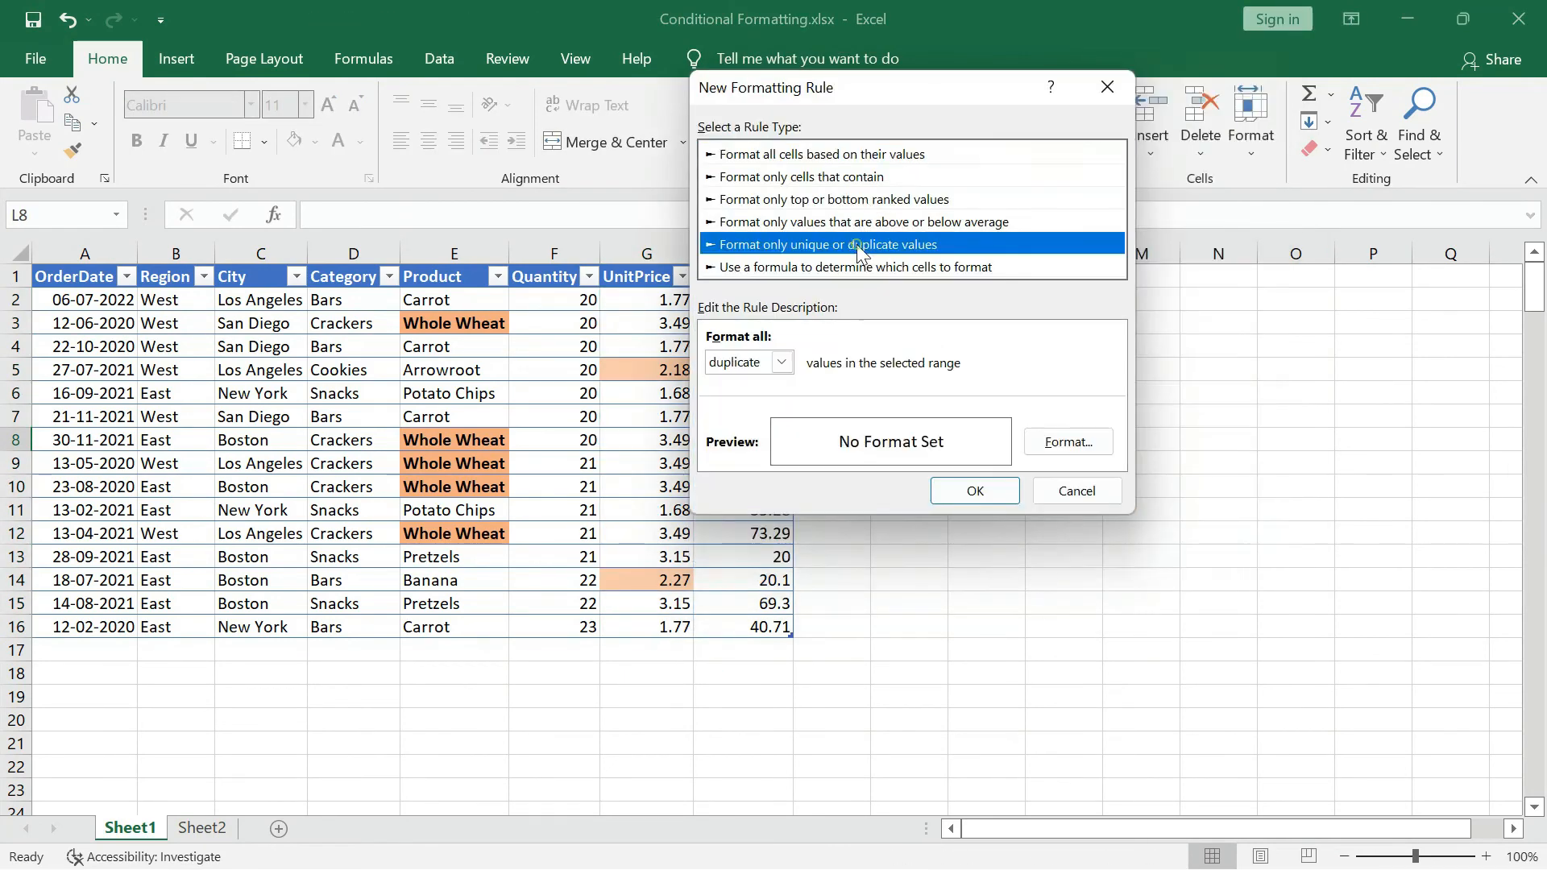
click(859, 264)
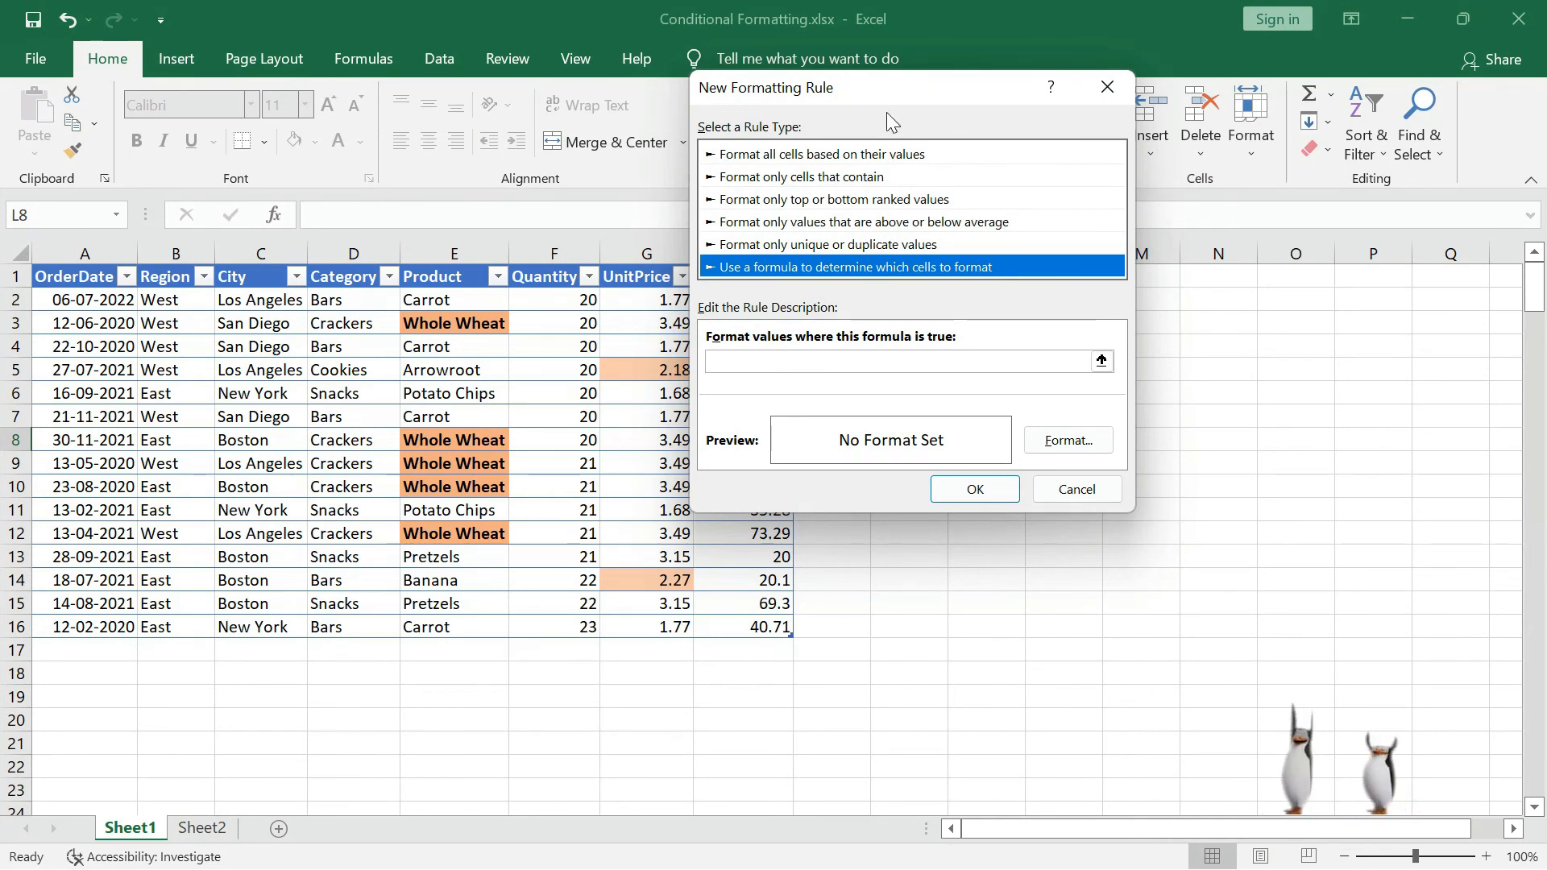
drag(852, 82, 987, 93)
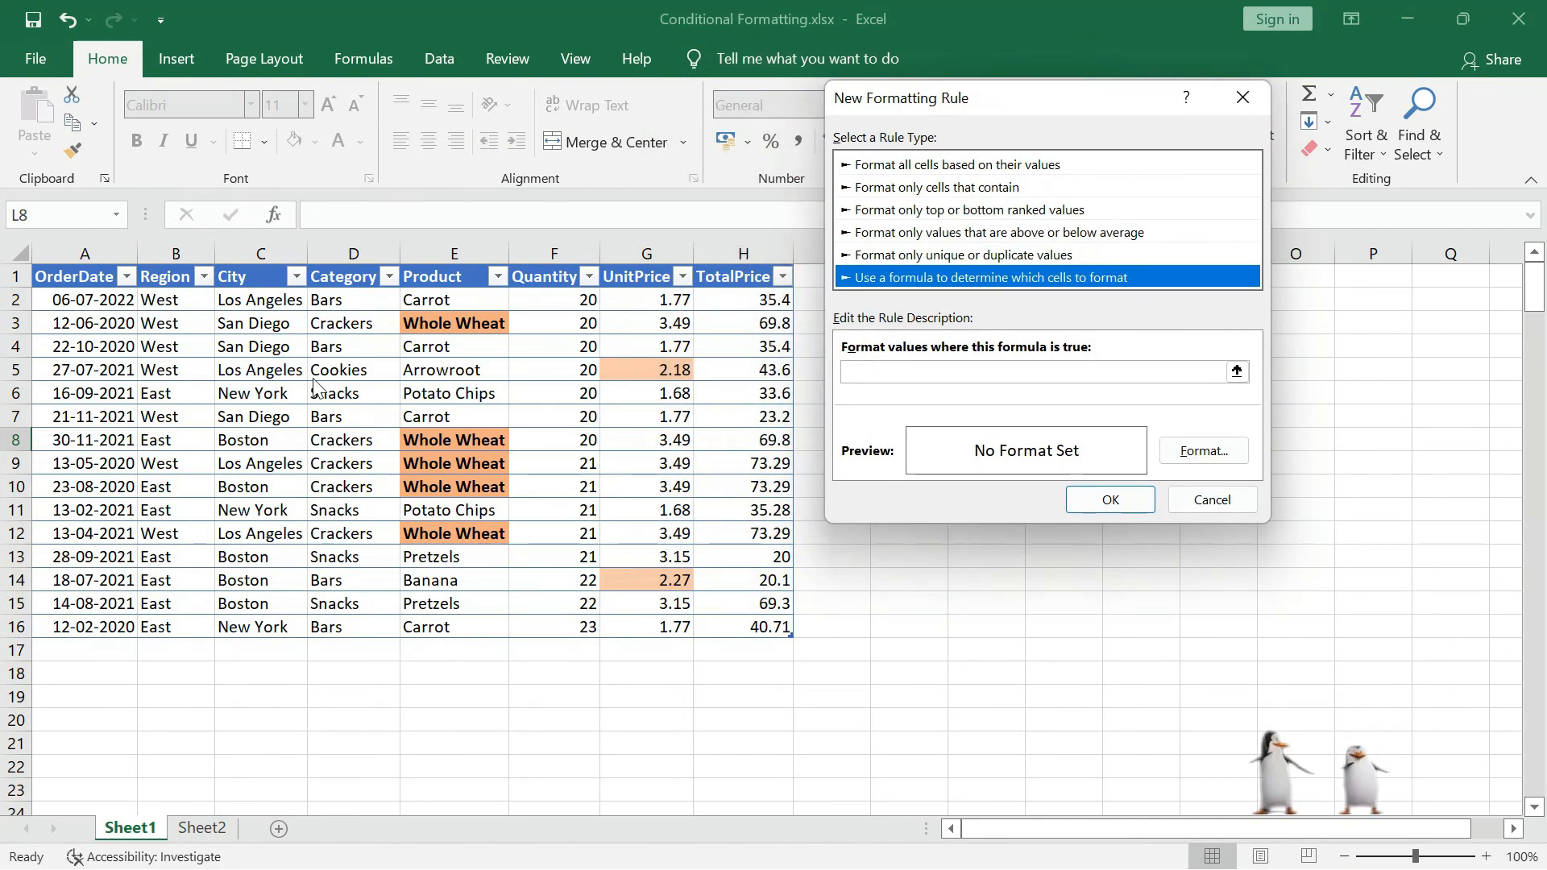
key(Escape)
click(814, 486)
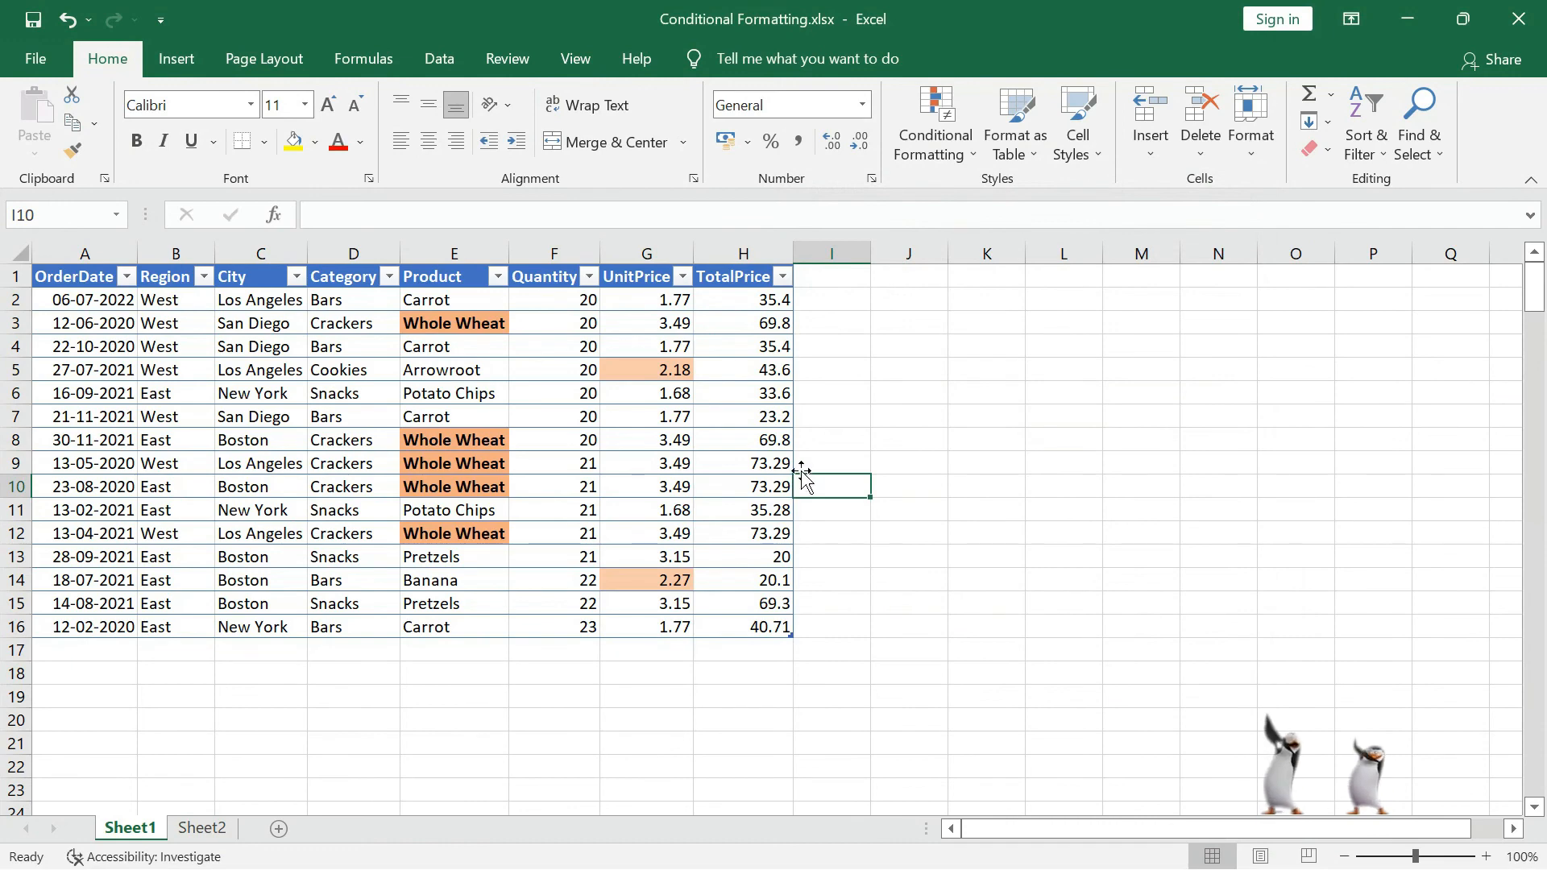